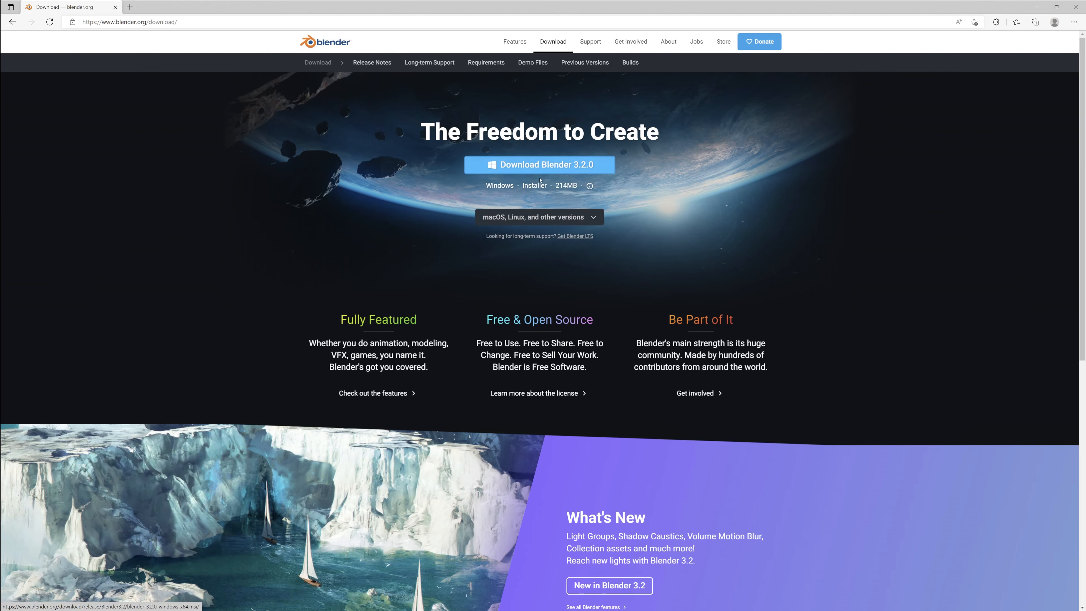
- Look through the Blender download page for the stable release and the experimental builds
{"action": "scroll", "coordinate": [527, 299], "scroll_direction": "down", "scroll_amount": 8}
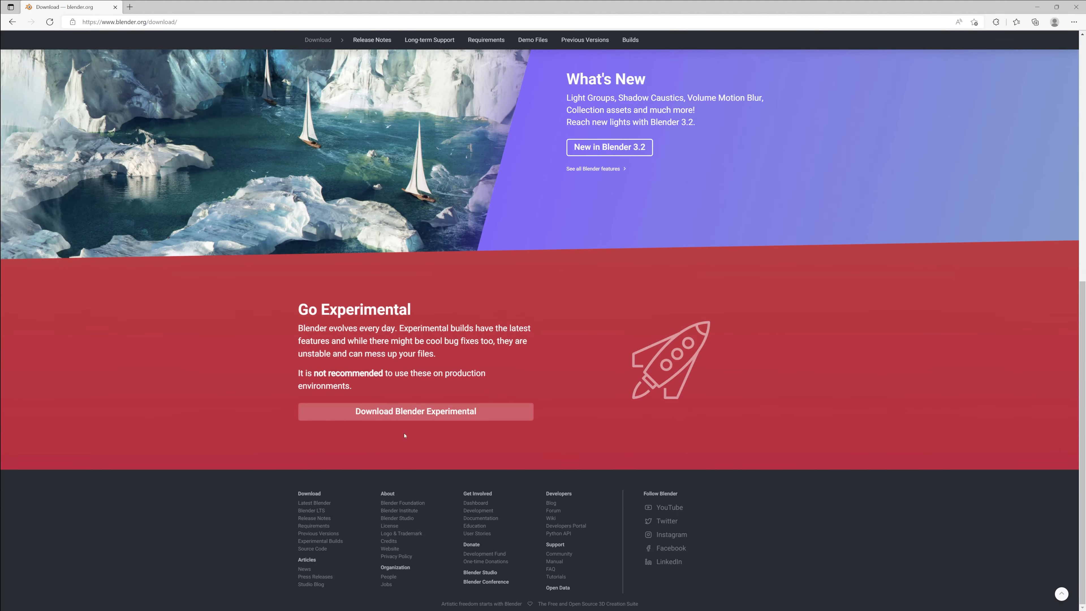
{"action": "left_click", "coordinate": [414, 412]}
{"action": "scroll", "coordinate": [428, 408], "scroll_direction": "up", "scroll_amount": 6}
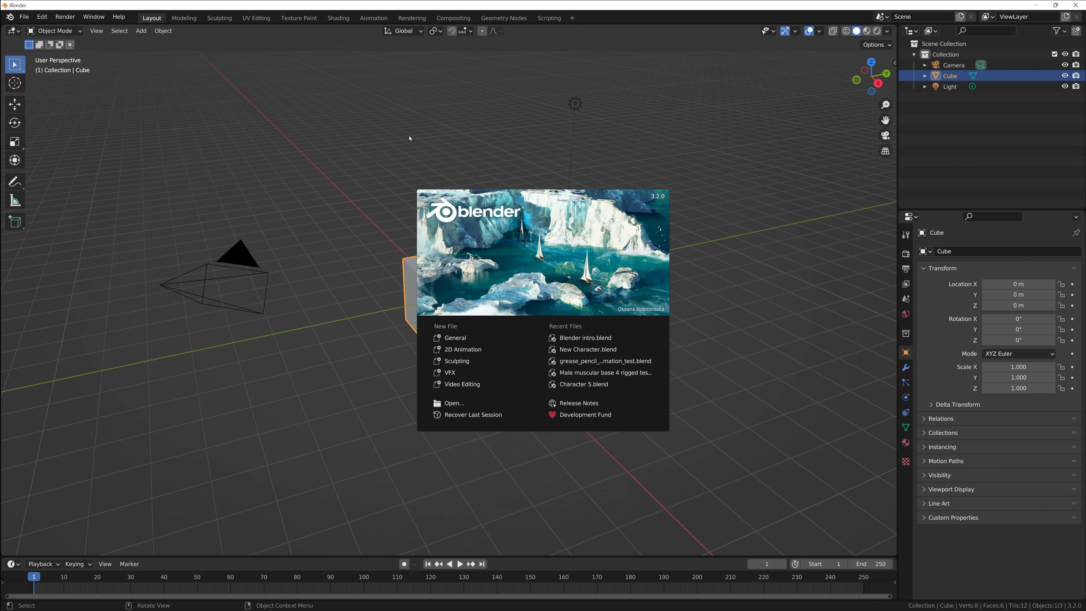
- In Blender, dismiss the splash screen and deselect every object in the default scene
{"action": "left_click", "coordinate": [395, 132]}
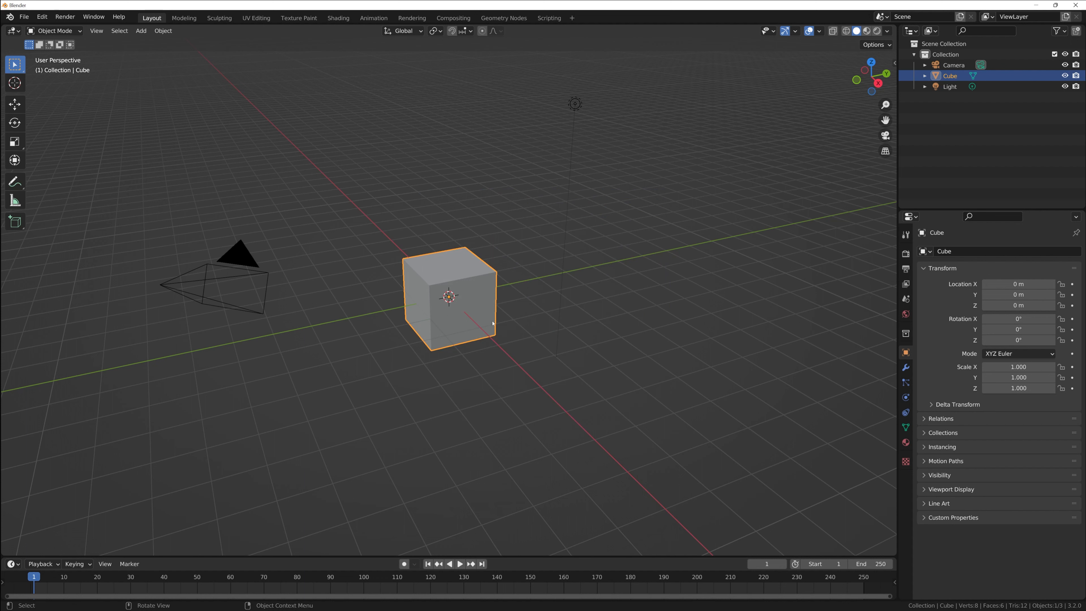
{"action": "middle_click", "coordinate": [712, 272]}
{"action": "left_click", "coordinate": [235, 278]}
{"action": "left_click", "coordinate": [713, 272]}
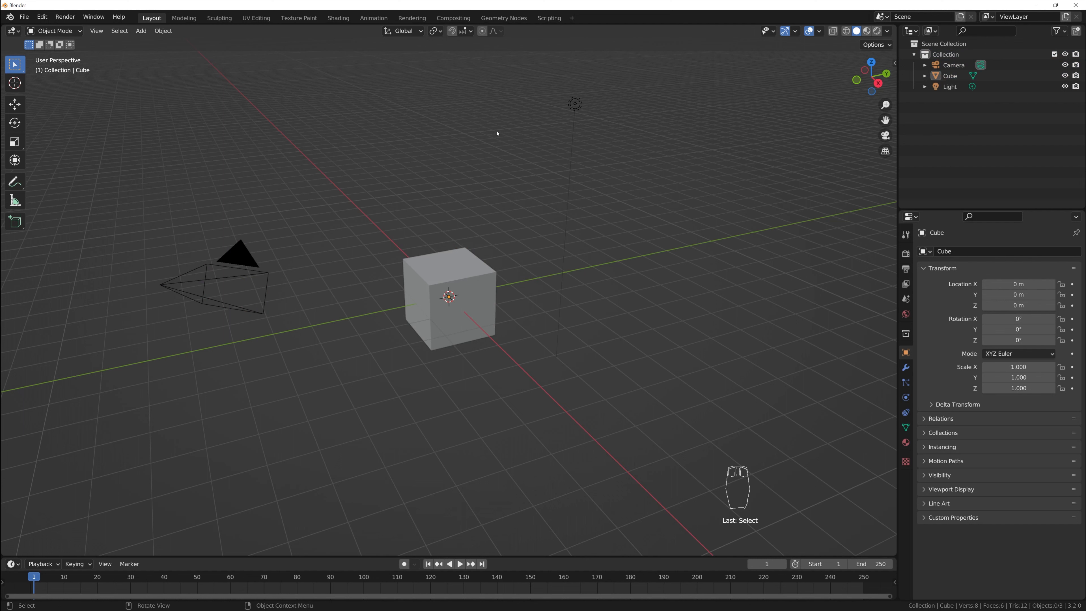
- Examine the default cube, camera and light in the viewport from different angles and distances
{"action": "middle_click_drag", "start_coordinate": [606, 239], "coordinate": [709, 396]}
{"action": "middle_click_drag", "start_coordinate": [515, 277], "coordinate": [378, 333]}
{"action": "scroll", "coordinate": [512, 340], "scroll_direction": "down", "scroll_amount": 1}
{"action": "middle_click_drag", "start_coordinate": [601, 319], "coordinate": [534, 317]}
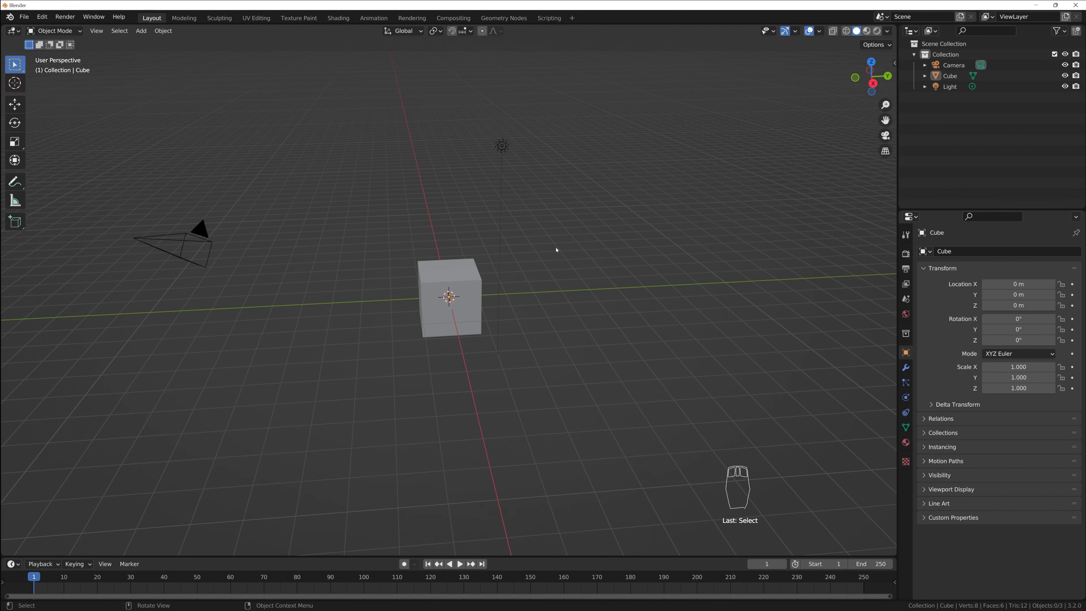
{"action": "middle_click_drag", "start_coordinate": [412, 356], "coordinate": [406, 329]}
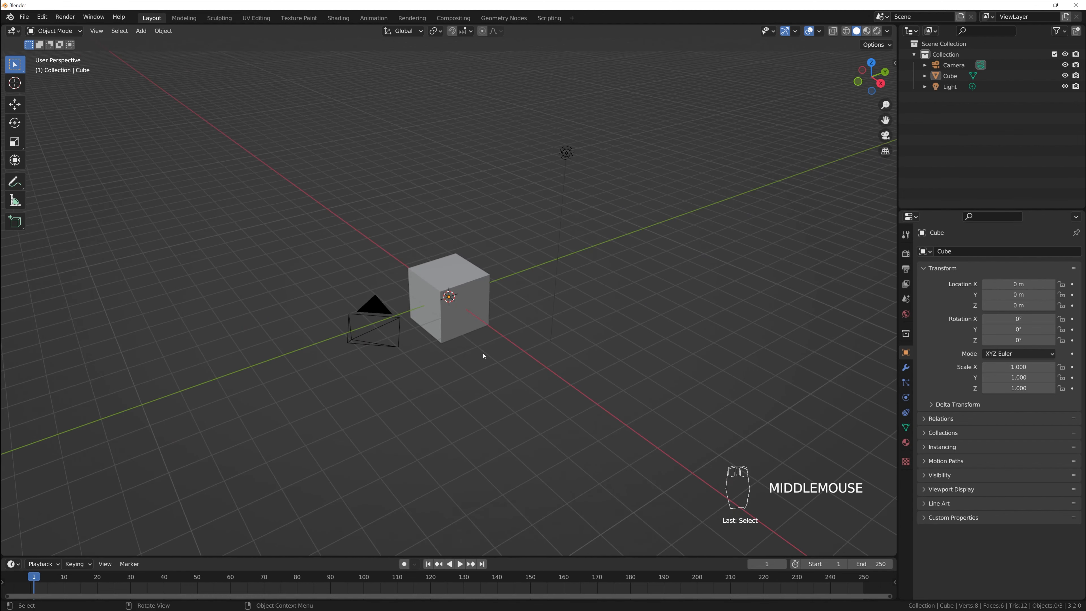
{"action": "middle_click_drag", "start_coordinate": [635, 378], "coordinate": [587, 305], "text": "shift"}
{"action": "scroll", "coordinate": [588, 306], "scroll_direction": "up", "scroll_amount": 7}
{"action": "scroll", "coordinate": [587, 306], "scroll_direction": "down", "scroll_amount": 9}
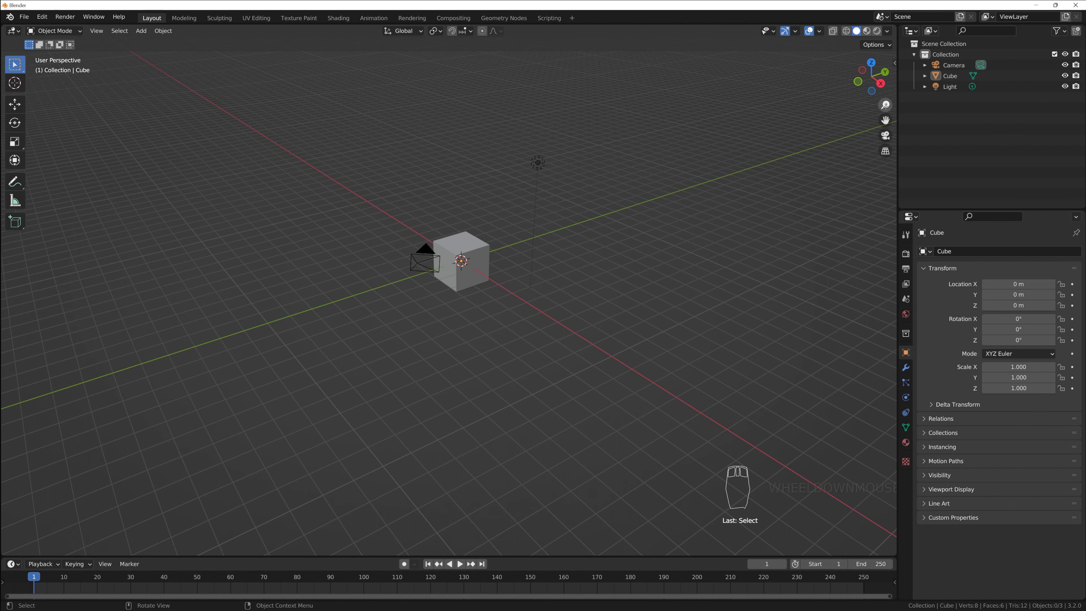
{"action": "left_click_drag", "start_coordinate": [885, 105], "coordinate": [878, 127]}
{"action": "middle_click_drag", "start_coordinate": [641, 342], "coordinate": [568, 336]}
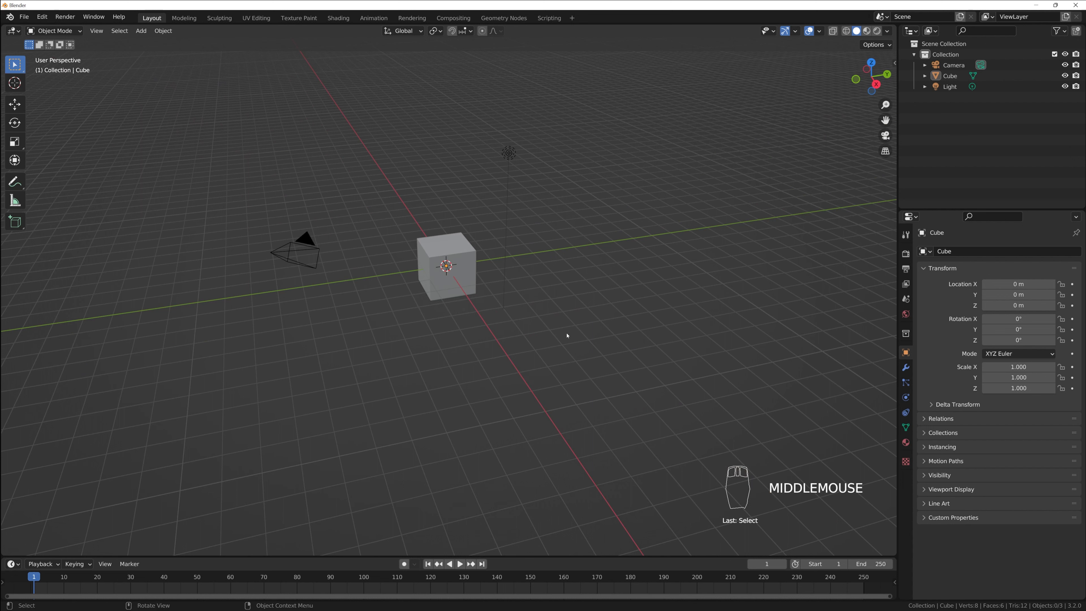
- Use the Move tool to shift the cube about 0.04 m along Y and about -0.09 m along X
{"action": "left_click", "coordinate": [444, 274]}
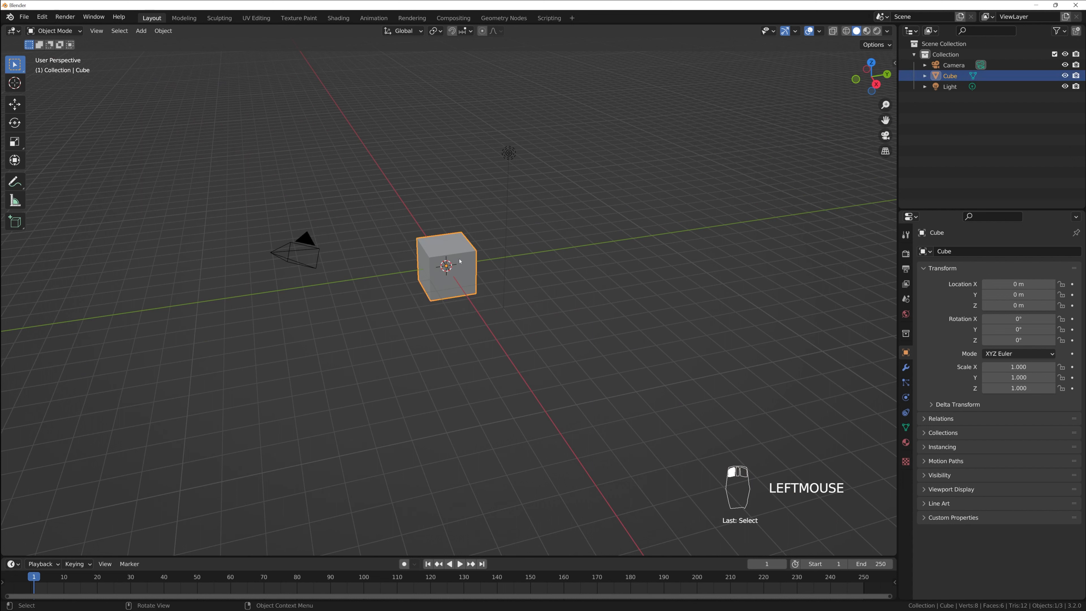
{"action": "left_click", "coordinate": [14, 104]}
{"action": "mouse_move", "coordinate": [491, 262]}
{"action": "left_mouse_down"}
{"action": "mouse_move", "coordinate": [567, 257]}
{"action": "mouse_move", "coordinate": [444, 262]}
{"action": "mouse_move", "coordinate": [489, 261]}
{"action": "left_mouse_up"}
{"action": "middle_click_drag", "start_coordinate": [401, 293], "coordinate": [474, 277]}
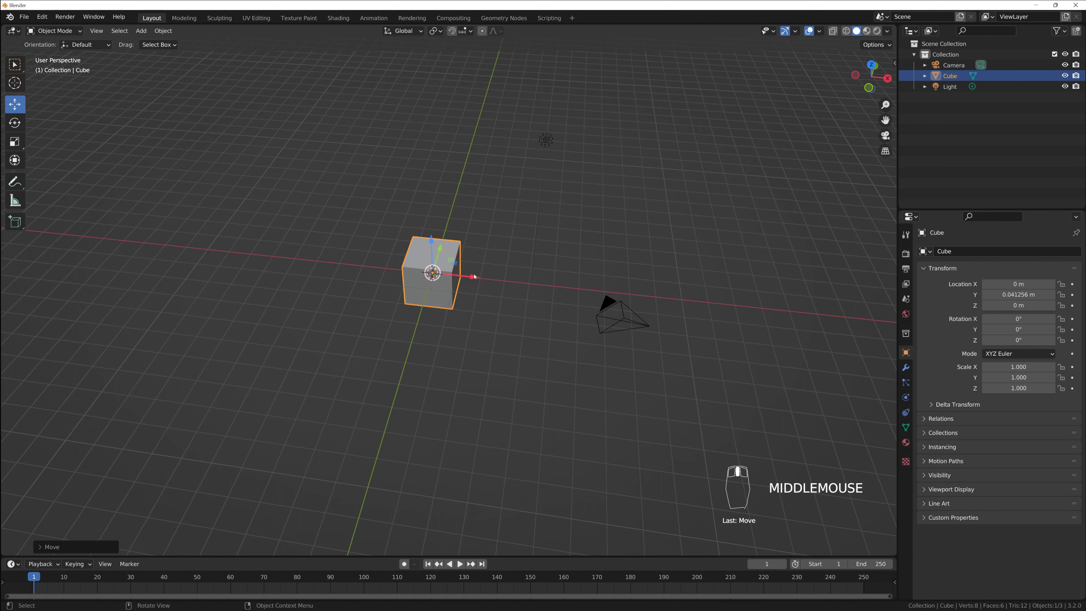
{"action": "mouse_move", "coordinate": [475, 277]}
{"action": "left_mouse_down"}
{"action": "mouse_move", "coordinate": [530, 278]}
{"action": "mouse_move", "coordinate": [470, 275]}
{"action": "left_mouse_up"}
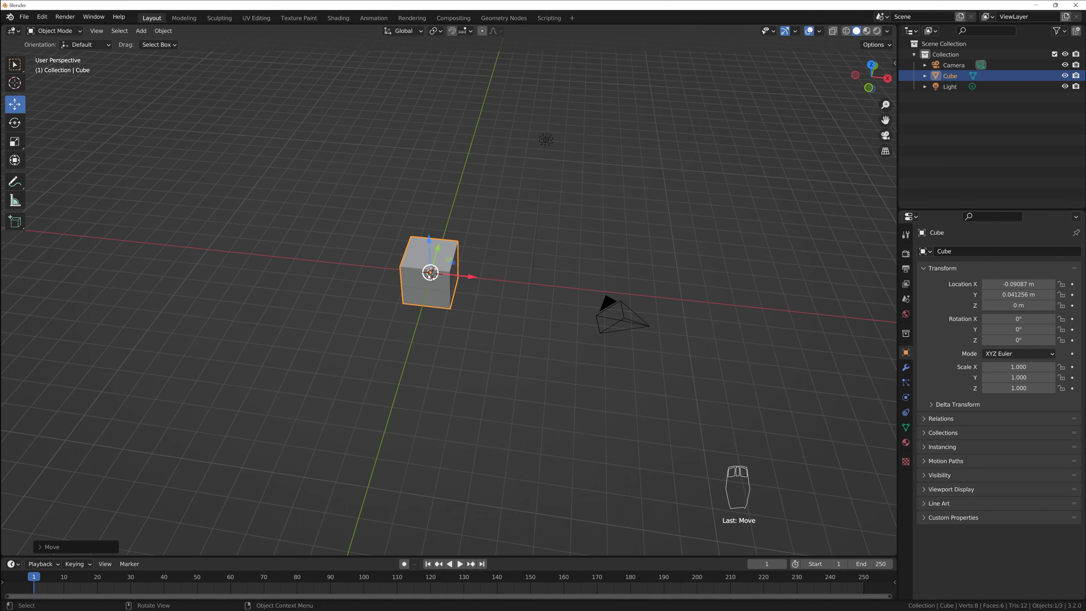
- Try moving the cube freely in the view plane with the Move gizmo and undo the move
{"action": "mouse_move", "coordinate": [430, 273]}
{"action": "left_mouse_down"}
{"action": "mouse_move", "coordinate": [643, 109]}
{"action": "mouse_move", "coordinate": [413, 231]}
{"action": "mouse_move", "coordinate": [433, 268]}
{"action": "left_mouse_up"}
{"action": "key", "text": "ctrl+z"}
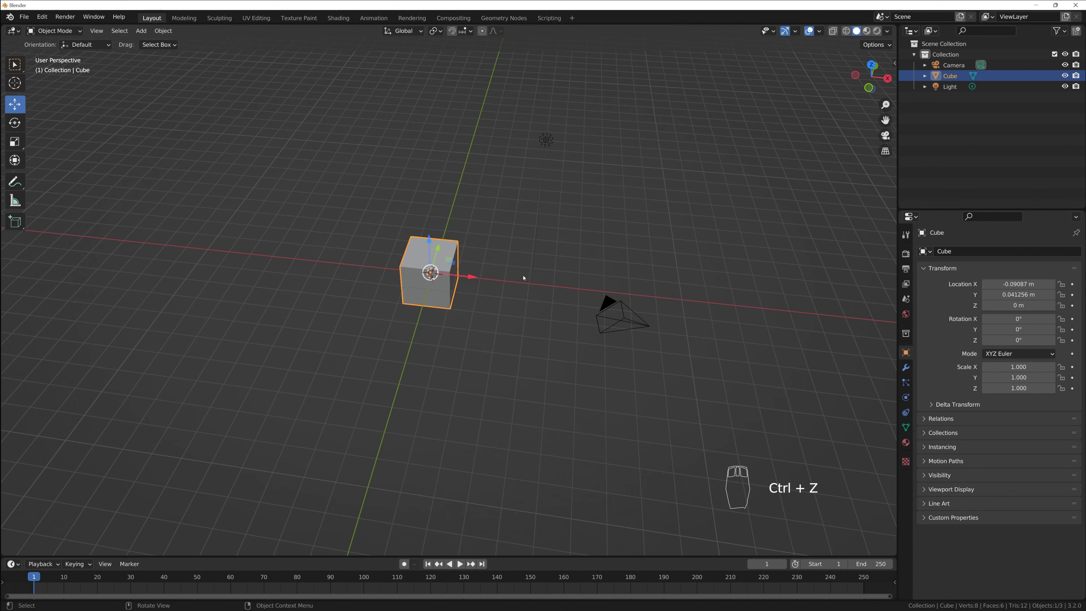
{"action": "middle_click_drag", "start_coordinate": [520, 274], "coordinate": [429, 281]}
{"action": "scroll", "coordinate": [430, 281], "scroll_direction": "up", "scroll_amount": 1}
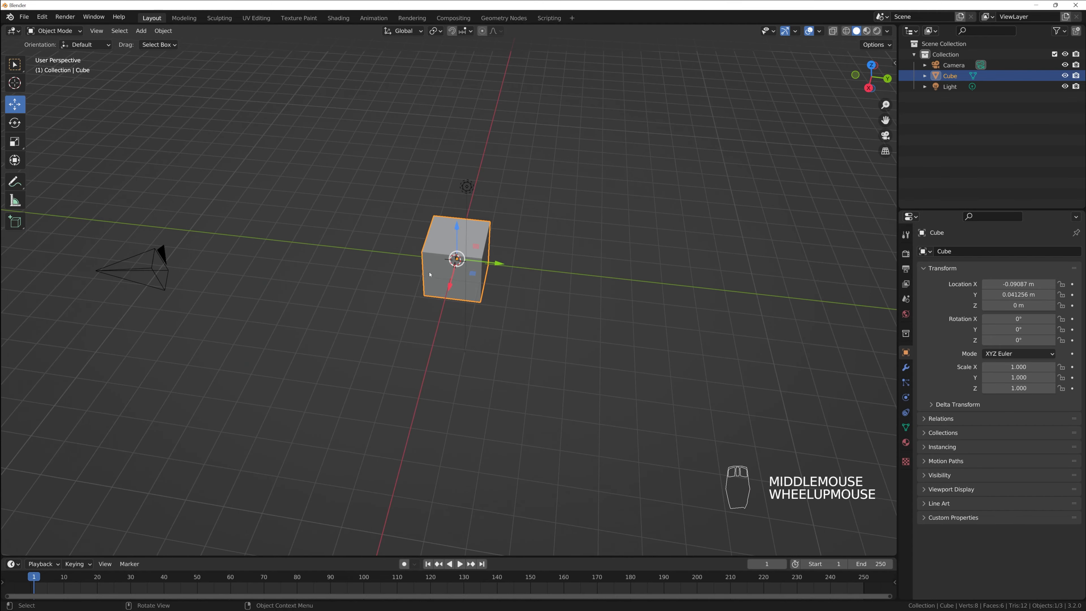
{"action": "middle_click_drag", "start_coordinate": [430, 276], "coordinate": [370, 252]}
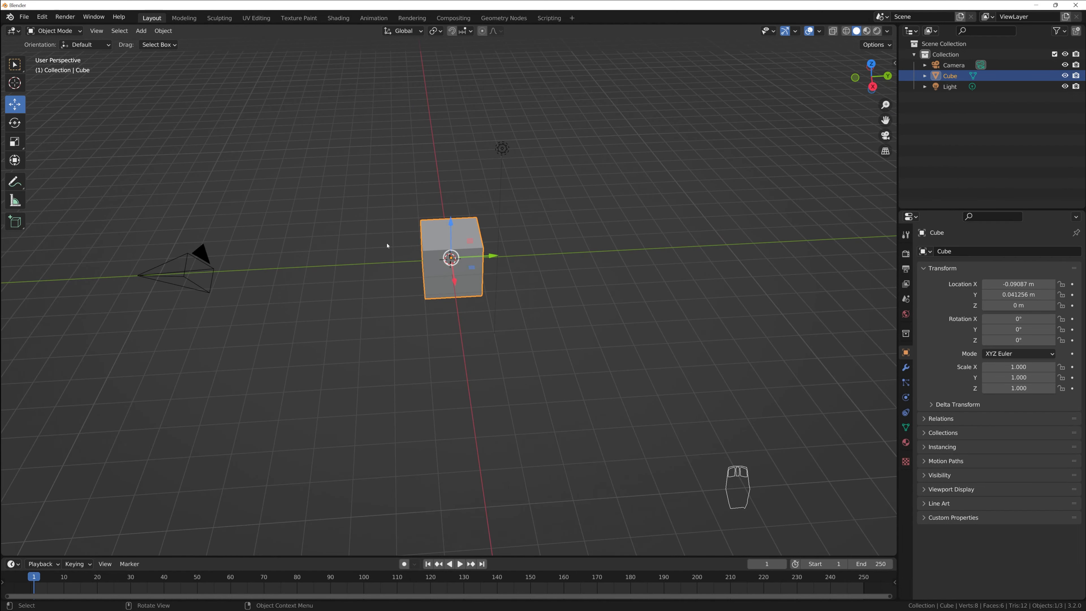
- Return to the Select Box tool, try grabbing the cube freely and along global X and Z, and cancel the move
{"action": "key", "text": "w"}
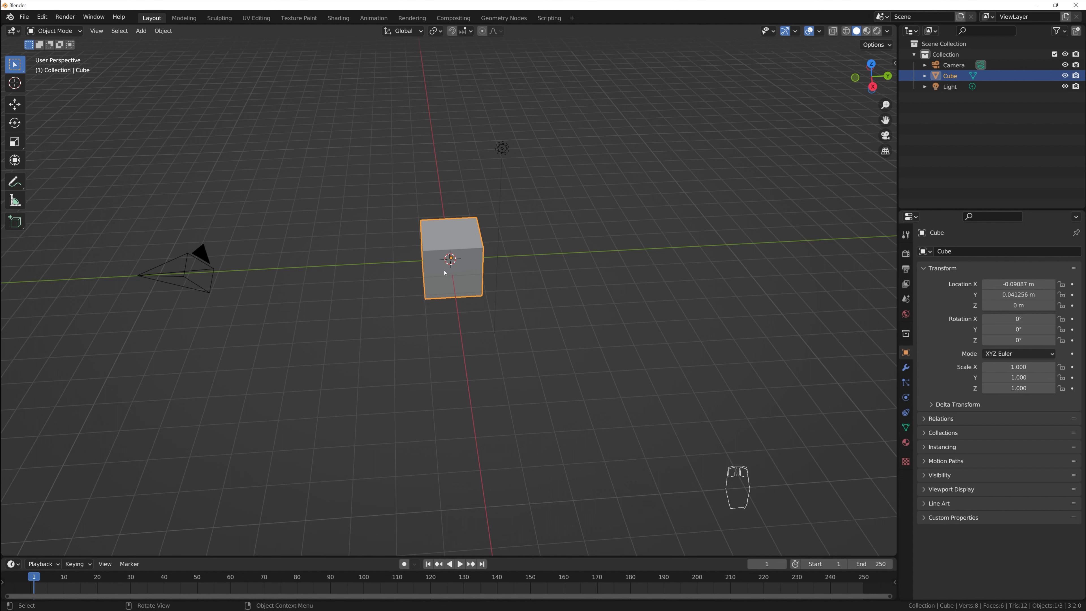
{"action": "key", "text": "g"}
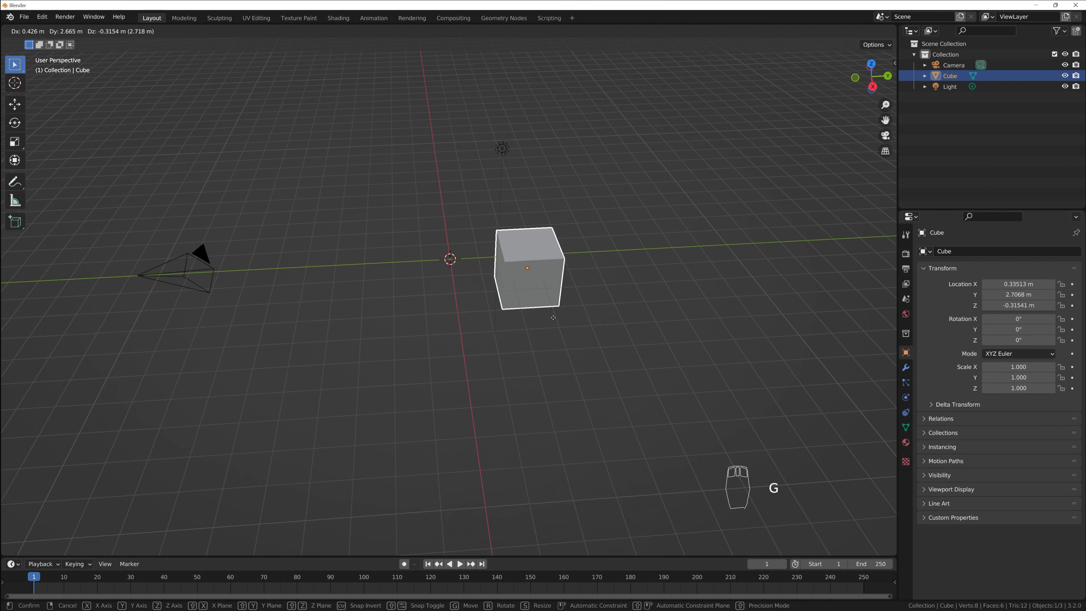
{"action": "key", "text": "x"}
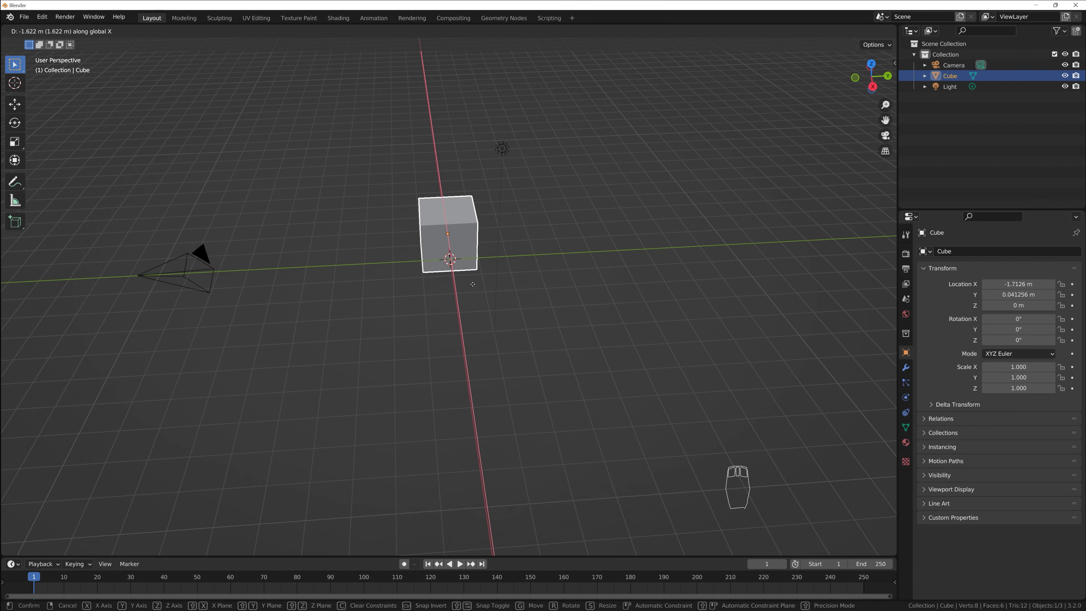
{"action": "key", "text": "z"}
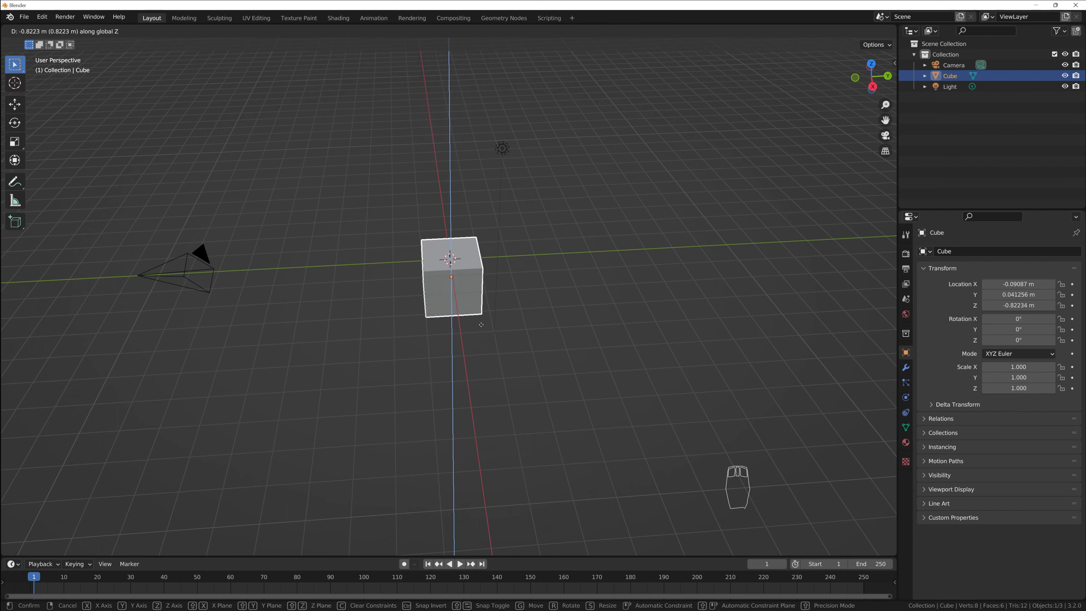
{"action": "right_click", "coordinate": [494, 246]}
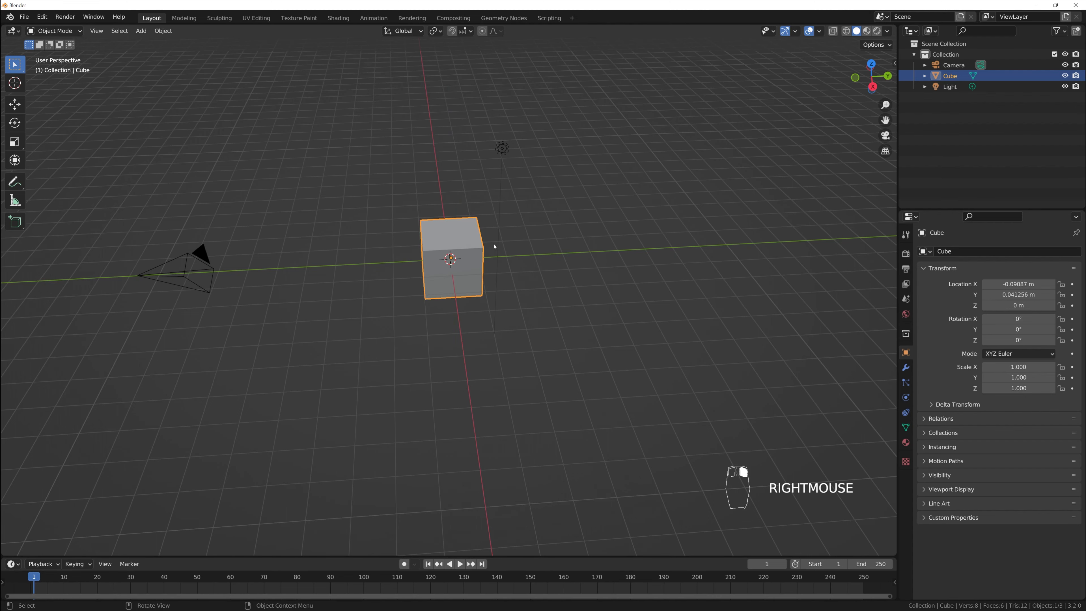
- Try stretching the cube along the Y axis with the Scale tool, undo it, and return to the Select Box tool
{"action": "middle_click_drag", "start_coordinate": [377, 320], "coordinate": [381, 332]}
{"action": "scroll", "coordinate": [382, 329], "scroll_direction": "up", "scroll_amount": 2}
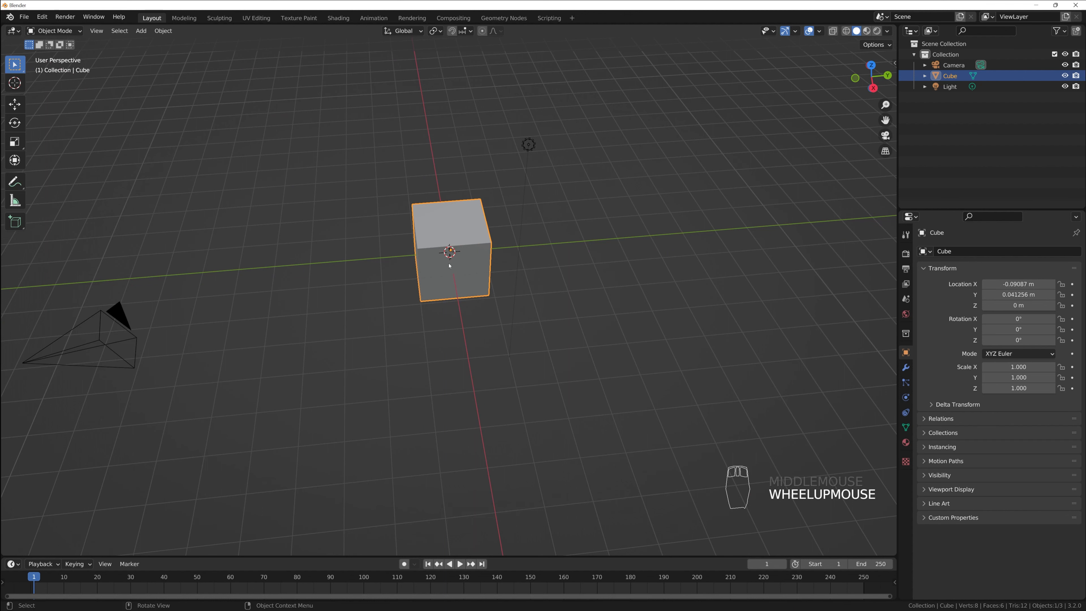
{"action": "middle_click_drag", "start_coordinate": [470, 320], "coordinate": [538, 262]}
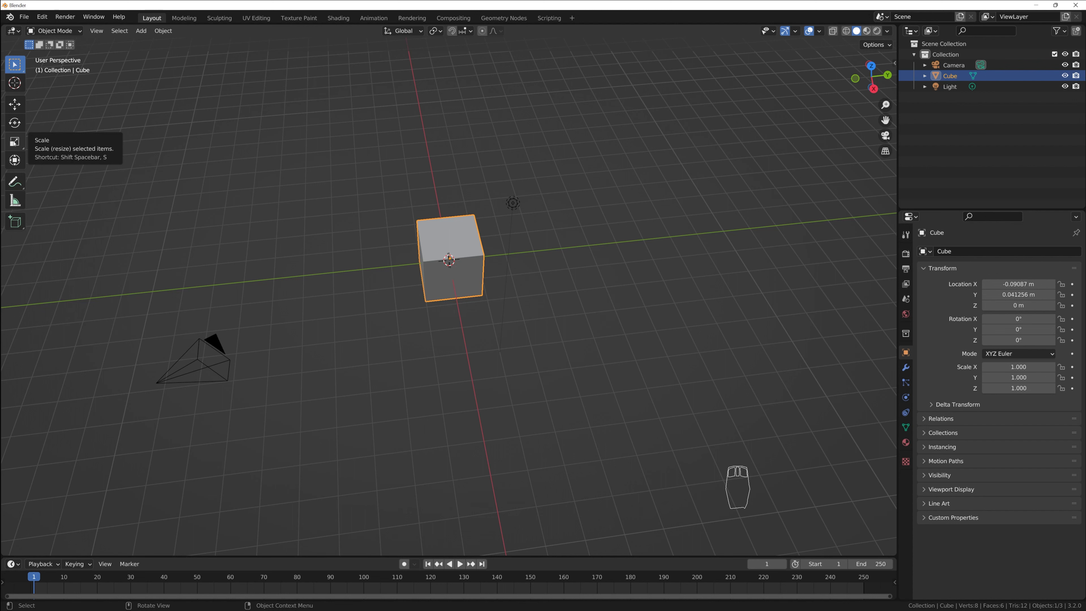
{"action": "left_click", "coordinate": [14, 123]}
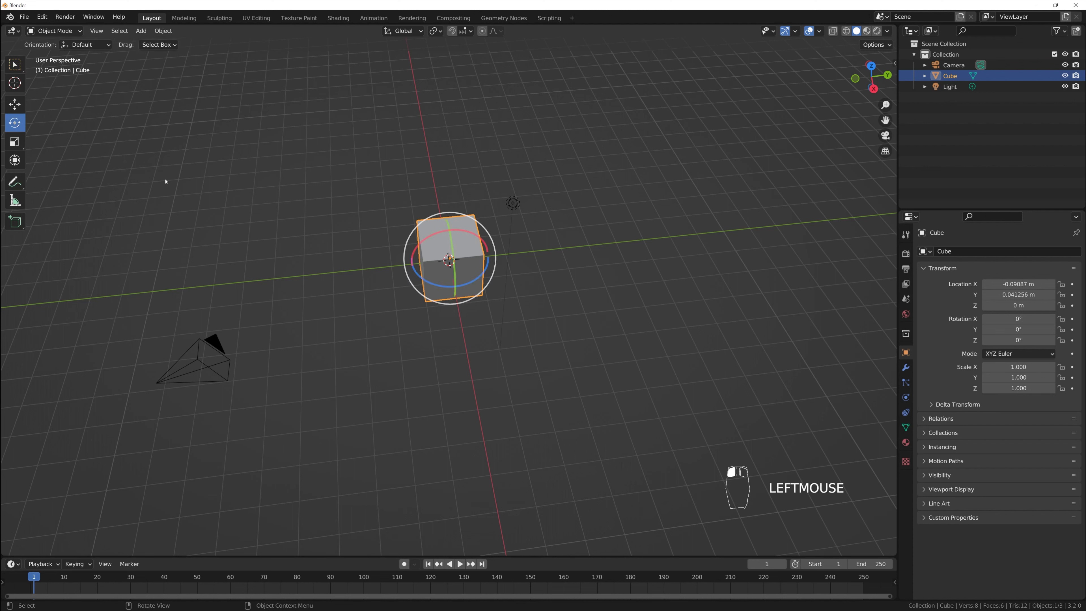
{"action": "left_click", "coordinate": [15, 142]}
{"action": "left_click_drag", "start_coordinate": [489, 254], "coordinate": [577, 254]}
{"action": "key", "text": "ctrl+z"}
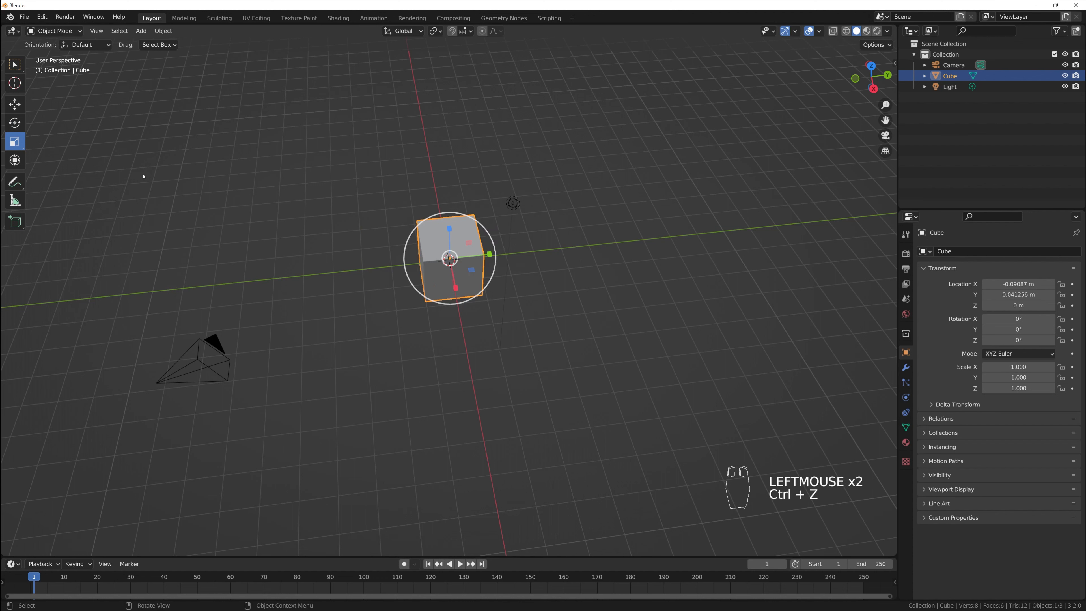
{"action": "left_click", "coordinate": [14, 65]}
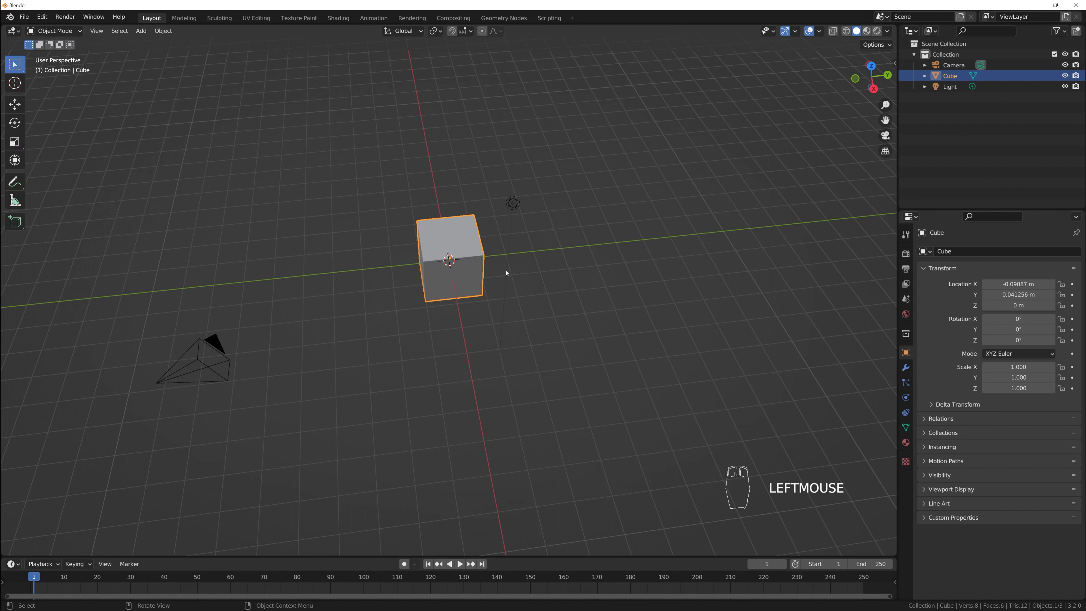
- Try rotating the cube freely, as a trackball and around the global X axis, and cancel the rotation
{"action": "key", "text": "r"}
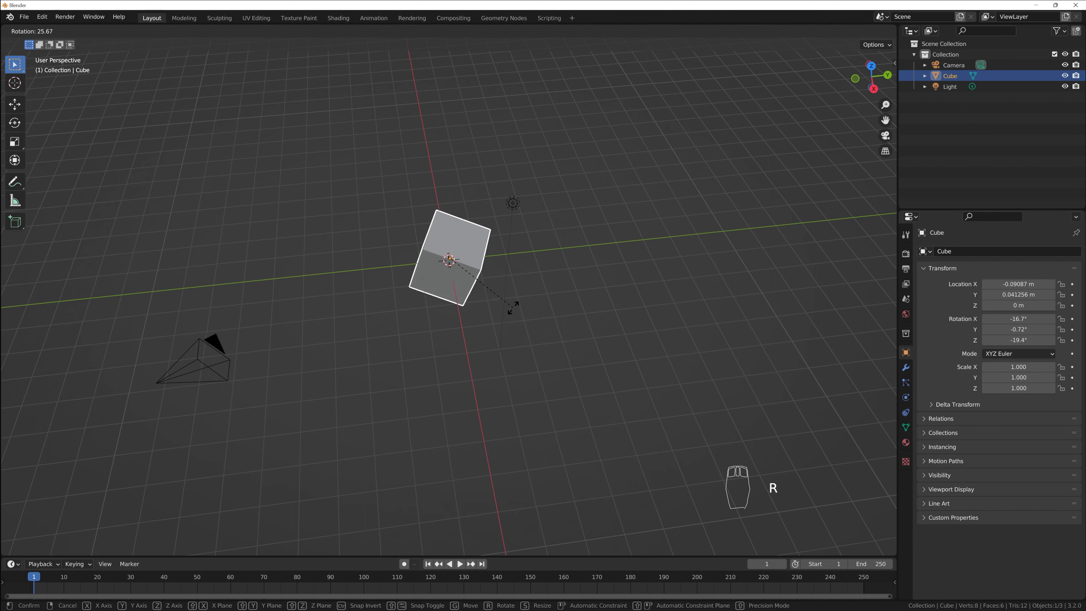
{"action": "key", "text": "r"}
{"action": "key", "text": "r"}
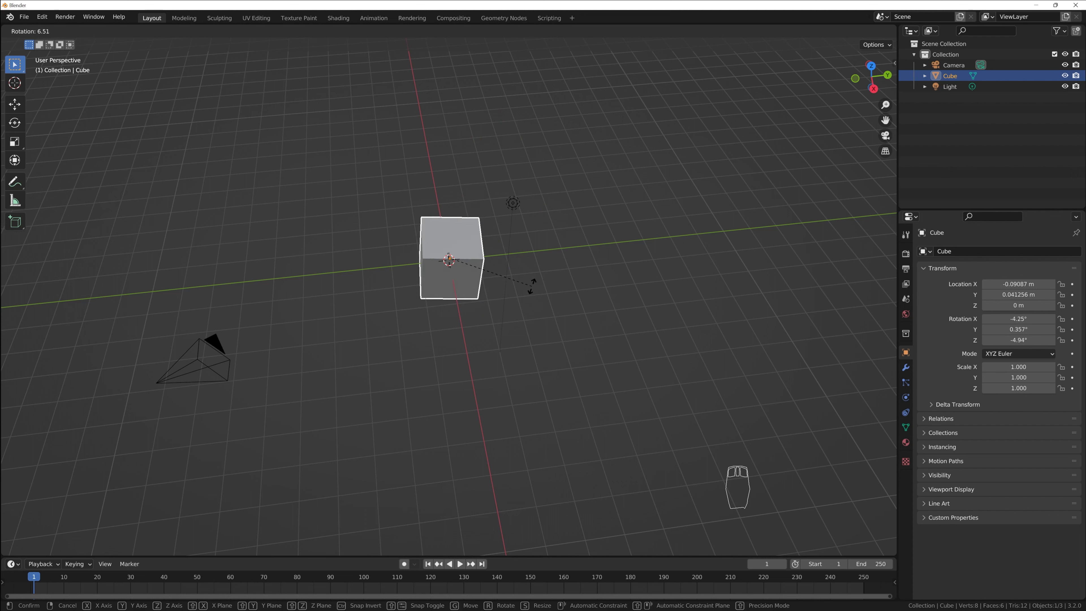
{"action": "key", "text": "x"}
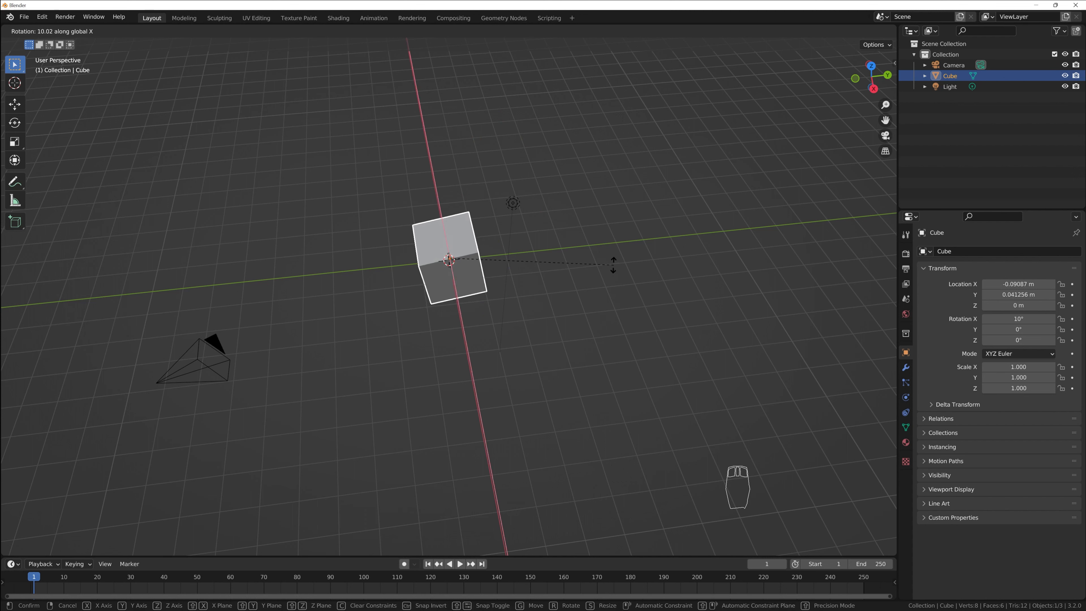
{"action": "right_click", "coordinate": [611, 266]}
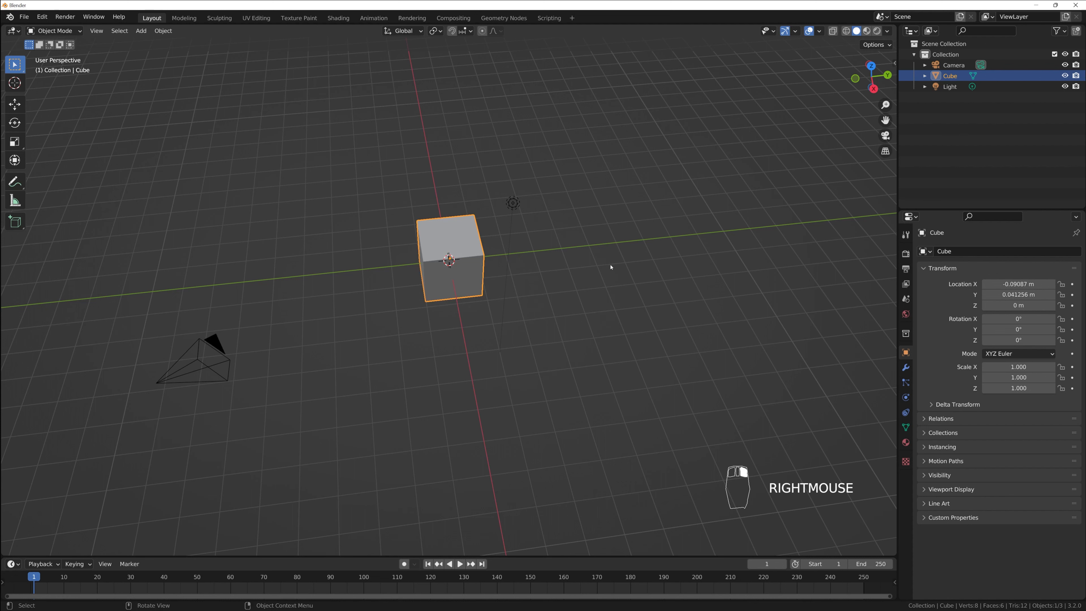
- Try scaling the cube along the global Y axis without the Scale gizmo and cancel the scaling
{"action": "left_click", "coordinate": [17, 149]}
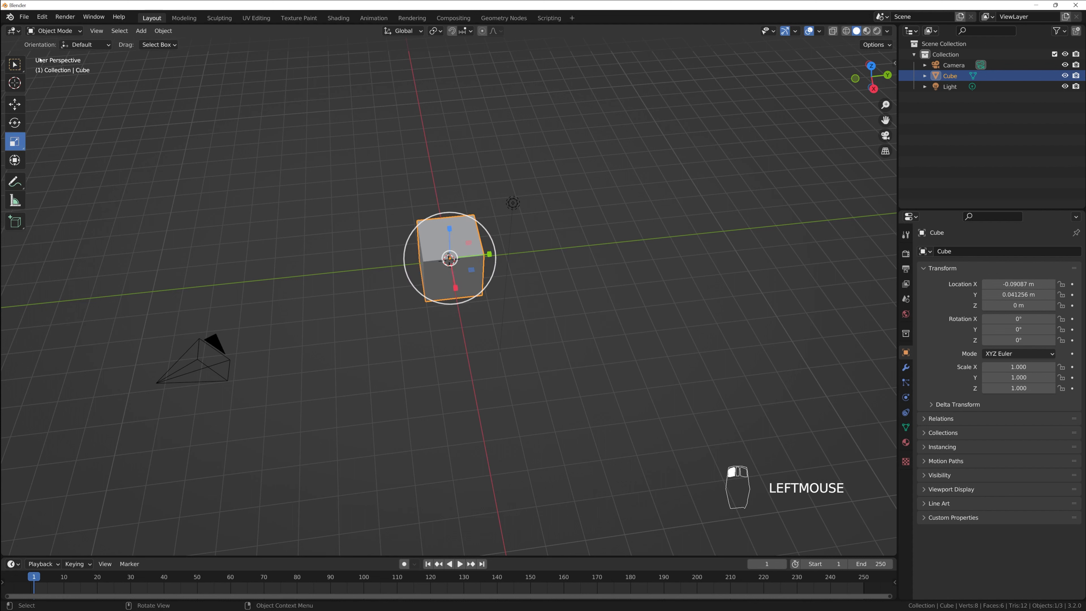
{"action": "left_click", "coordinate": [20, 65]}
{"action": "left_click", "coordinate": [14, 64]}
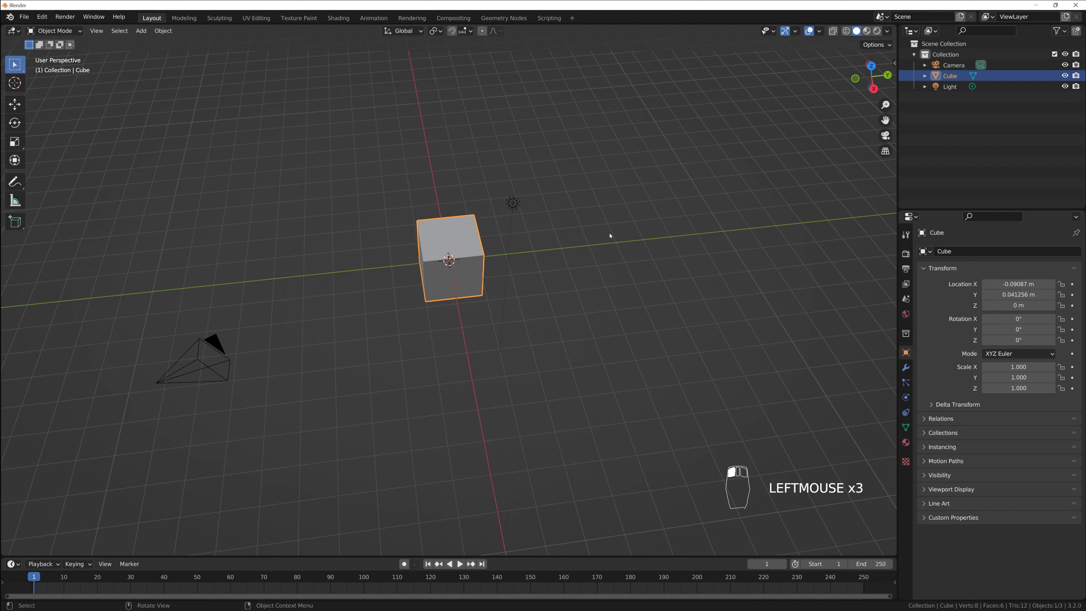
{"action": "key", "text": "s"}
{"action": "key", "text": "y"}
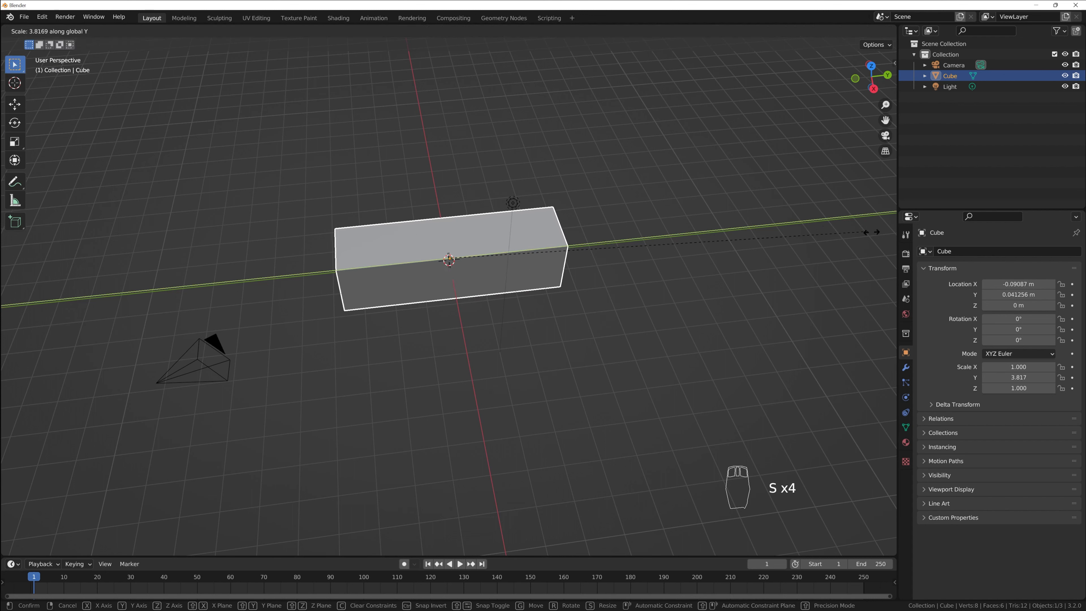
{"action": "right_click", "coordinate": [723, 240]}
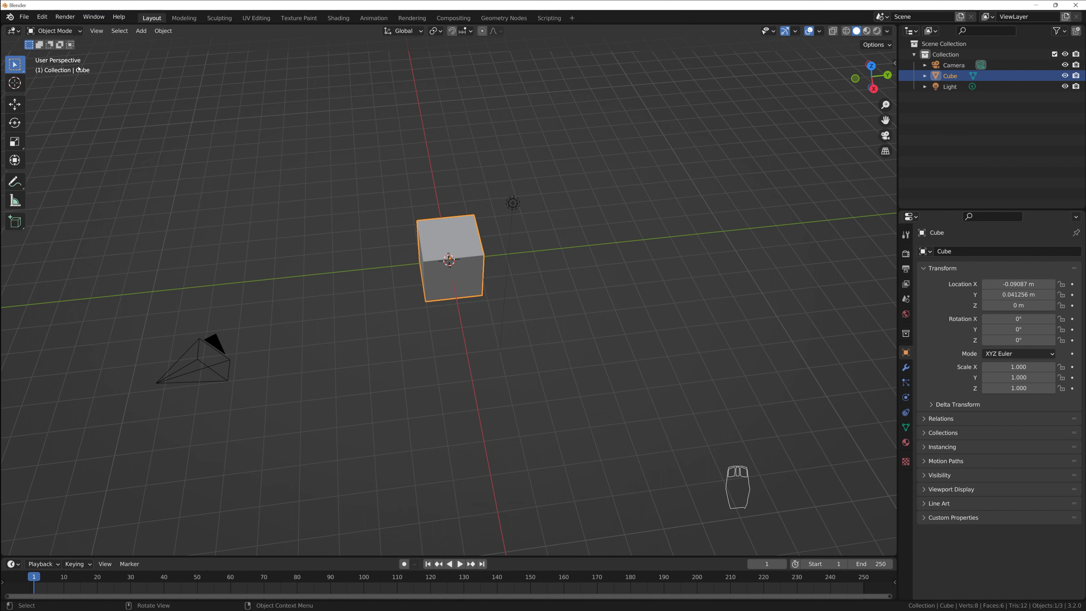
- Switch the cube from Object Mode to Edit Mode
{"action": "left_click", "coordinate": [64, 32]}
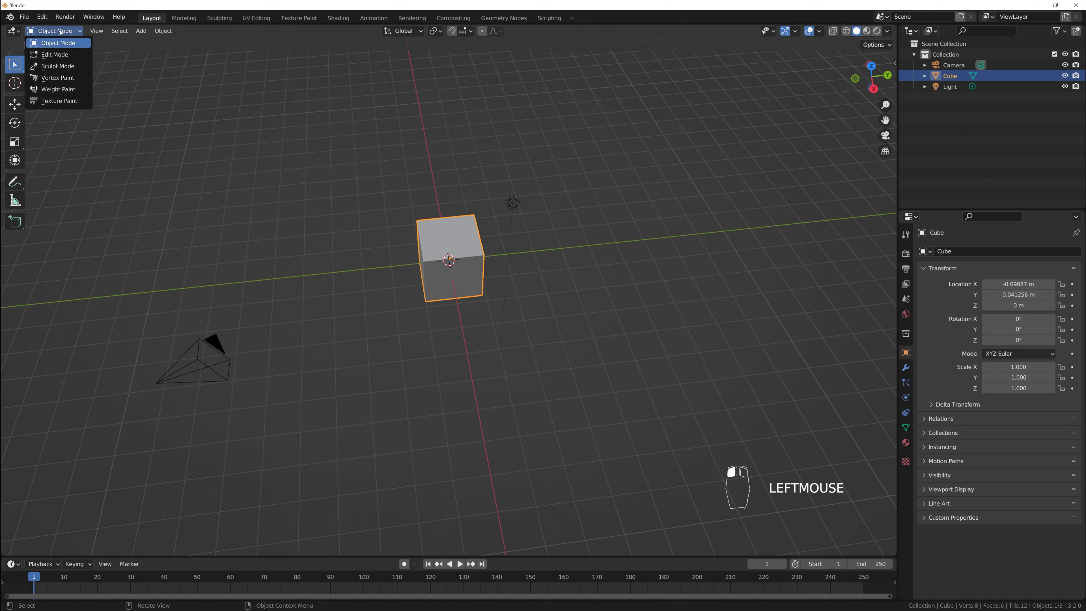
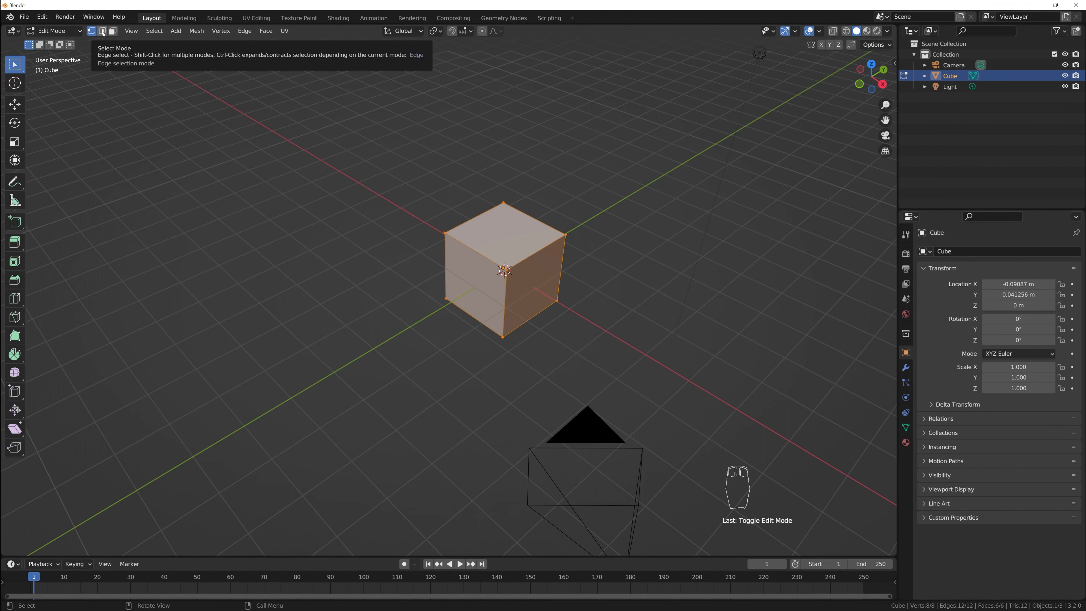
{"action": "scroll", "coordinate": [556, 308], "scroll_direction": "up", "scroll_amount": 1}
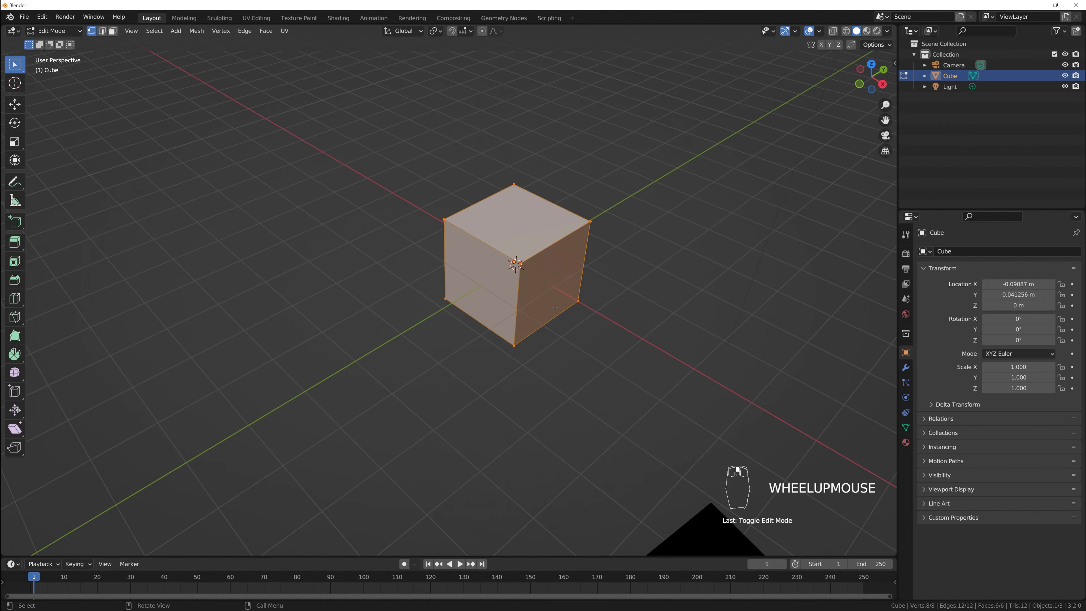
- Try out edge selection on the cube, switch back to vertex selection, and select individual corner vertices one after another
{"action": "middle_click_drag", "start_coordinate": [573, 305], "coordinate": [492, 284], "text": "shift"}
{"action": "scroll", "coordinate": [462, 296], "scroll_direction": "up", "scroll_amount": 2}
{"action": "left_click", "coordinate": [102, 31]}
{"action": "left_click", "coordinate": [517, 201]}
{"action": "left_click", "coordinate": [92, 31]}
{"action": "left_click_drag", "start_coordinate": [325, 182], "coordinate": [368, 233]}
{"action": "left_click_drag", "start_coordinate": [392, 145], "coordinate": [443, 163]}
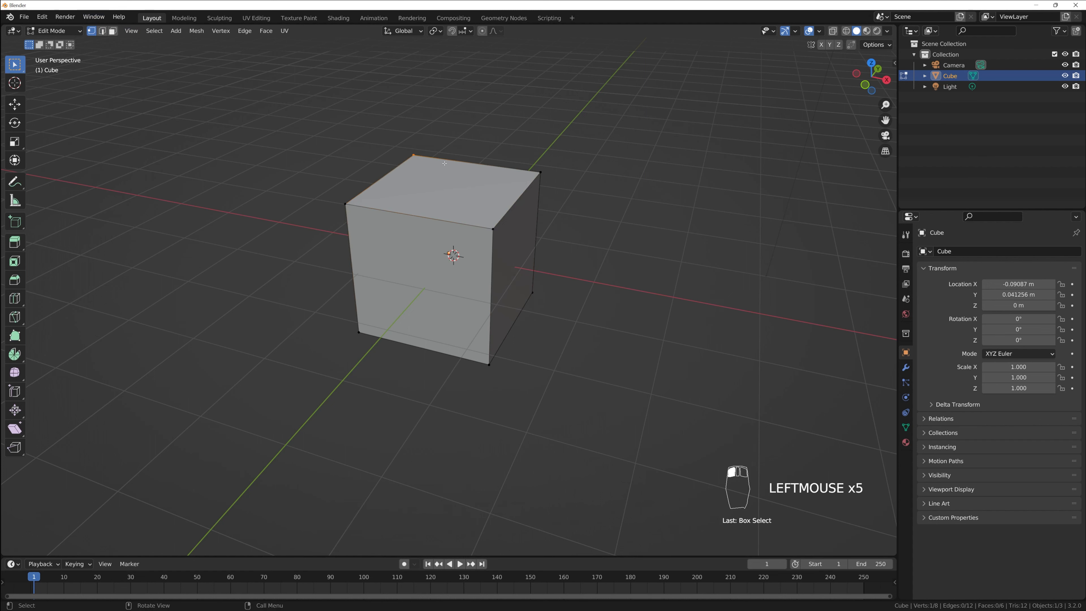
{"action": "middle_click_drag", "start_coordinate": [376, 237], "coordinate": [299, 274]}
{"action": "left_click_drag", "start_coordinate": [289, 279], "coordinate": [375, 366]}
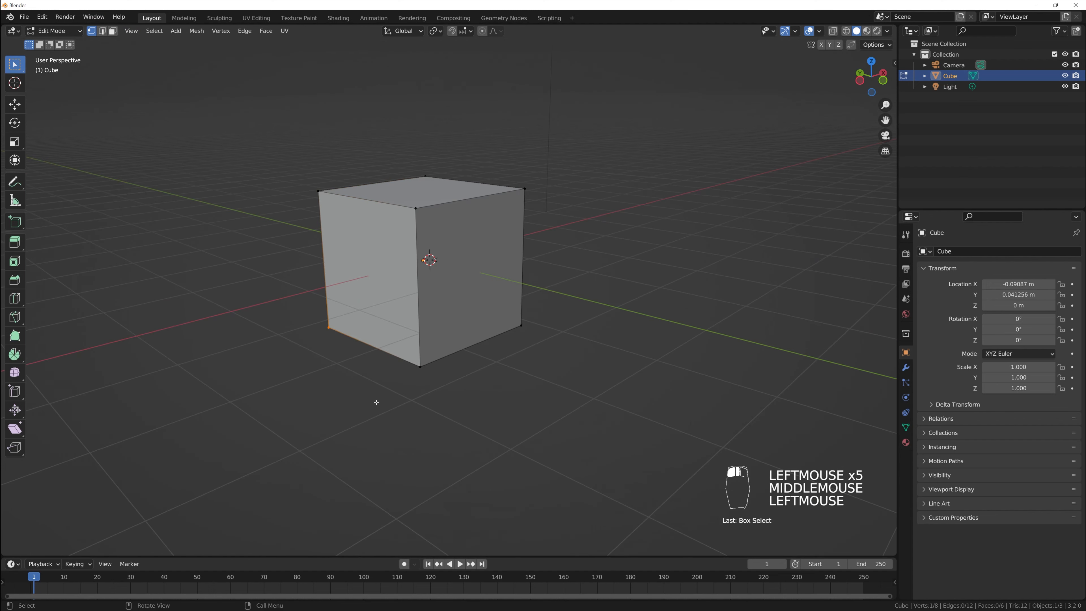
- Try moving single corner vertices of the cube away from its body, and undo the moves
{"action": "middle_click_drag", "start_coordinate": [375, 402], "coordinate": [374, 214]}
{"action": "left_click", "coordinate": [375, 214]}
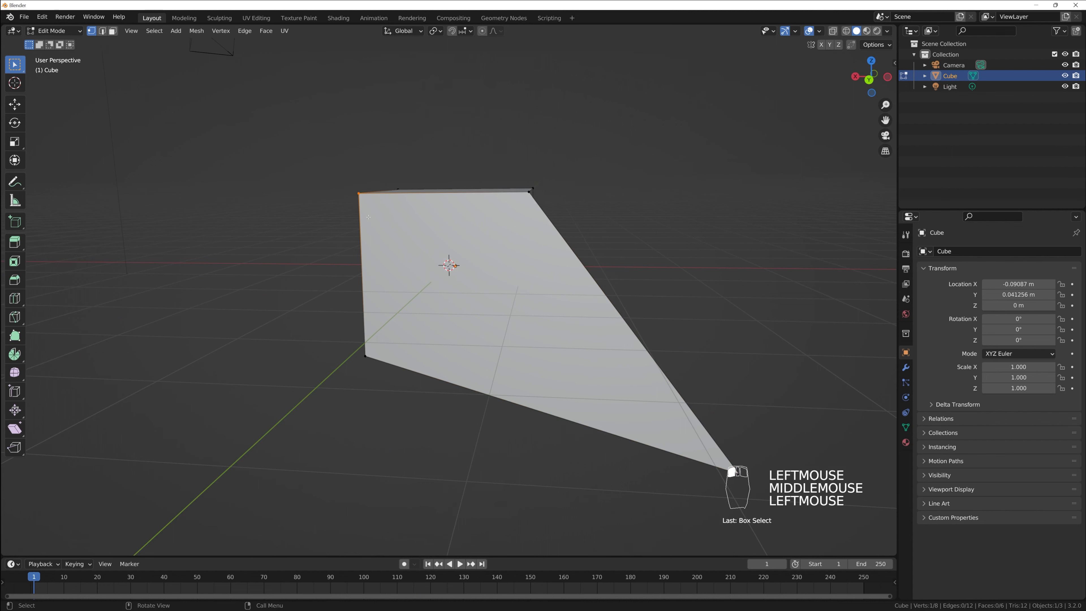
{"action": "key", "text": "g"}
{"action": "left_click", "coordinate": [209, 97]}
{"action": "scroll", "coordinate": [209, 96], "scroll_direction": "down", "scroll_amount": 2}
{"action": "middle_click_drag", "start_coordinate": [209, 96], "coordinate": [480, 331]}
{"action": "key", "text": "ctrl+z"}
{"action": "key", "text": "ctrl+z"}
{"action": "key", "text": "ctrl+z"}
{"action": "key", "text": "ctrl+z"}
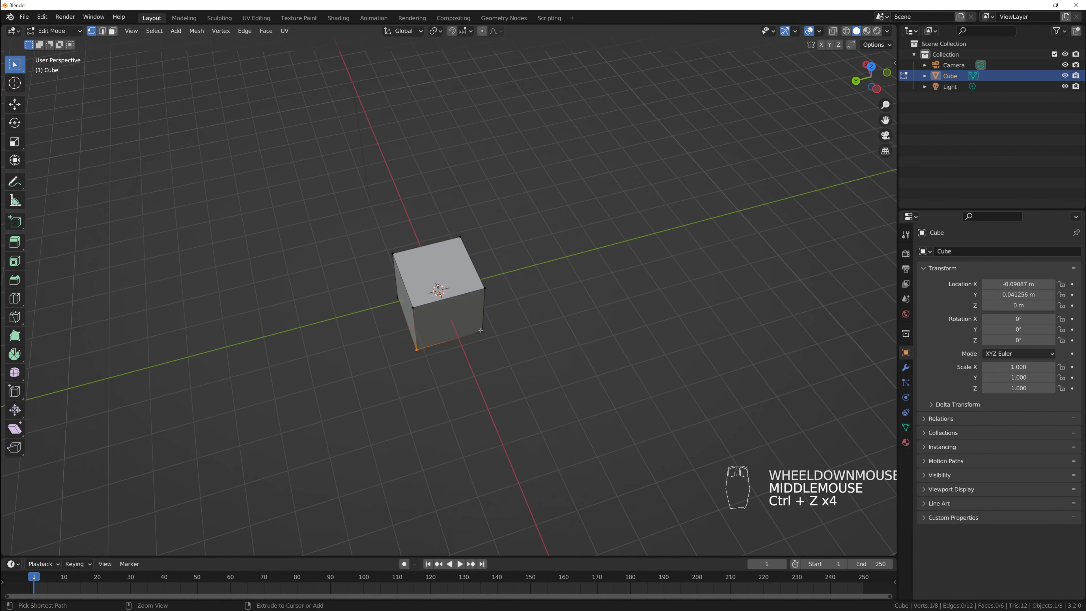
- Switch through edge selection to face selection and try shrinking one side face of the cube
{"action": "left_click", "coordinate": [103, 34]}
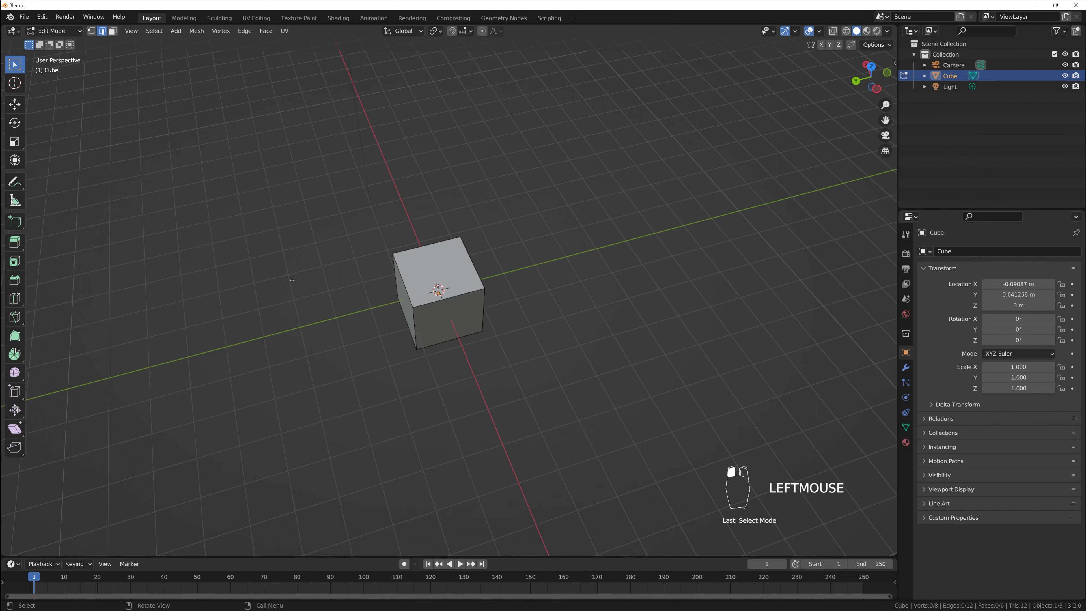
{"action": "scroll", "coordinate": [404, 307], "scroll_direction": "up", "scroll_amount": 1}
{"action": "scroll", "coordinate": [416, 308], "scroll_direction": "up", "scroll_amount": 3}
{"action": "left_click", "coordinate": [113, 31]}
{"action": "middle_click_drag", "start_coordinate": [449, 338], "coordinate": [449, 278]}
{"action": "left_click", "coordinate": [453, 291]}
{"action": "key", "text": "s"}
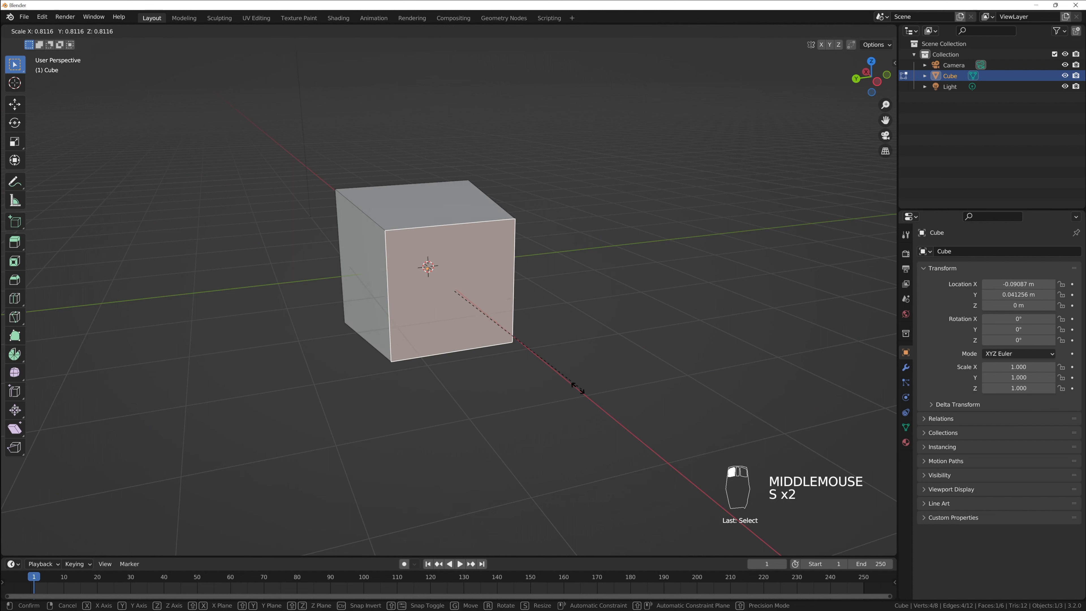
{"action": "left_click", "coordinate": [499, 342]}
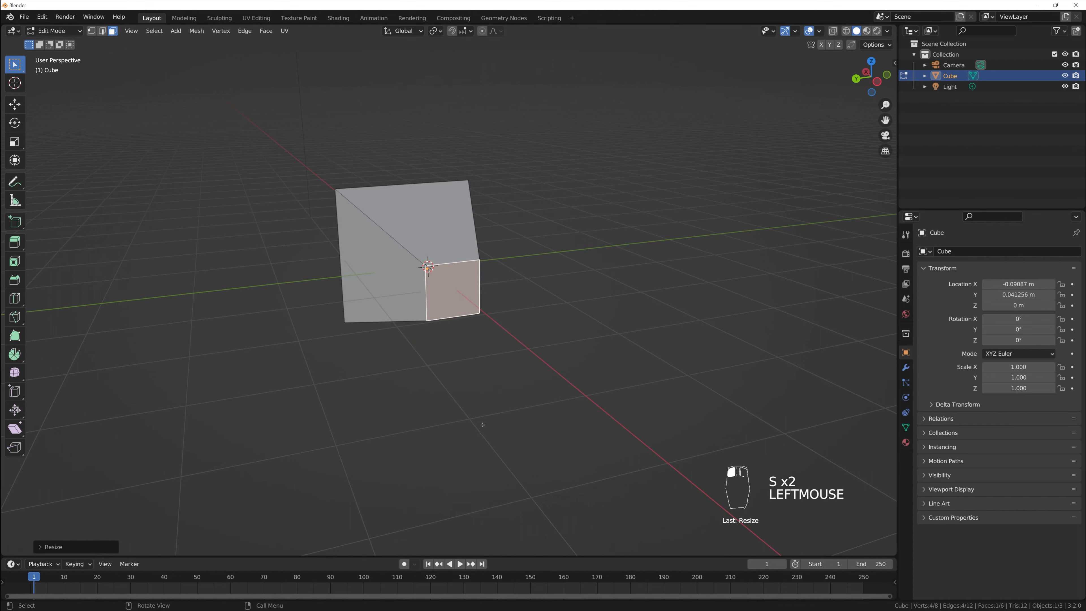
- Try moving the shrunken face upward, and undo both the move and the scaling
{"action": "key", "text": "g"}
{"action": "left_click", "coordinate": [489, 248]}
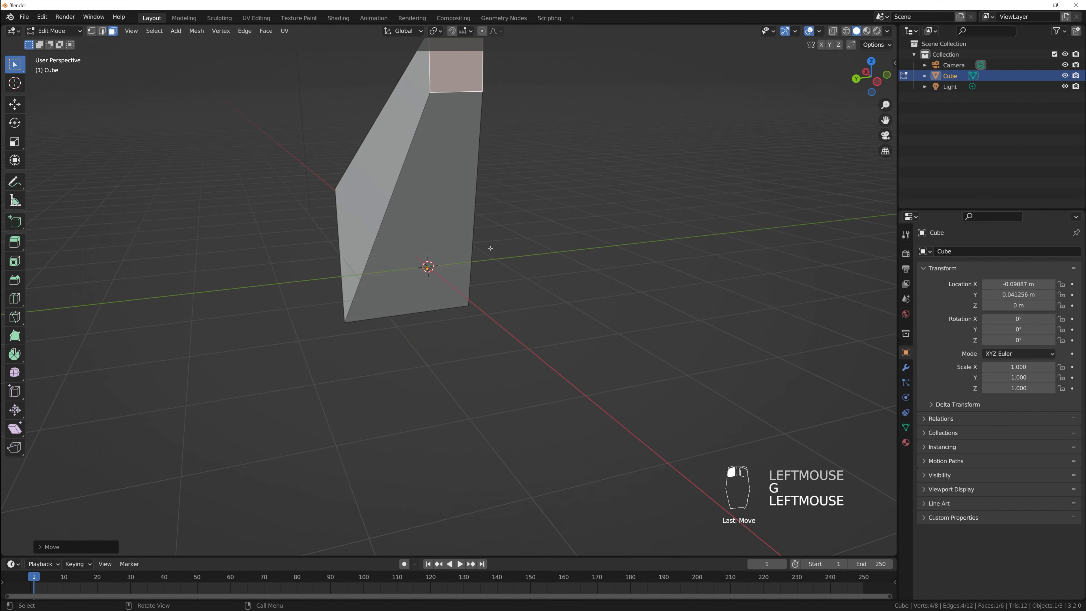
{"action": "key", "text": "ctrl+z"}
{"action": "key", "text": "ctrl+z"}
{"action": "key", "text": "ctrl+z"}
{"action": "scroll", "coordinate": [450, 296], "scroll_direction": "down", "scroll_amount": 5}
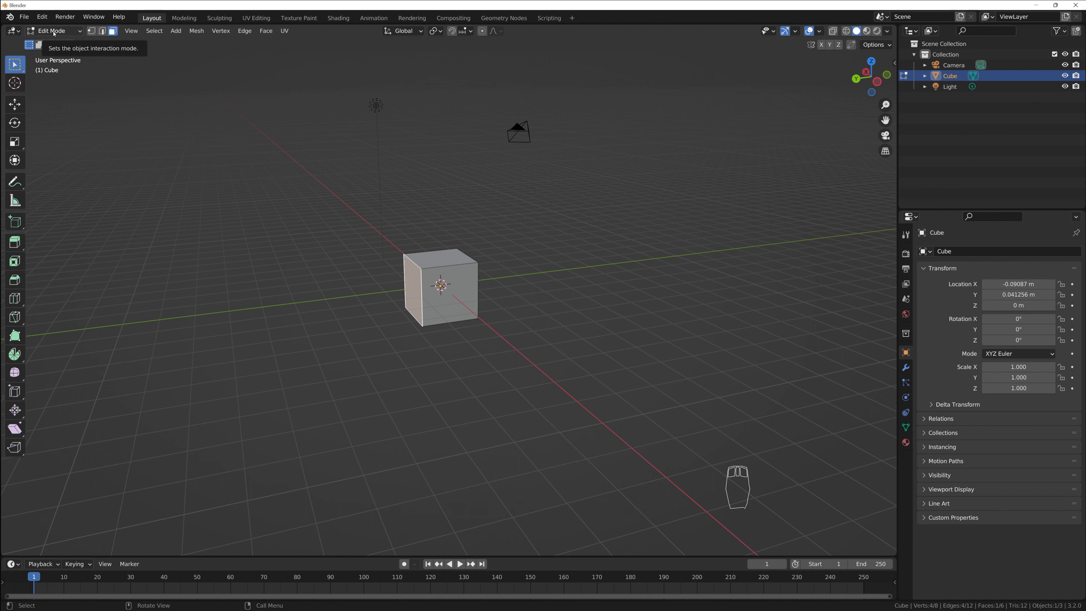
- Return the cube to Object Mode and delete it from the scene
{"action": "key", "text": "Tab"}
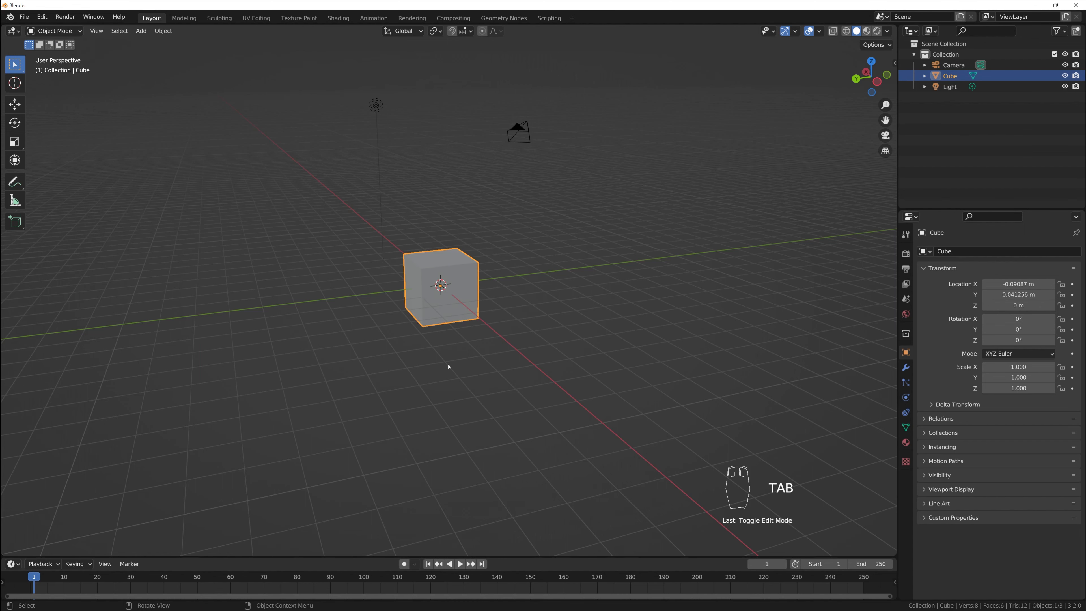
{"action": "middle_click_drag", "start_coordinate": [473, 306], "coordinate": [407, 317]}
{"action": "scroll", "coordinate": [440, 301], "scroll_direction": "up", "scroll_amount": 2}
{"action": "scroll", "coordinate": [439, 301], "scroll_direction": "down", "scroll_amount": 4}
{"action": "key", "text": "x"}
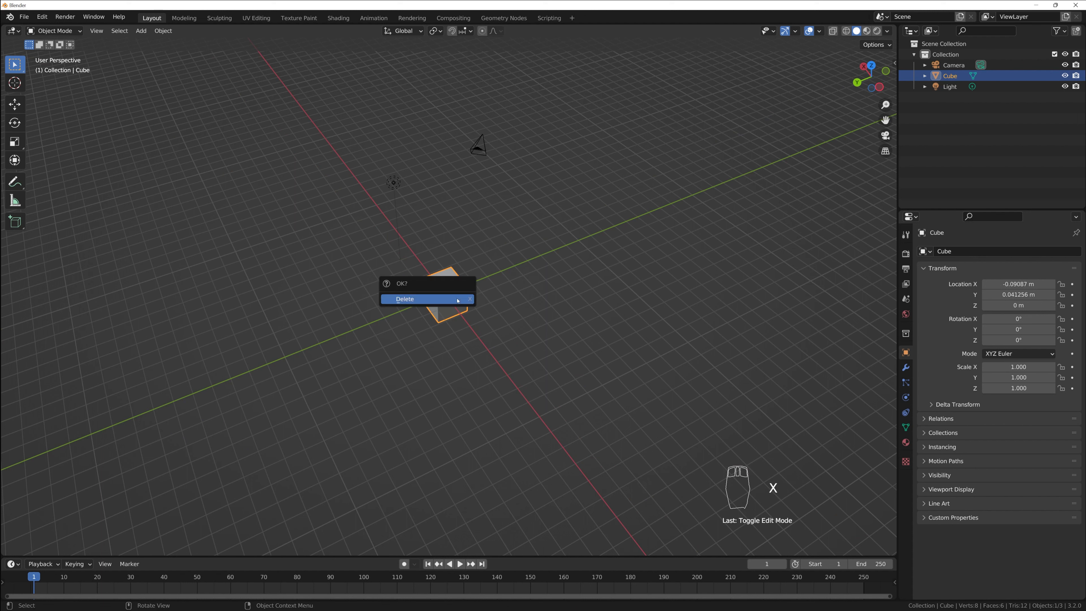
{"action": "left_click", "coordinate": [458, 299]}
- Add a plane mesh to the empty scene
{"action": "left_click", "coordinate": [141, 31]}
{"action": "mouse_move", "coordinate": [169, 45]}
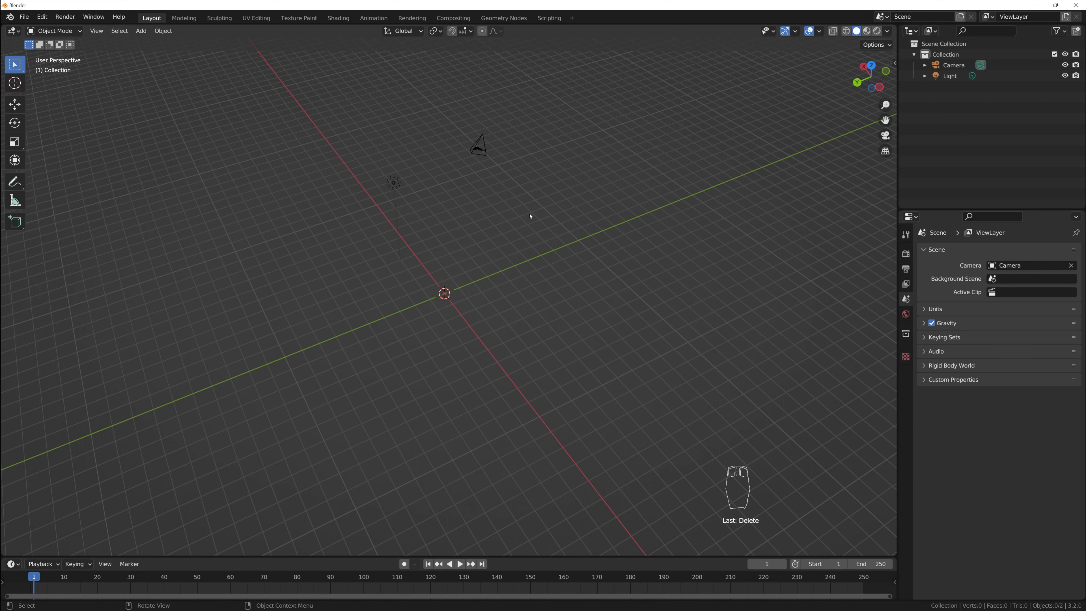
{"action": "key", "text": "shift+a"}
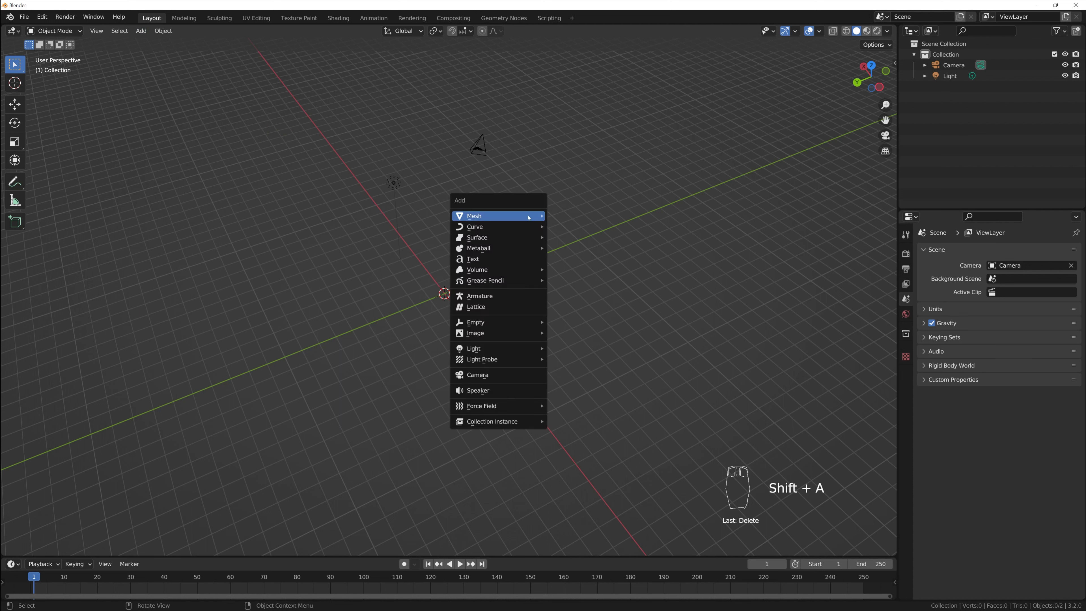
{"action": "mouse_move", "coordinate": [528, 218]}
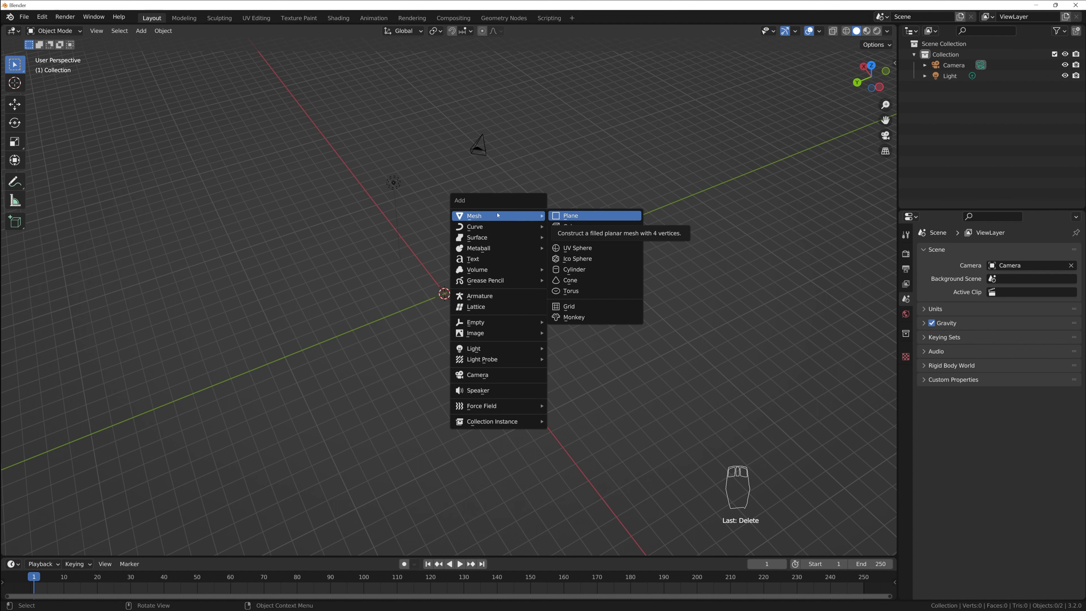
{"action": "left_click", "coordinate": [567, 216]}
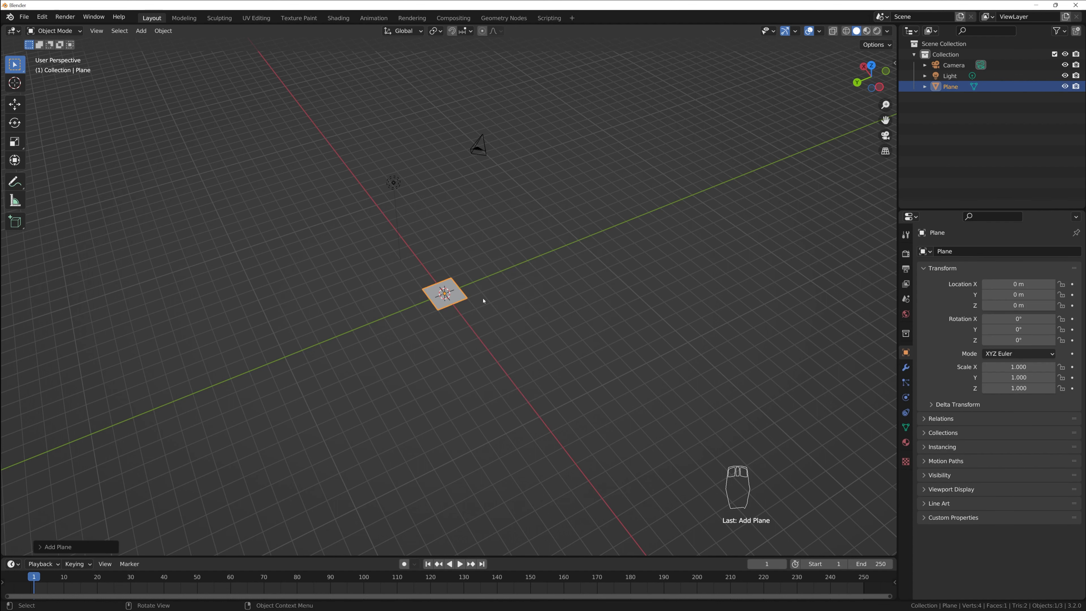
- Scale the plane up uniformly by a factor of about 4.93
{"action": "middle_click_drag", "start_coordinate": [484, 300], "coordinate": [458, 296]}
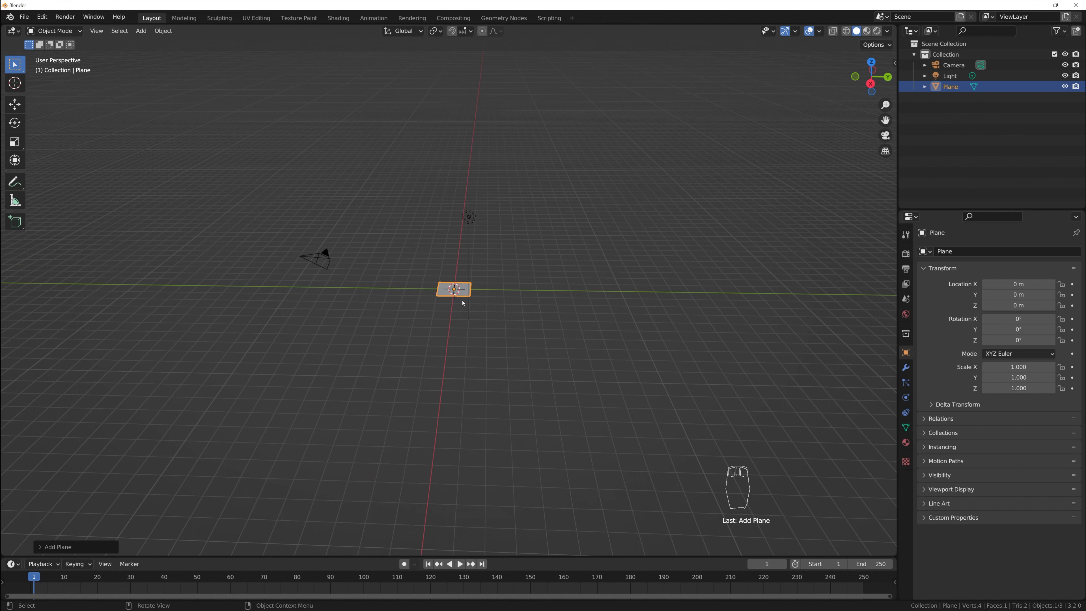
{"action": "key", "text": "s"}
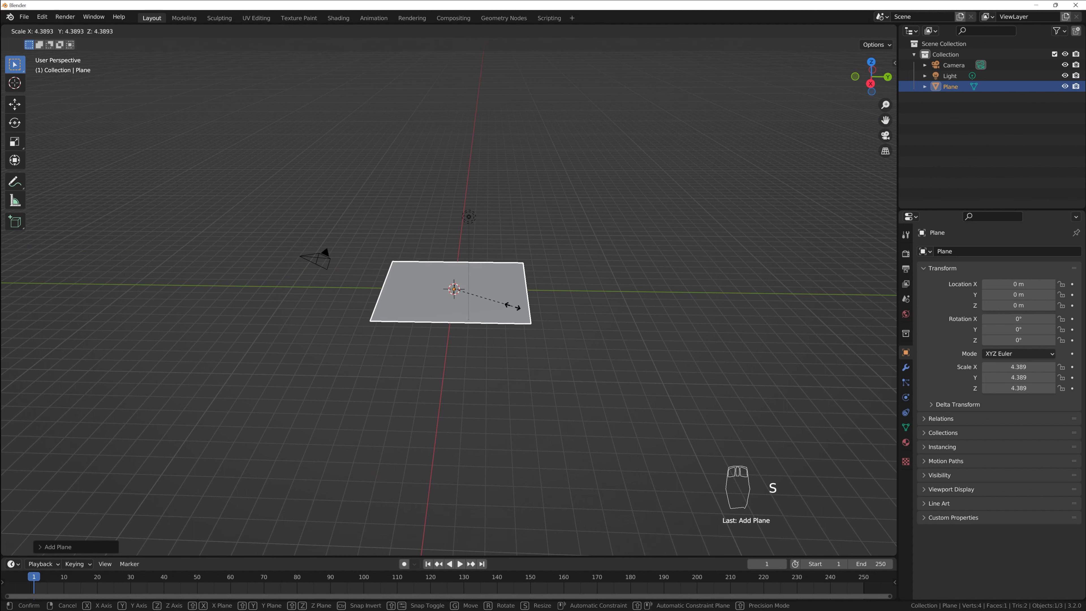
{"action": "left_click", "coordinate": [518, 310]}
{"action": "middle_click_drag", "start_coordinate": [456, 369], "coordinate": [504, 385]}
- Switch the plane to Edit Mode and set it to edge selection
{"action": "key", "text": "Tab"}
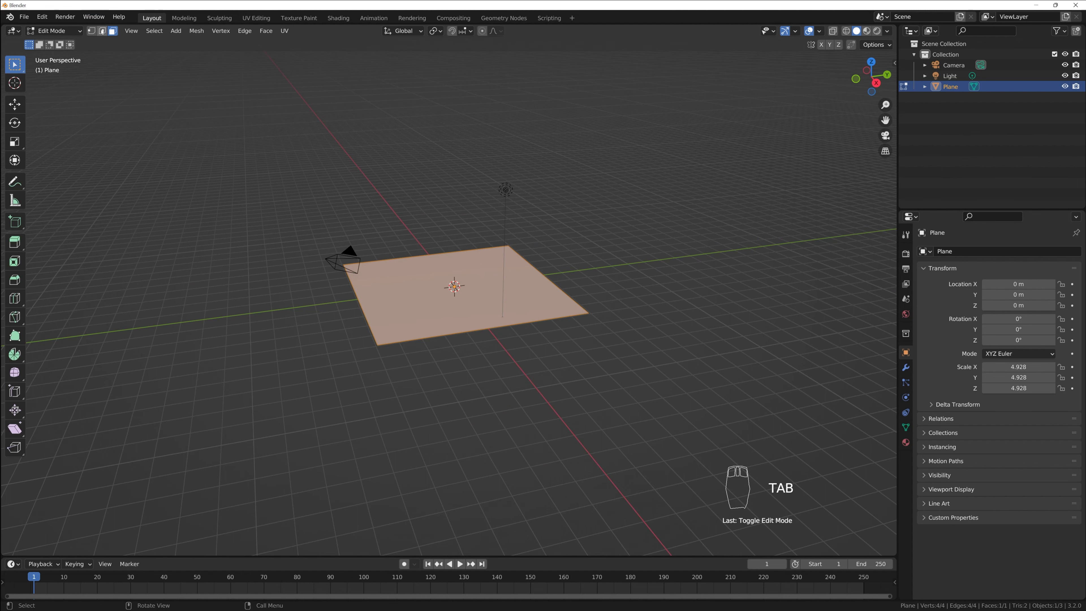
{"action": "left_click", "coordinate": [102, 31]}
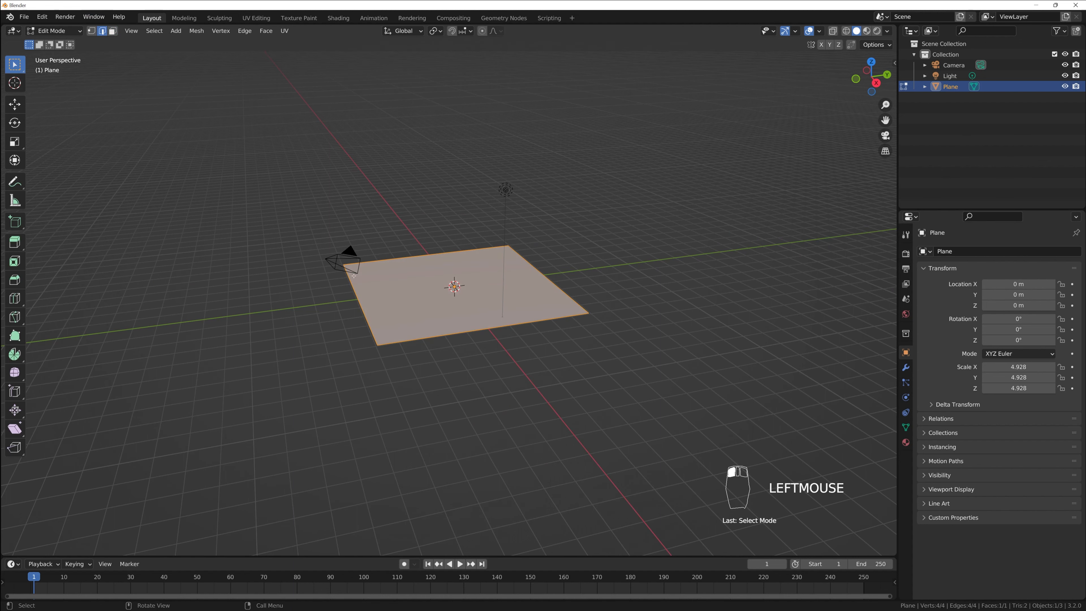
{"action": "middle_click_drag", "start_coordinate": [393, 322], "coordinate": [368, 270]}
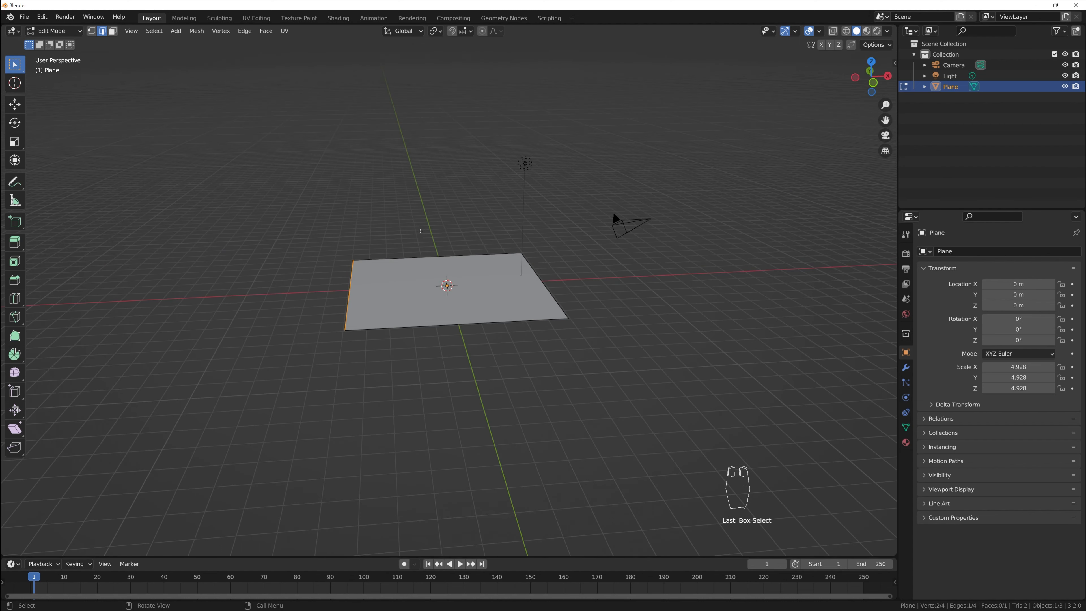
- Select the plane's back edge and extrude it straight up along the global Z axis to form a back wall
{"action": "key", "text": "KP_1"}
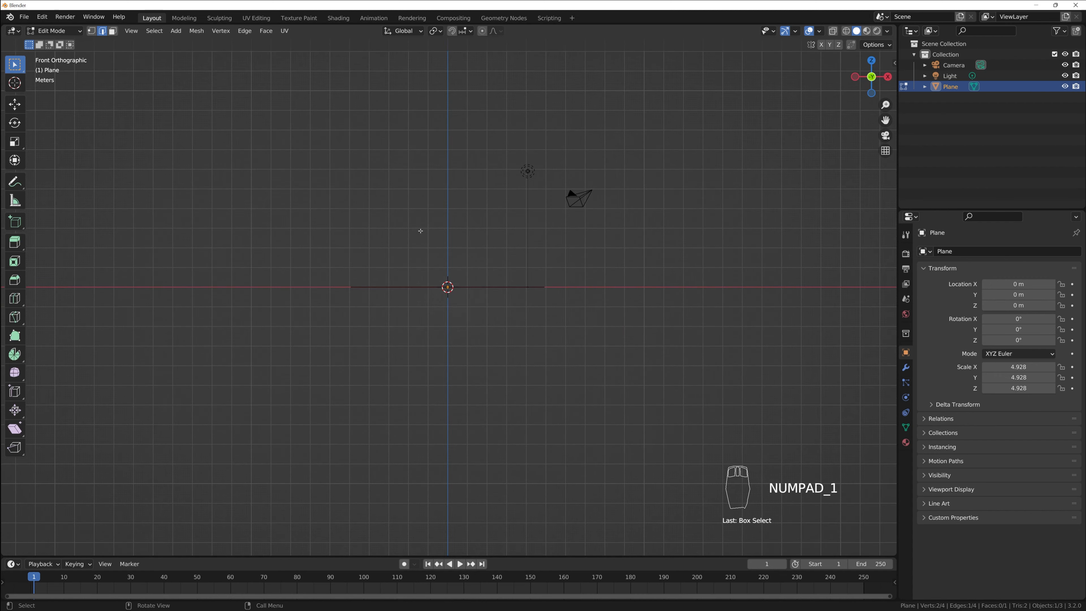
{"action": "middle_click_drag", "start_coordinate": [432, 285], "coordinate": [400, 217]}
{"action": "left_click_drag", "start_coordinate": [400, 216], "coordinate": [440, 253]}
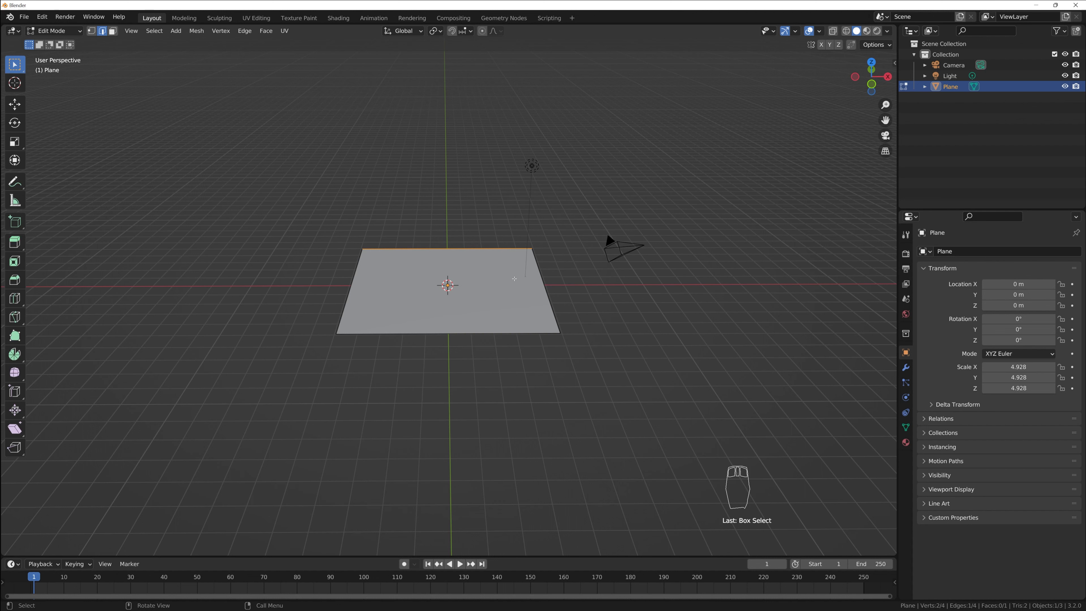
{"action": "key", "text": "e"}
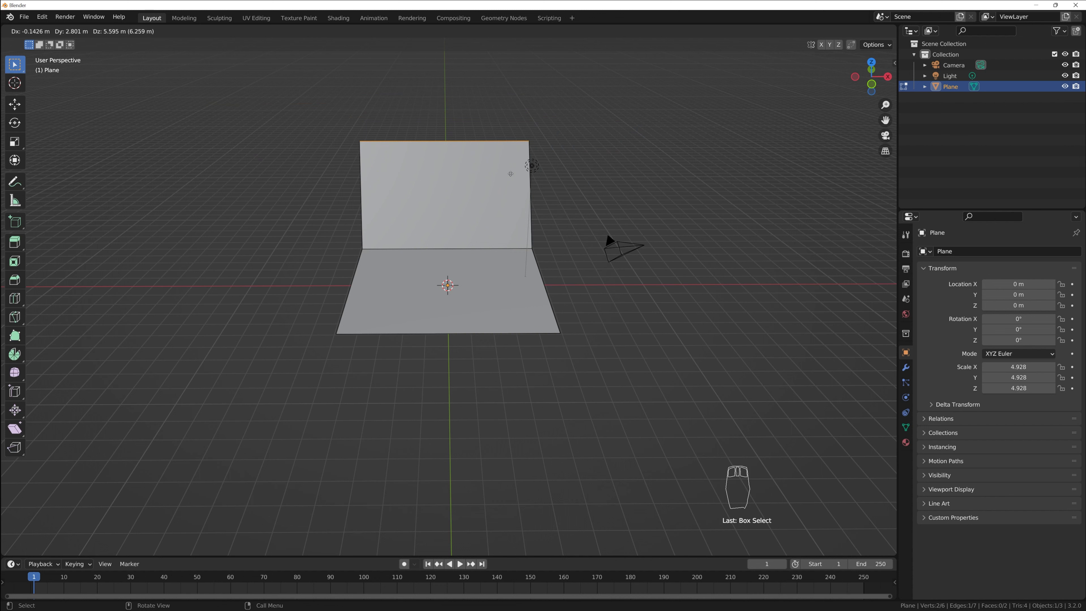
{"action": "key", "text": "z"}
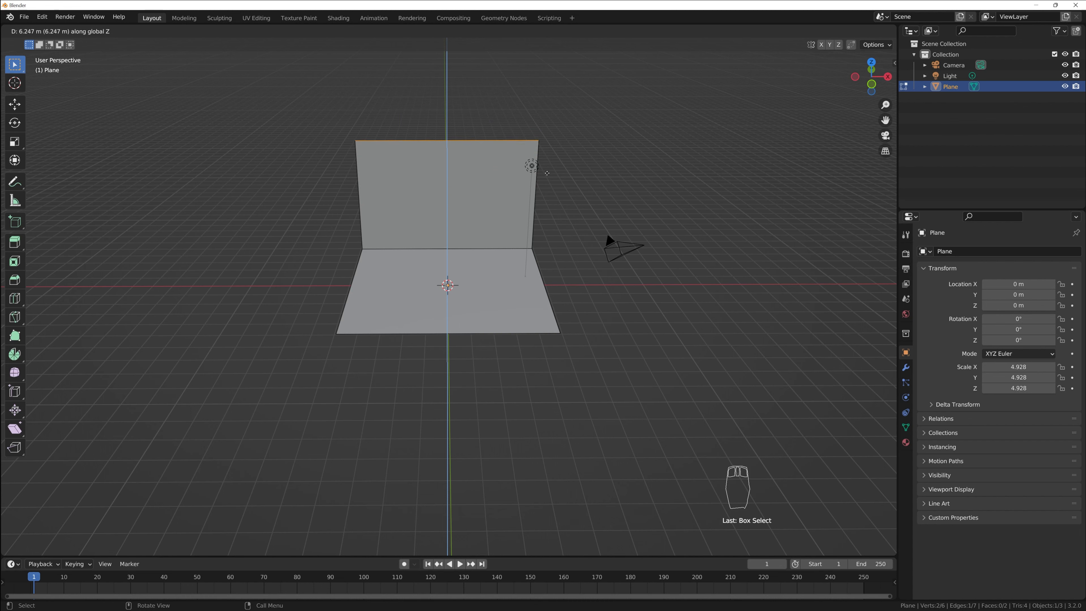
{"action": "left_click", "coordinate": [544, 155]}
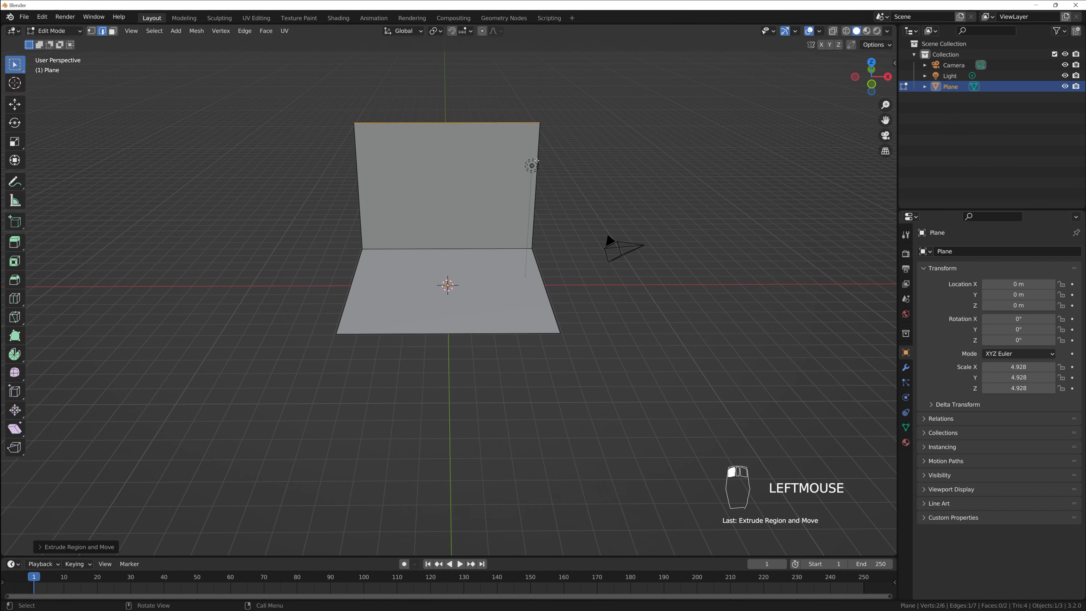
{"action": "scroll", "coordinate": [470, 382], "scroll_direction": "up", "scroll_amount": 2}
{"action": "middle_click_drag", "start_coordinate": [470, 382], "coordinate": [391, 266]}
{"action": "scroll", "coordinate": [391, 267], "scroll_direction": "down", "scroll_amount": 1}
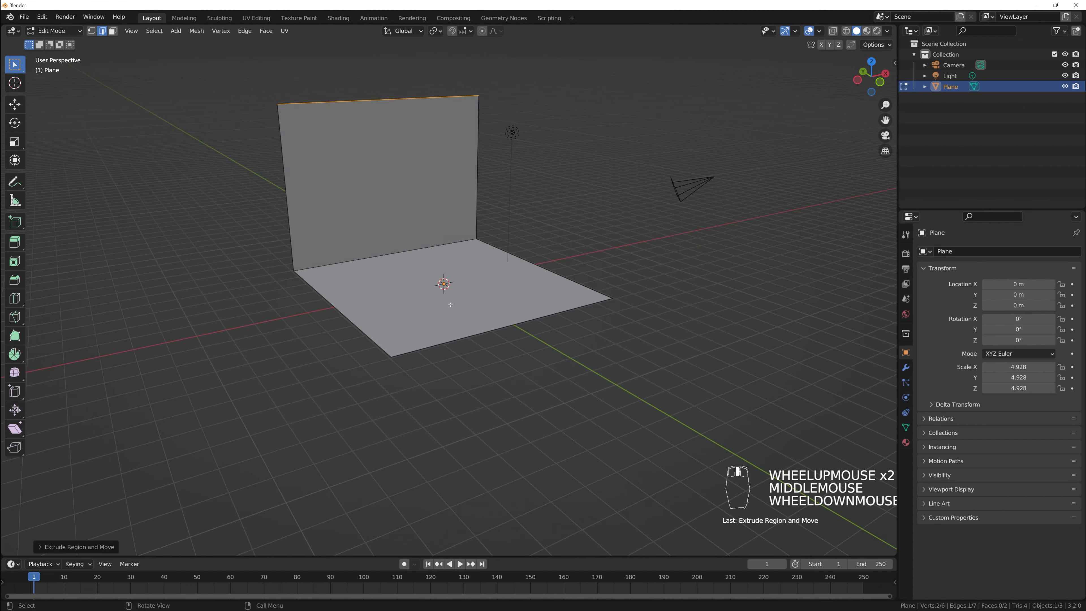
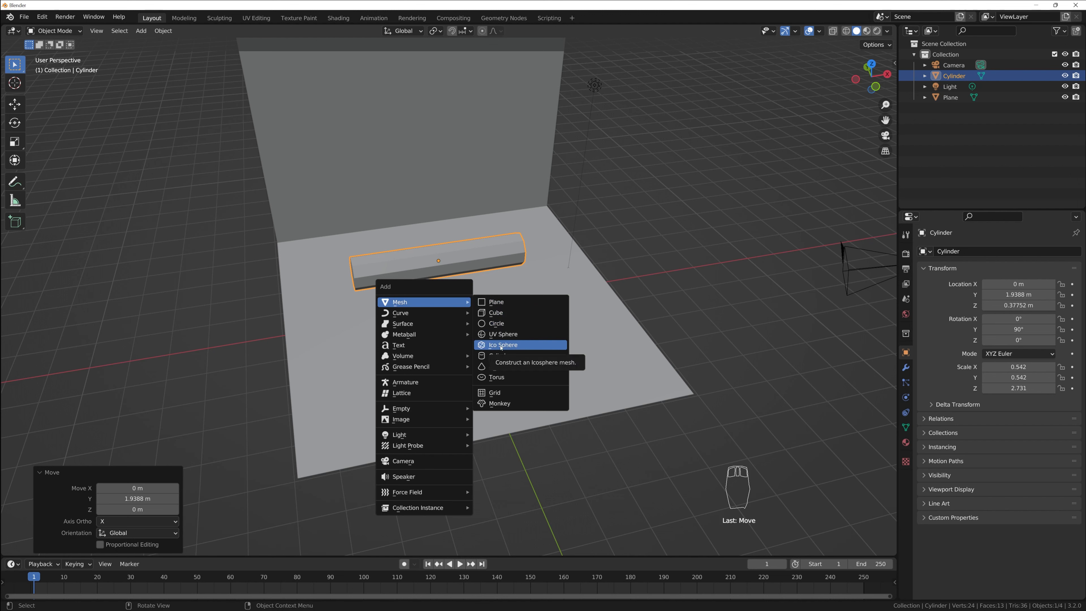
- Add an ico sphere mesh and raise it about 2.79 m along the global Z axis
{"action": "left_click", "coordinate": [502, 345]}
{"action": "middle_click_drag", "start_coordinate": [541, 364], "coordinate": [537, 328]}
{"action": "scroll", "coordinate": [537, 329], "scroll_direction": "up", "scroll_amount": 2}
{"action": "key", "text": "g"}
{"action": "key", "text": "z"}
{"action": "left_click", "coordinate": [487, 194]}
{"action": "middle_click_drag", "start_coordinate": [431, 248], "coordinate": [529, 243]}
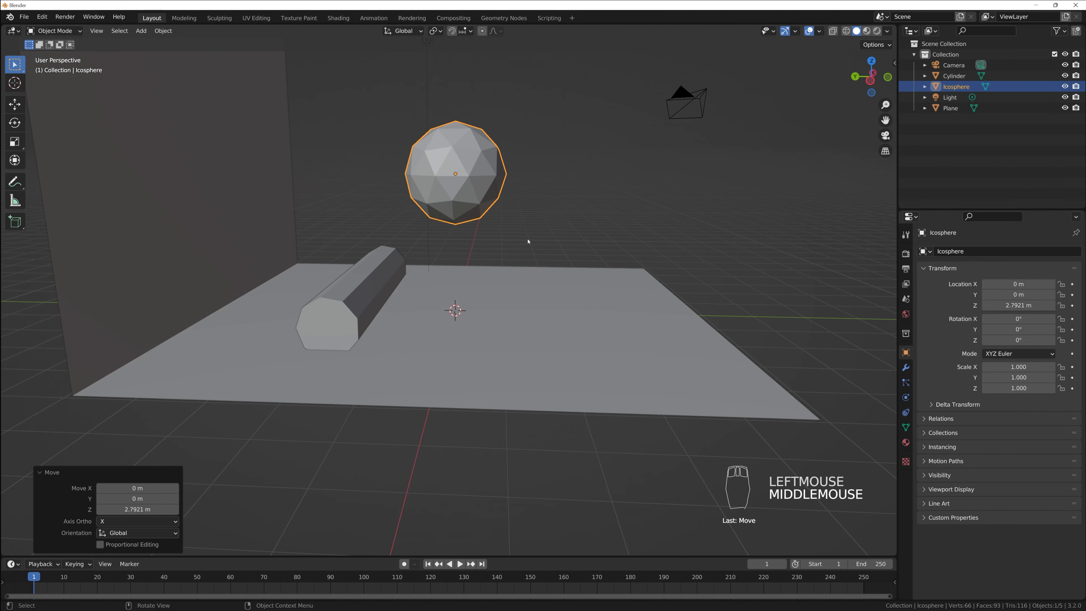
- In Edit Mode with vertex selection, push the ico sphere's vertices on the wall side inward by about 0.16 m along Y
{"action": "key", "text": "Tab"}
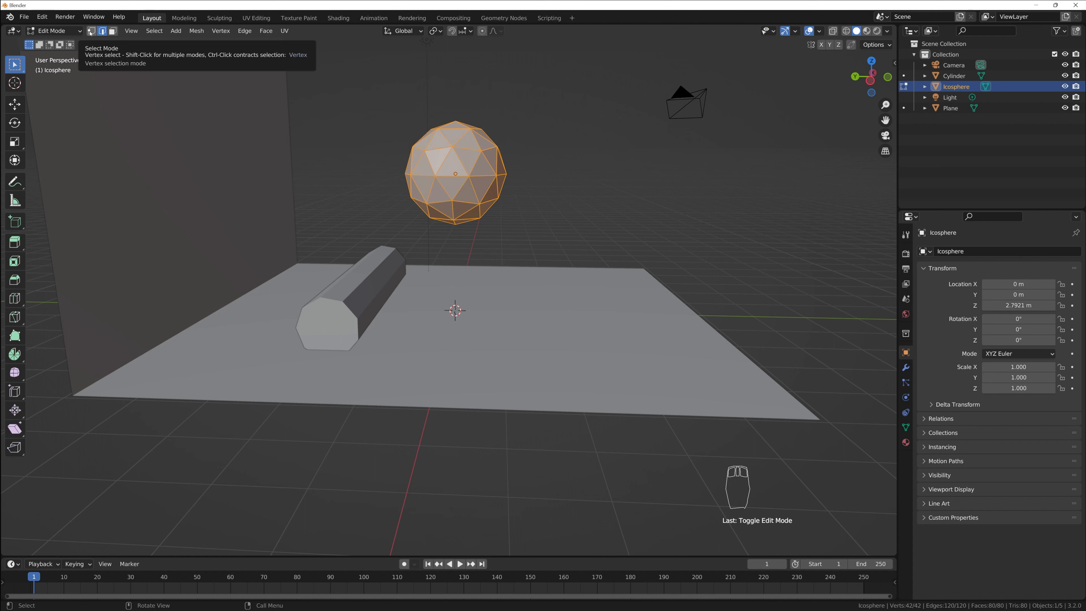
{"action": "left_click", "coordinate": [90, 32]}
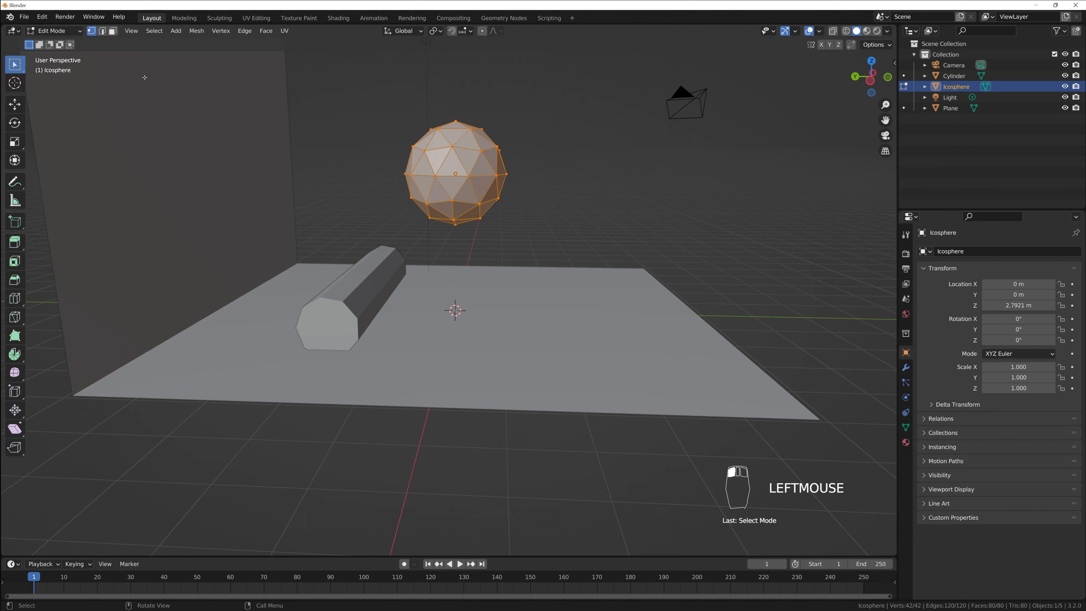
{"action": "middle_click_drag", "start_coordinate": [543, 222], "coordinate": [526, 214]}
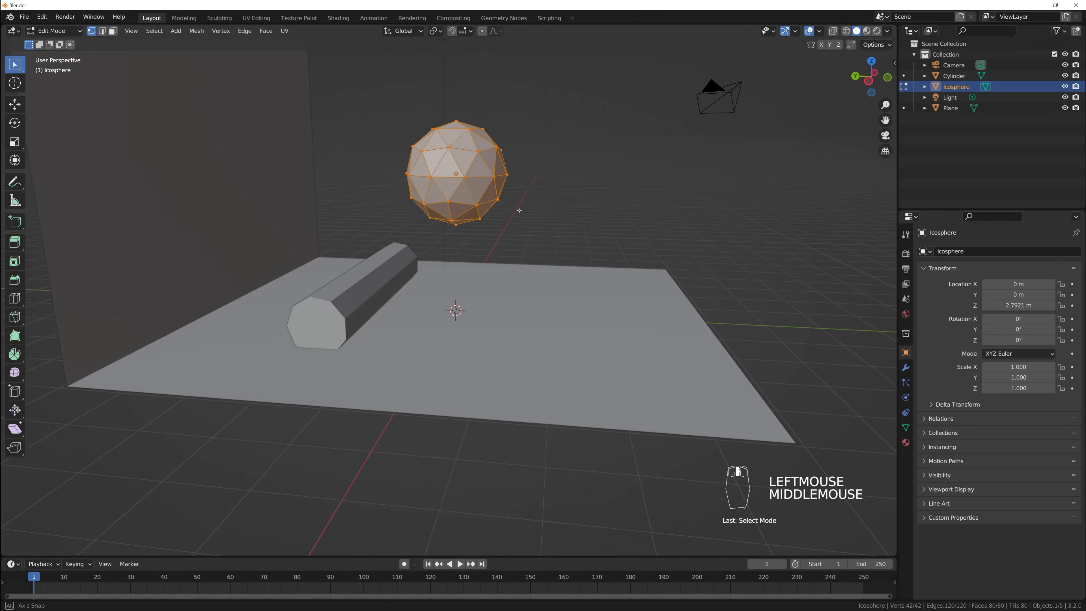
{"action": "left_click_drag", "start_coordinate": [367, 138], "coordinate": [432, 215]}
{"action": "middle_click_drag", "start_coordinate": [432, 215], "coordinate": [480, 220]}
{"action": "key", "text": "g"}
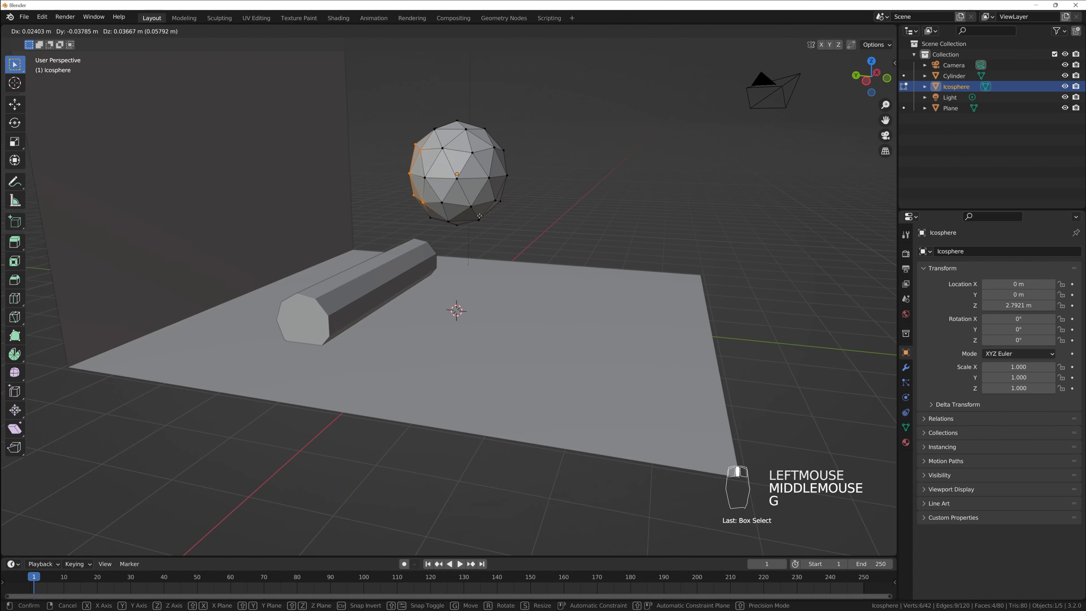
{"action": "left_click", "coordinate": [485, 215]}
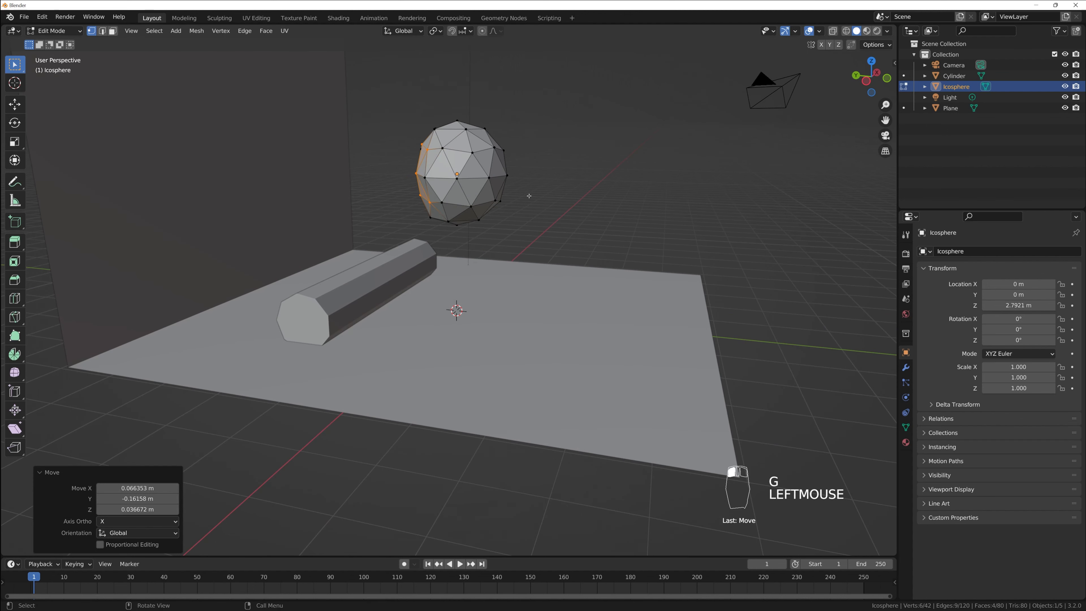
- Make the ico sphere's top irregular by moving the upper vertices away from the wall inward and the upper wall-side vertices outward
{"action": "middle_click_drag", "start_coordinate": [527, 190], "coordinate": [528, 218]}
{"action": "left_click_drag", "start_coordinate": [517, 122], "coordinate": [468, 164]}
{"action": "key", "text": "g"}
{"action": "left_click", "coordinate": [466, 171]}
{"action": "left_click_drag", "start_coordinate": [411, 120], "coordinate": [461, 155]}
{"action": "key", "text": "g"}
{"action": "left_click", "coordinate": [453, 143]}
- Select the ico sphere's bottom vertices and shift them slightly to reshape its underside
{"action": "middle_click_drag", "start_coordinate": [428, 222], "coordinate": [419, 192]}
{"action": "left_click_drag", "start_coordinate": [410, 182], "coordinate": [506, 227]}
{"action": "key", "text": "g"}
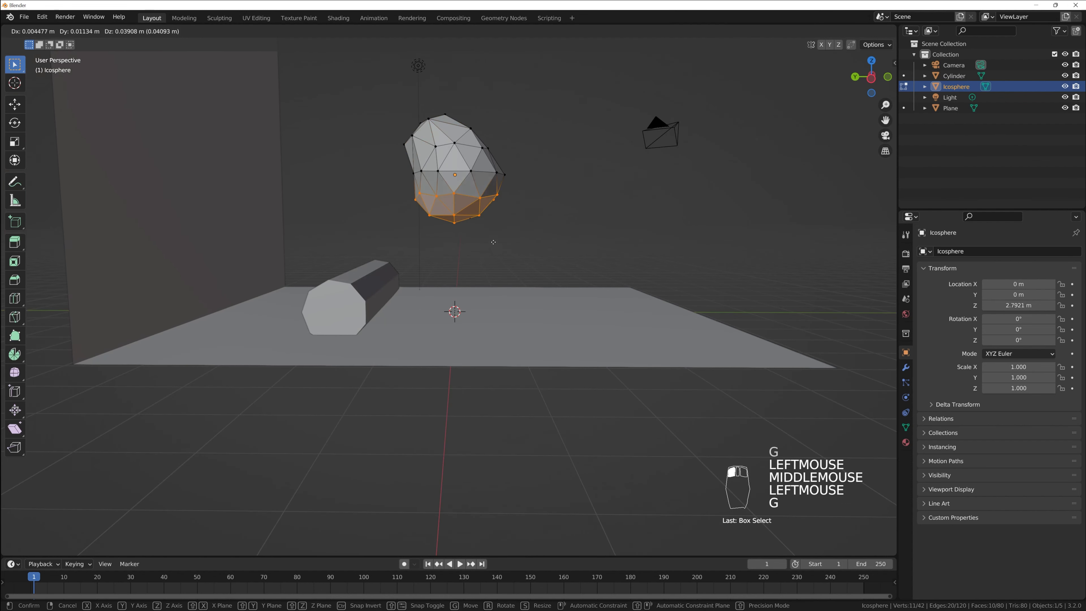
{"action": "left_click", "coordinate": [499, 242]}
- Box-select the ico sphere's upper vertices from the open side and examine how far the selection reaches around the mesh
{"action": "middle_click_drag", "start_coordinate": [511, 240], "coordinate": [385, 128]}
{"action": "left_click_drag", "start_coordinate": [341, 93], "coordinate": [566, 183]}
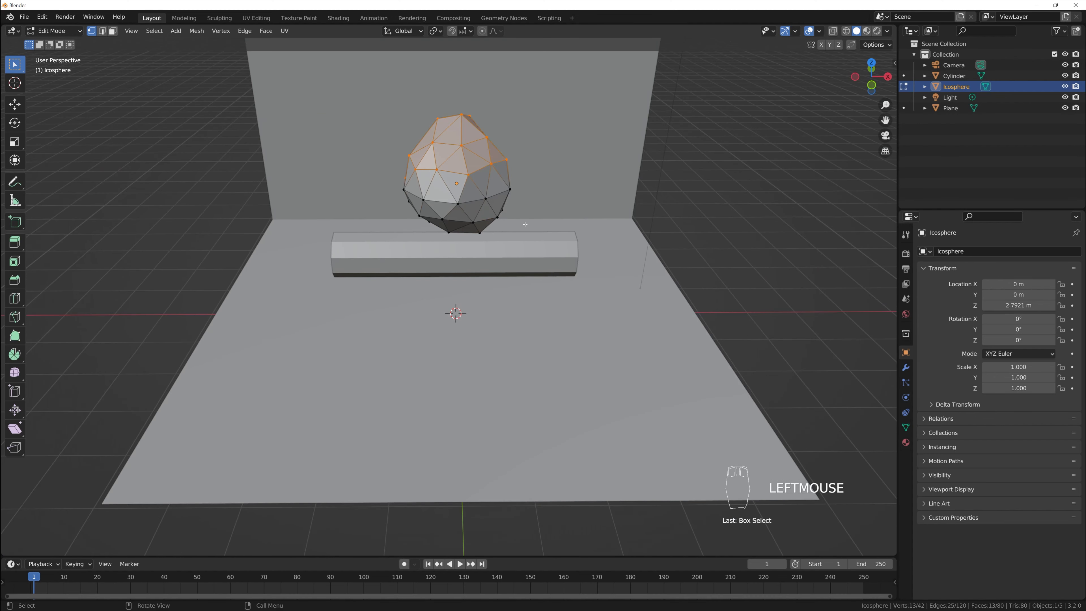
{"action": "middle_click_drag", "start_coordinate": [492, 207], "coordinate": [456, 105]}
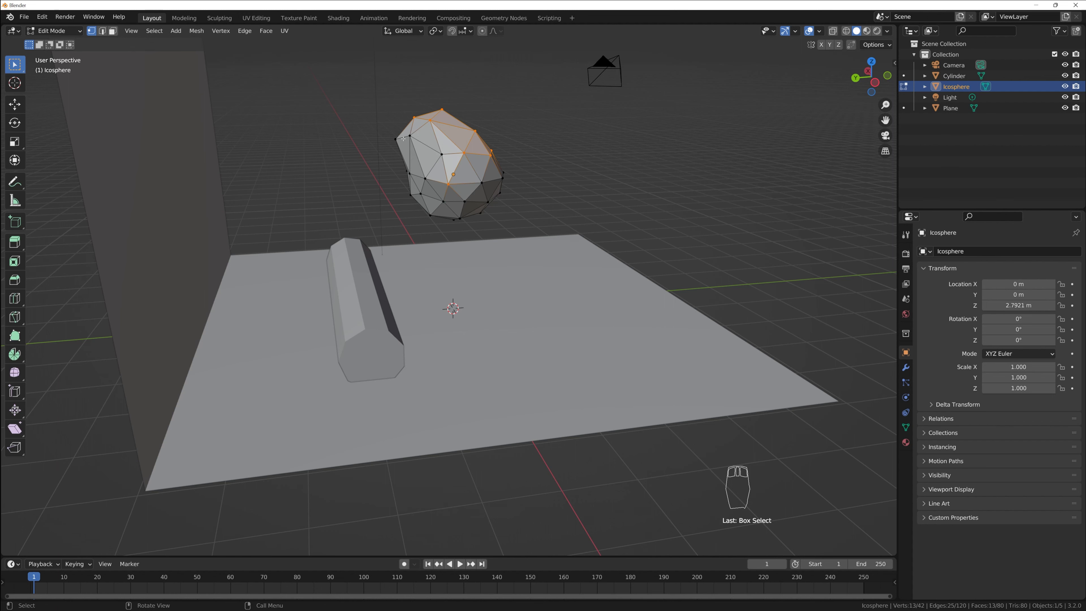
{"action": "middle_click_drag", "start_coordinate": [692, 215], "coordinate": [575, 219]}
{"action": "left_click_drag", "start_coordinate": [345, 84], "coordinate": [522, 168]}
- Turn on X-ray, select the ico sphere's upper vertices front and back, and move them about -0.25 m in X and 0.10 m in Z
{"action": "left_click", "coordinate": [833, 31]}
{"action": "left_click", "coordinate": [361, 151]}
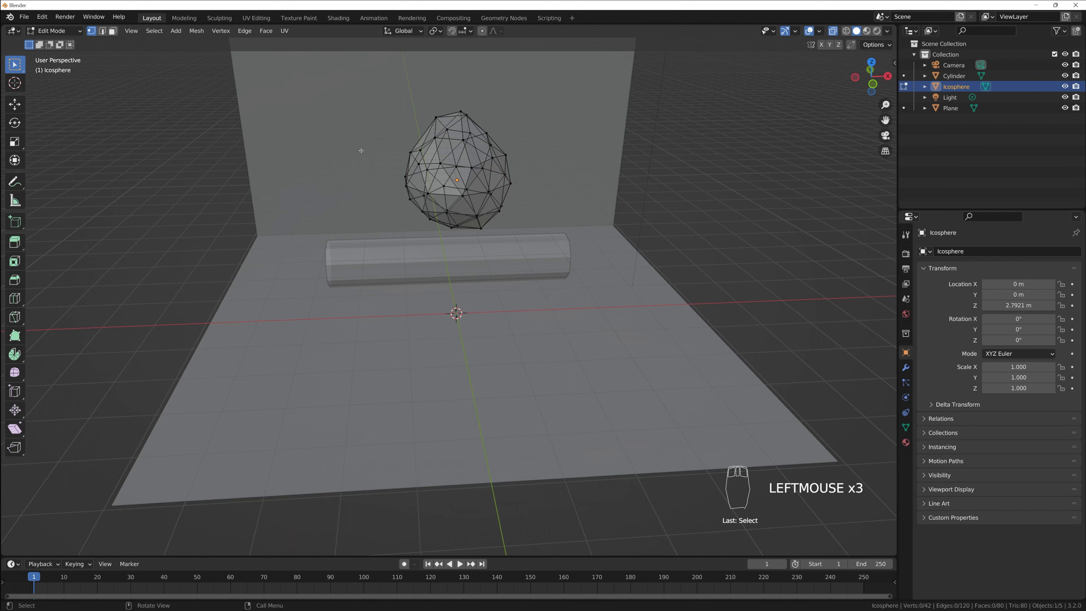
{"action": "left_click_drag", "start_coordinate": [334, 92], "coordinate": [561, 177]}
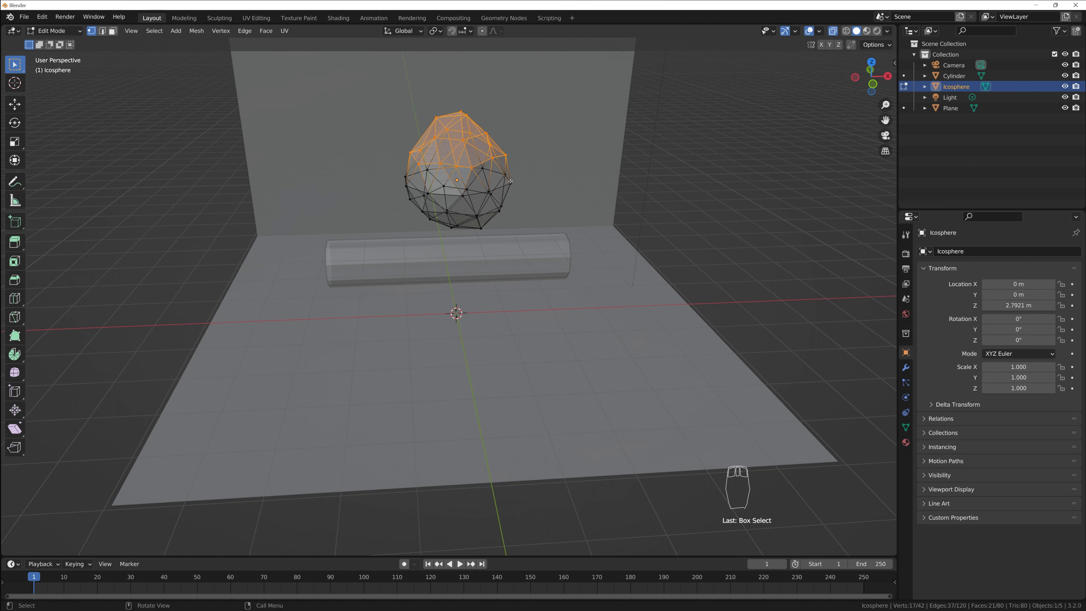
{"action": "key", "text": "g"}
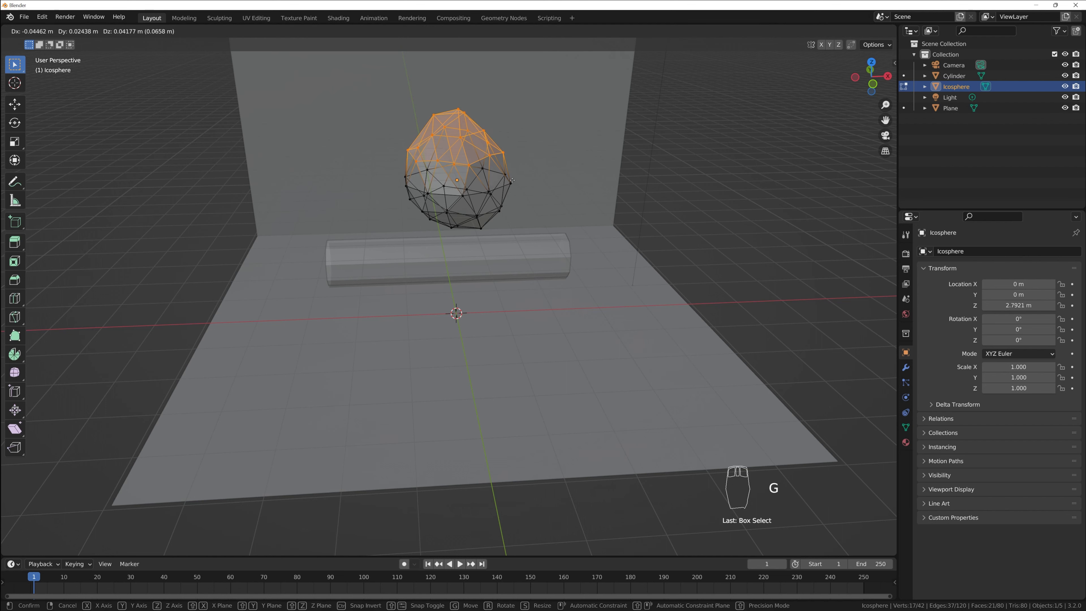
{"action": "left_click", "coordinate": [515, 197]}
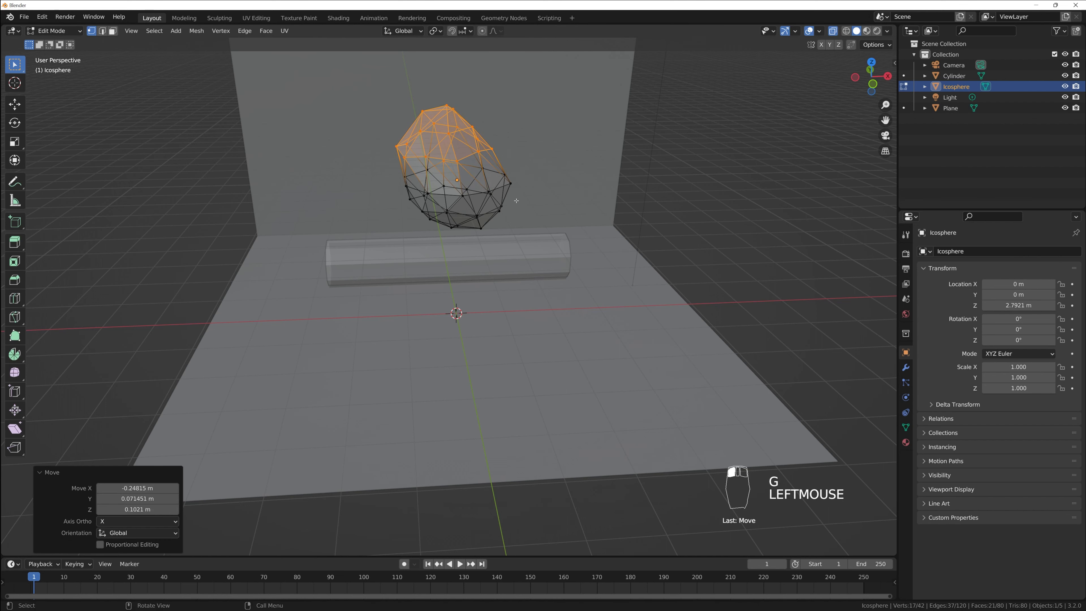
- Push the ico sphere's lower vertices on the negative X side inward, and pull in the vertices on its positive X side
{"action": "middle_click_drag", "start_coordinate": [517, 201], "coordinate": [390, 192]}
{"action": "left_click_drag", "start_coordinate": [390, 192], "coordinate": [458, 247]}
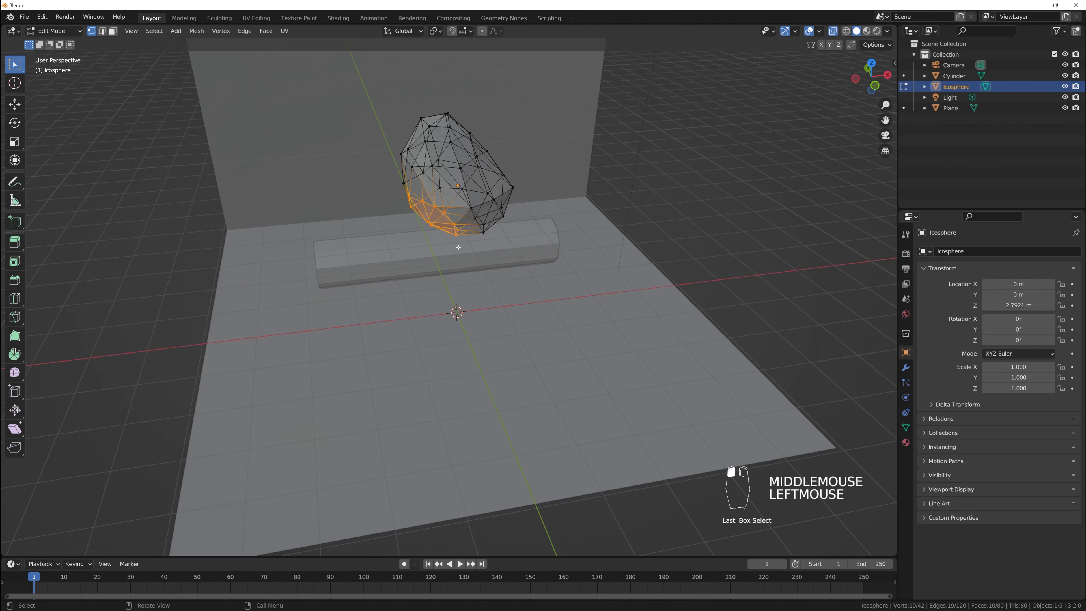
{"action": "key", "text": "g"}
{"action": "left_click", "coordinate": [492, 169]}
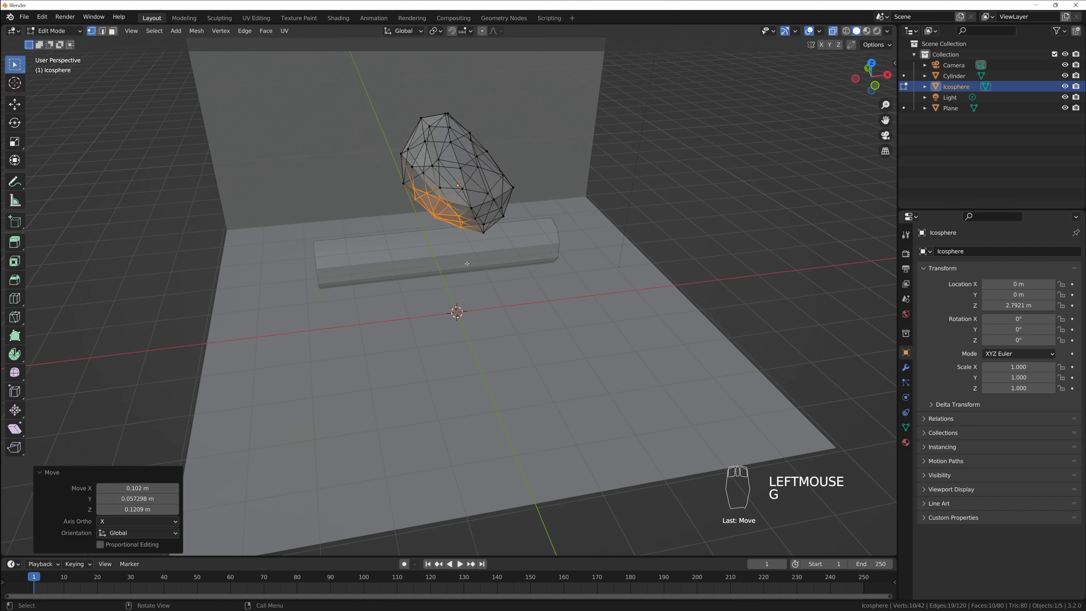
{"action": "left_click_drag", "start_coordinate": [493, 166], "coordinate": [534, 211]}
{"action": "key", "text": "g"}
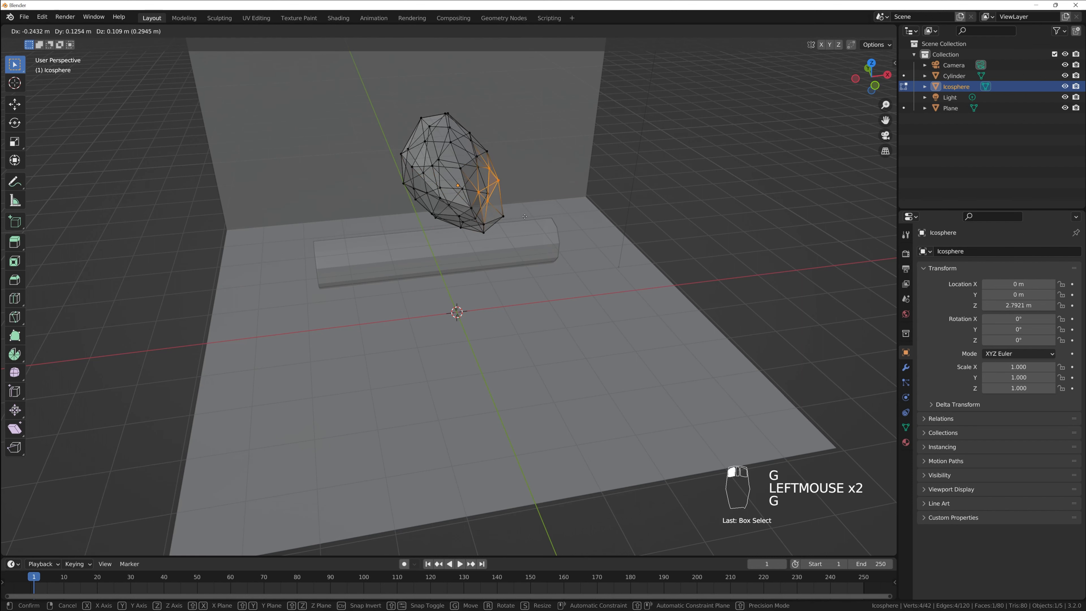
{"action": "left_click", "coordinate": [453, 108]}
- Select the ico sphere's lower vertices on the positive X side and nudge them about 0.02 m along Y
{"action": "middle_click_drag", "start_coordinate": [452, 108], "coordinate": [368, 128]}
{"action": "left_click_drag", "start_coordinate": [394, 223], "coordinate": [508, 273]}
{"action": "key", "text": "g"}
{"action": "left_click", "coordinate": [453, 268]}
{"action": "middle_click_drag", "start_coordinate": [454, 268], "coordinate": [543, 260]}
{"action": "scroll", "coordinate": [543, 260], "scroll_direction": "down", "scroll_amount": 1}
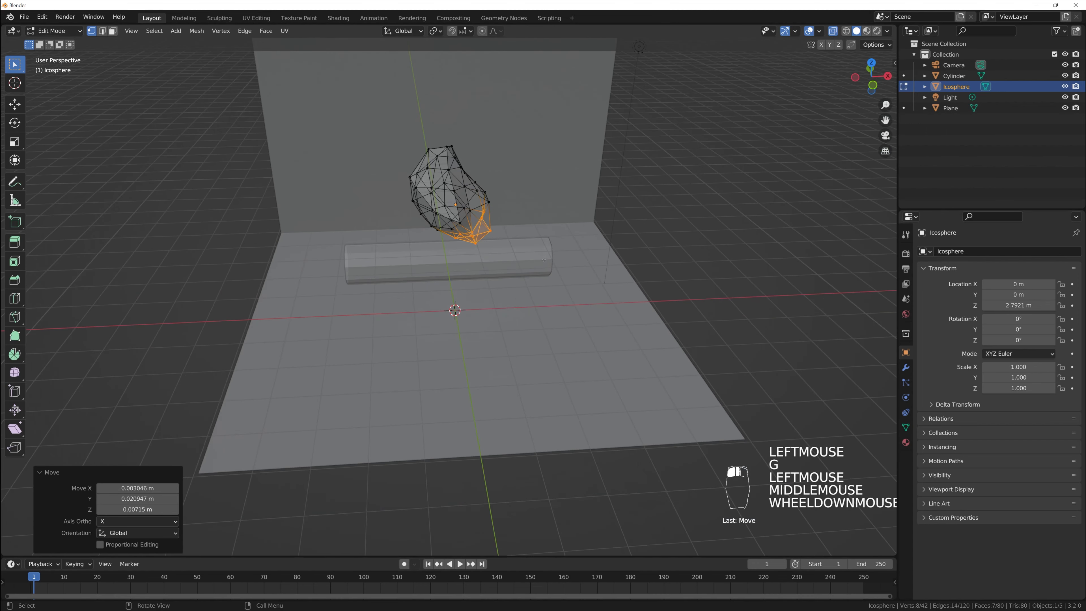
- Return to Object Mode and turn off X-ray so the reshaped rock displays solid
{"action": "key", "text": "Tab"}
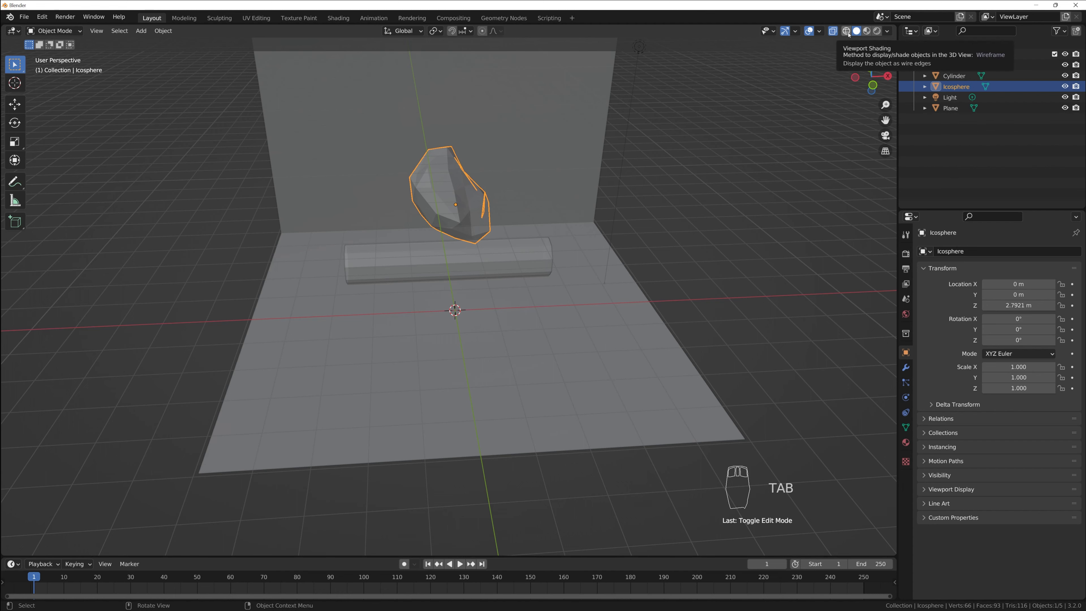
{"action": "left_click", "coordinate": [832, 33]}
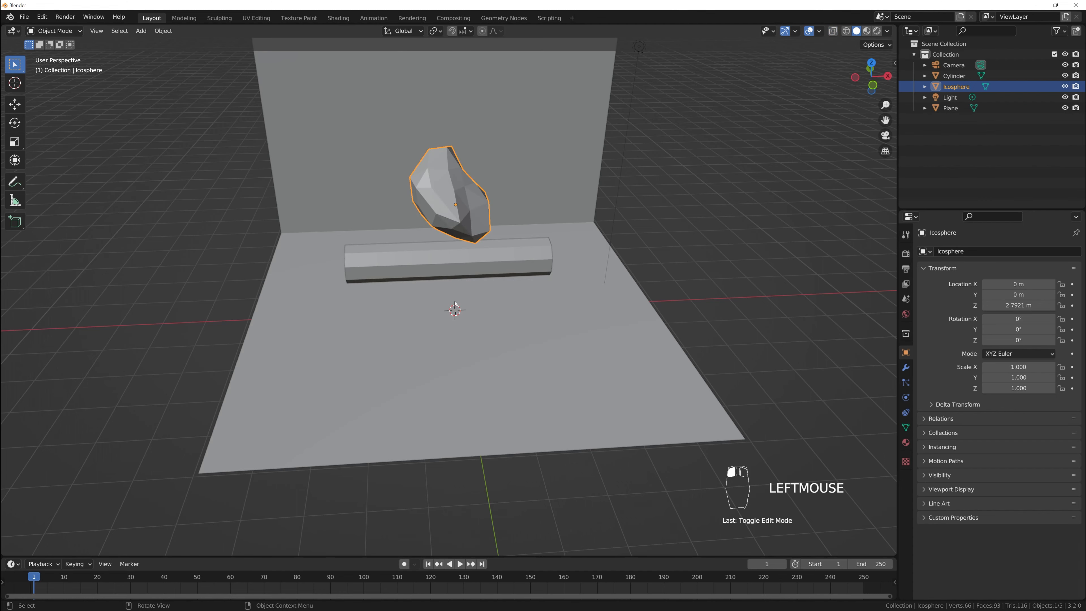
{"action": "middle_click_drag", "start_coordinate": [452, 311], "coordinate": [423, 270]}
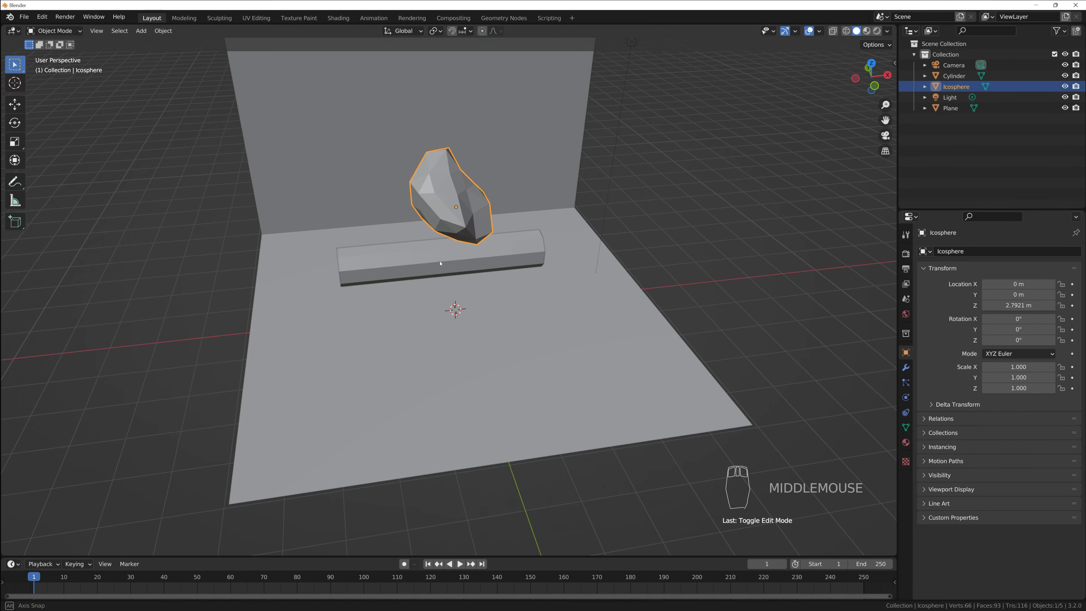
- Scale the reshaped ico sphere uniformly down to roughly a third of its size
{"action": "scroll", "coordinate": [459, 200], "scroll_direction": "down", "scroll_amount": 5}
{"action": "middle_click_drag", "start_coordinate": [501, 307], "coordinate": [601, 278]}
{"action": "scroll", "coordinate": [605, 277], "scroll_direction": "down", "scroll_amount": 1}
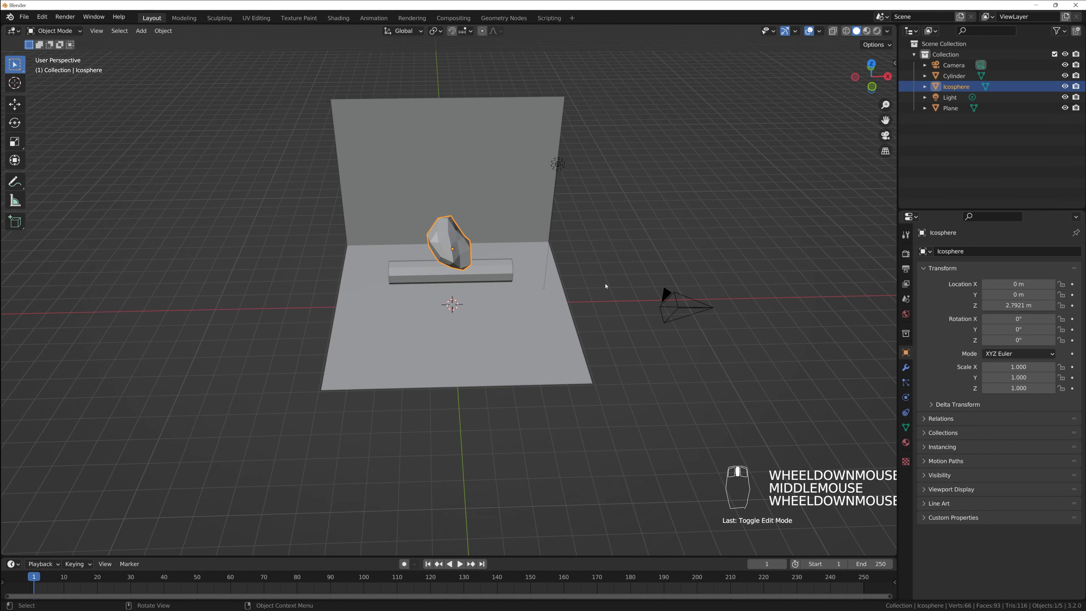
{"action": "key", "text": "s"}
{"action": "key", "text": "s"}
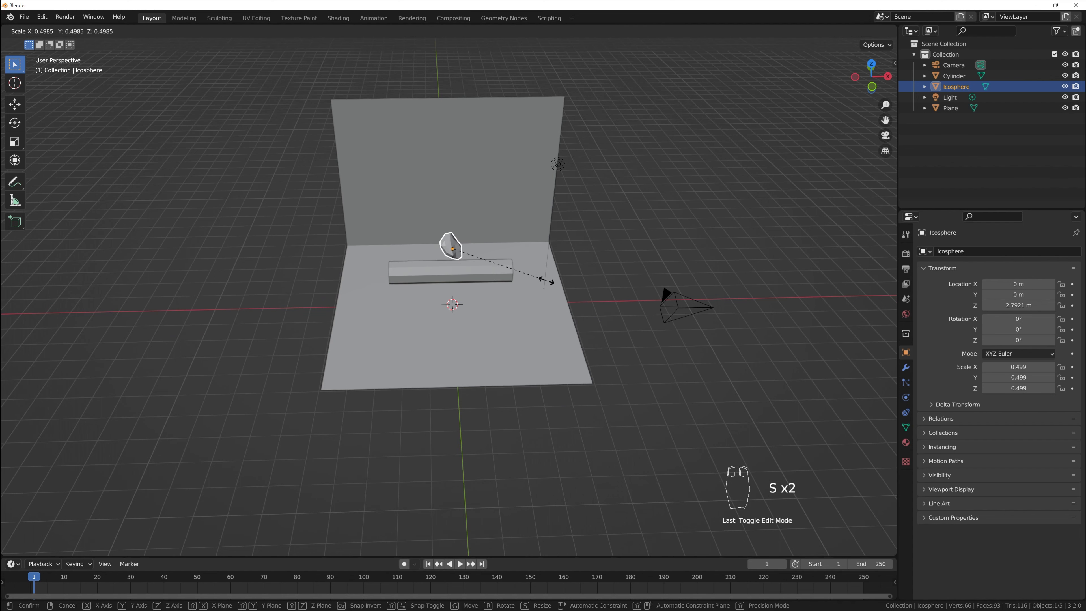
{"action": "left_click", "coordinate": [516, 274]}
- Lower the rock along Z to floor level at about -0.028 m and scale it by about 0.696
{"action": "middle_click_drag", "start_coordinate": [519, 382], "coordinate": [482, 324]}
{"action": "key", "text": "g"}
{"action": "key", "text": "z"}
{"action": "left_click", "coordinate": [492, 376]}
{"action": "key", "text": "s"}
{"action": "key", "text": "s"}
{"action": "left_click", "coordinate": [483, 316]}
- Move the rock across the floor to about X -1.23 m and Y -0.07 m with the Z axis locked
{"action": "scroll", "coordinate": [479, 312], "scroll_direction": "down", "scroll_amount": 1}
{"action": "scroll", "coordinate": [456, 320], "scroll_direction": "up", "scroll_amount": 2}
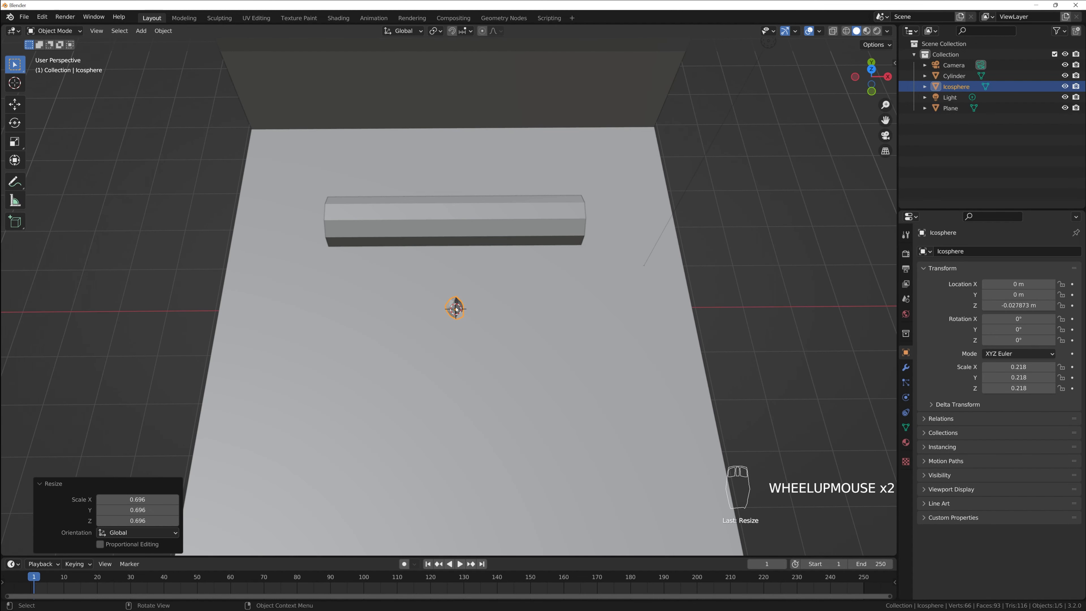
{"action": "key", "text": "g"}
{"action": "key", "text": "shift+z"}
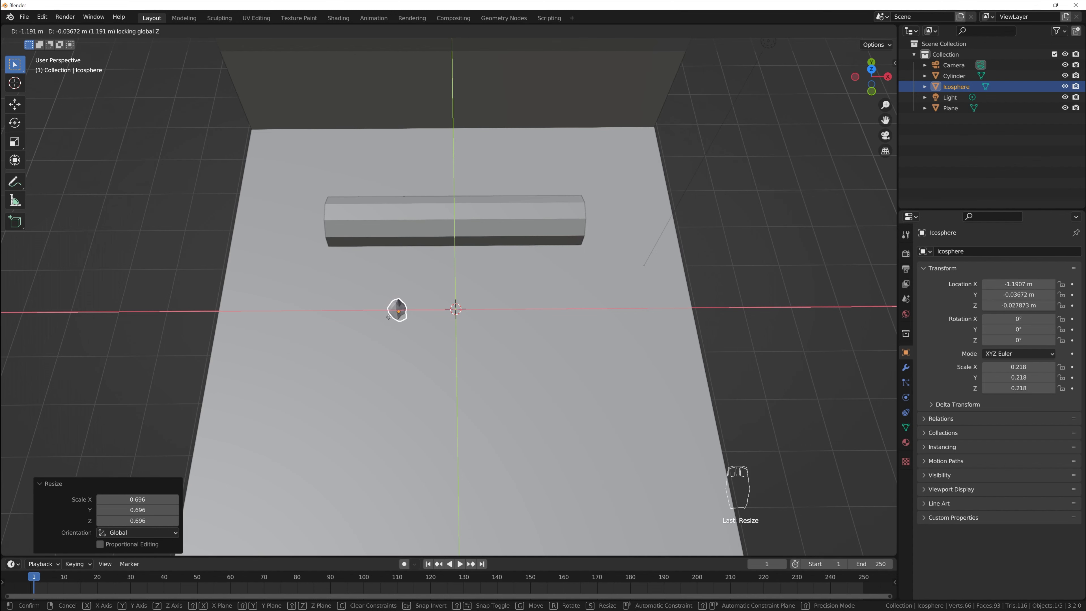
{"action": "right_click", "coordinate": [388, 317]}
{"action": "key", "text": "ctrl+z"}
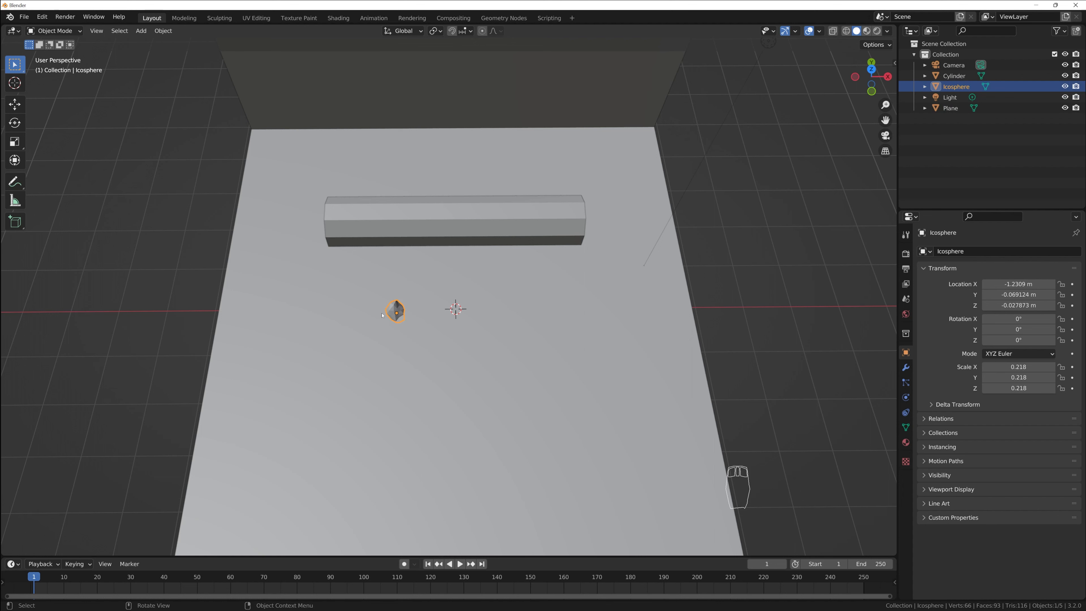
- Duplicate the rock with Z locked, placing the copy about 0.16 m in X and -0.55 m in Y from the original
{"action": "key", "text": "shift+d"}
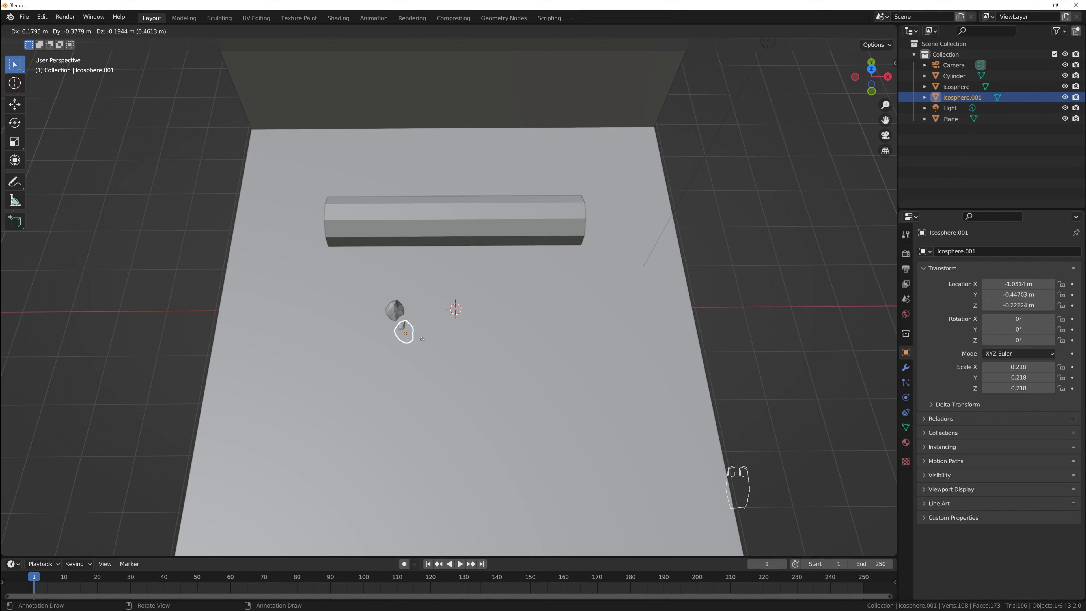
{"action": "key", "text": "shift+z"}
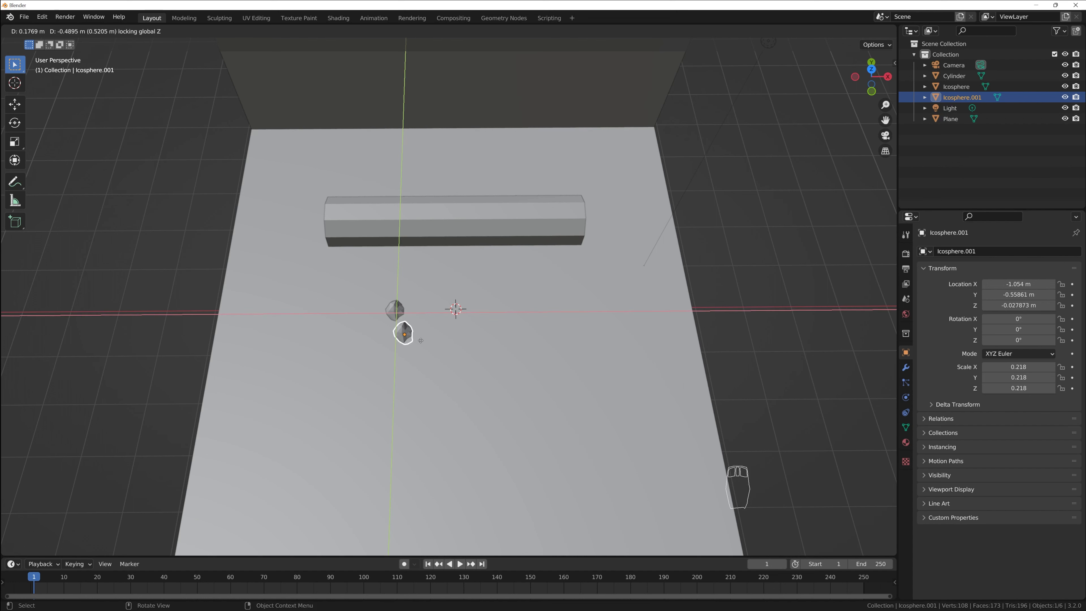
{"action": "left_click", "coordinate": [419, 343]}
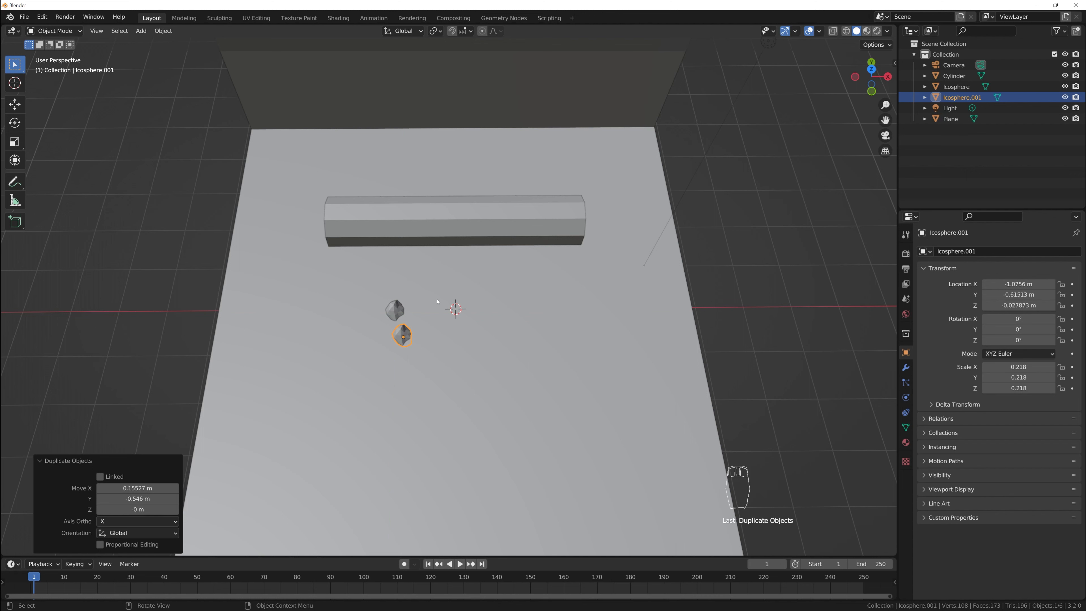
- Switch to the top orthographic view and move the duplicated rock about -0.05 m in X and 0.07 m in Y
{"action": "key", "text": "KP_7"}
{"action": "middle_click_drag", "start_coordinate": [437, 301], "coordinate": [479, 299]}
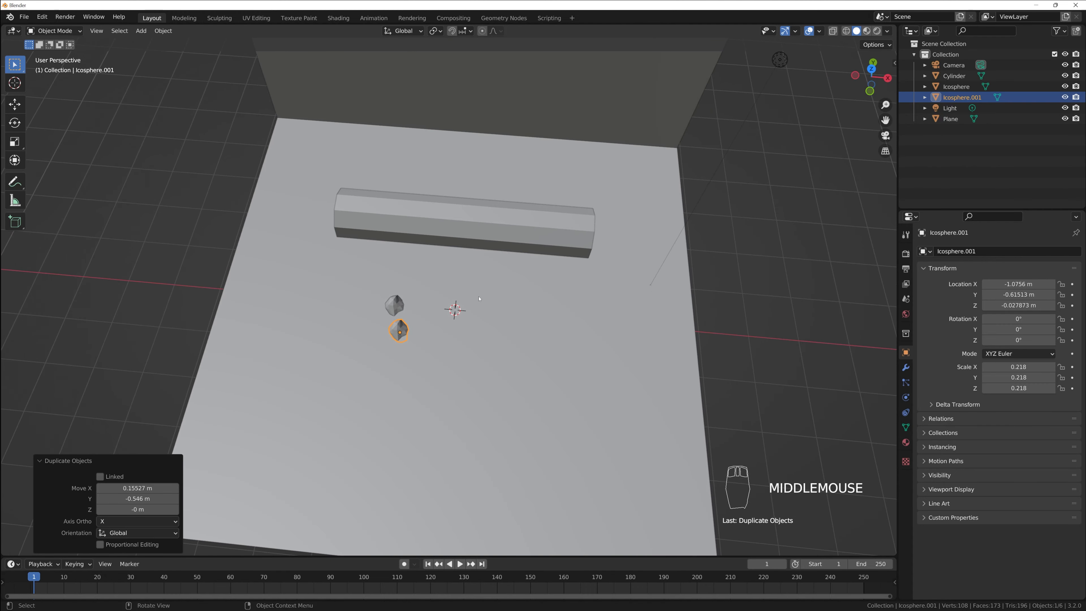
{"action": "middle_click_drag", "start_coordinate": [866, 71], "coordinate": [872, 71]}
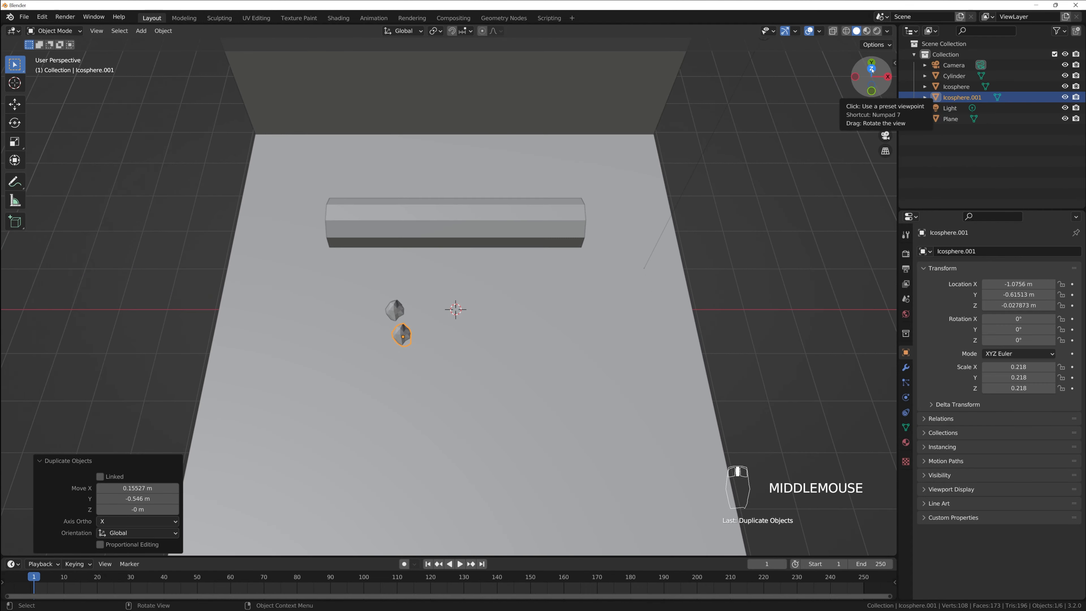
{"action": "left_click", "coordinate": [871, 71]}
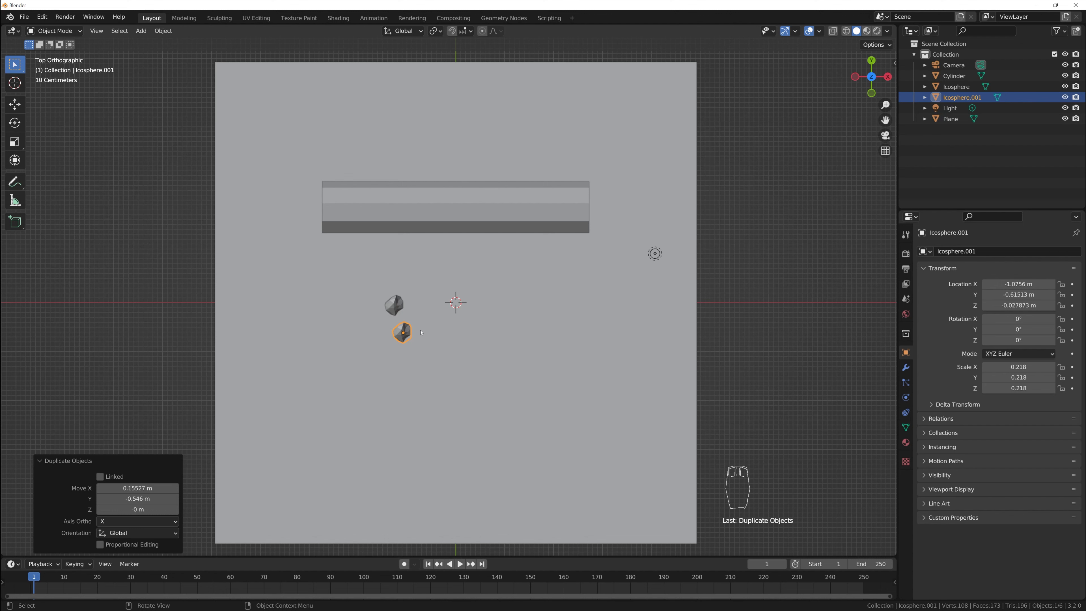
{"action": "key", "text": "g"}
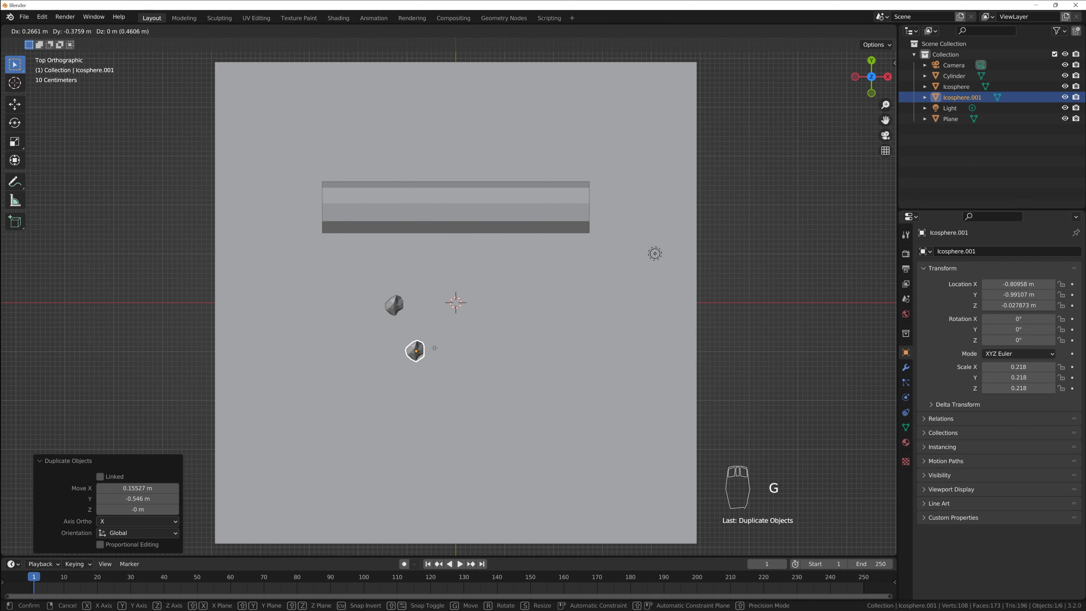
{"action": "left_click", "coordinate": [418, 325]}
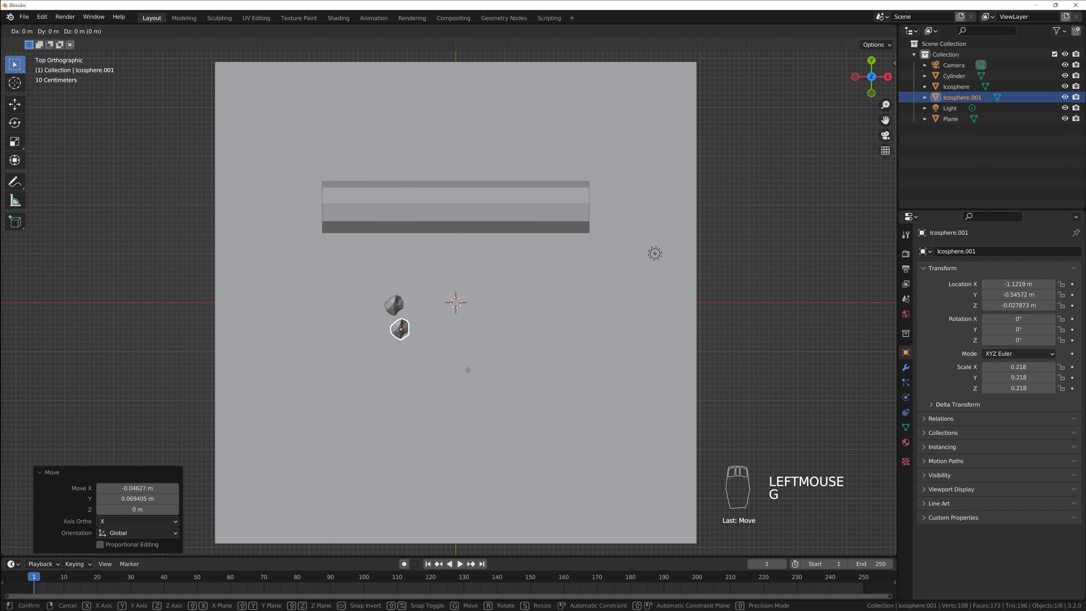
{"action": "key", "text": "g"}
{"action": "key", "text": "z"}
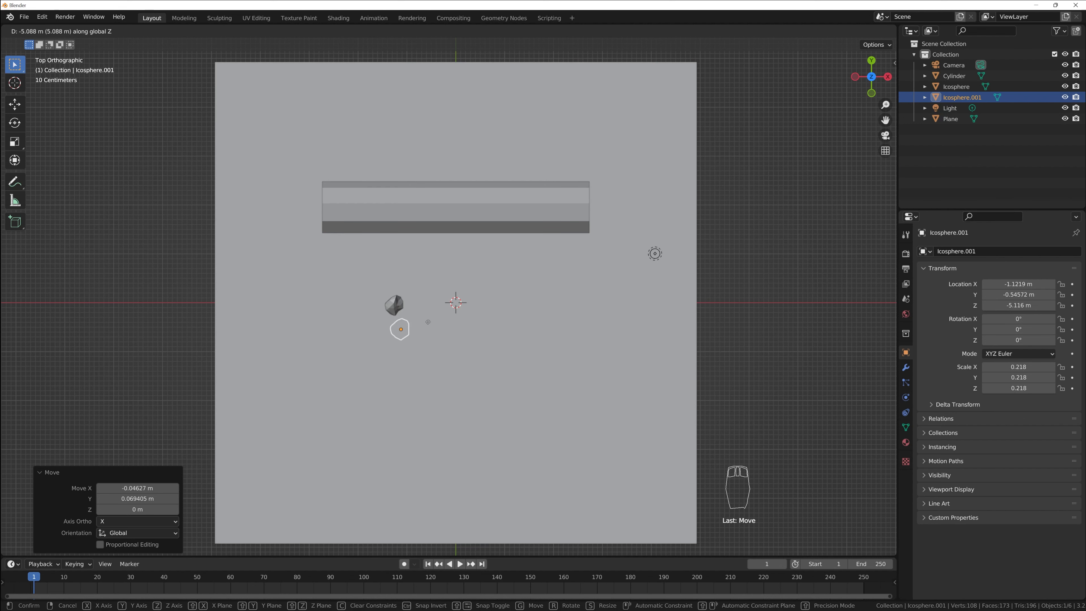
{"action": "right_click", "coordinate": [474, 357]}
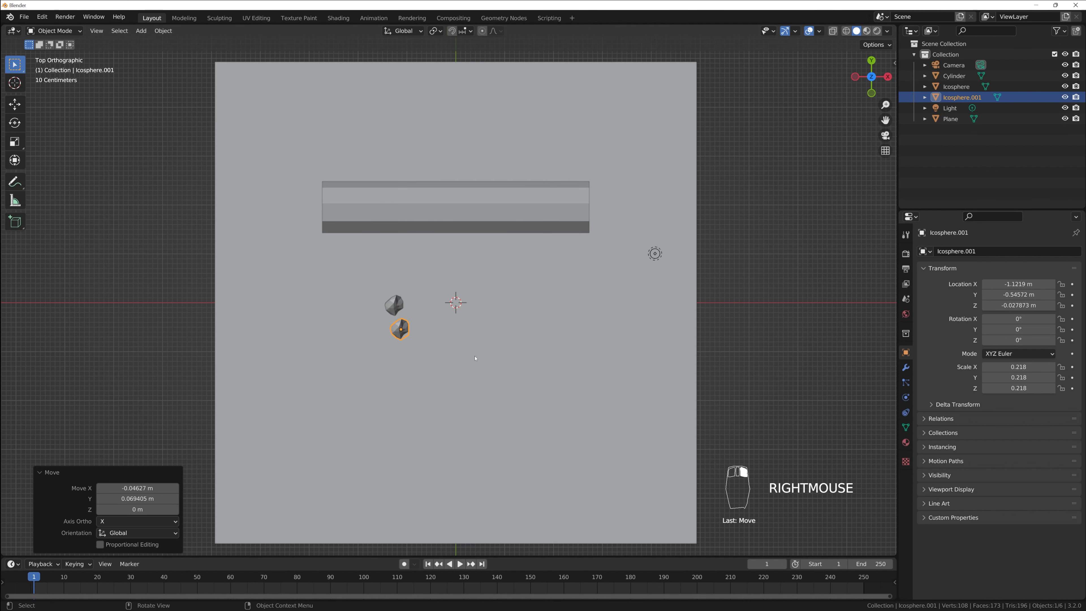
- Move the duplicated rock about 0.13 m in X and -0.15 m in Y
{"action": "key", "text": "g"}
{"action": "key", "text": "g"}
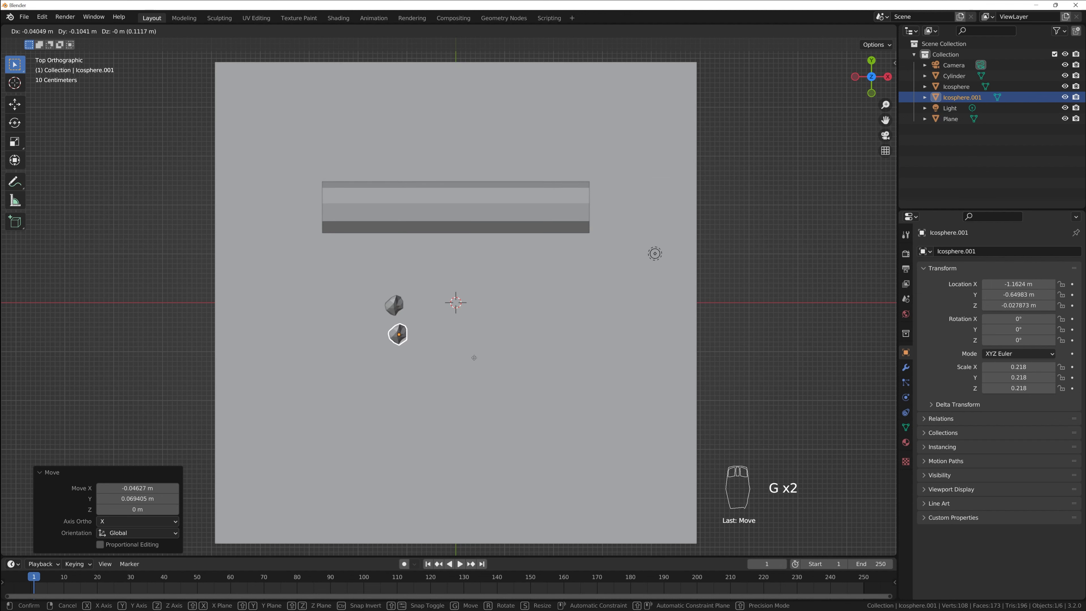
{"action": "left_click", "coordinate": [472, 348]}
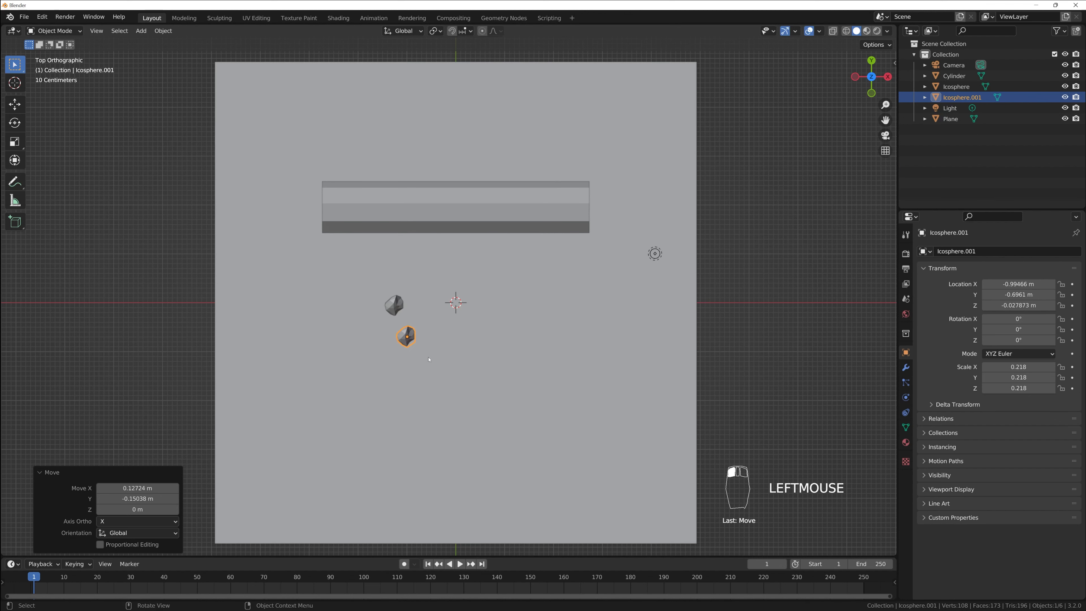
- Select the original rock and move it about -0.04 m in X and -0.19 m in Y, closer to its copy
{"action": "key", "text": "d"}
{"action": "key", "text": "f"}
{"action": "left_click", "coordinate": [395, 308]}
{"action": "key", "text": "f"}
{"action": "key", "text": "f"}
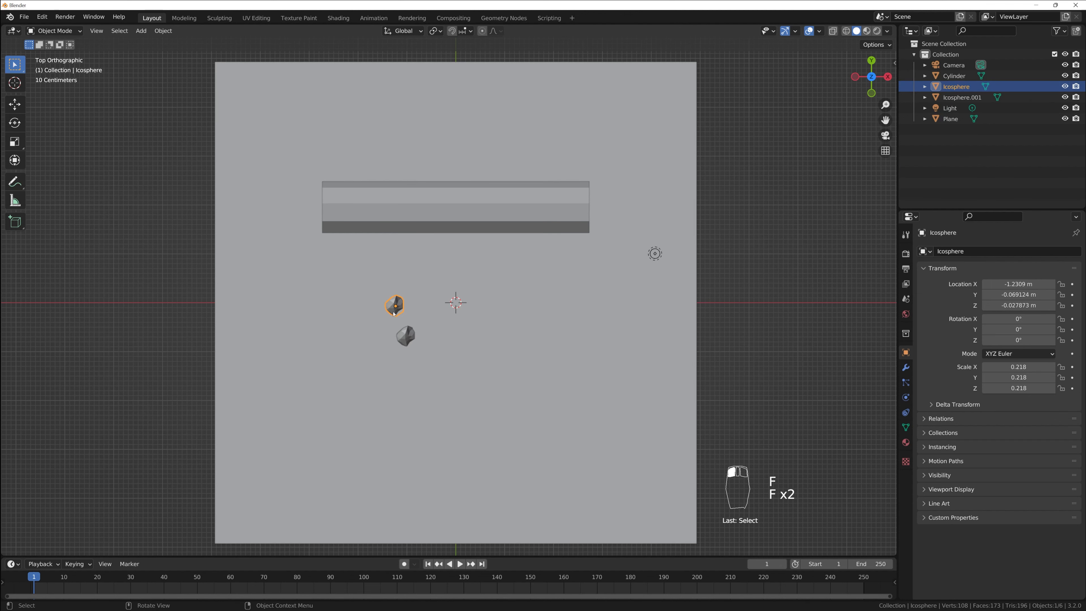
{"action": "middle_click_drag", "start_coordinate": [430, 362], "coordinate": [478, 368], "text": "shift"}
{"action": "left_click", "coordinate": [442, 312]}
{"action": "key", "text": "g"}
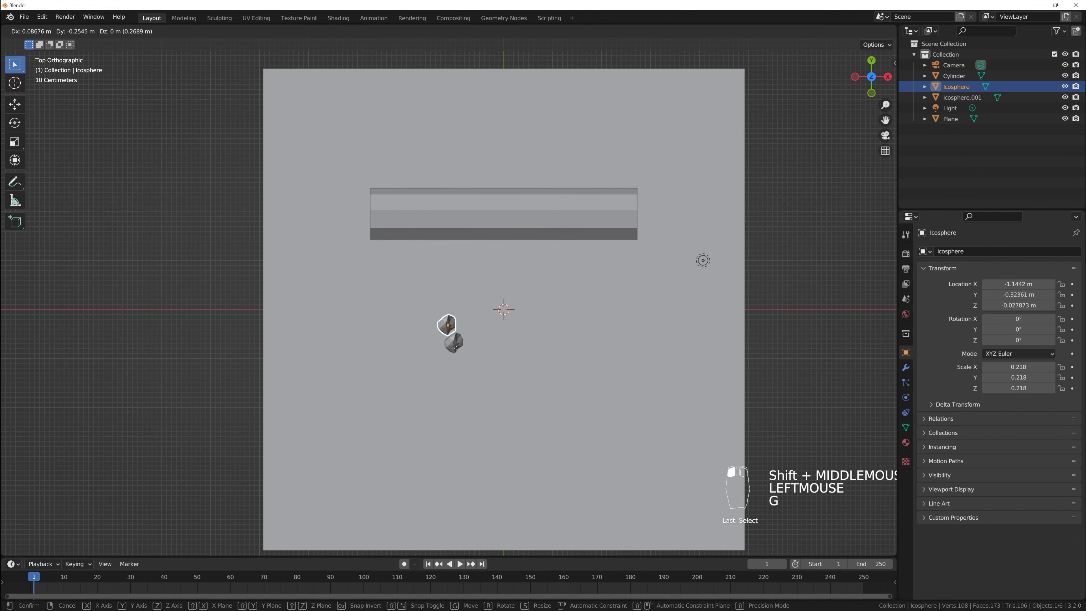
{"action": "left_click", "coordinate": [466, 390]}
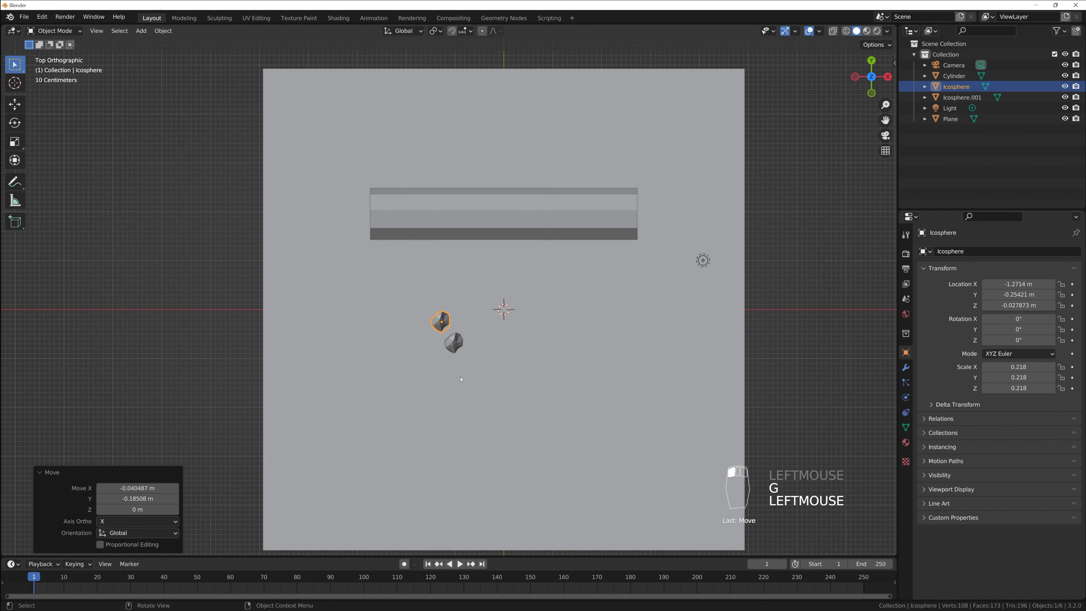
- Duplicate the lower rock three times to continue the curve, placing the first copy about 0.38 m in X and -0.21 m in Y away
{"action": "left_click", "coordinate": [451, 374]}
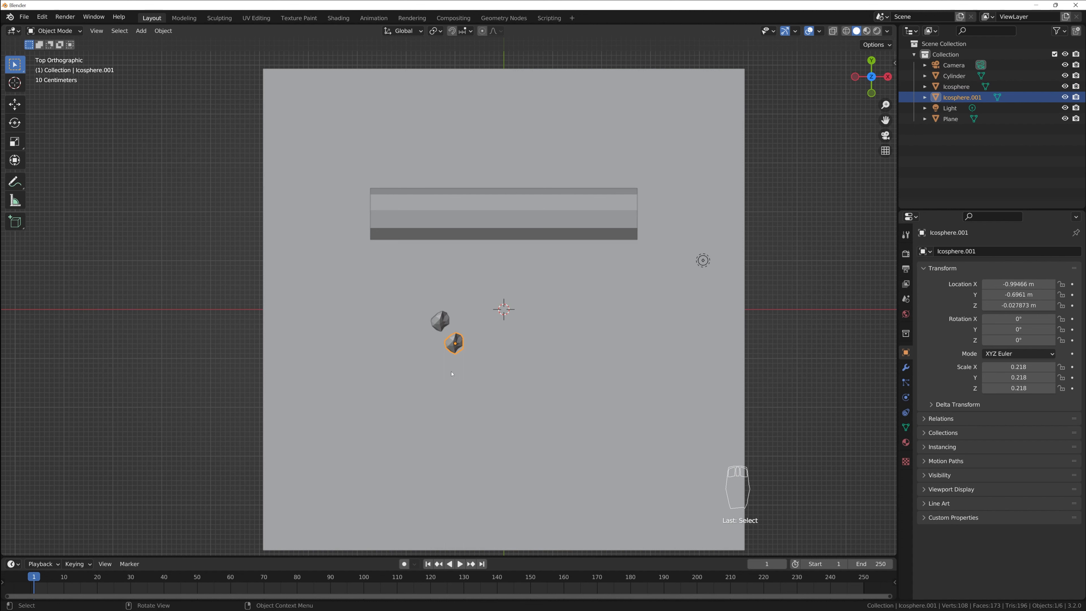
{"action": "key", "text": "shift+d"}
{"action": "left_click", "coordinate": [469, 383]}
{"action": "key", "text": "shift+d"}
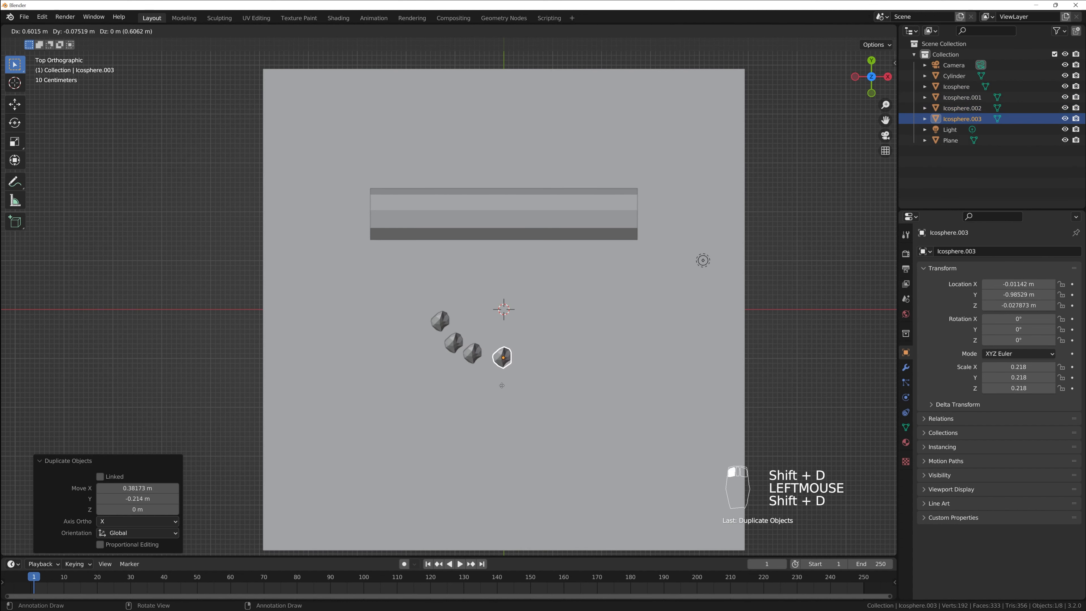
{"action": "left_click", "coordinate": [499, 383]}
{"action": "key", "text": "shift+d"}
{"action": "left_click", "coordinate": [522, 375]}
{"action": "right_click", "coordinate": [523, 375]}
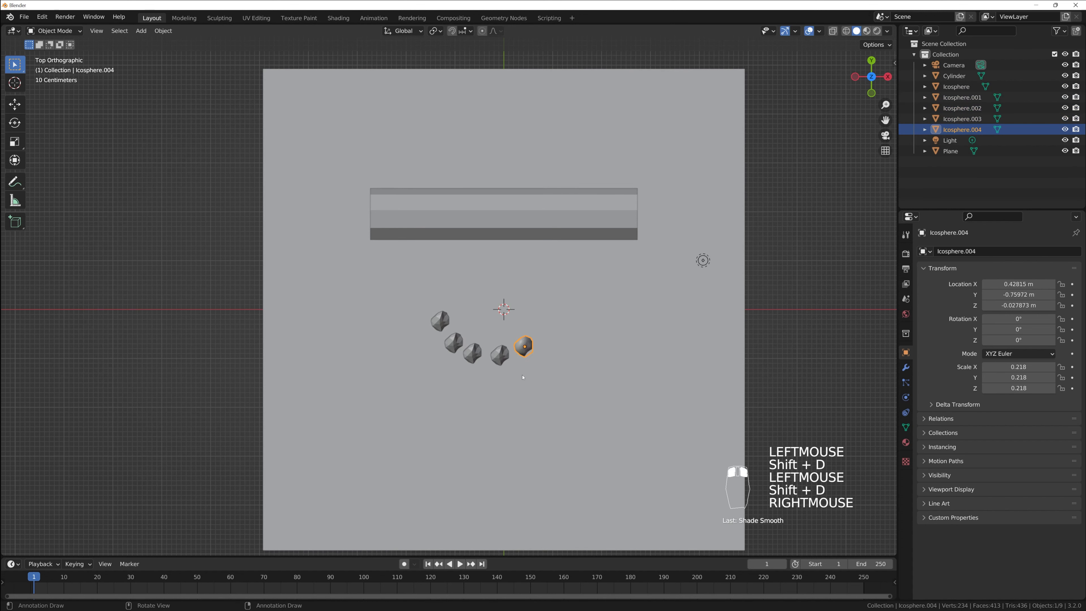
{"action": "right_click", "coordinate": [537, 373]}
- Add two more rock copies, offset about 0.39 m X, 0.41 m Y and about 0.09 m X, 0.57 m Y in turn
{"action": "left_click", "coordinate": [551, 378]}
{"action": "key", "text": "shift+d"}
{"action": "left_click", "coordinate": [570, 358]}
{"action": "key", "text": "shift+d"}
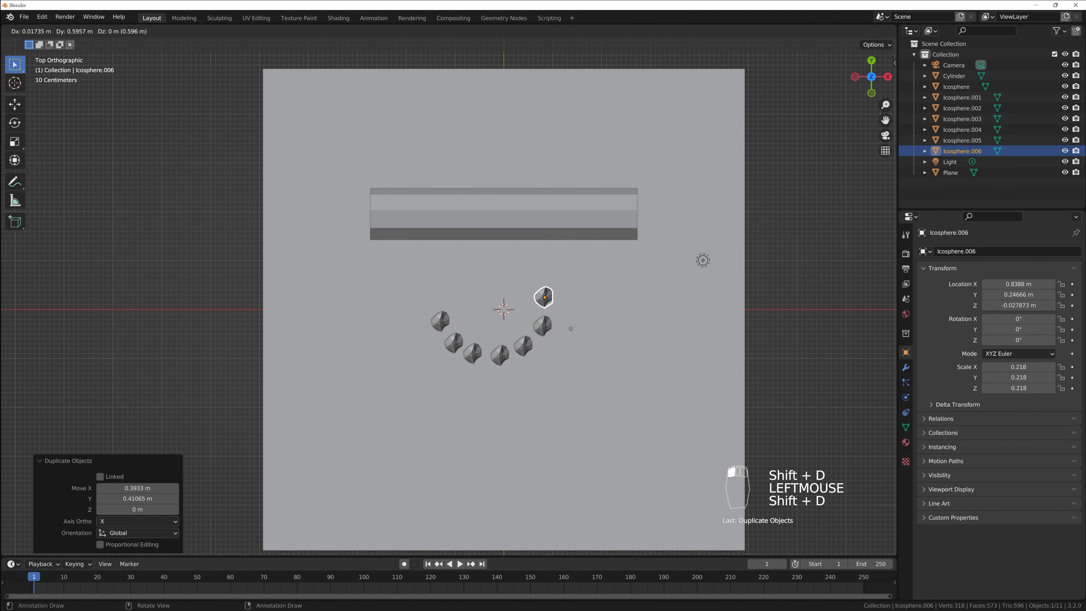
{"action": "left_click", "coordinate": [575, 332]}
- Duplicate the newest rock twice to curve toward the log, offset about -0.23 m X, 0.45 m Y, and -0.50 m X, 0.19 m Y in turn
{"action": "key", "text": "shift+d"}
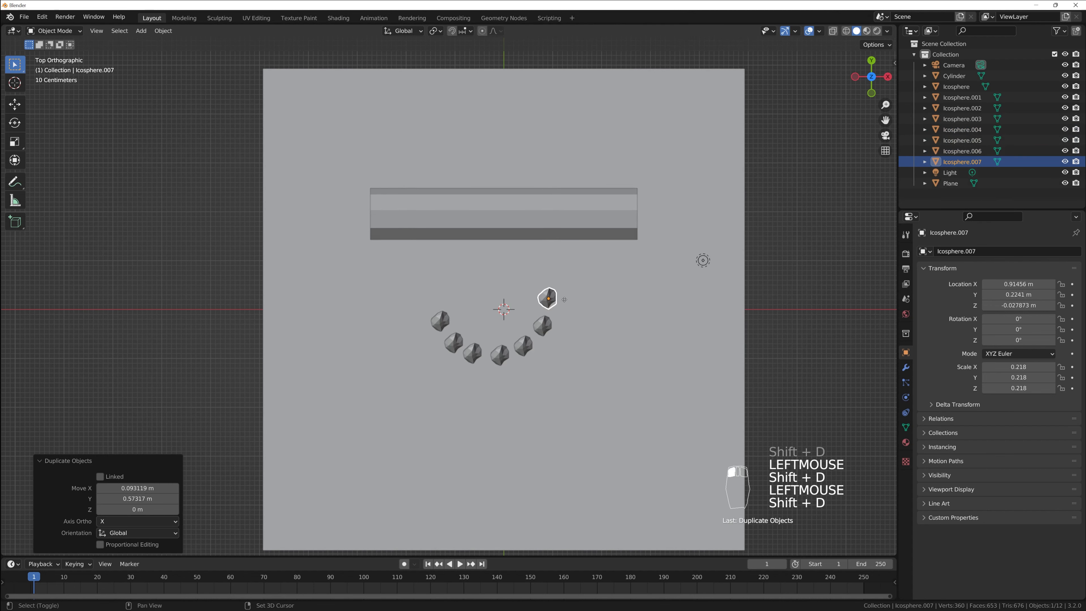
{"action": "left_click", "coordinate": [563, 308]}
{"action": "key", "text": "shift+d"}
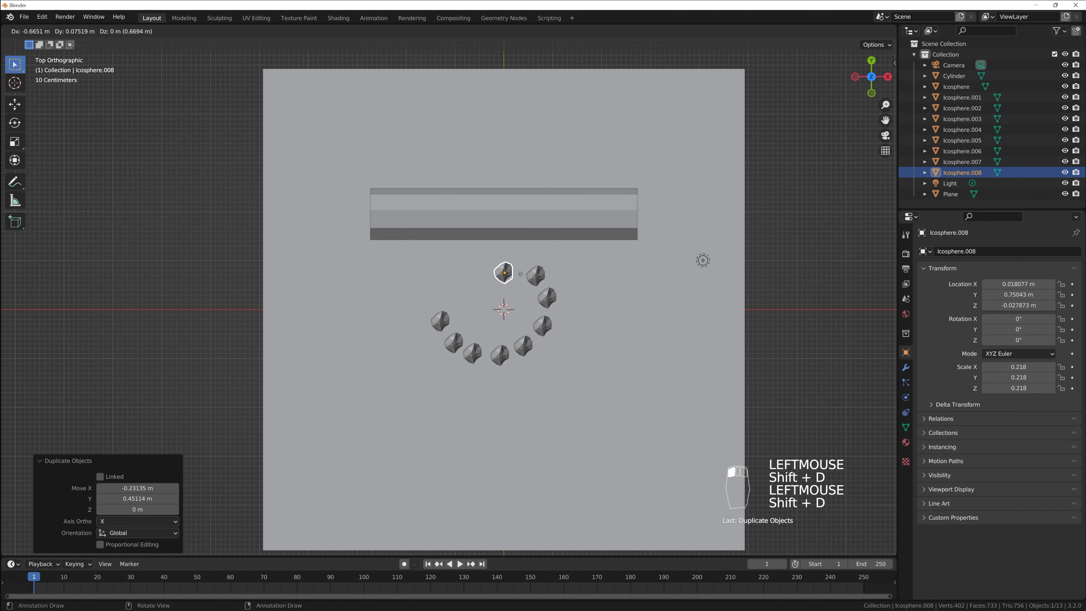
{"action": "left_click", "coordinate": [528, 269]}
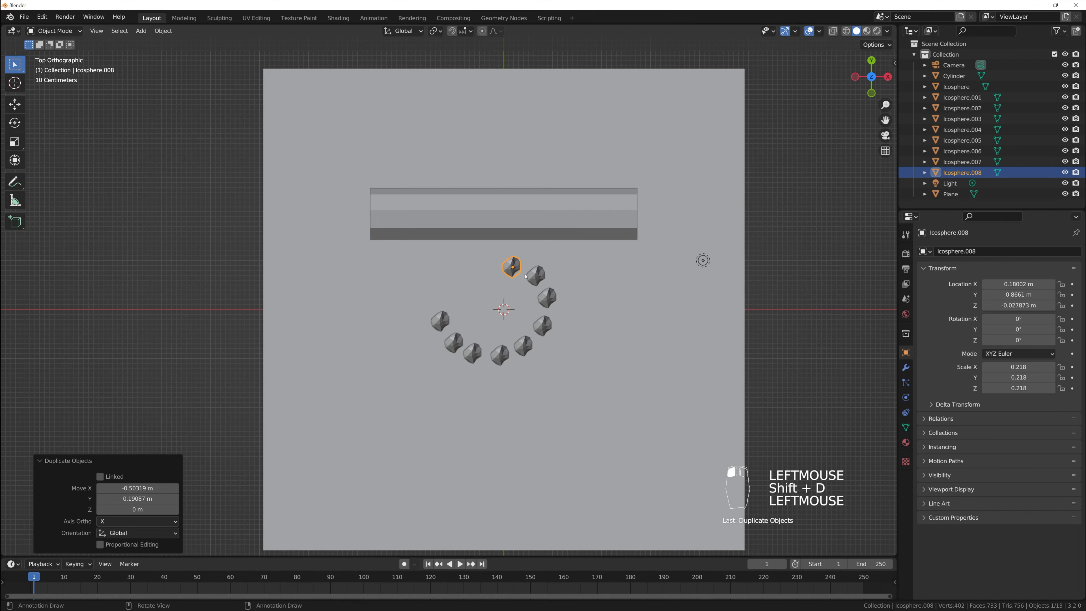
- Select all rocks except Icosphere.006 and move them about 0.07 m in X and -0.59 m in Y, away from the log
{"action": "left_click", "coordinate": [537, 275], "text": "shift"}
{"action": "left_click", "coordinate": [543, 326], "text": "shift"}
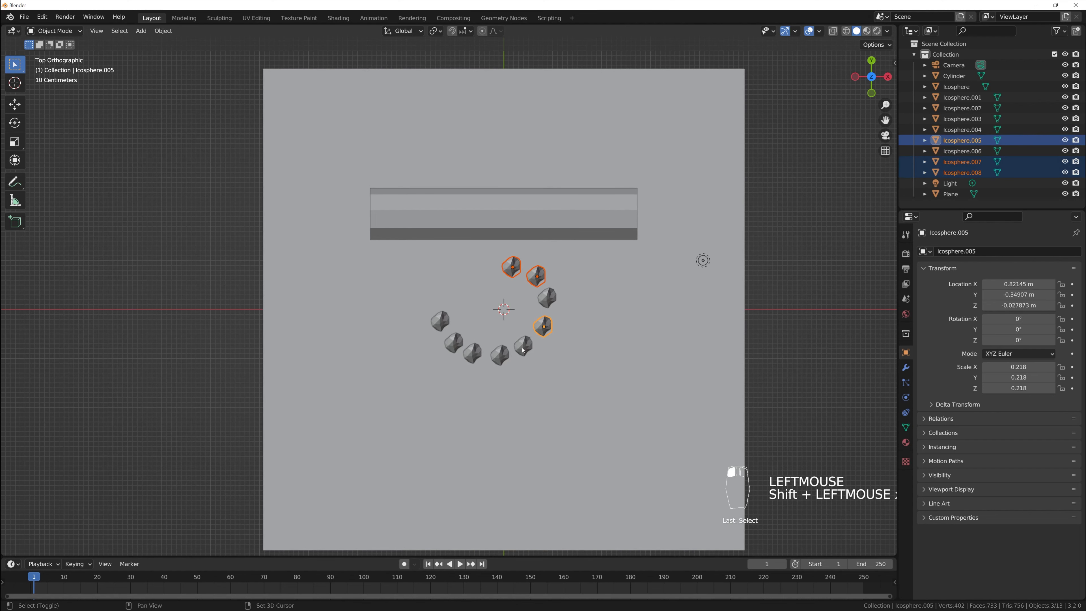
{"action": "left_click", "coordinate": [522, 347], "text": "shift"}
{"action": "left_click", "coordinate": [500, 354], "text": "shift"}
{"action": "left_click", "coordinate": [472, 353], "text": "shift"}
{"action": "left_click", "coordinate": [453, 342], "text": "shift"}
{"action": "left_click", "coordinate": [442, 323], "text": "shift"}
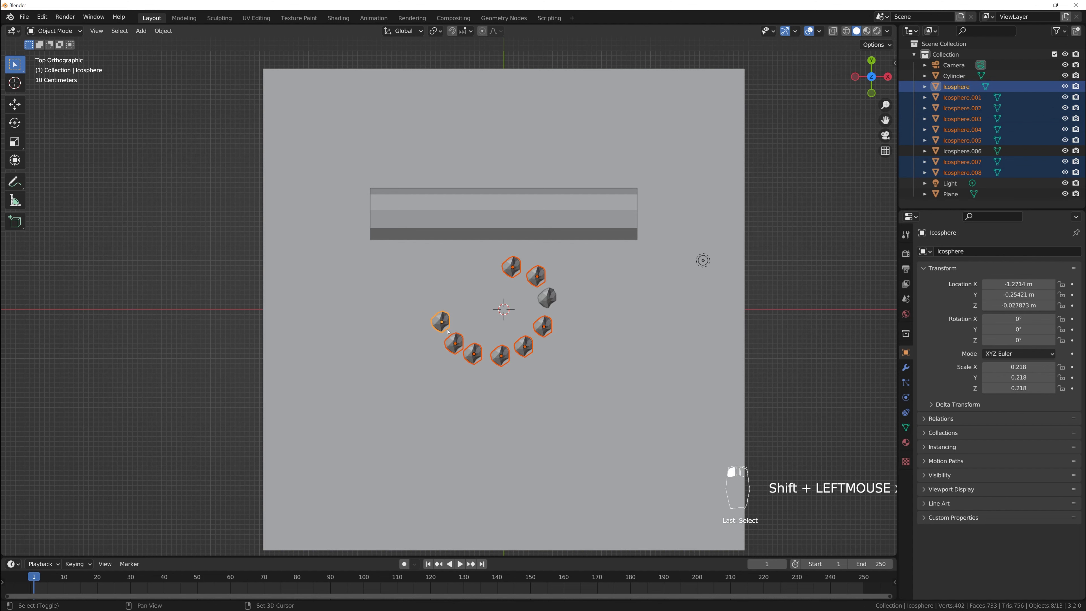
{"action": "key", "text": "g"}
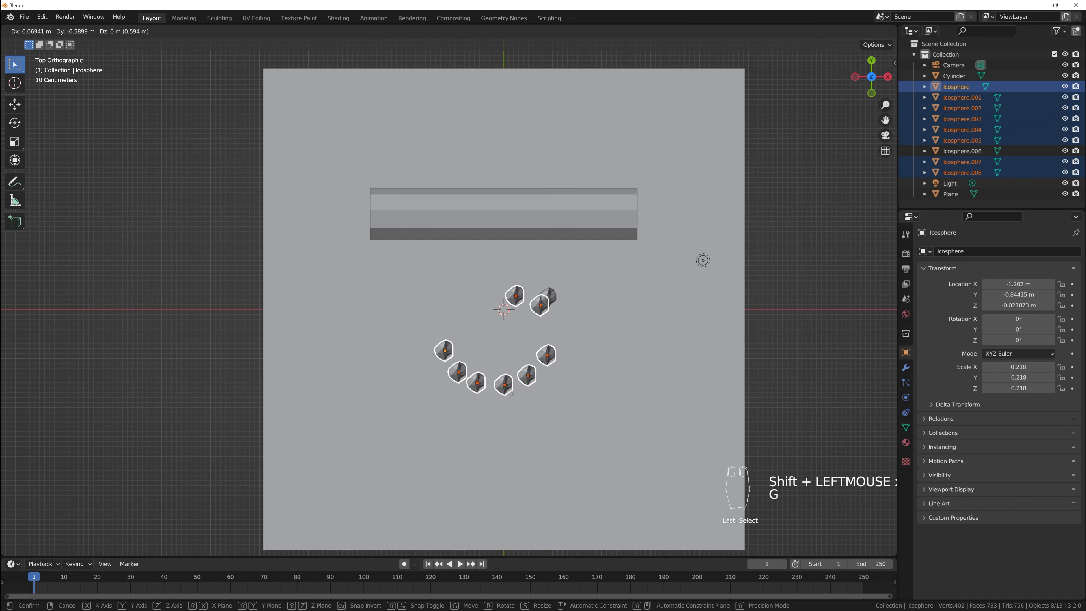
{"action": "left_click", "coordinate": [513, 396]}
- Move the leftover rock Icosphere.006 down into the gap on the arc's right side
{"action": "left_click", "coordinate": [559, 292]}
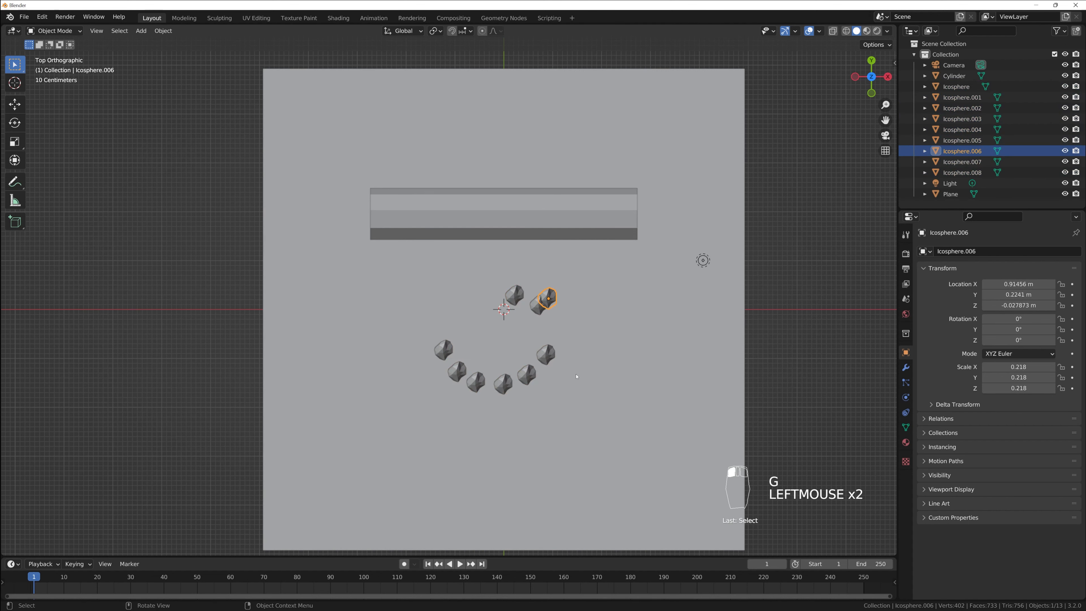
{"action": "key", "text": "g"}
{"action": "left_click", "coordinate": [577, 409]}
- Close the ring with three successive copies of the original rock, offset about 0.14/0.54 m, 0.31/0.40 m and 0.54/0.29 m in X/Y
{"action": "left_click", "coordinate": [447, 352]}
{"action": "key", "text": "shift+d"}
{"action": "left_click", "coordinate": [453, 327]}
{"action": "key", "text": "shift+d"}
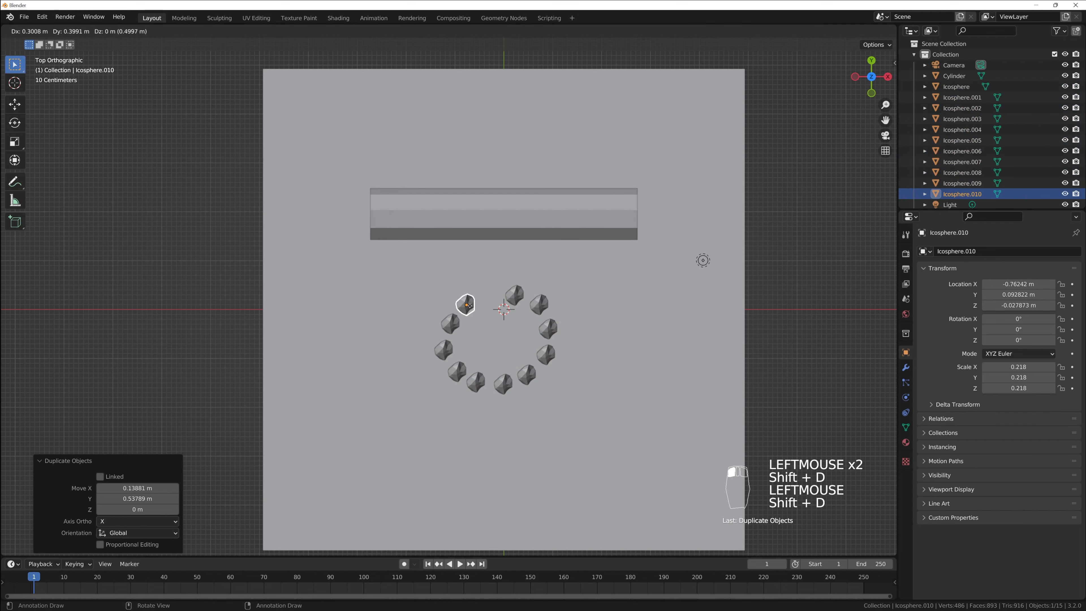
{"action": "left_click", "coordinate": [467, 306]}
{"action": "key", "text": "shift+d"}
{"action": "left_click", "coordinate": [493, 291]}
- Rotate the front rock Icosphere.003 about -72° around the view axis in perspective view
{"action": "middle_click_drag", "start_coordinate": [492, 291], "coordinate": [533, 407]}
{"action": "scroll", "coordinate": [526, 432], "scroll_direction": "down", "scroll_amount": 1}
{"action": "scroll", "coordinate": [526, 432], "scroll_direction": "up", "scroll_amount": 3}
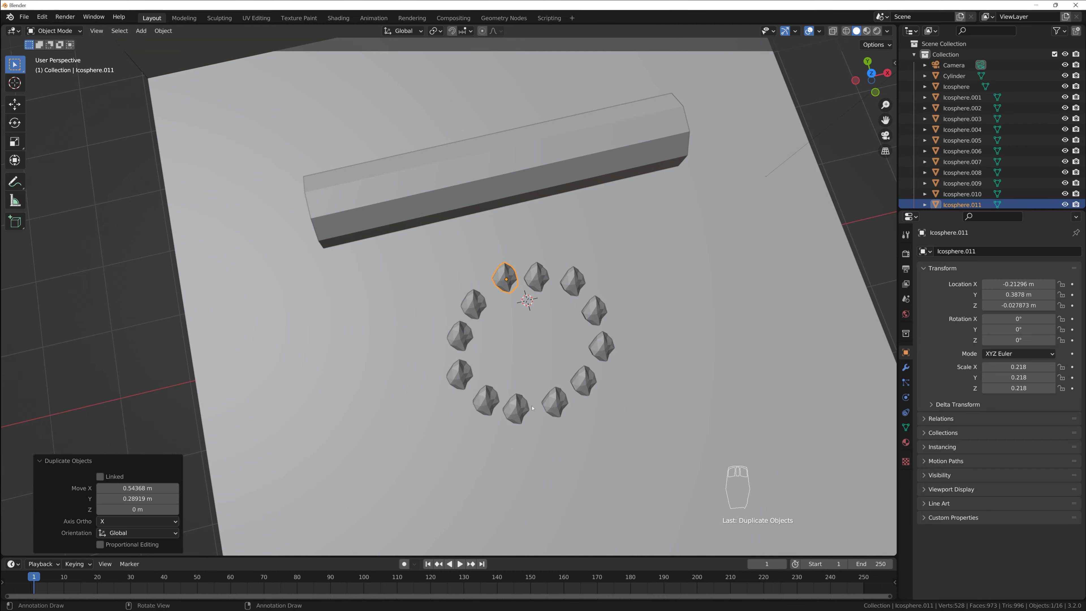
{"action": "middle_click_drag", "start_coordinate": [567, 423], "coordinate": [573, 373]}
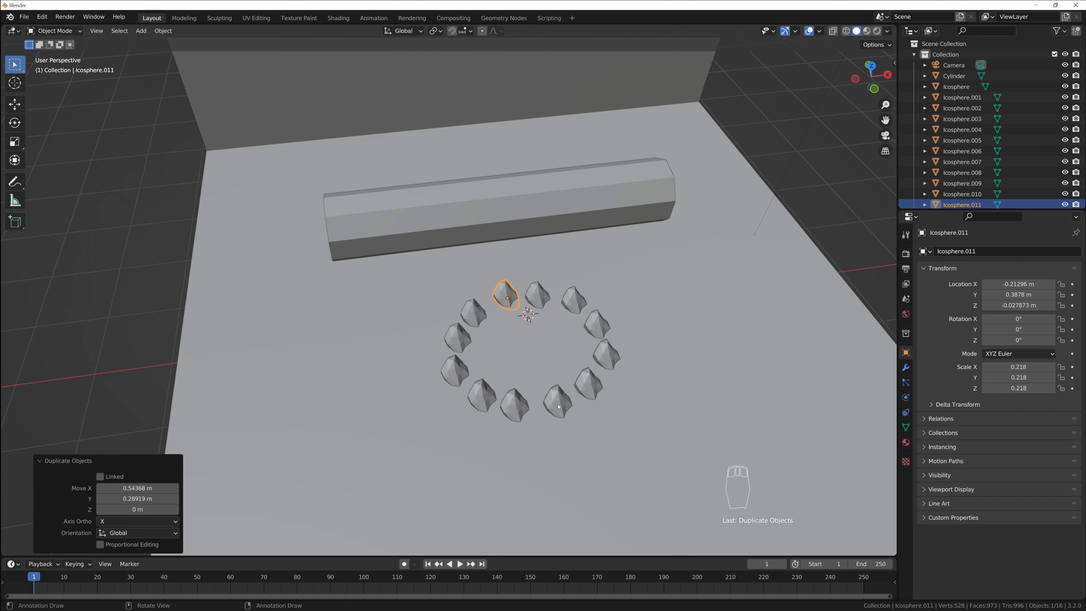
{"action": "left_click", "coordinate": [558, 406]}
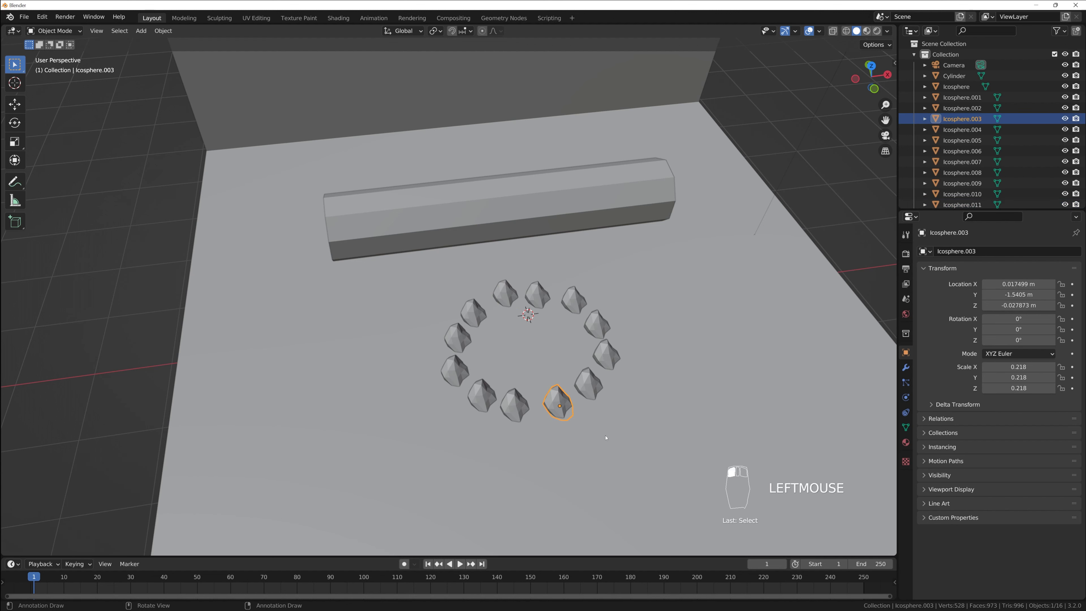
{"action": "key", "text": "r"}
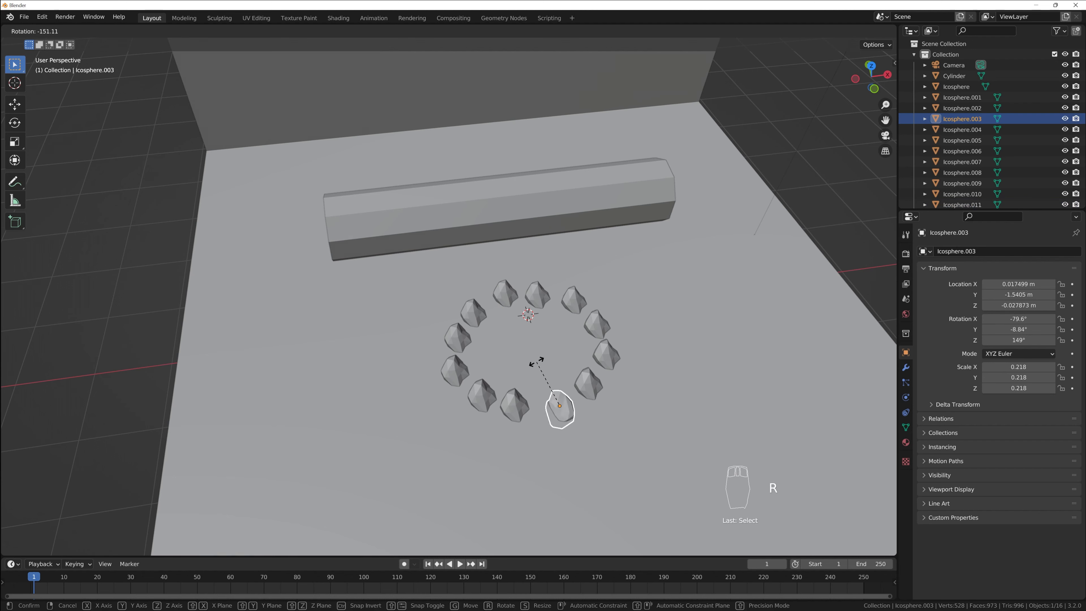
{"action": "left_click", "coordinate": [575, 394]}
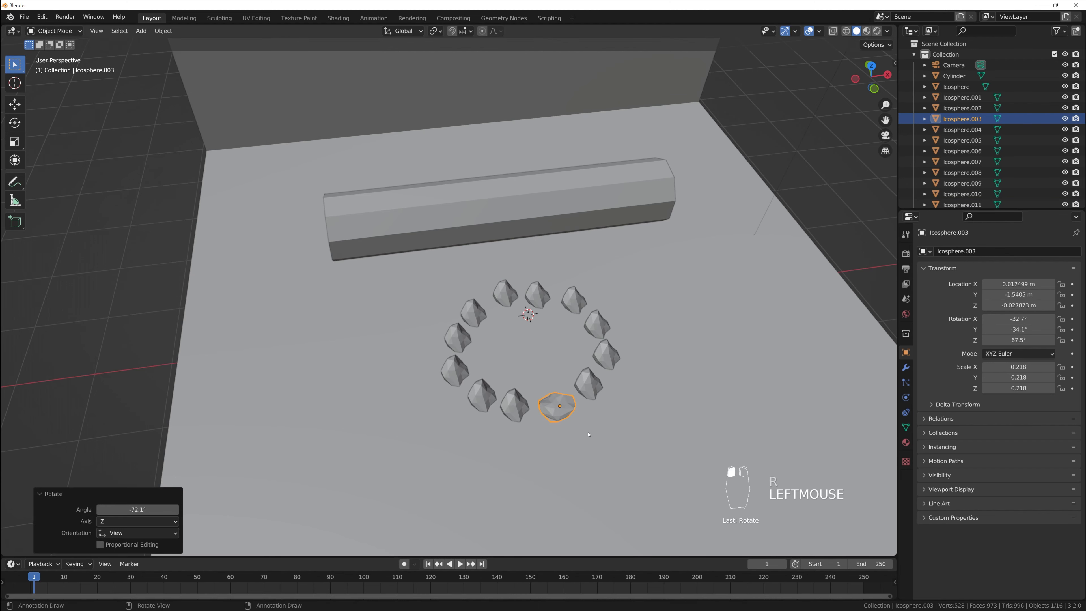
- Raise the rotated front rock about 0.06 m along the Z axis
{"action": "middle_click_drag", "start_coordinate": [575, 394], "coordinate": [586, 413]}
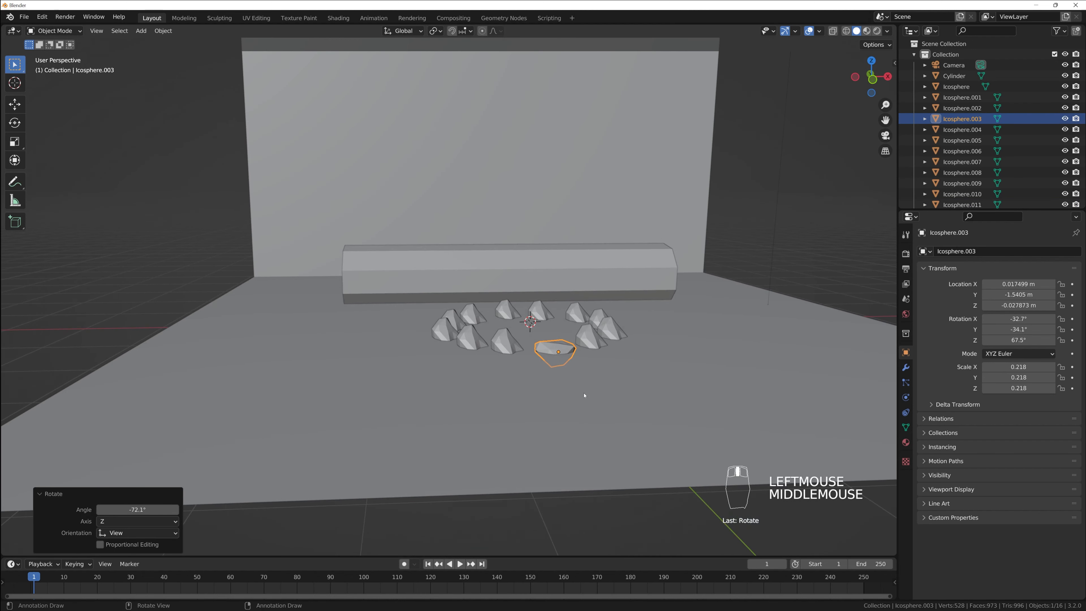
{"action": "key", "text": "g"}
{"action": "key", "text": "z"}
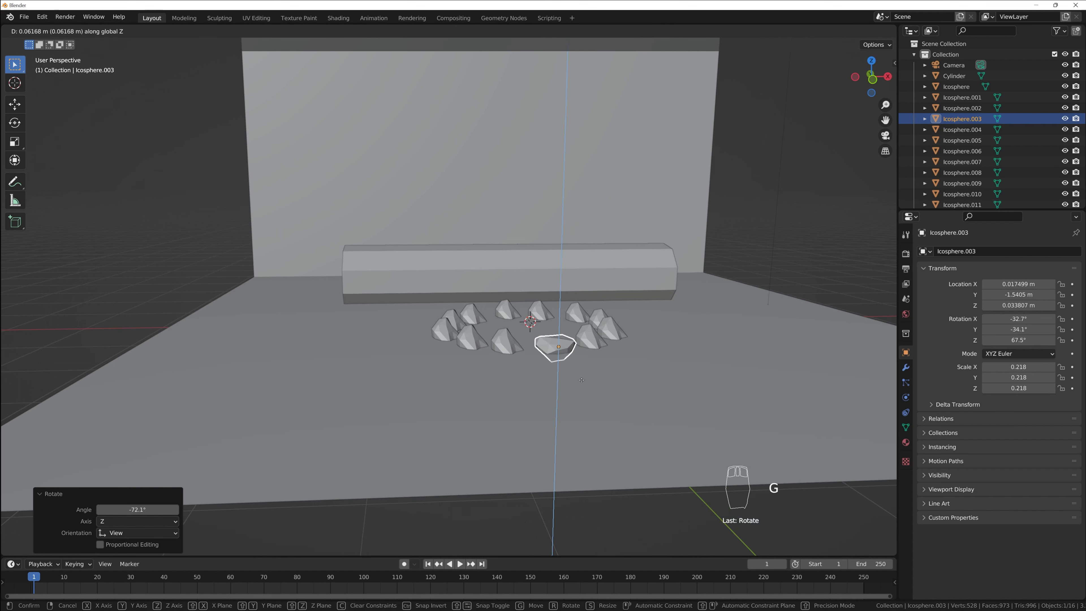
{"action": "left_click", "coordinate": [579, 387]}
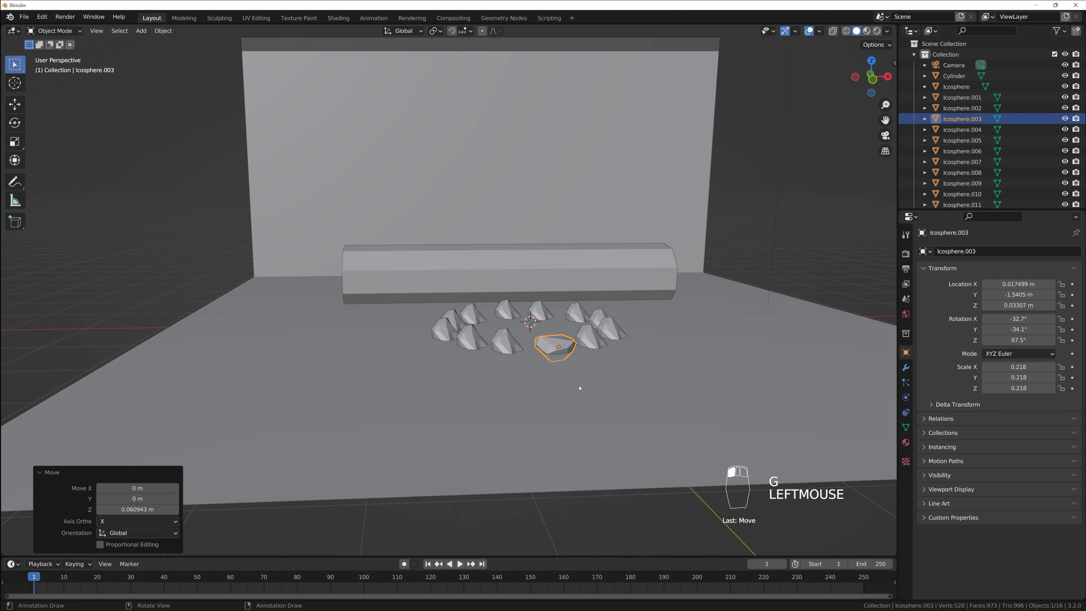
- Rotate the neighbouring rock Icosphere.002 about 94° in the view and shift it about -0.05 m X, 0.02 m Y and 0.03 m Z
{"action": "left_click", "coordinate": [502, 341]}
{"action": "middle_click_drag", "start_coordinate": [502, 341], "coordinate": [588, 390]}
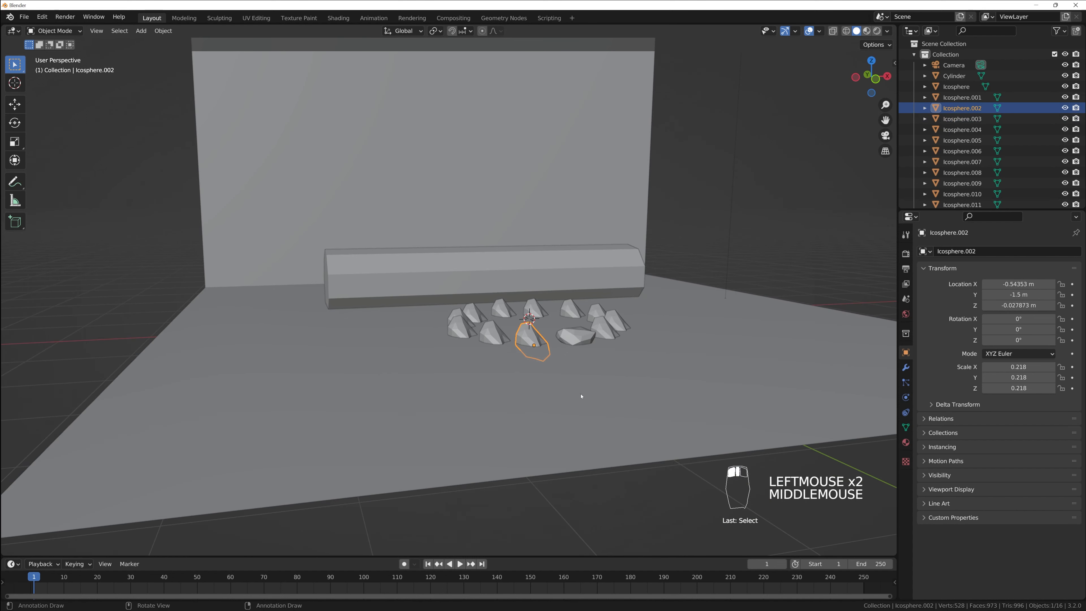
{"action": "key", "text": "r"}
{"action": "left_click", "coordinate": [512, 367]}
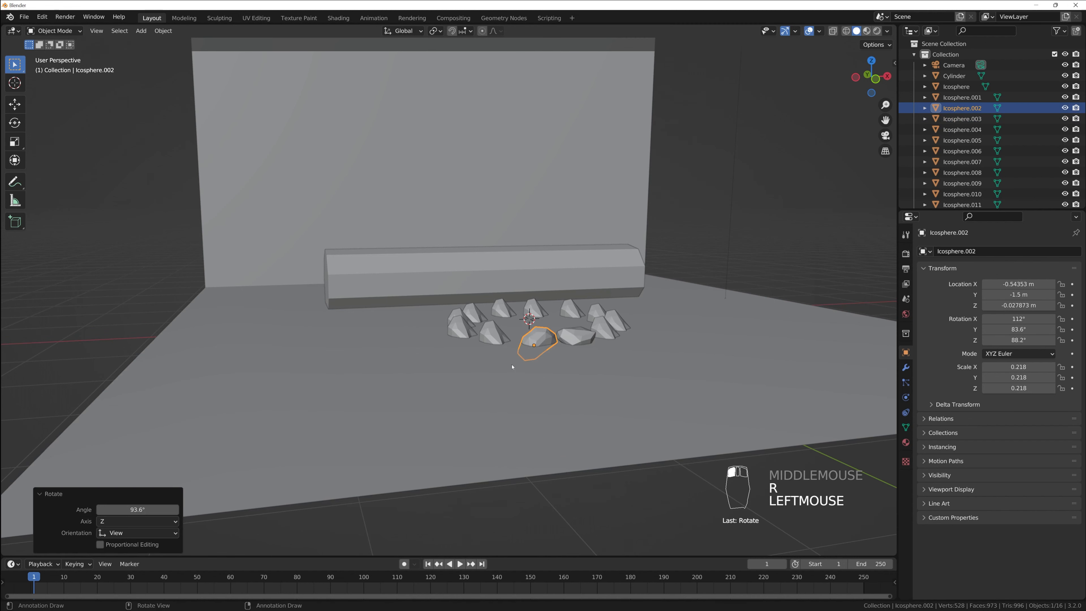
{"action": "key", "text": "g"}
{"action": "left_click", "coordinate": [567, 375]}
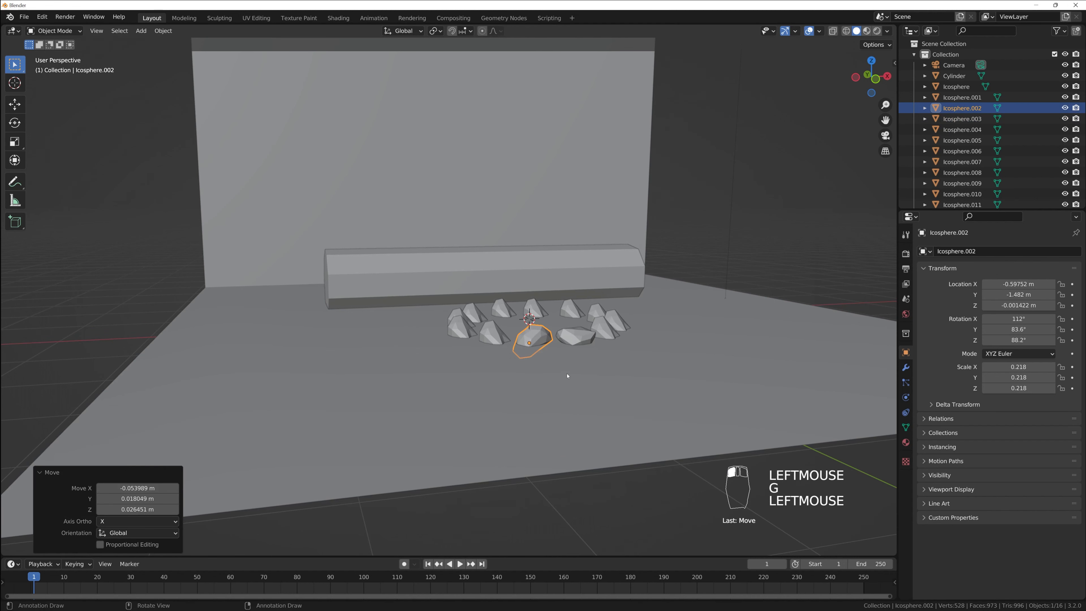
- Rotate the original rock on the ring's left side freely with trackball rotation, by about -39° and -102°
{"action": "middle_click_drag", "start_coordinate": [567, 376], "coordinate": [535, 428]}
{"action": "left_click", "coordinate": [460, 372]}
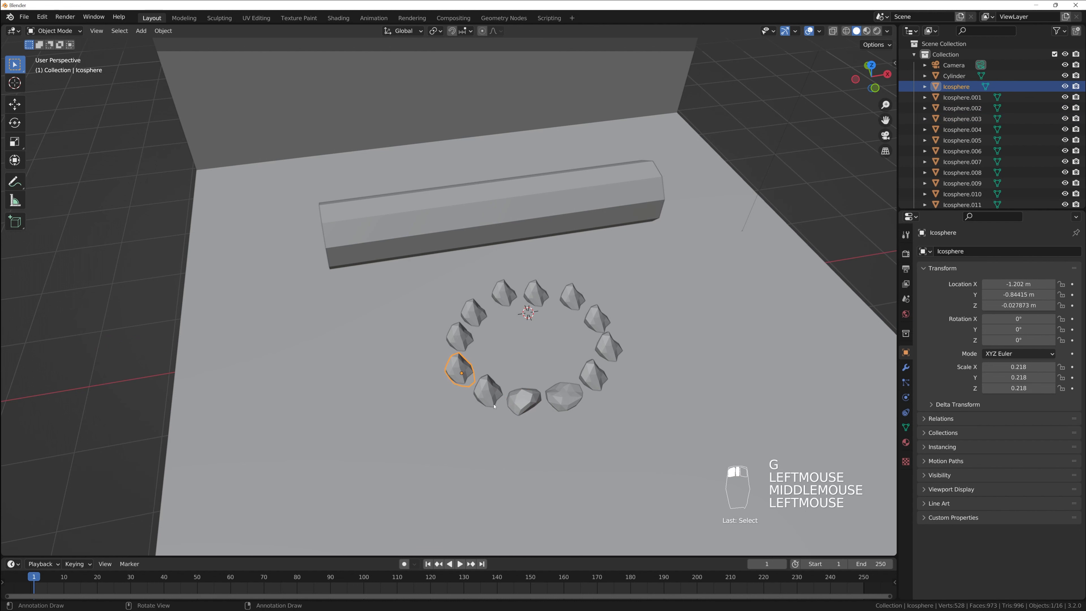
{"action": "key", "text": "r"}
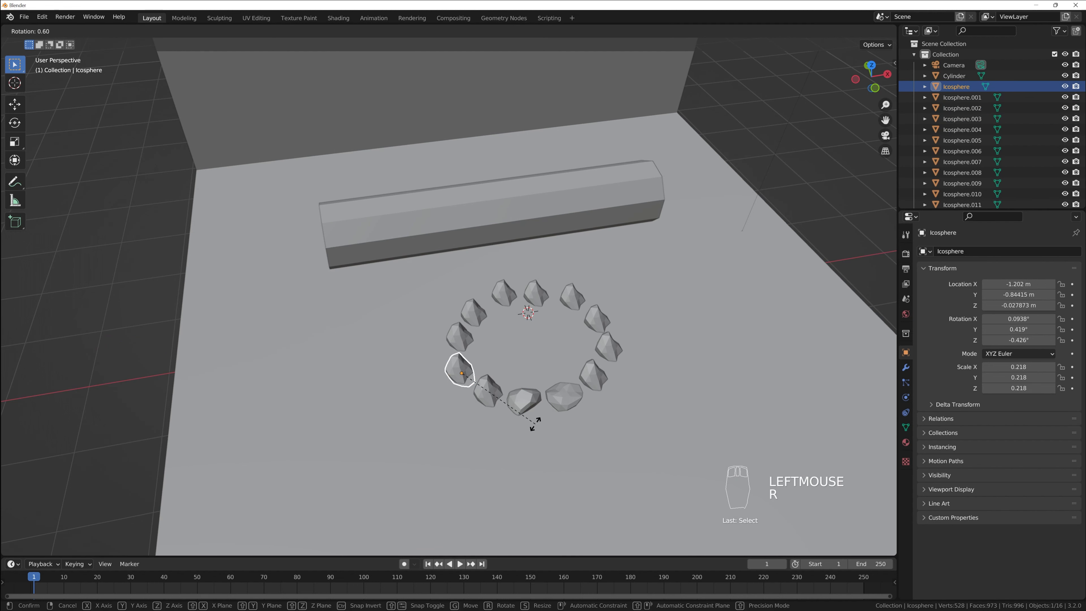
{"action": "key", "text": "r"}
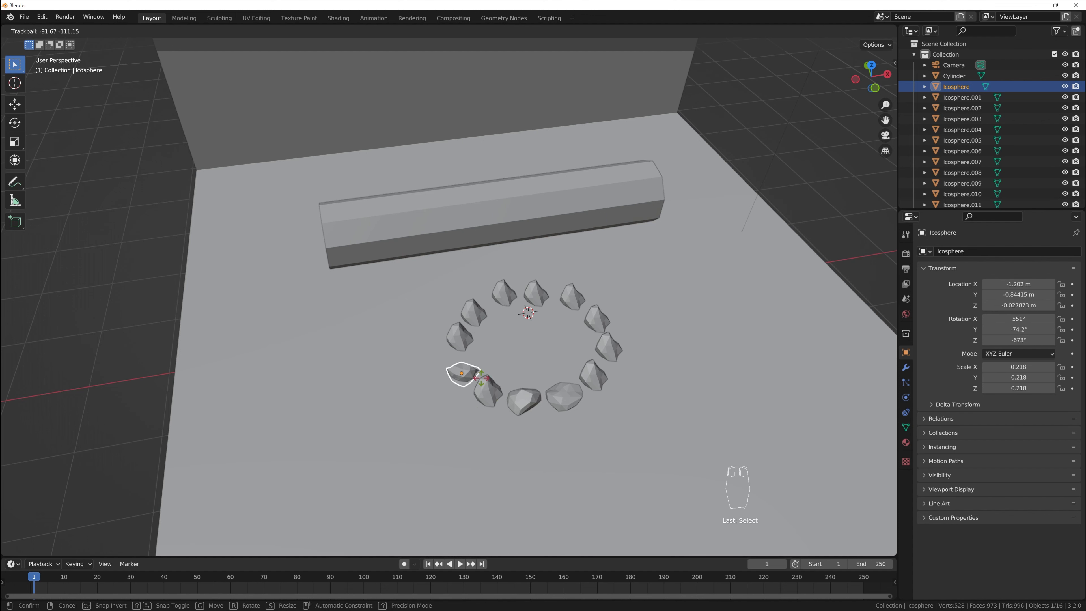
{"action": "left_click", "coordinate": [485, 404]}
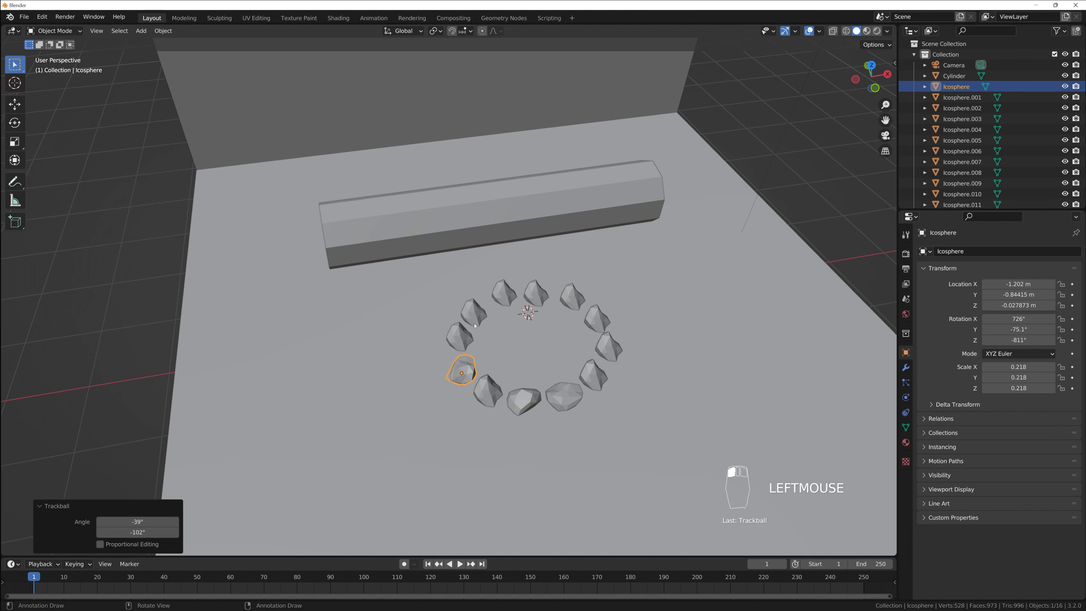
- Apply a free trackball rotation to rock Icosphere.009, just behind the original rock
{"action": "left_click", "coordinate": [456, 340]}
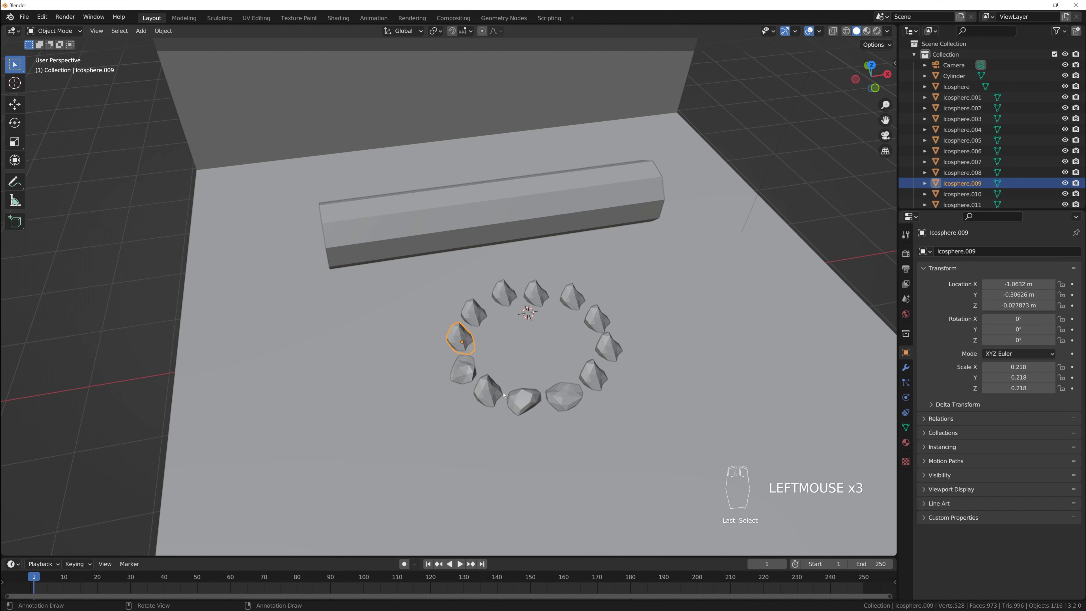
{"action": "key", "text": "r"}
{"action": "key", "text": "r"}
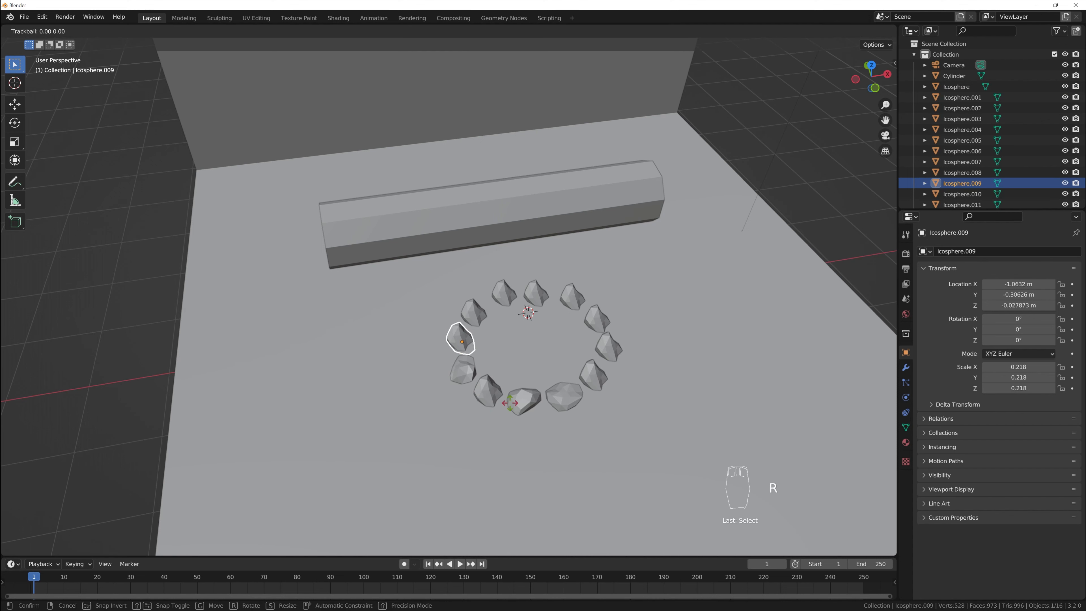
{"action": "left_click", "coordinate": [472, 307]}
- Rotate rock Icosphere.010 at the ring's rear left with trackball rotation, by about -84° and 54°
{"action": "left_click", "coordinate": [472, 307]}
{"action": "key", "text": "r"}
{"action": "key", "text": "r"}
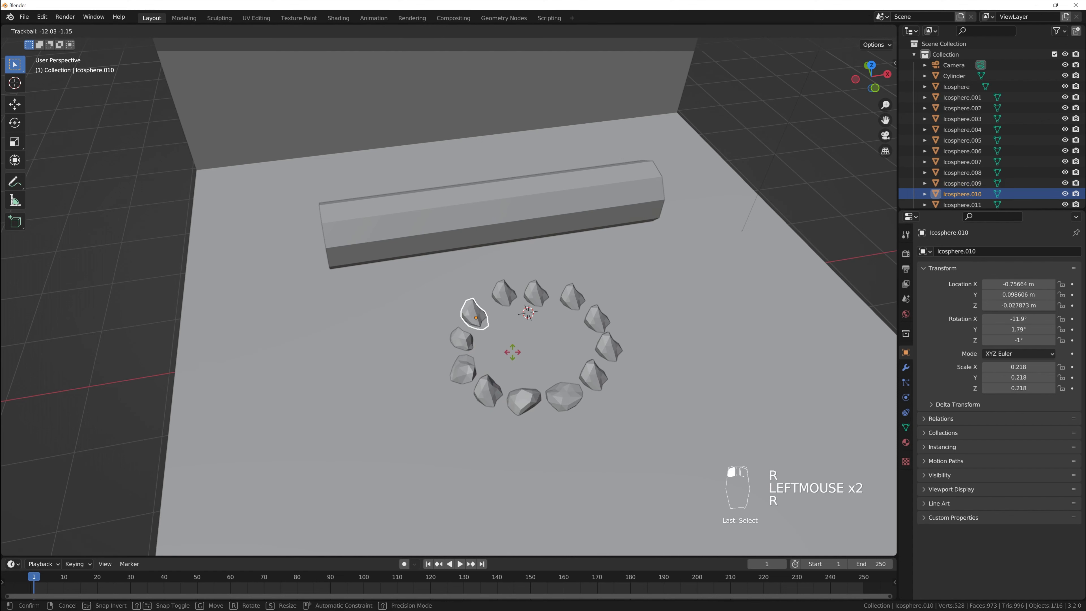
{"action": "left_click", "coordinate": [513, 291]}
{"action": "left_click", "coordinate": [520, 338]}
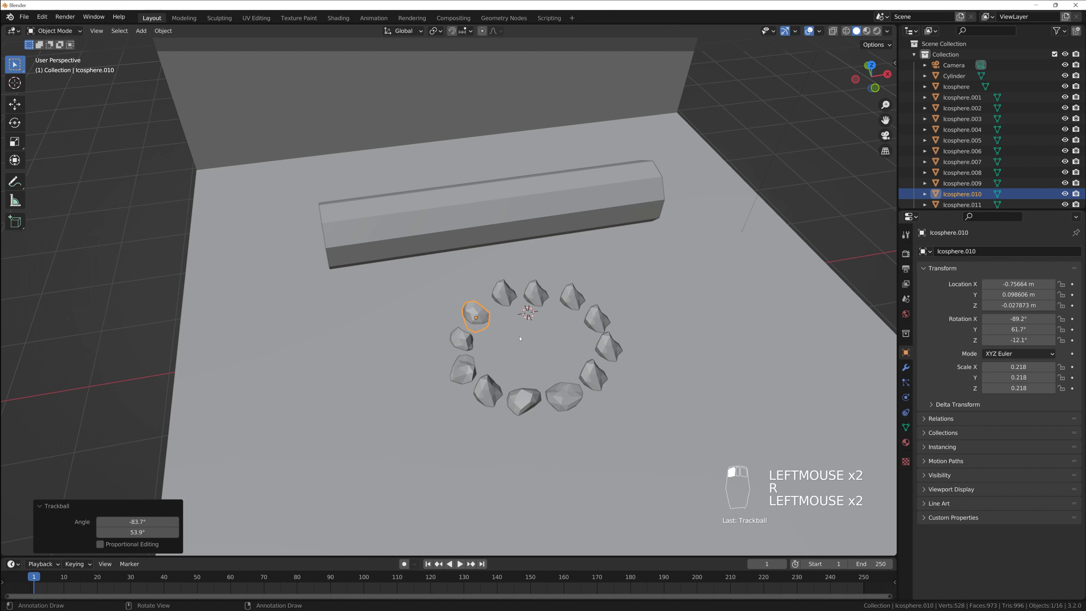
- Rotate rock Icosphere.011 at the back of the ring with trackball rotation, by about -84° and 40°
{"action": "left_click", "coordinate": [510, 298]}
{"action": "key", "text": "r"}
{"action": "key", "text": "r"}
{"action": "left_click", "coordinate": [547, 292]}
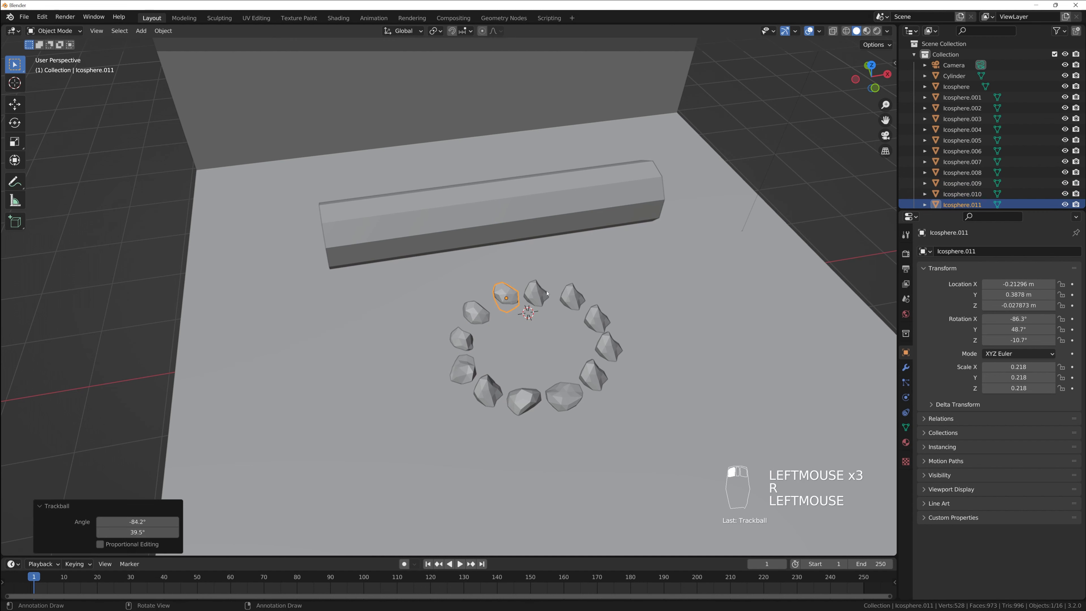
{"action": "left_click", "coordinate": [537, 294]}
{"action": "key", "text": "r"}
{"action": "right_click", "coordinate": [582, 325]}
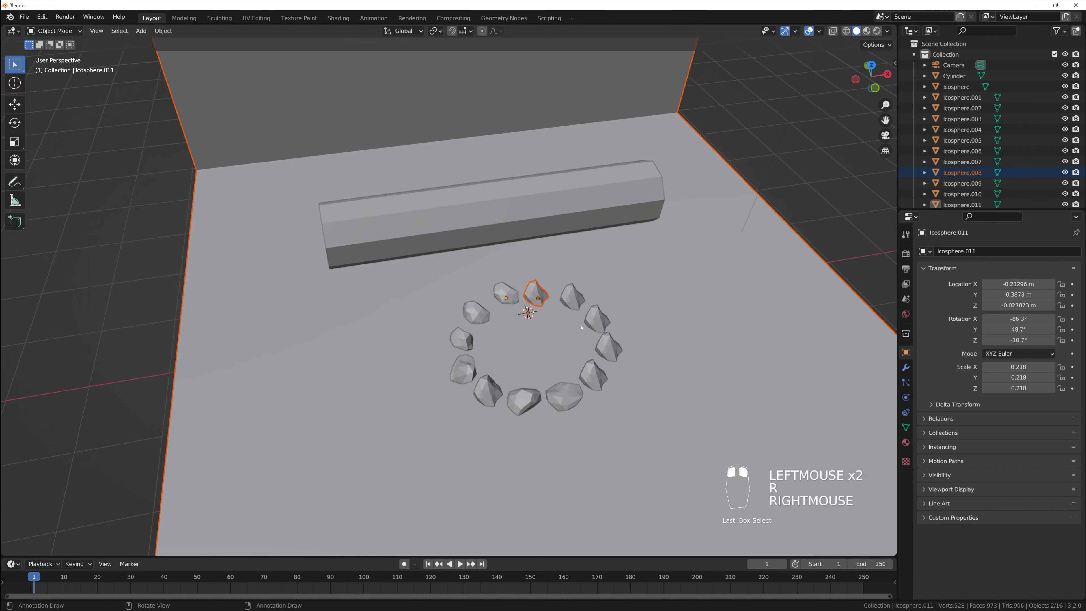
- Rotate rock Icosphere.008 at the back of the ring with trackball rotation, by about -113° and 38°
{"action": "left_click", "coordinate": [529, 293]}
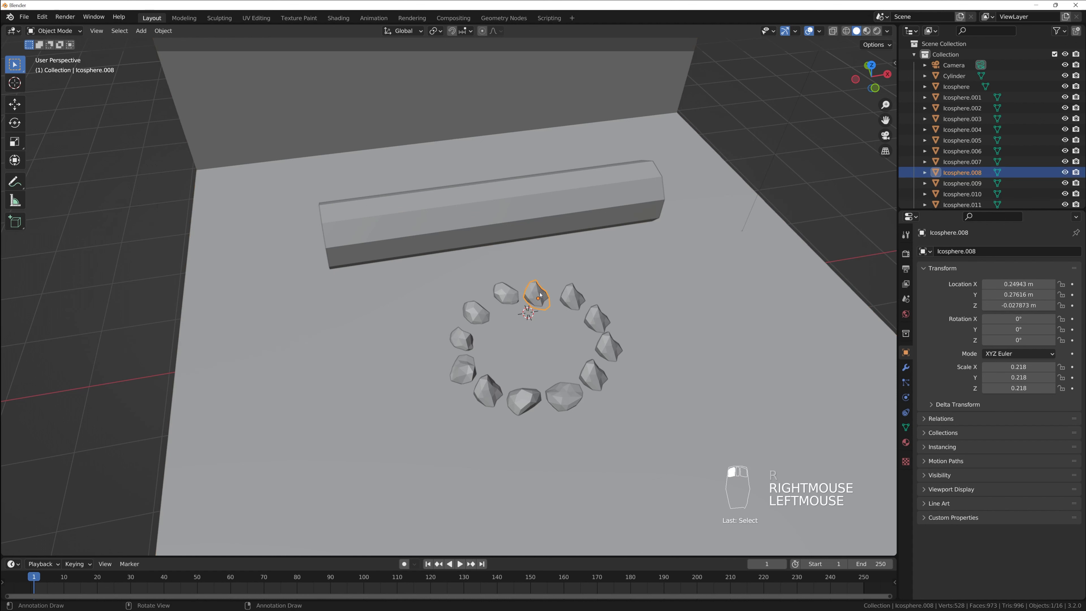
{"action": "key", "text": "r"}
{"action": "key", "text": "r"}
{"action": "left_click", "coordinate": [528, 313]}
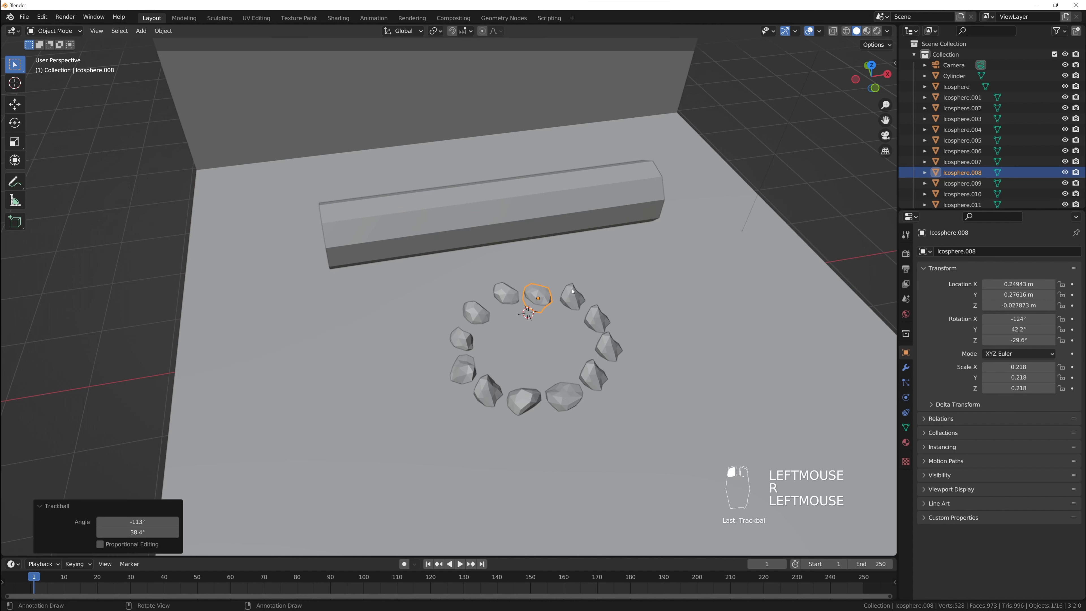
- Rotate rock Icosphere.007 at the ring's rear right with trackball rotation, by about -114° and 25°
{"action": "left_click", "coordinate": [574, 298]}
{"action": "key", "text": "r"}
{"action": "key", "text": "r"}
{"action": "left_click", "coordinate": [620, 293]}
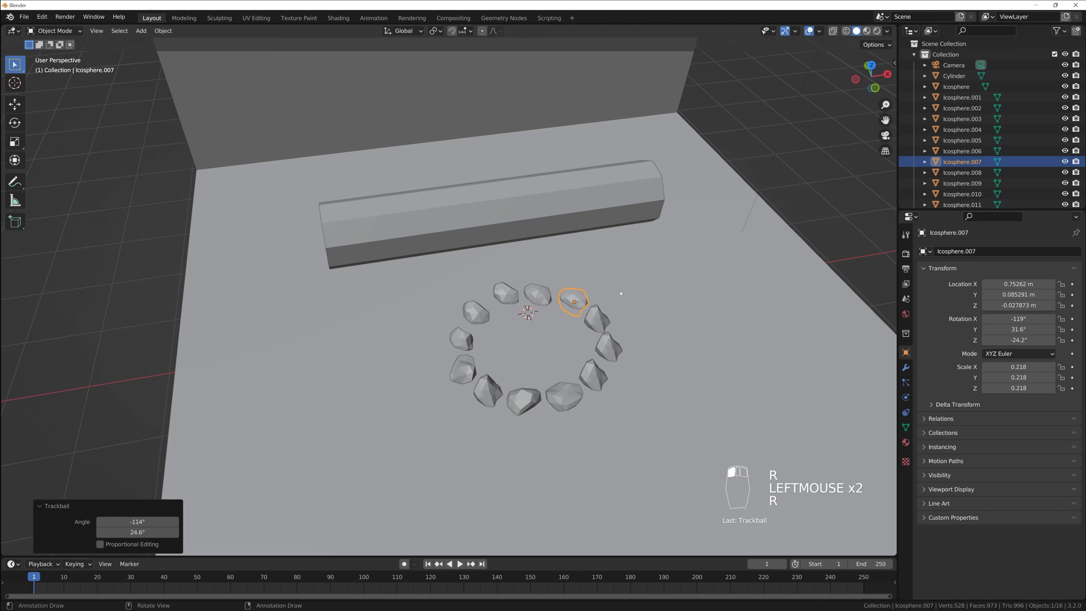
- Apply free trackball rotations to rocks Icosphere.006 and Icosphere.005 on the right side of the ring
{"action": "left_click", "coordinate": [599, 323]}
{"action": "key", "text": "r"}
{"action": "key", "text": "r"}
{"action": "left_click", "coordinate": [636, 319]}
{"action": "left_click", "coordinate": [608, 347]}
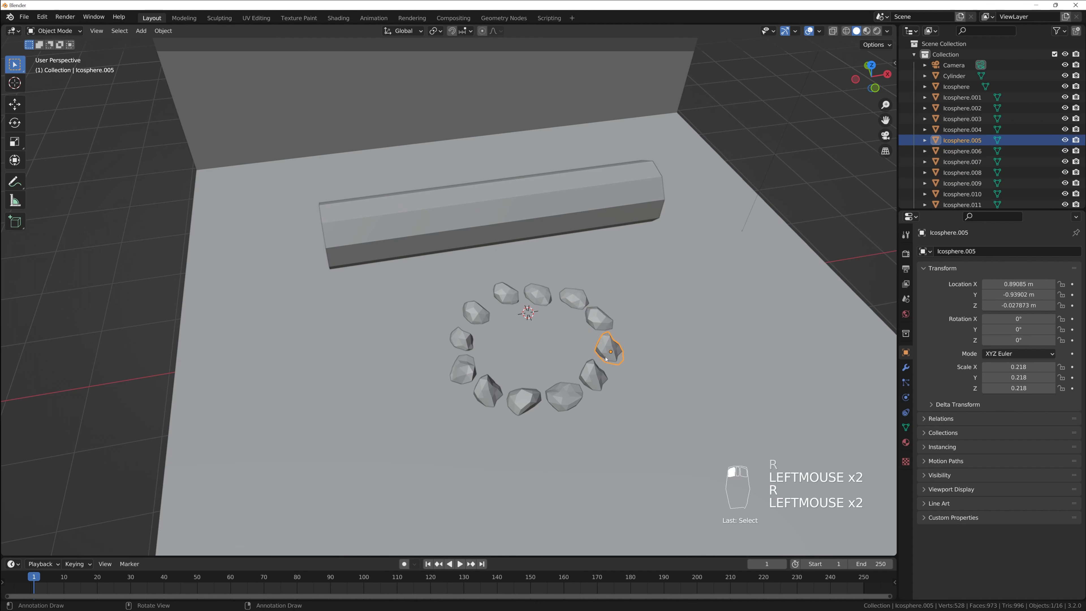
{"action": "key", "text": "r"}
{"action": "key", "text": "r"}
{"action": "left_click", "coordinate": [591, 392]}
- Apply free trackball rotations to rocks Icosphere.004 and Icosphere.003 at the ring's front right, the latter by about -54° and 83°
{"action": "left_click", "coordinate": [594, 377]}
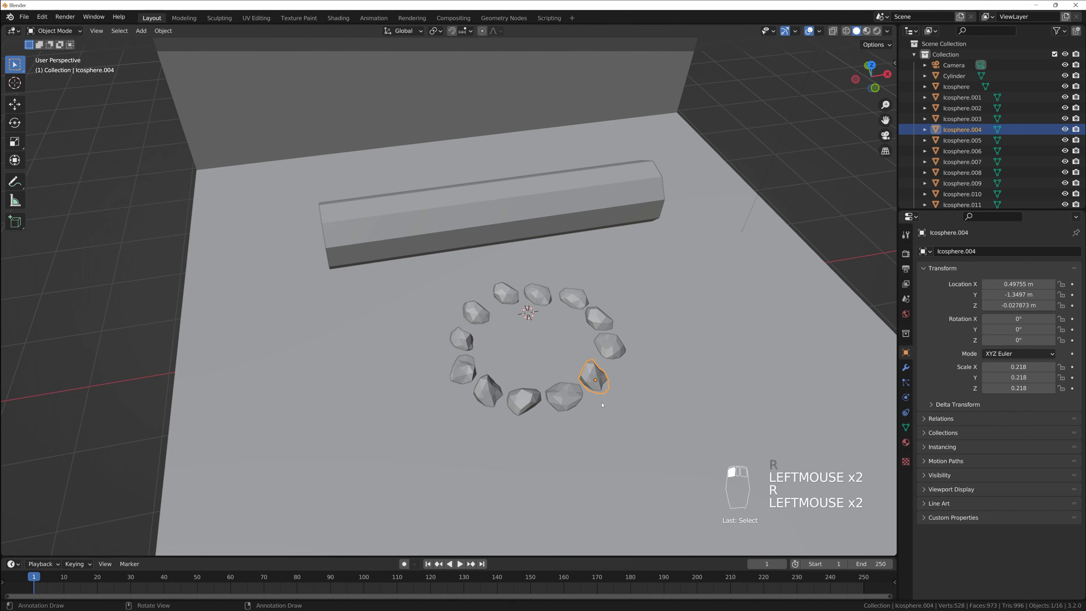
{"action": "key", "text": "r"}
{"action": "key", "text": "r"}
{"action": "left_click", "coordinate": [605, 402]}
{"action": "left_click", "coordinate": [558, 397]}
{"action": "key", "text": "r"}
{"action": "key", "text": "r"}
{"action": "left_click", "coordinate": [603, 387]}
- Scale rock Icosphere.011 at the back of the ring by about 1.19 and move it about -0.08 m in X and -0.07 m in Y
{"action": "middle_click_drag", "start_coordinate": [540, 336], "coordinate": [551, 402]}
{"action": "key", "text": "KP_7"}
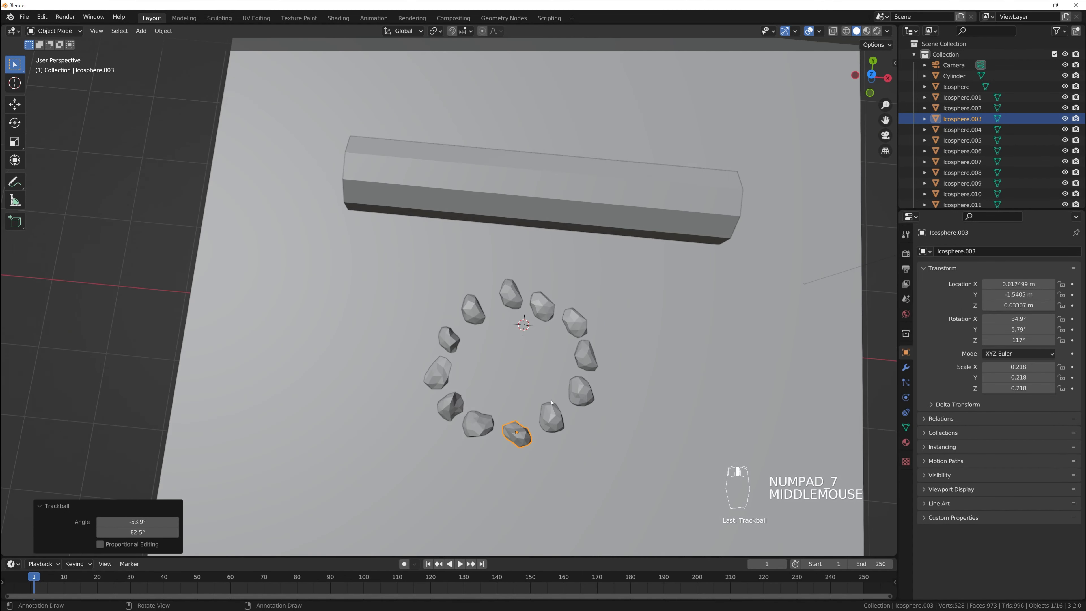
{"action": "key", "text": "KP_7"}
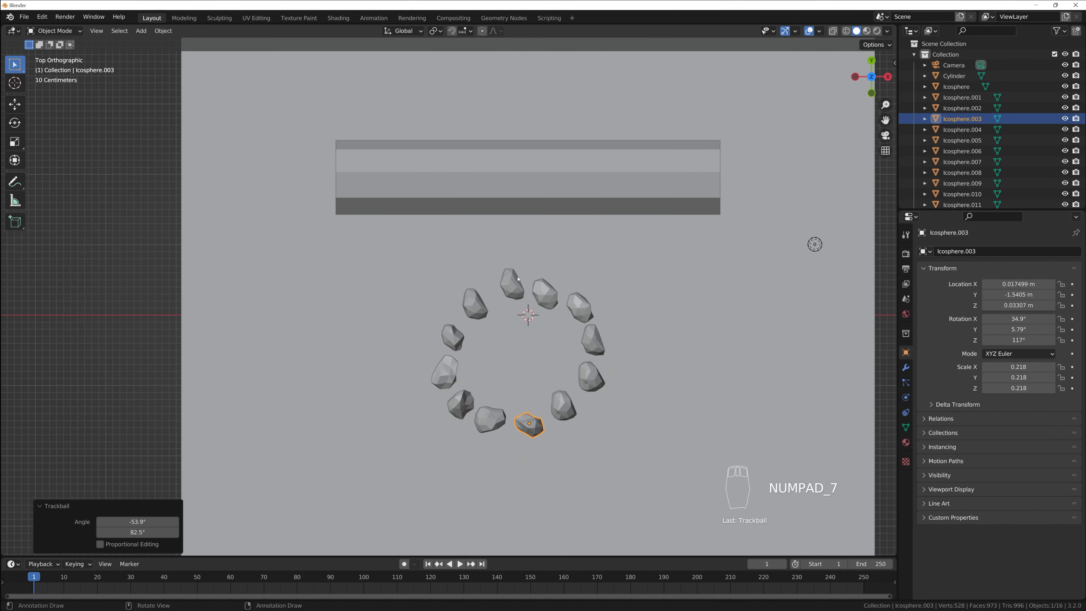
{"action": "left_click", "coordinate": [512, 285]}
{"action": "key", "text": "s"}
{"action": "key", "text": "s"}
{"action": "left_click", "coordinate": [582, 329]}
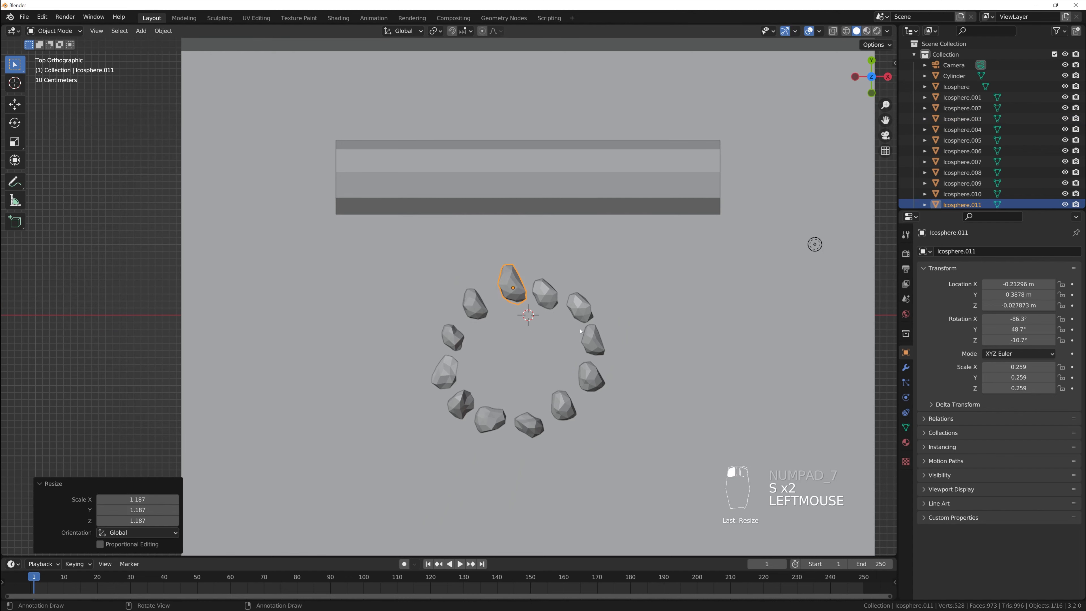
{"action": "key", "text": "g"}
{"action": "left_click", "coordinate": [463, 352]}
- Scale up rock Icosphere.009 on the left side of the ring by about 1.43
{"action": "left_click", "coordinate": [459, 344]}
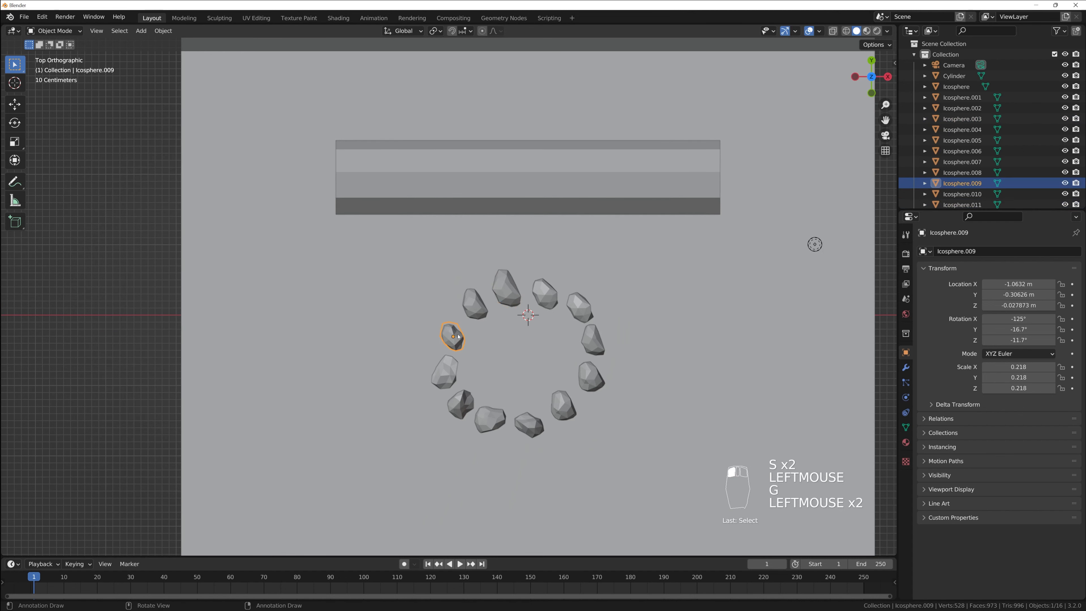
{"action": "key", "text": "g"}
{"action": "key", "text": "s"}
{"action": "key", "text": "s"}
{"action": "key", "text": "s"}
{"action": "left_click", "coordinate": [486, 354]}
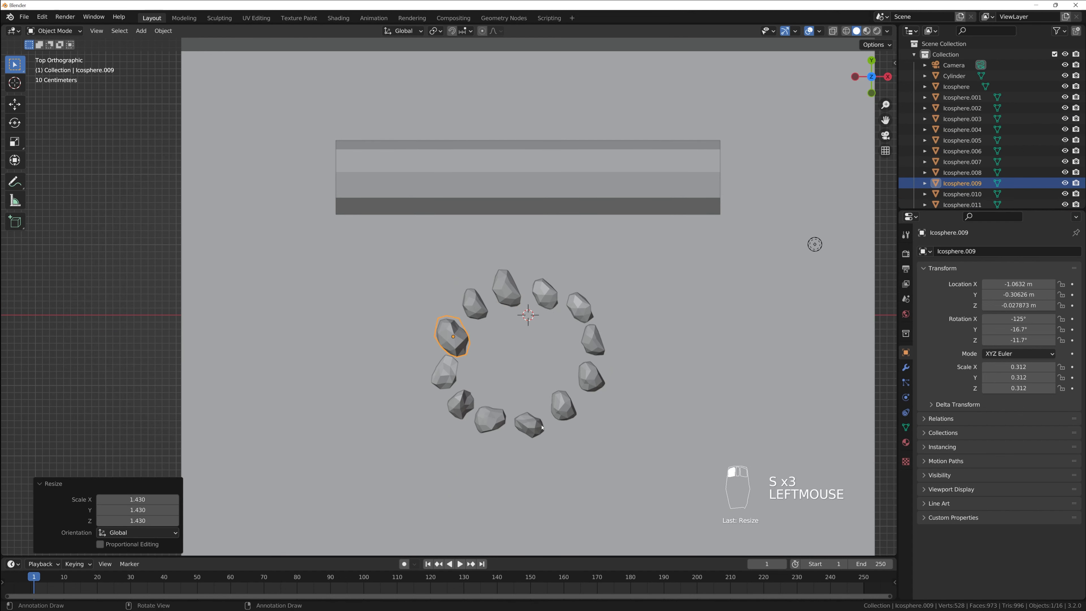
- Scale rock Icosphere.006 on the right side of the ring by about 1.07 and rotate it freely around the vertical axis
{"action": "left_click", "coordinate": [594, 338]}
{"action": "key", "text": "s"}
{"action": "key", "text": "s"}
{"action": "key", "text": "s"}
{"action": "left_click", "coordinate": [610, 365]}
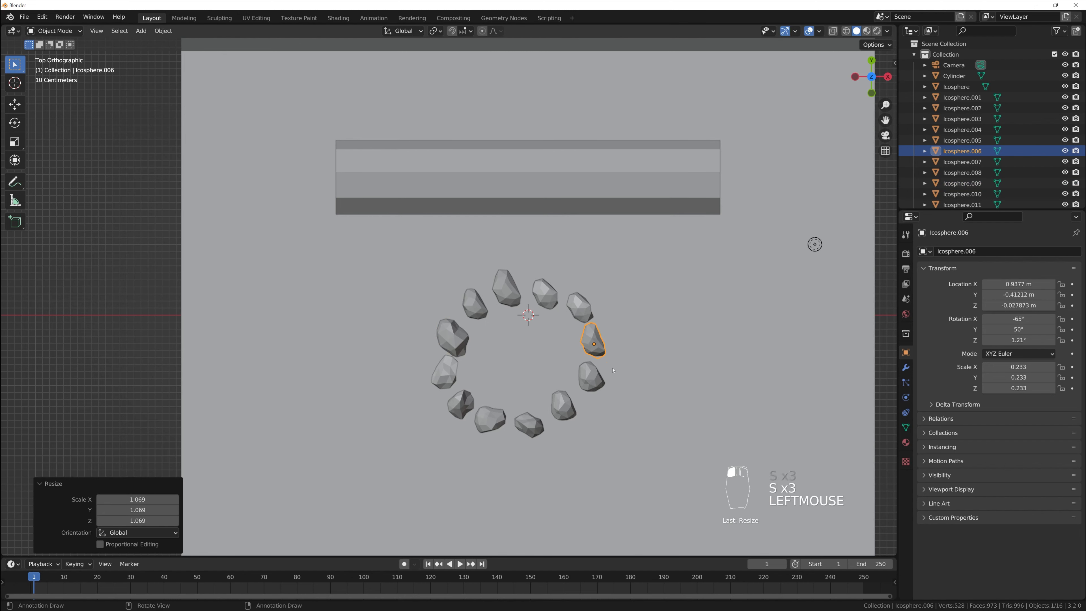
{"action": "key", "text": "r"}
{"action": "left_click", "coordinate": [607, 359]}
- Scale up rock Icosphere.007 at the ring's rear right slightly
{"action": "left_click", "coordinate": [579, 306]}
{"action": "key", "text": "s"}
{"action": "key", "text": "s"}
{"action": "key", "text": "s"}
{"action": "left_click", "coordinate": [627, 320]}
- Scale rock Icosphere.008 at the back of the ring up by about 2.02, and reduce it again to a moderately enlarged size
{"action": "left_click", "coordinate": [548, 297]}
{"action": "key", "text": "s"}
{"action": "key", "text": "s"}
{"action": "key", "text": "s"}
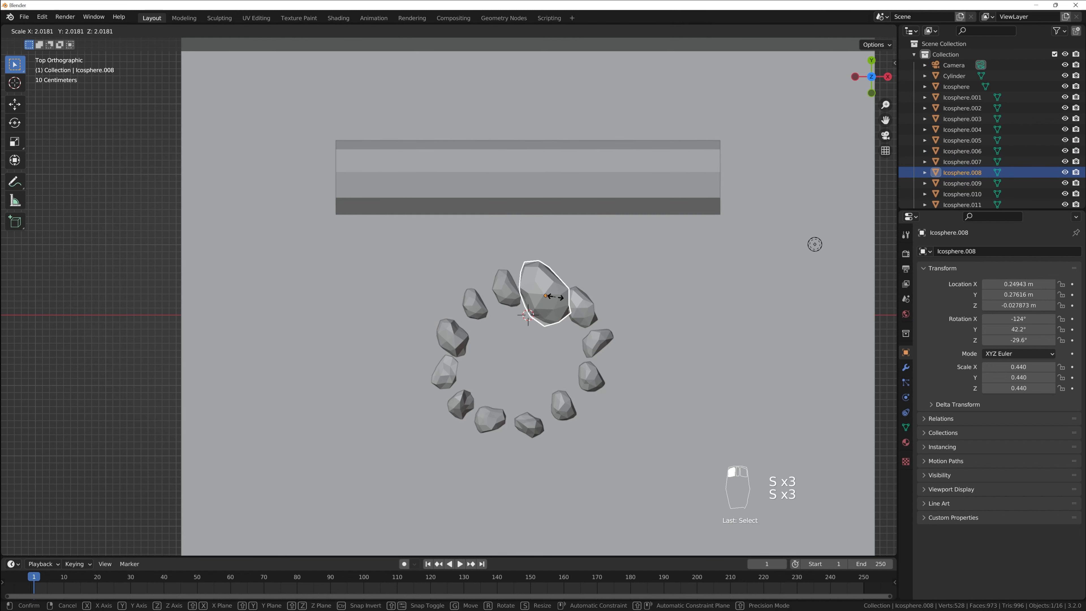
{"action": "left_click", "coordinate": [554, 299]}
{"action": "key", "text": "s"}
{"action": "key", "text": "s"}
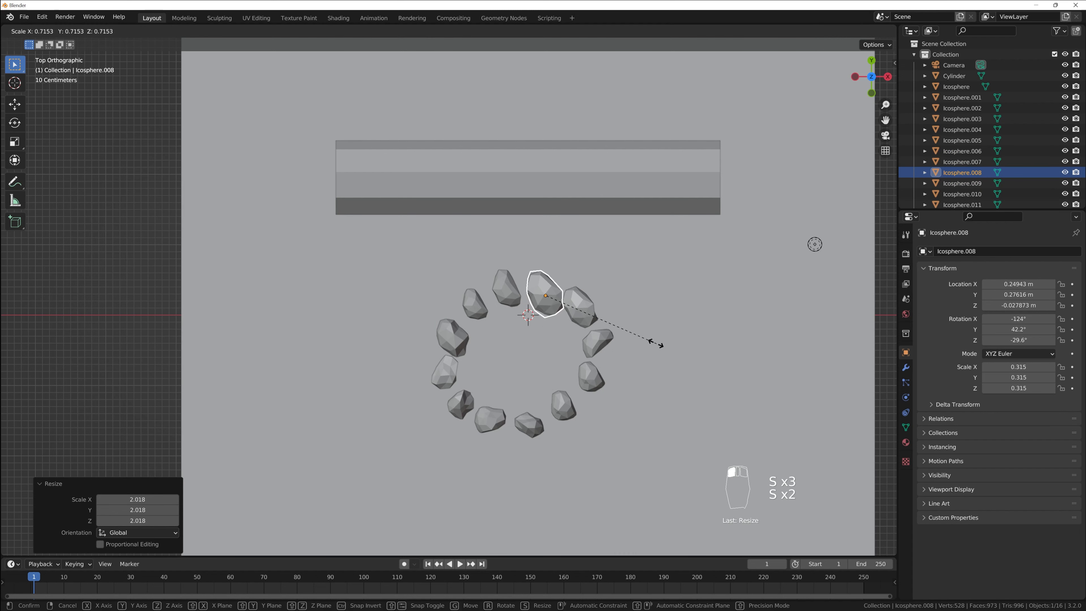
{"action": "left_click", "coordinate": [632, 338]}
- Rotate the neighbouring rocks Icosphere.011 and Icosphere.010 at the ring's rear left around the vertical axis
{"action": "left_click", "coordinate": [504, 293]}
{"action": "key", "text": "r"}
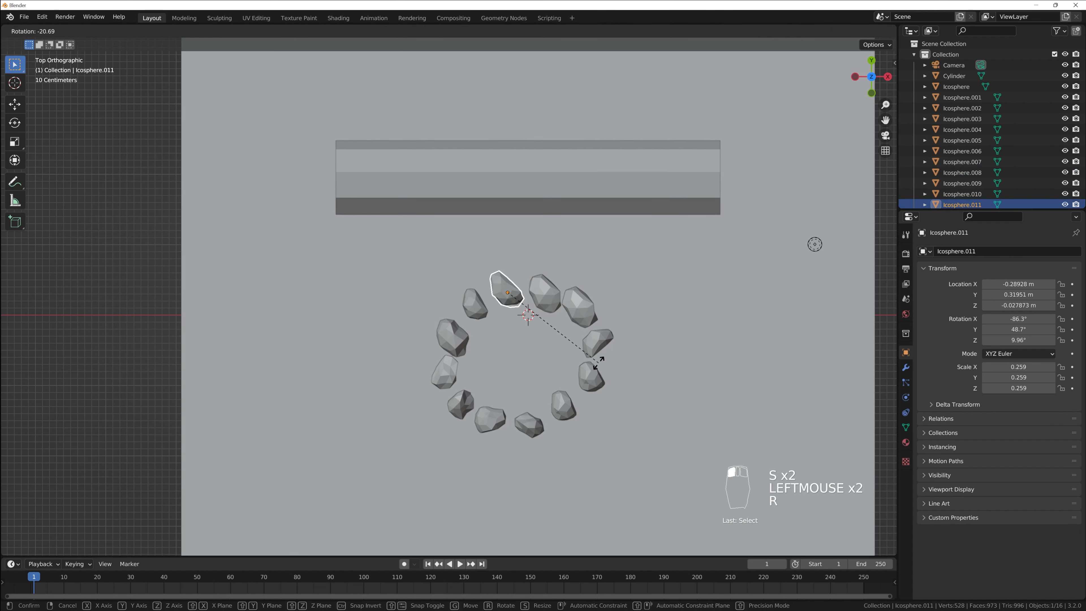
{"action": "left_click", "coordinate": [514, 313]}
{"action": "left_click", "coordinate": [473, 307]}
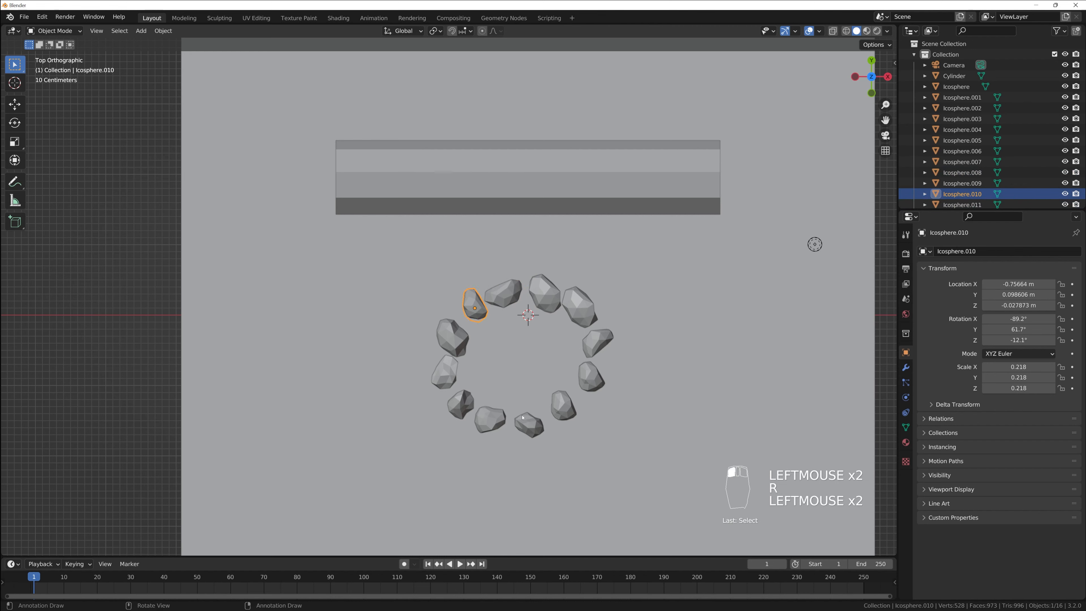
{"action": "key", "text": "r"}
{"action": "left_click", "coordinate": [482, 350]}
- Hide and reveal rock Icosphere.010, and move it about -0.04 m in X and -0.08 m in Y
{"action": "key", "text": "h"}
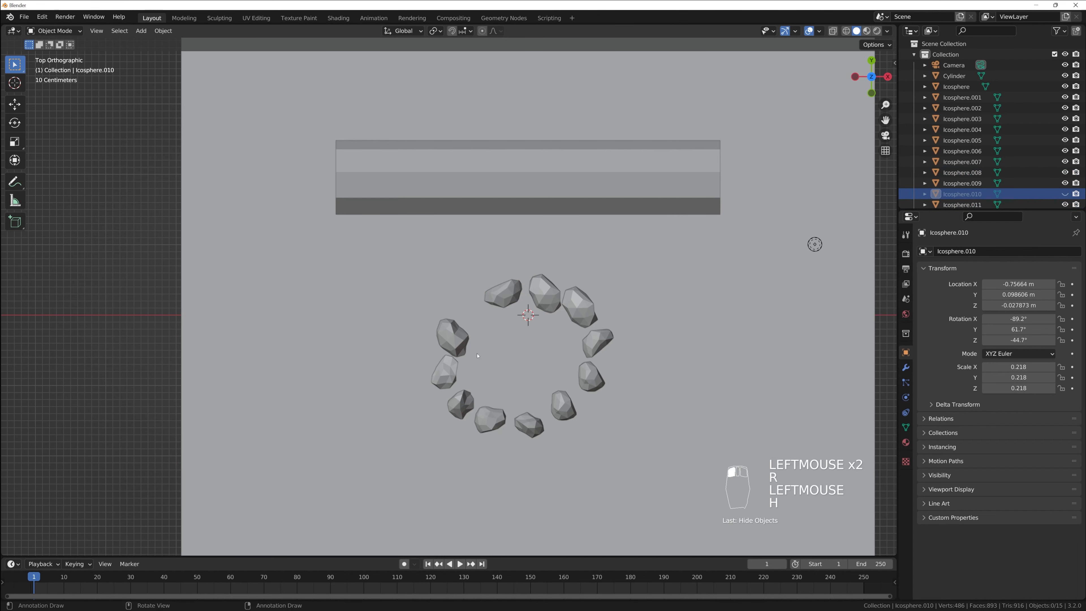
{"action": "key", "text": "alt+h"}
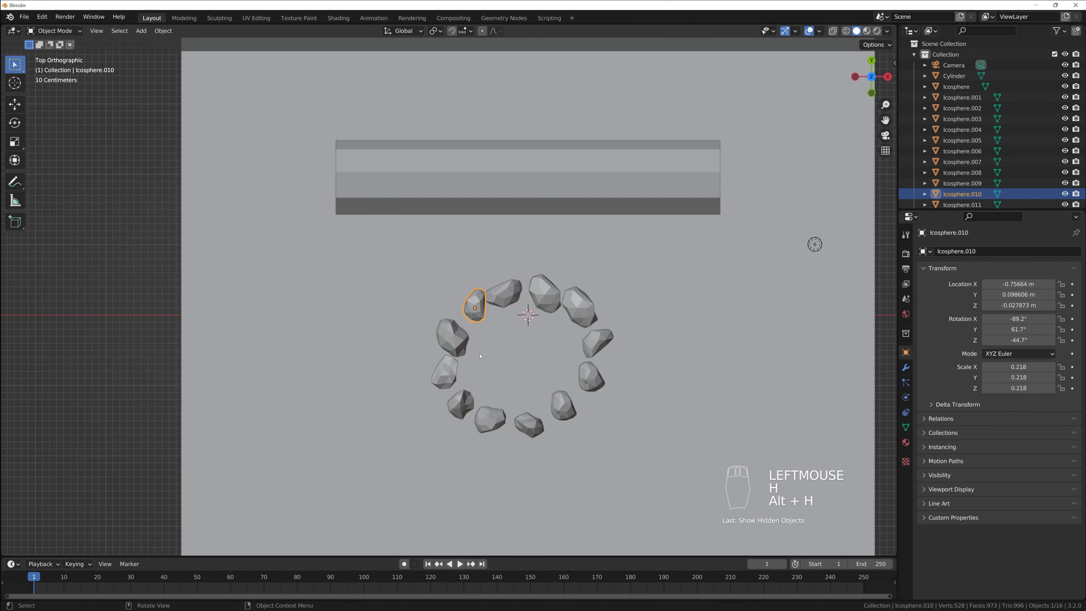
{"action": "key", "text": "g"}
{"action": "left_click", "coordinate": [475, 358]}
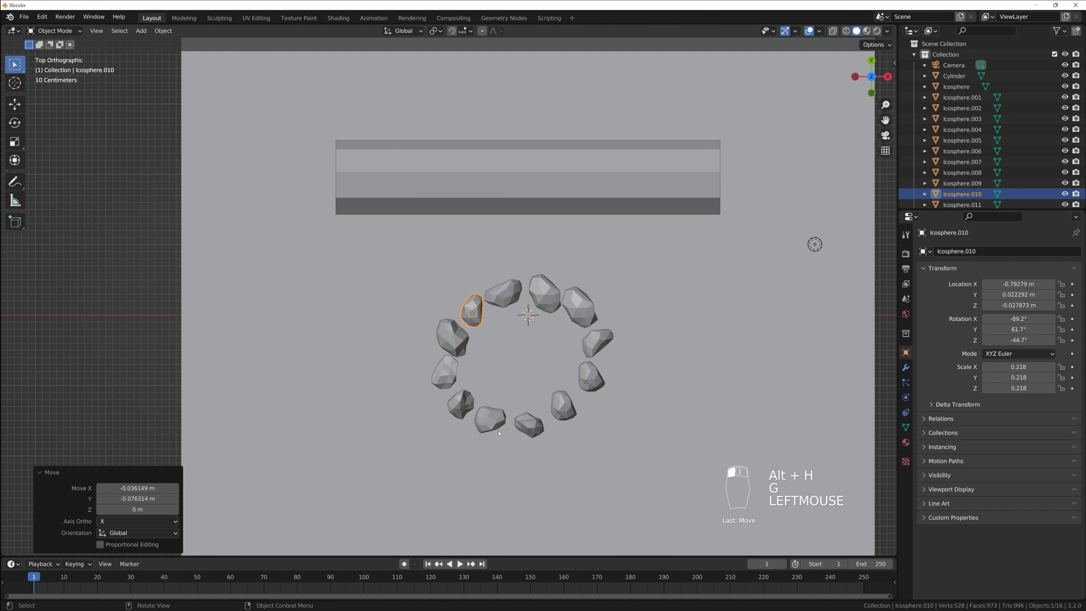
- Move the three front-left rocks slightly to tighten the ring, shifting the original Icosphere about 0.14 m in X and 0.01 m in Y
{"action": "left_click", "coordinate": [492, 418]}
{"action": "key", "text": "g"}
{"action": "left_click", "coordinate": [501, 418]}
{"action": "left_click", "coordinate": [459, 402]}
{"action": "key", "text": "g"}
{"action": "left_click", "coordinate": [470, 396]}
{"action": "left_click", "coordinate": [442, 371]}
{"action": "key", "text": "g"}
{"action": "left_click", "coordinate": [452, 370]}
- Inspect the rock ring in perspective and look through the list of objects in the scene collection
{"action": "middle_click_drag", "start_coordinate": [451, 371], "coordinate": [560, 412]}
{"action": "scroll", "coordinate": [553, 404], "scroll_direction": "down", "scroll_amount": 1}
{"action": "scroll", "coordinate": [509, 362], "scroll_direction": "up", "scroll_amount": 4}
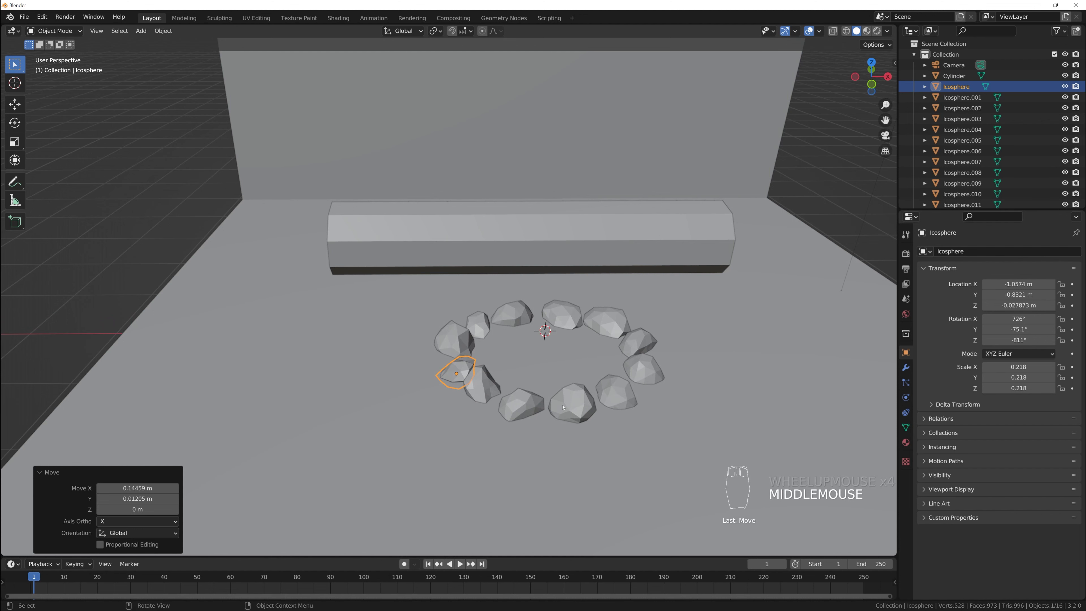
{"action": "scroll", "coordinate": [564, 404], "scroll_direction": "down", "scroll_amount": 2}
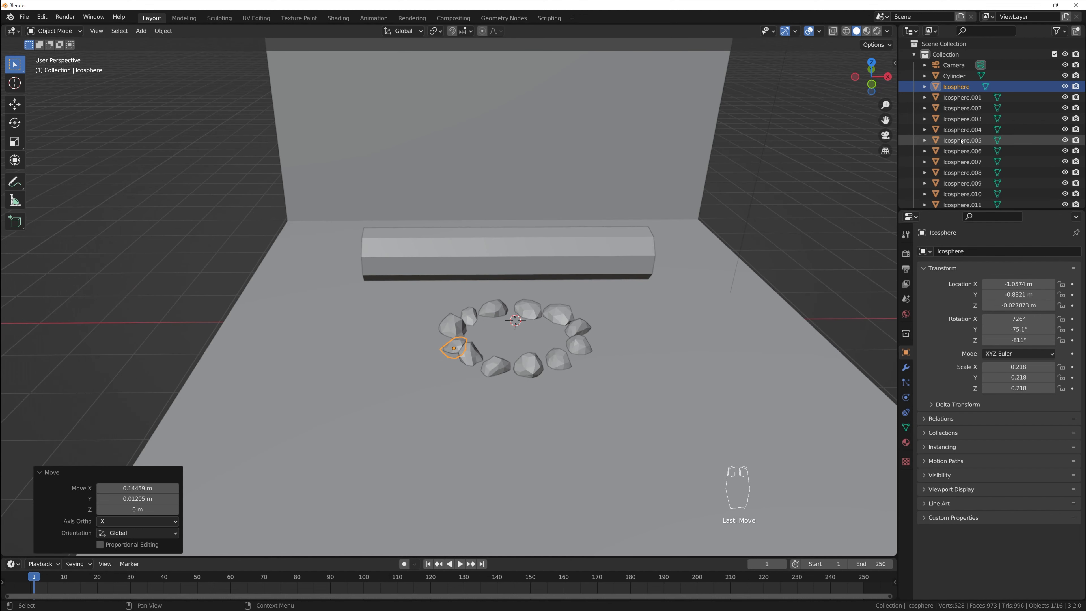
{"action": "scroll", "coordinate": [961, 141], "scroll_direction": "down", "scroll_amount": 3}
{"action": "scroll", "coordinate": [957, 145], "scroll_direction": "up", "scroll_amount": 7}
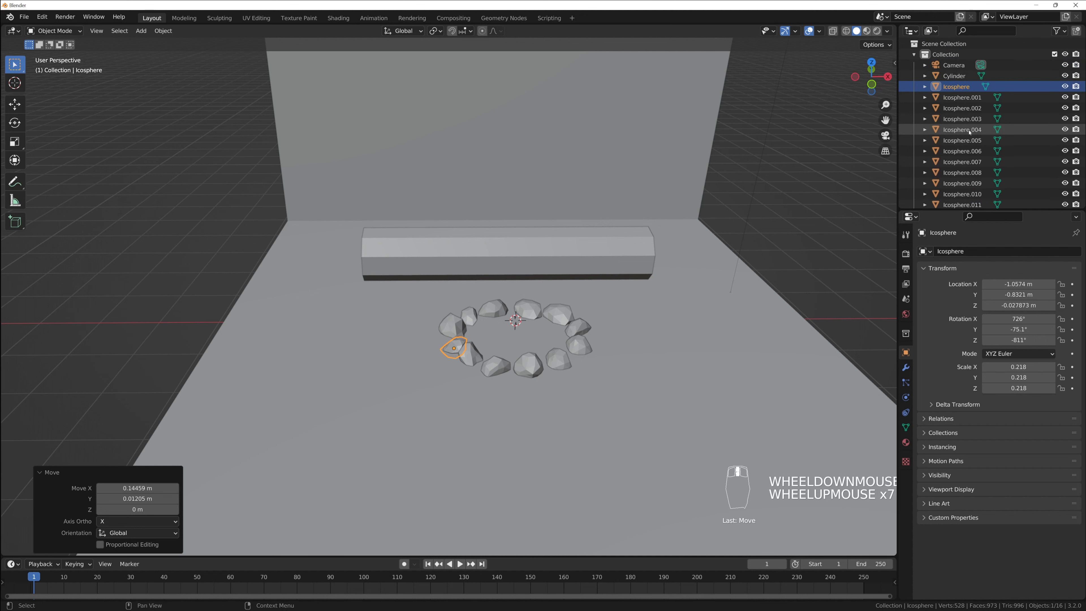
{"action": "scroll", "coordinate": [971, 156], "scroll_direction": "down", "scroll_amount": 5}
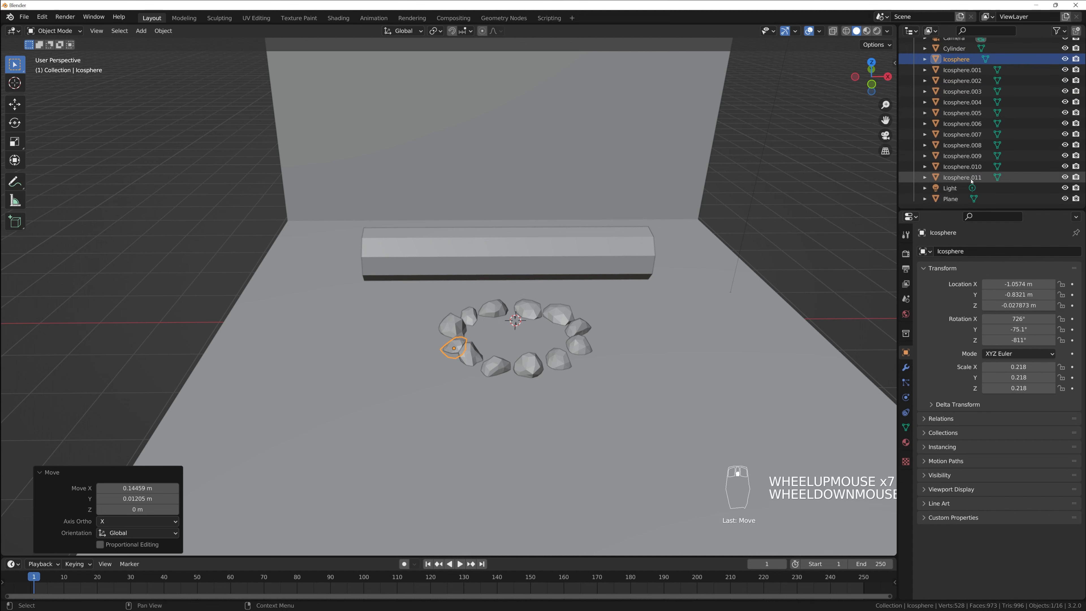
{"action": "scroll", "coordinate": [977, 175], "scroll_direction": "up", "scroll_amount": 6}
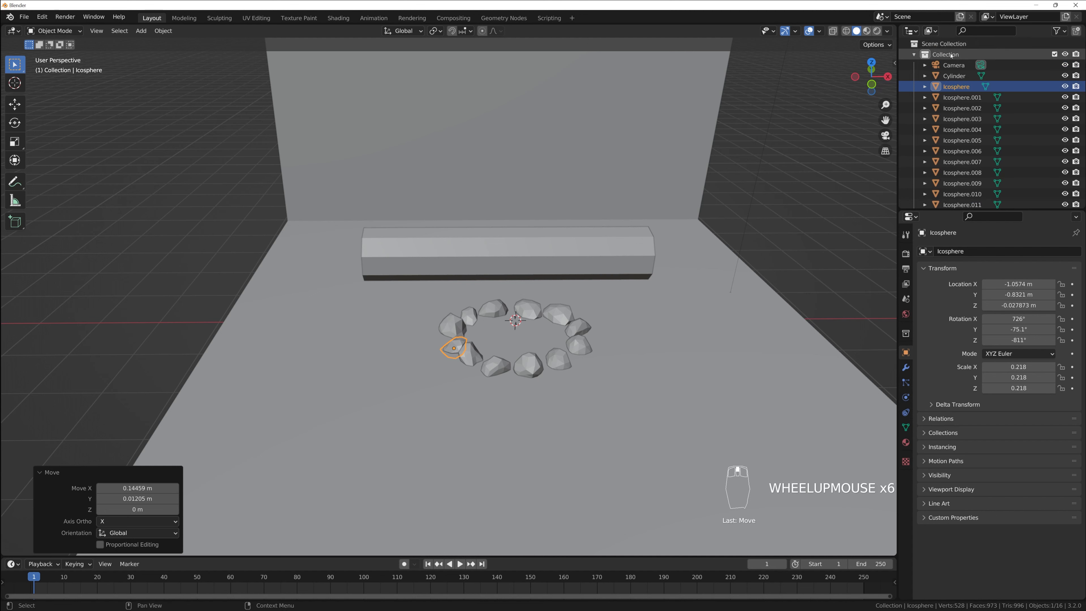
{"action": "scroll", "coordinate": [1004, 110], "scroll_direction": "down", "scroll_amount": 2}
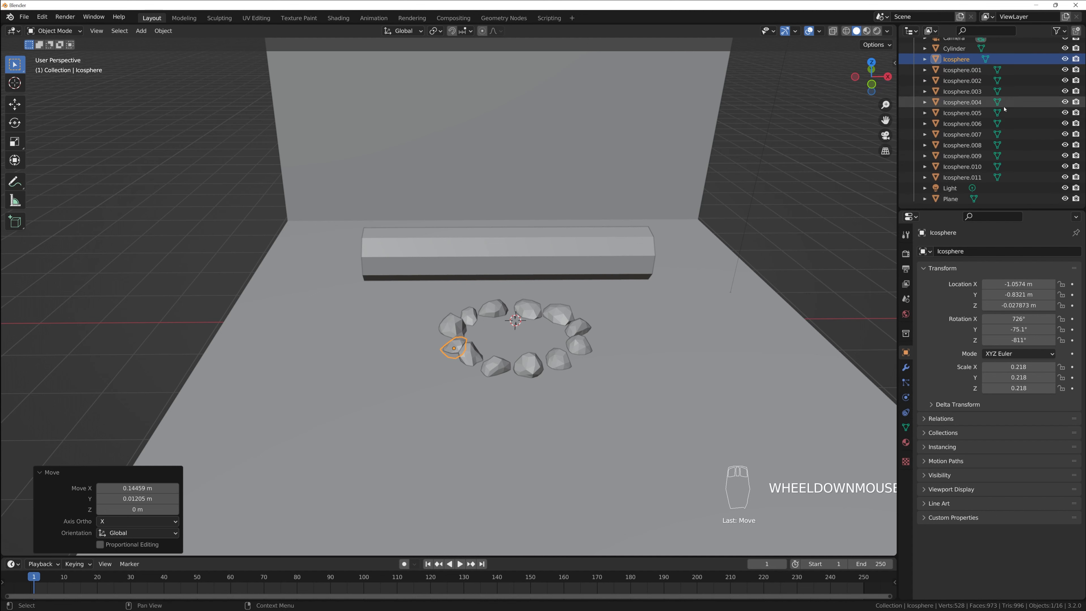
{"action": "scroll", "coordinate": [1004, 109], "scroll_direction": "up", "scroll_amount": 5}
- Create a new collection directly under the Scene Collection and rename it Rocks
{"action": "left_click", "coordinate": [940, 44]}
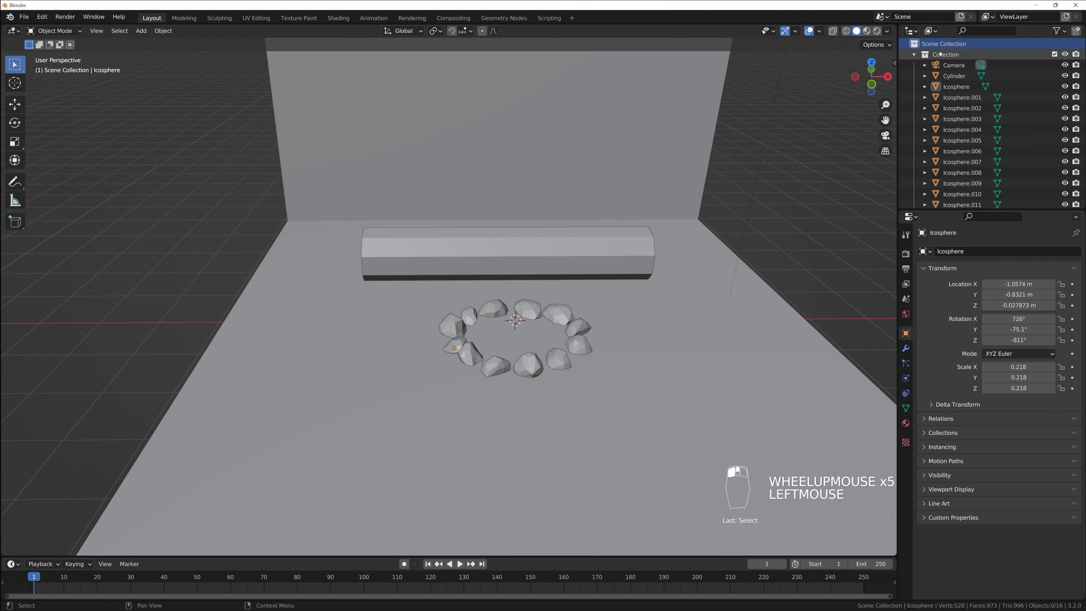
{"action": "left_click", "coordinate": [1077, 31]}
{"action": "scroll", "coordinate": [948, 194], "scroll_direction": "down", "scroll_amount": 3}
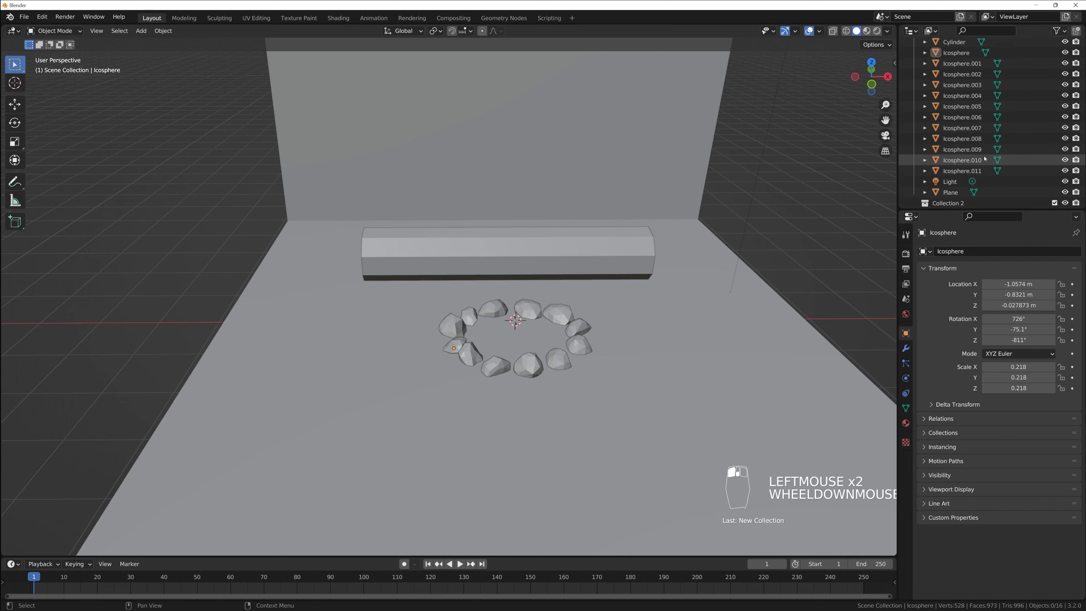
{"action": "left_click", "coordinate": [953, 199]}
{"action": "double_click", "coordinate": [953, 199]}
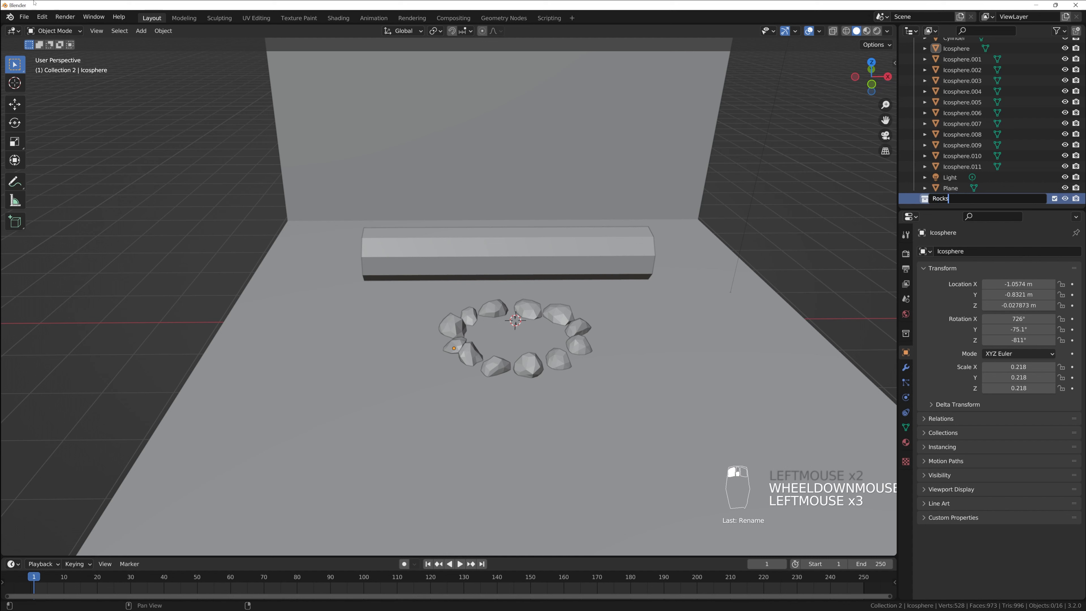
{"action": "key", "text": "Return"}
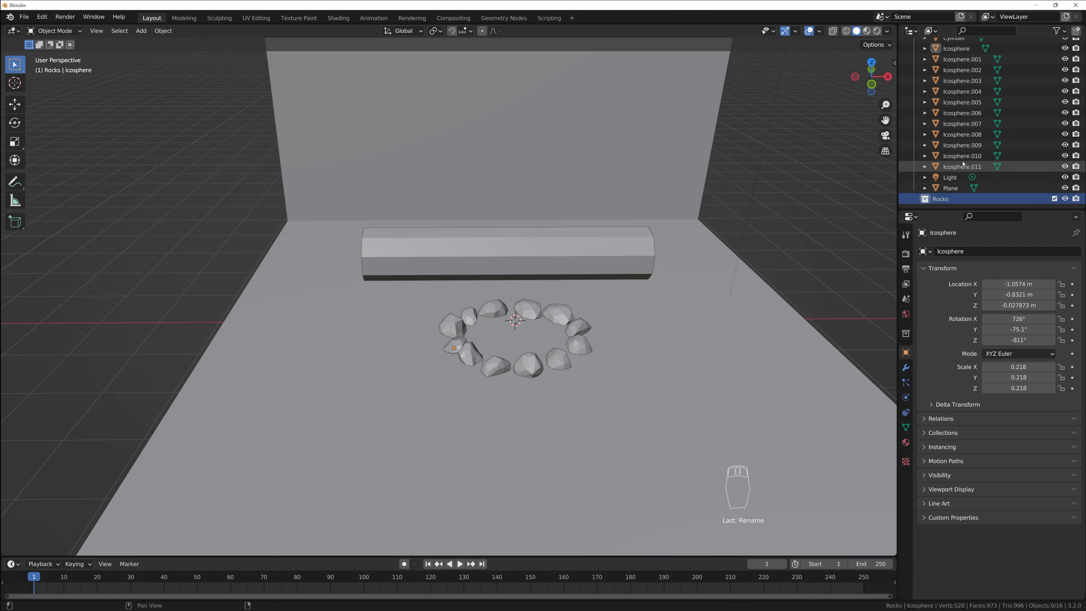
{"action": "scroll", "coordinate": [968, 170], "scroll_direction": "up", "scroll_amount": 2}
{"action": "left_click", "coordinate": [964, 167], "text": "shift"}
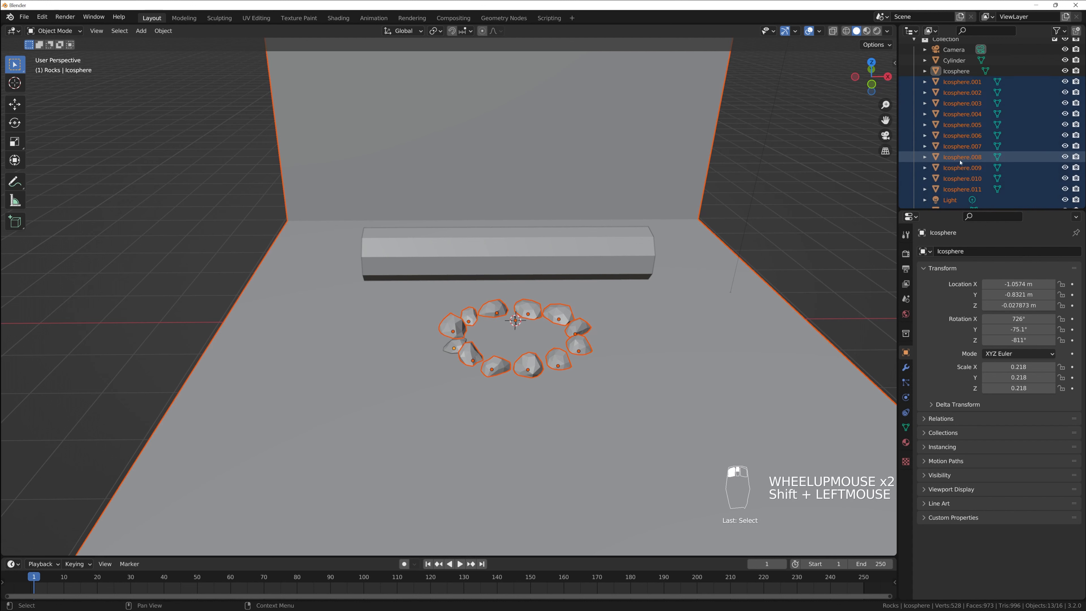
{"action": "scroll", "coordinate": [964, 167], "scroll_direction": "down", "scroll_amount": 2}
{"action": "left_click", "coordinate": [960, 161]}
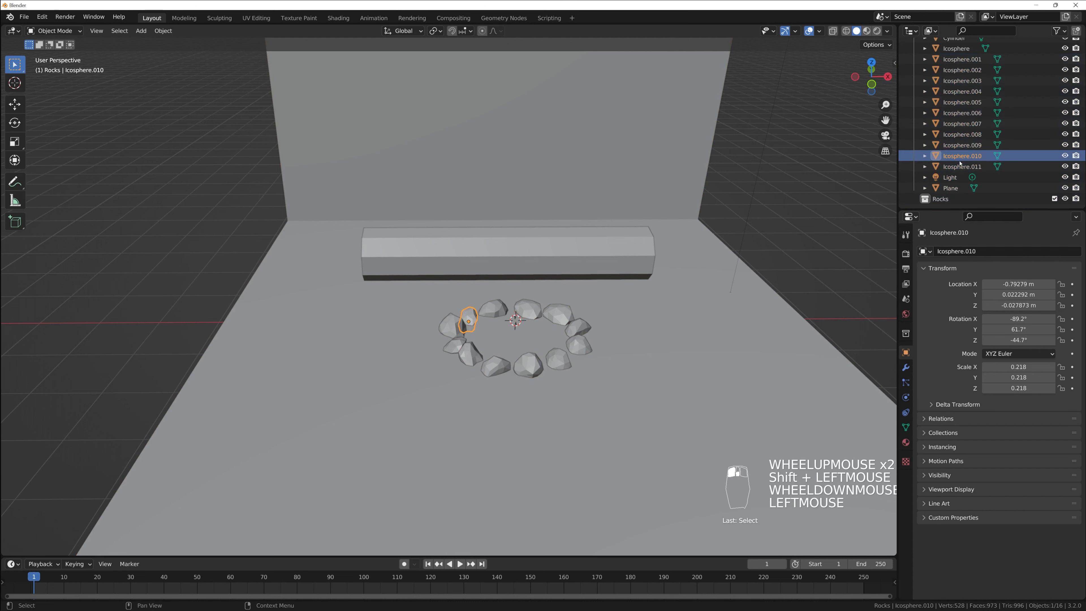
- Move the duplicated rocks Icosphere.001 through Icosphere.011 into the Rocks collection and collapse it
{"action": "left_click", "coordinate": [962, 59]}
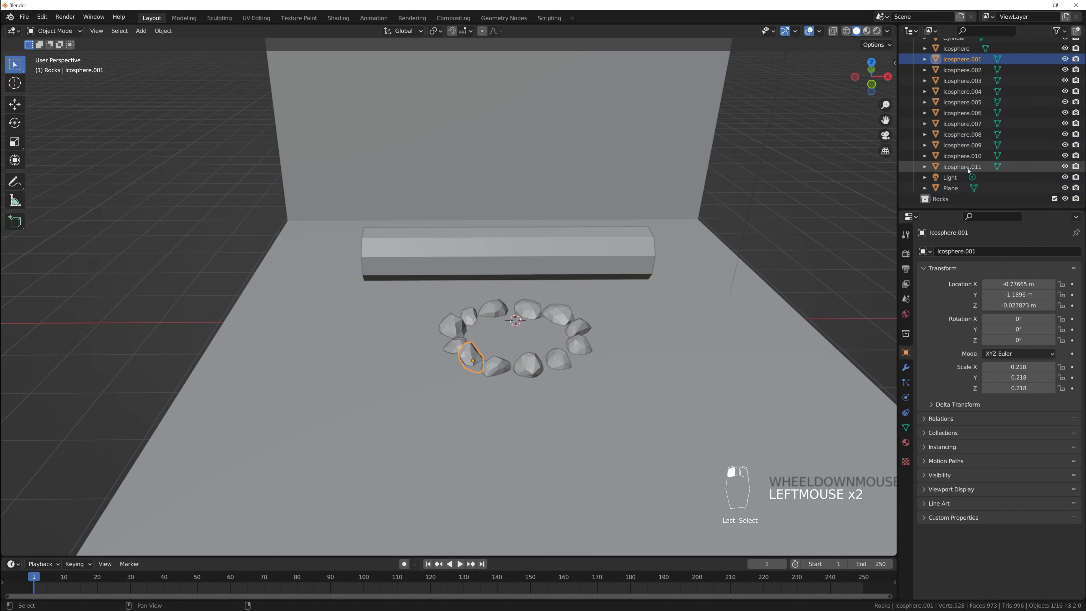
{"action": "left_click", "coordinate": [956, 167], "text": "shift"}
{"action": "left_click_drag", "start_coordinate": [956, 168], "coordinate": [943, 199]}
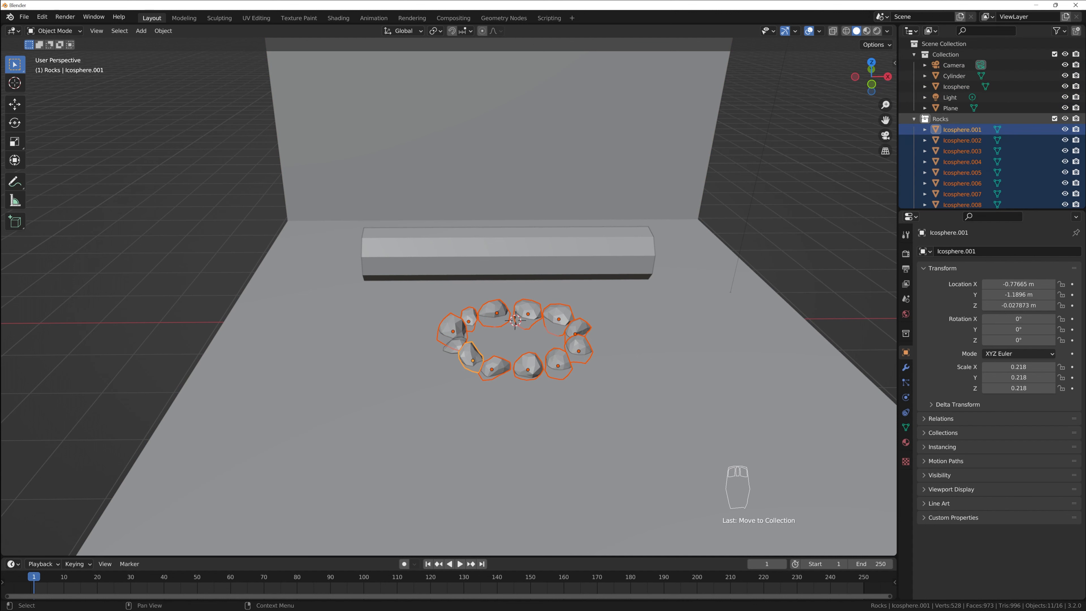
{"action": "left_click", "coordinate": [914, 119]}
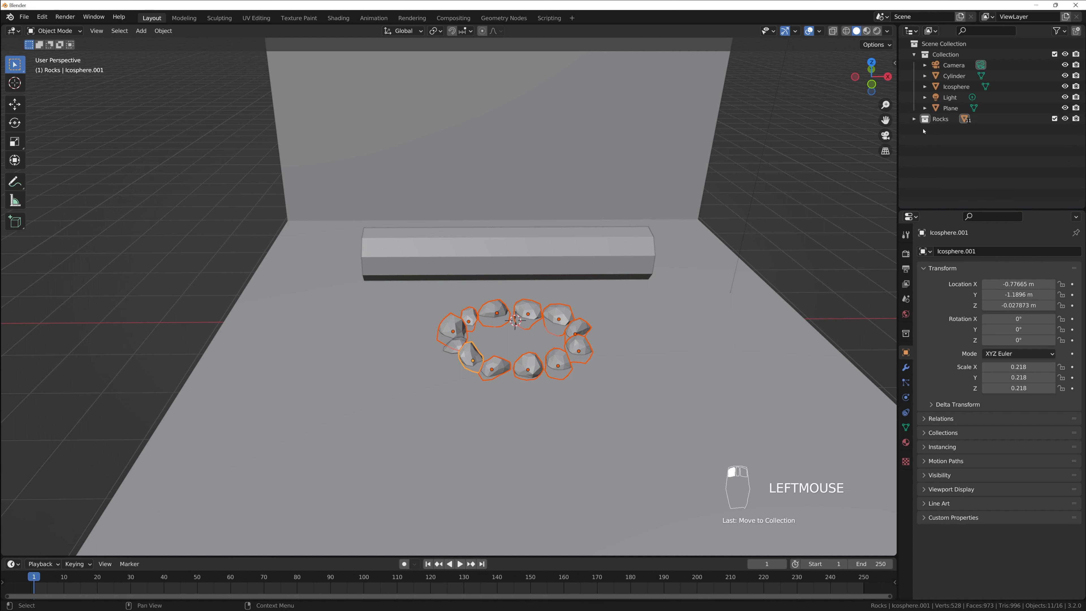
- Rename the Cylinder object in the main collection as Log
{"action": "left_click", "coordinate": [945, 54]}
{"action": "left_click", "coordinate": [951, 80]}
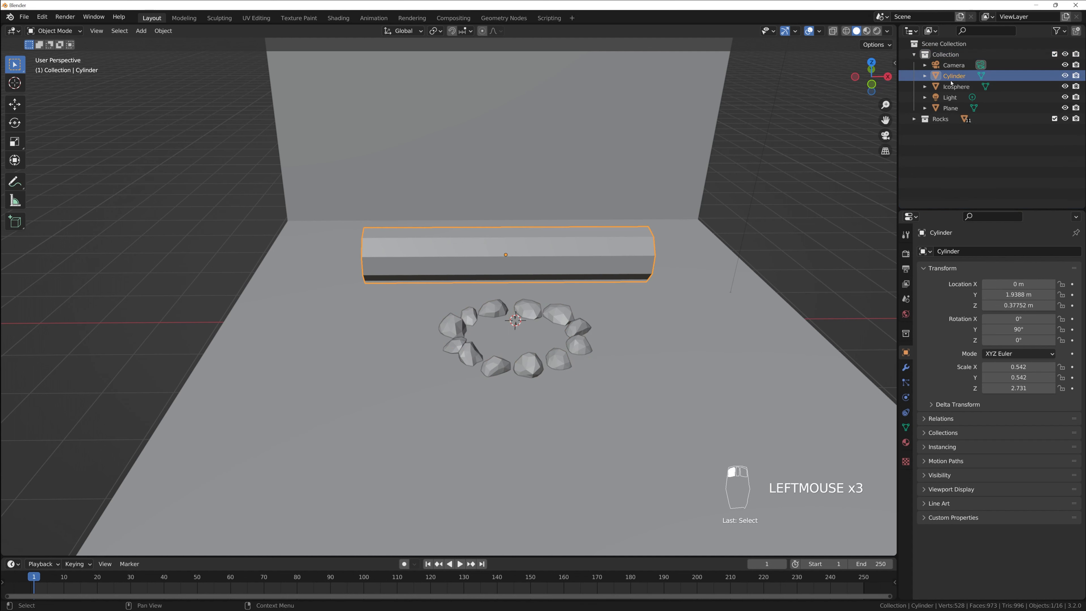
{"action": "double_click", "coordinate": [952, 79]}
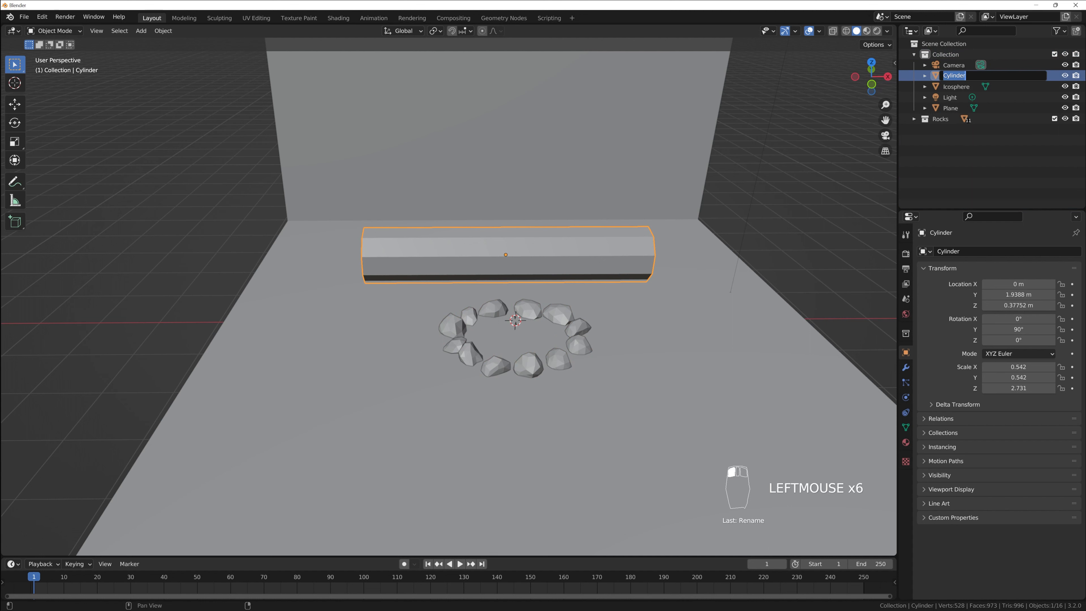
{"action": "type", "text": "Lo"}
{"action": "key", "text": "Return"}
- Move the remaining original Icosphere rock into the Rocks collection
{"action": "left_click", "coordinate": [954, 76]}
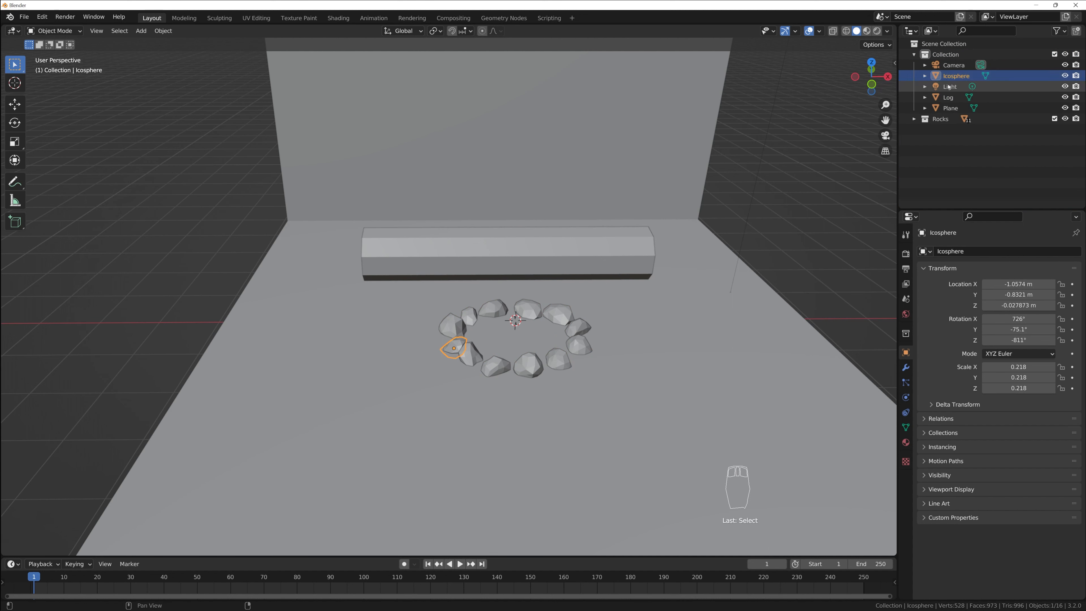
{"action": "left_click_drag", "start_coordinate": [955, 76], "coordinate": [943, 124]}
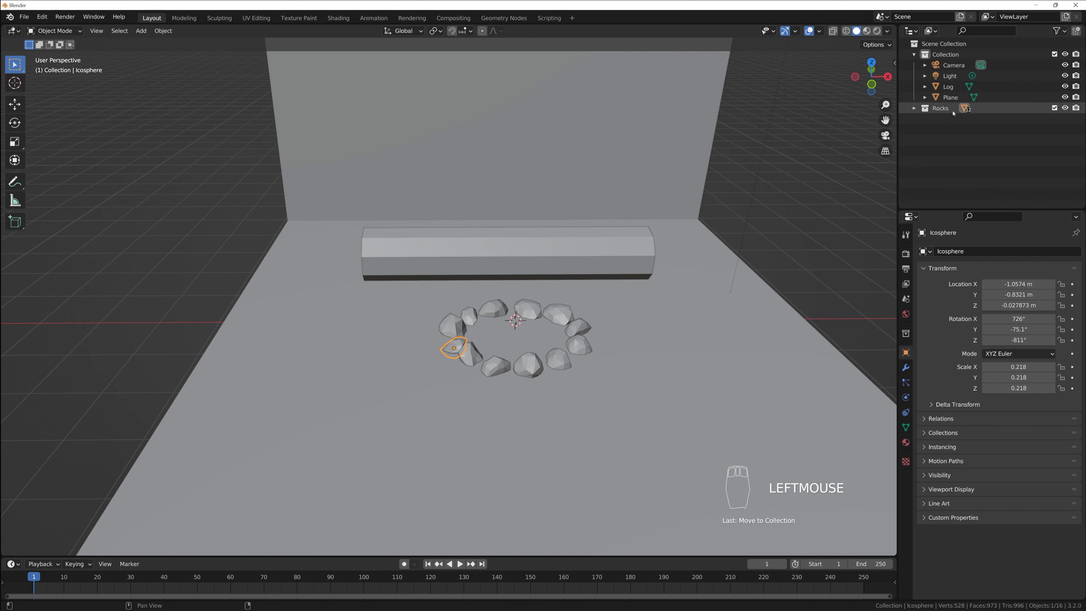
- Rename the Plane object in the main collection as Ground
{"action": "left_click", "coordinate": [953, 100]}
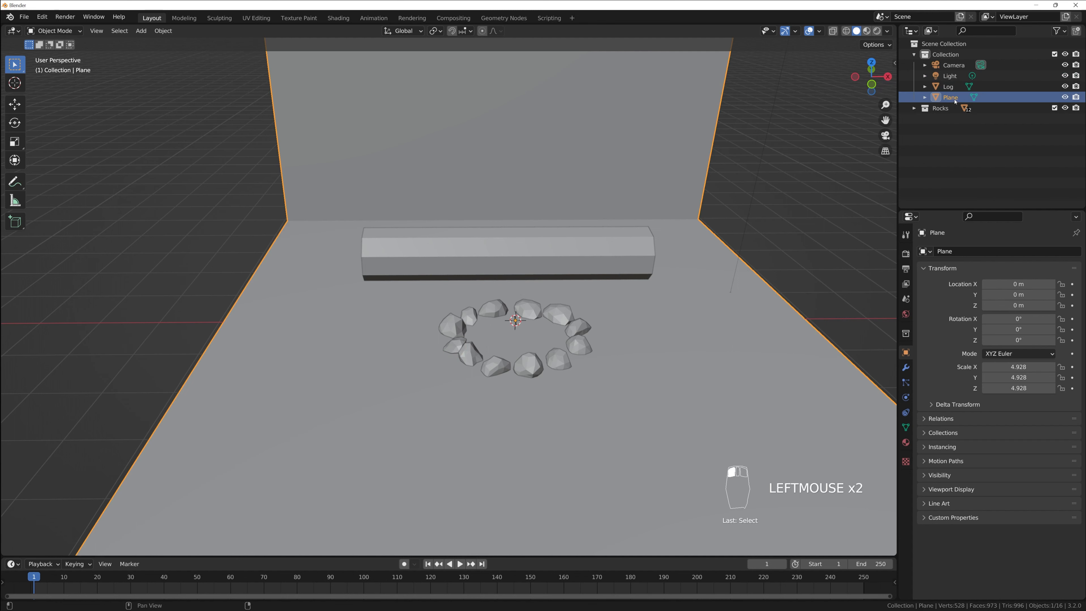
{"action": "double_click", "coordinate": [954, 101]}
{"action": "type", "text": "Ground"}
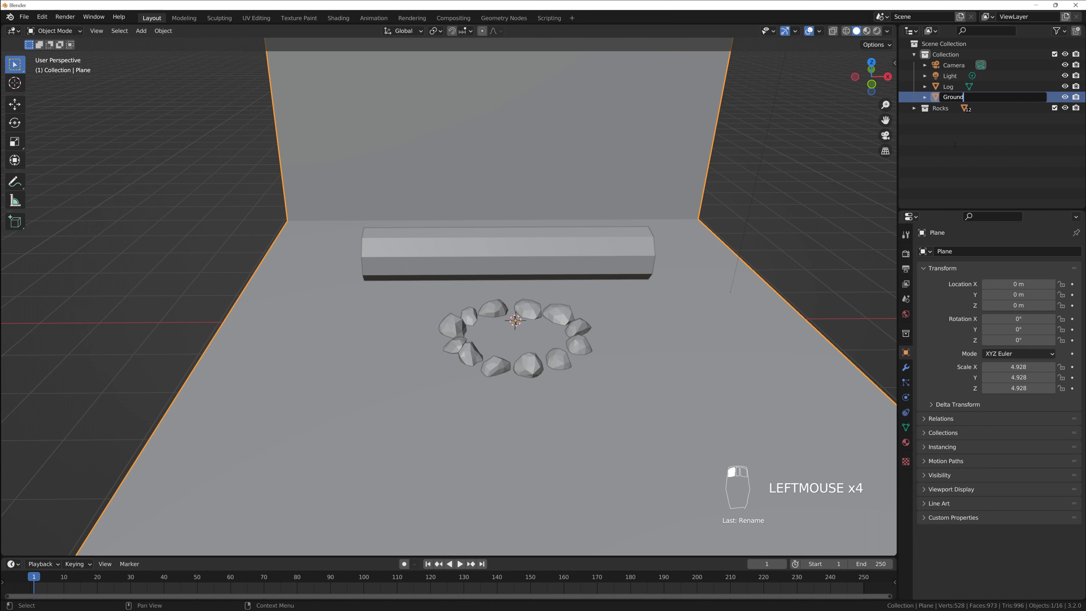
{"action": "key", "text": "Return"}
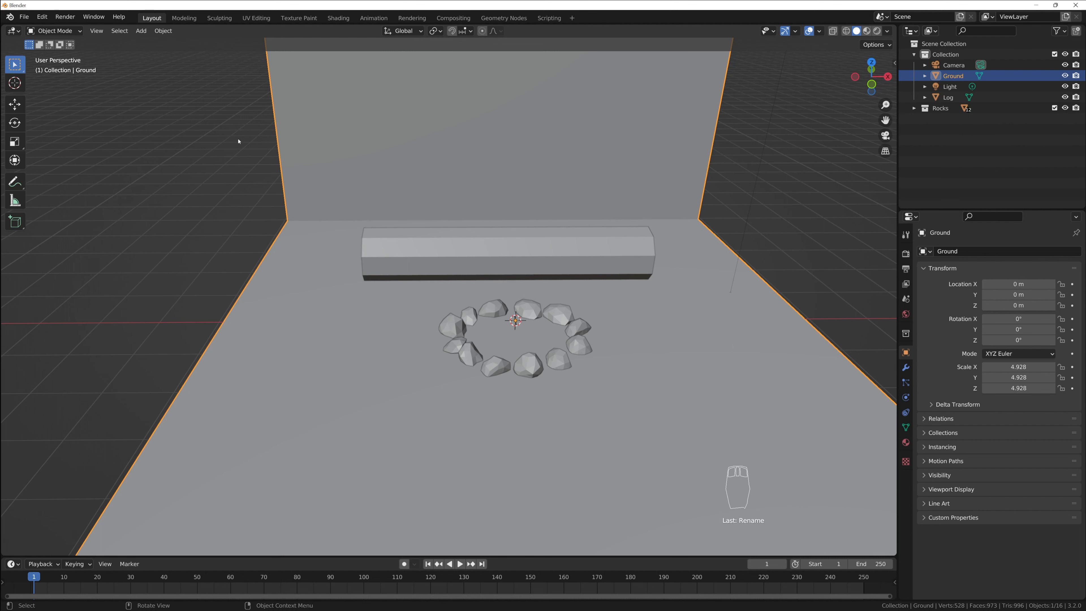
- Save the scene as a new version named Blender intro v2.blend and save it once more
{"action": "left_click", "coordinate": [24, 16]}
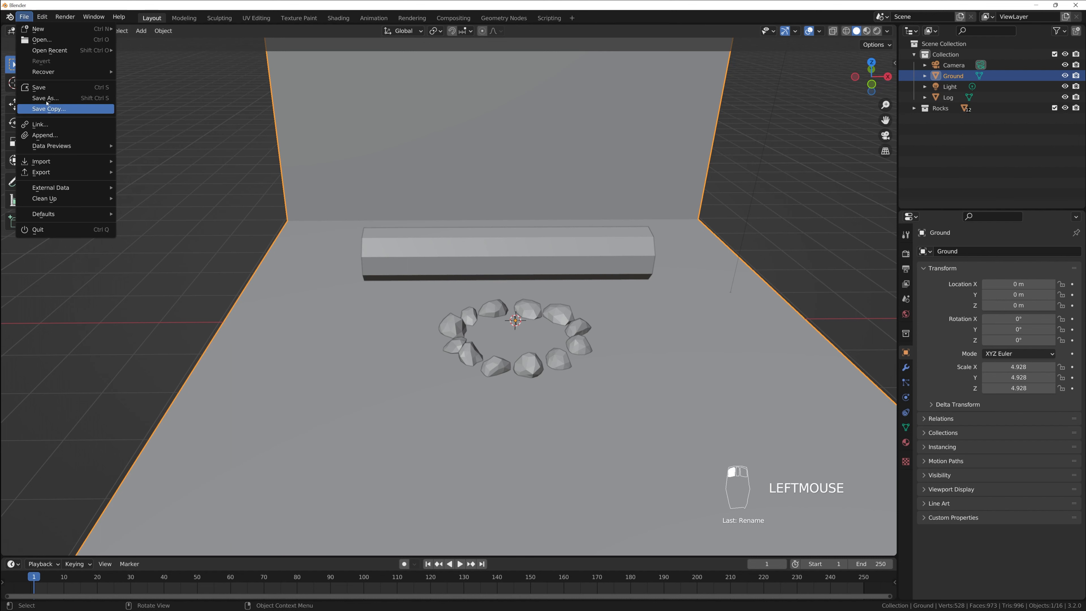
{"action": "left_click", "coordinate": [34, 98]}
{"action": "left_click", "coordinate": [440, 201]}
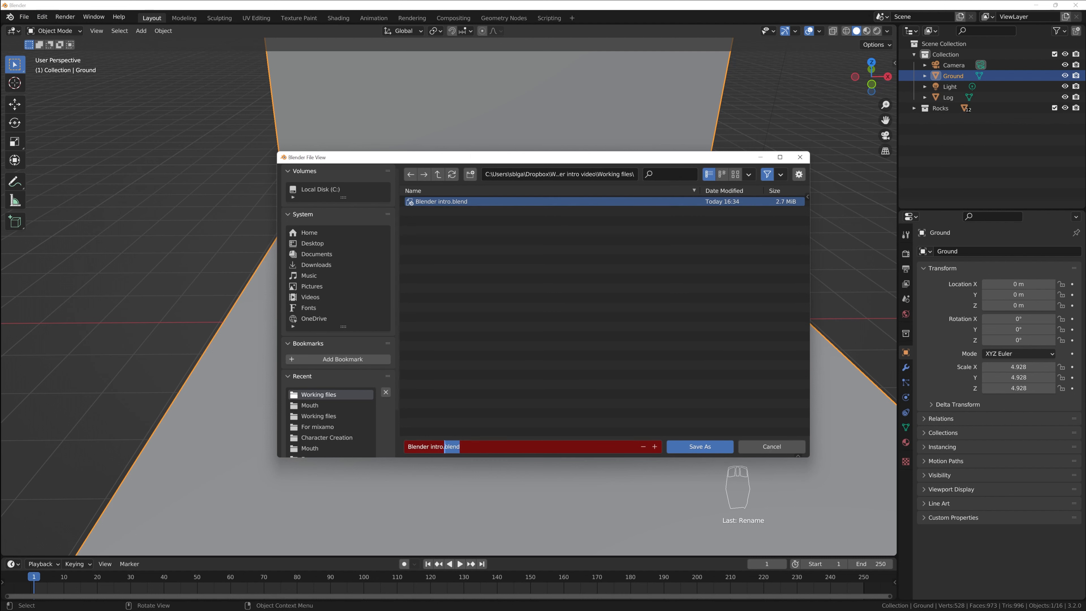
{"action": "type", "text": "v2"}
{"action": "left_click", "coordinate": [699, 447]}
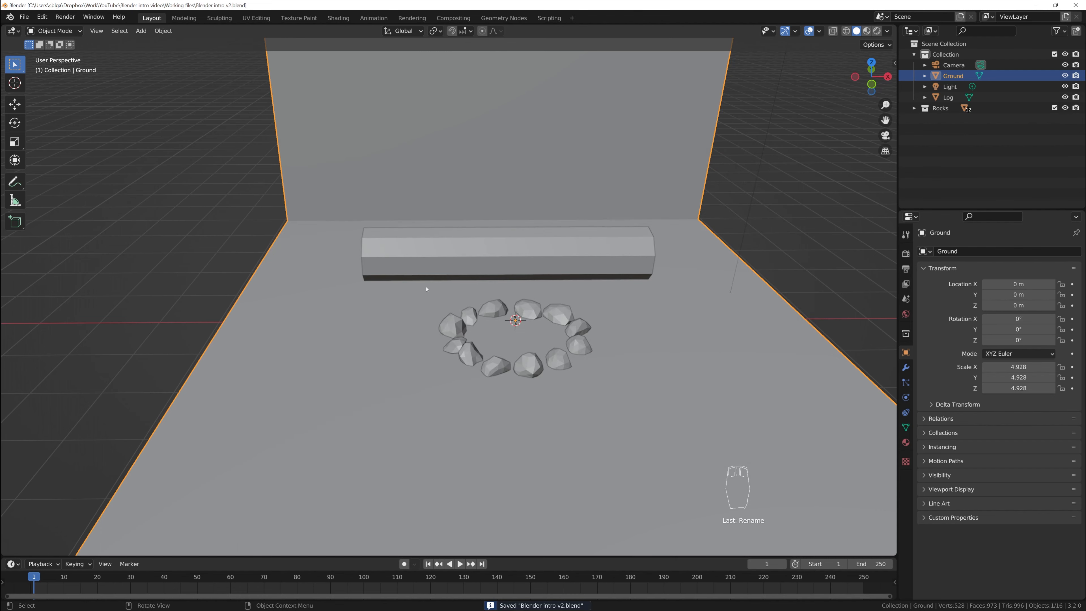
{"action": "middle_click_drag", "start_coordinate": [377, 324], "coordinate": [388, 326]}
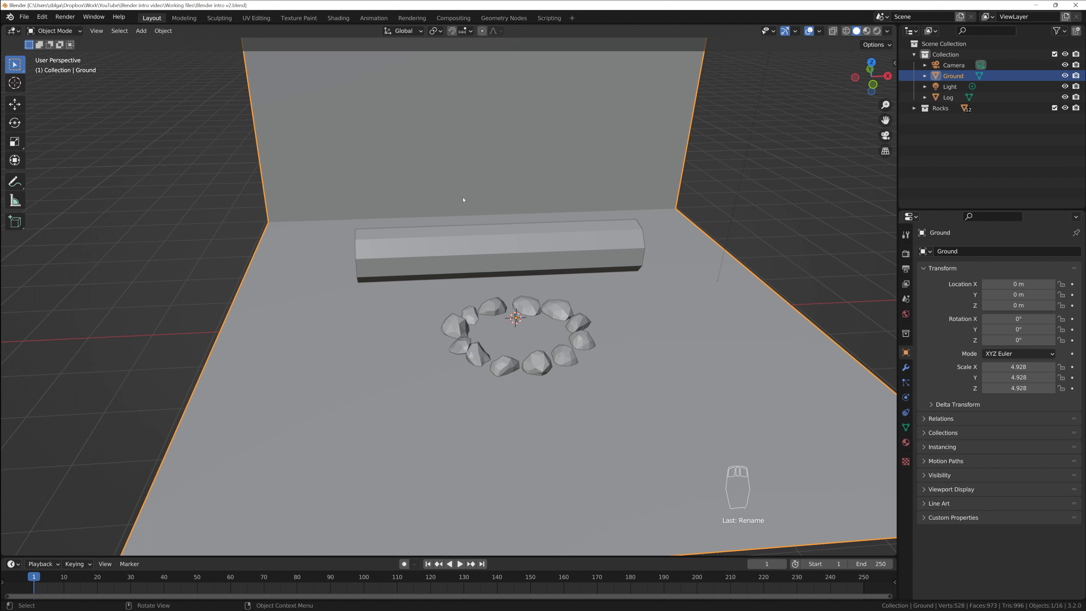
{"action": "key", "text": "ctrl+s"}
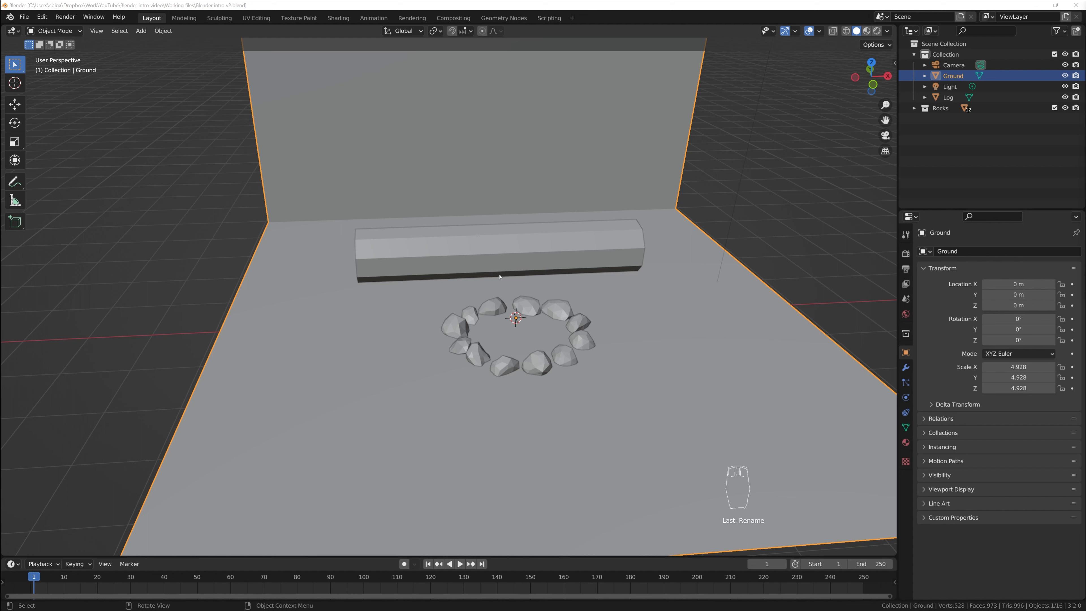
- Add a cylinder at the world origin and shrink it into a stick, about 0.122 in X and Y and 0.591 in Z
{"action": "left_click", "coordinate": [383, 263]}
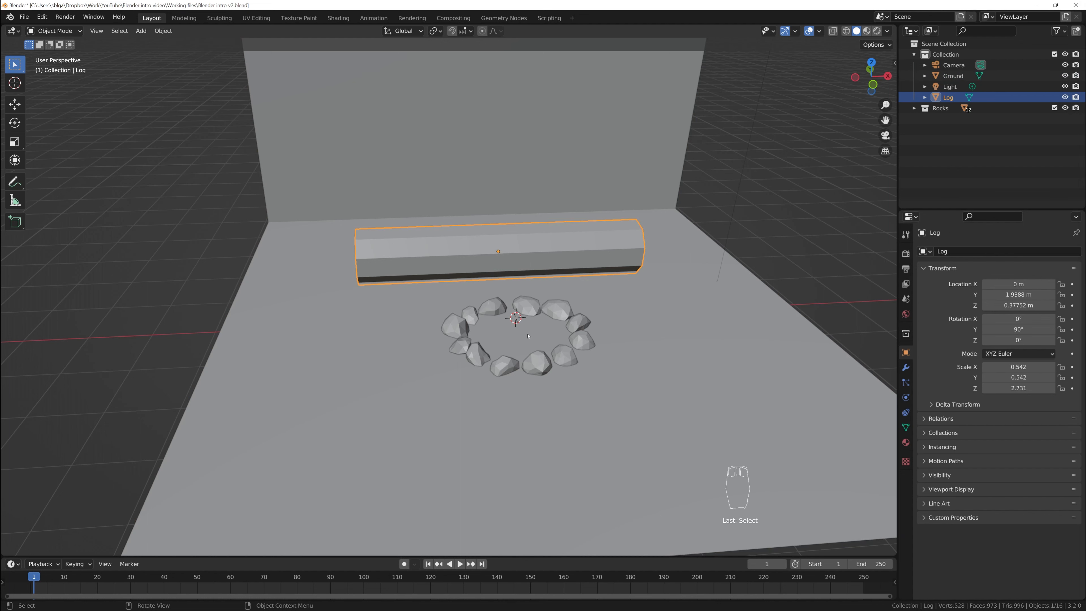
{"action": "key", "text": "shift+a"}
{"action": "mouse_move", "coordinate": [525, 333]}
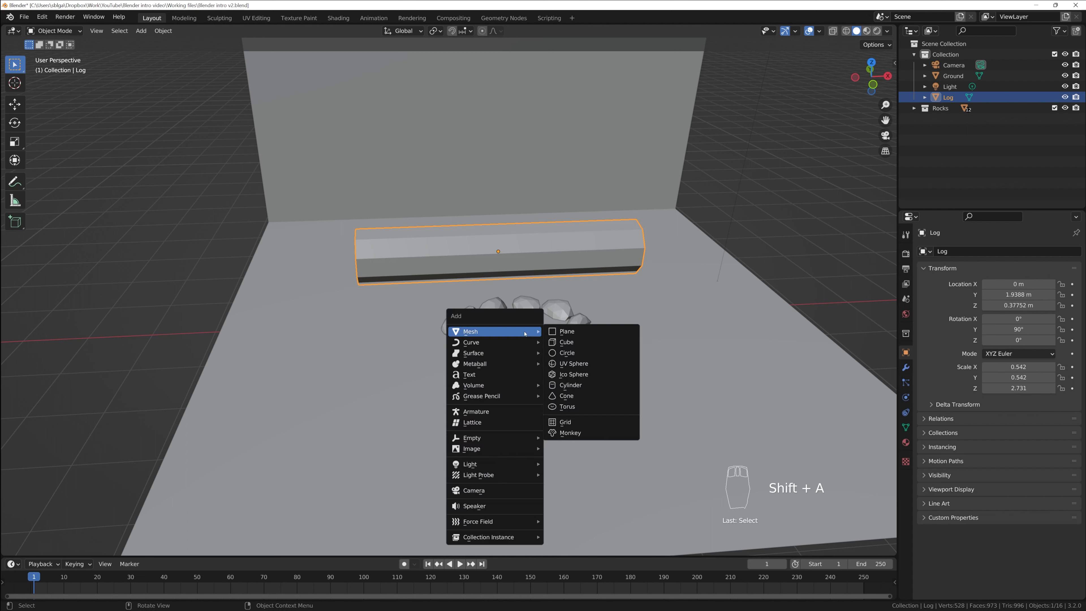
{"action": "left_click", "coordinate": [585, 385]}
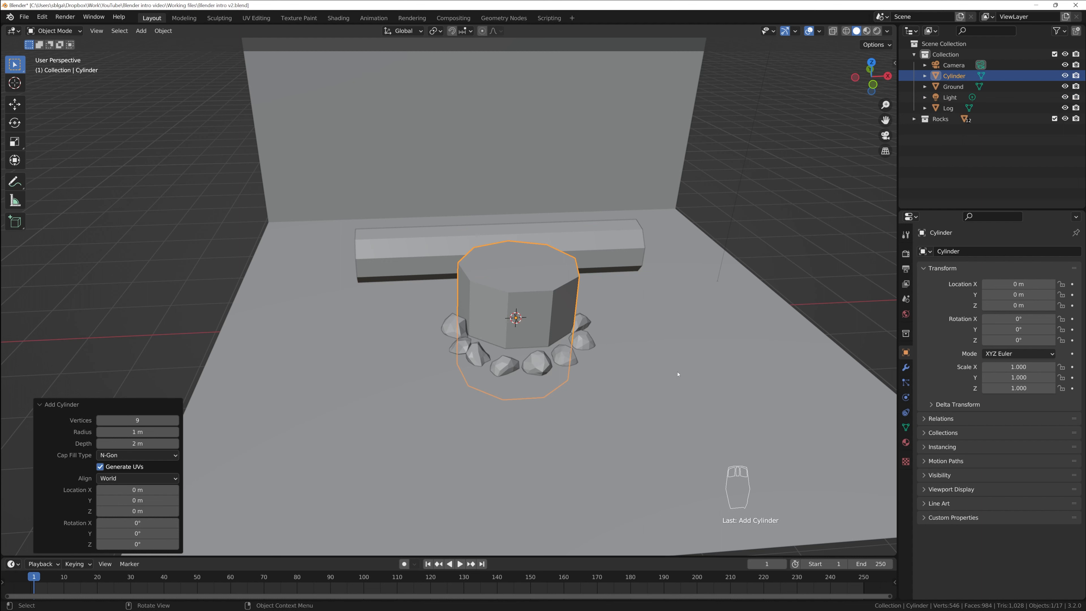
{"action": "key", "text": "s"}
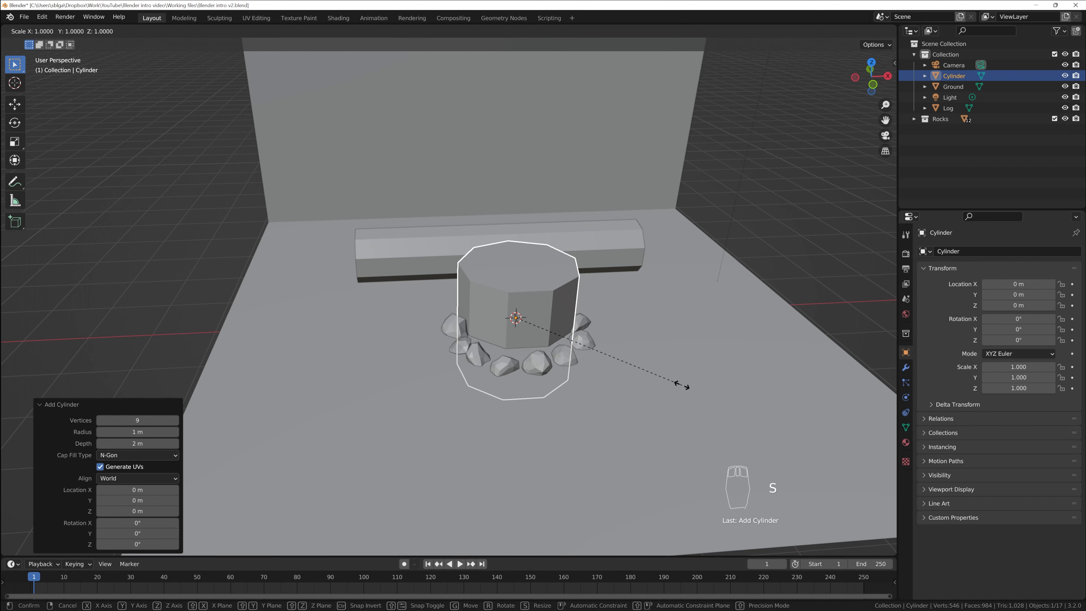
{"action": "key", "text": "shift+z"}
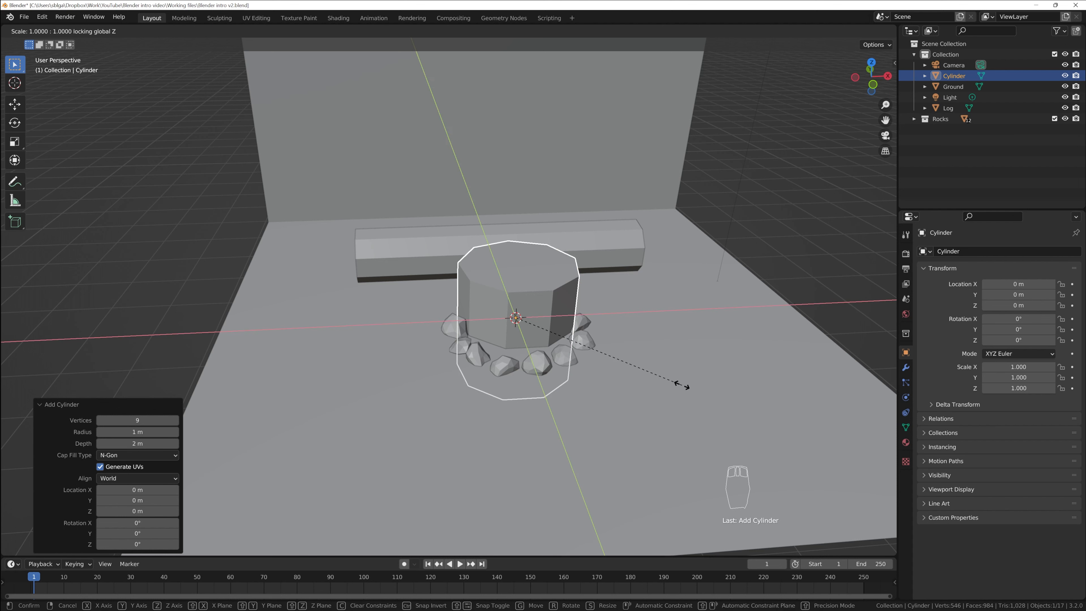
{"action": "left_click", "coordinate": [538, 321]}
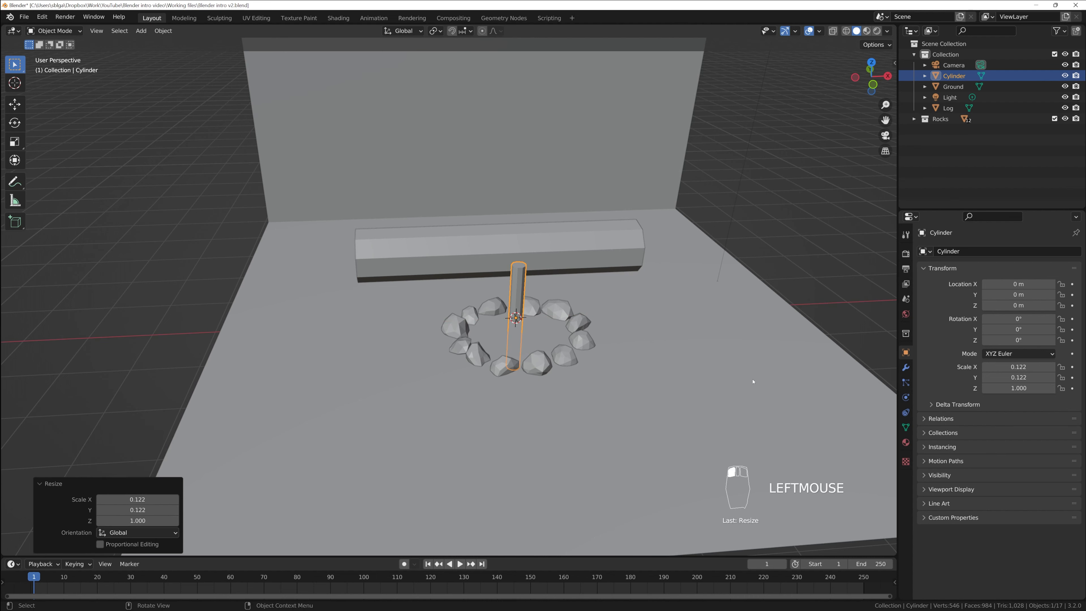
{"action": "key", "text": "s"}
{"action": "key", "text": "z"}
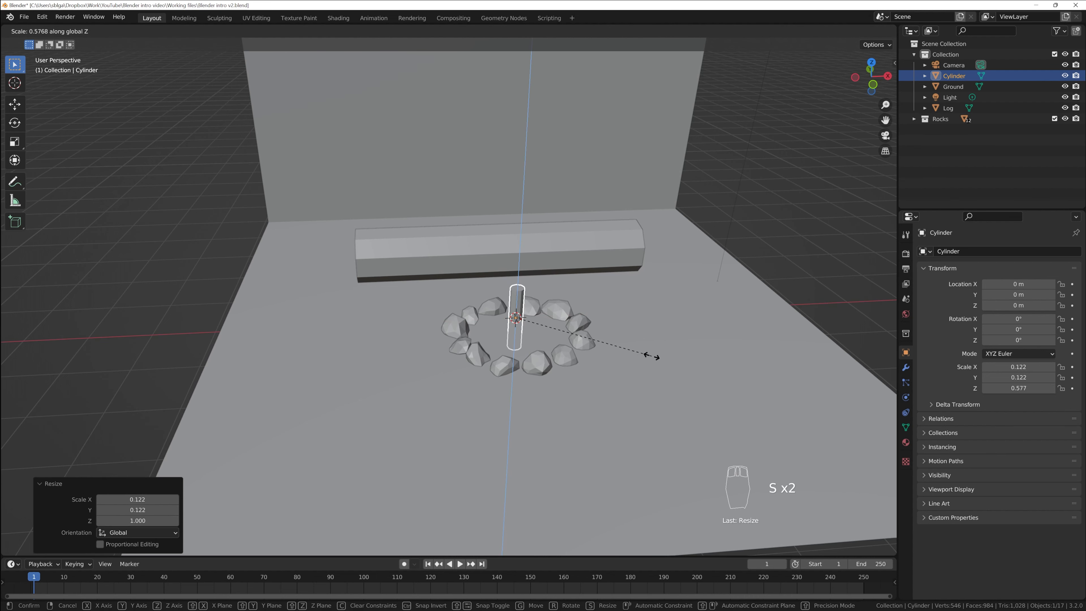
{"action": "left_click", "coordinate": [617, 347]}
- Raise the stick above the ground, tilt it about 24° and position it inside the rock ring
{"action": "middle_click_drag", "start_coordinate": [618, 348], "coordinate": [608, 379]}
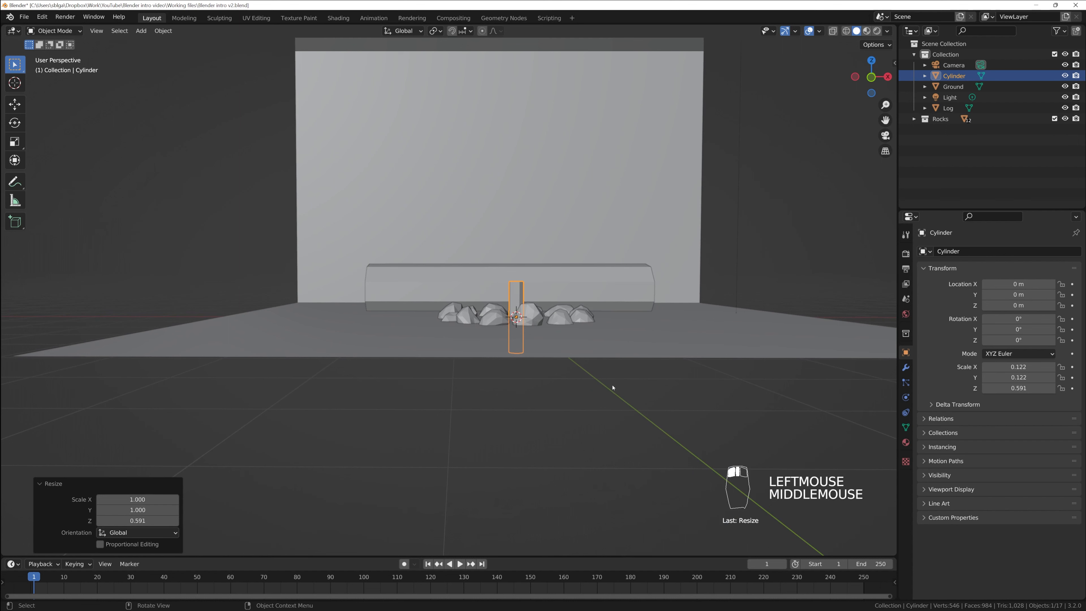
{"action": "key", "text": "g"}
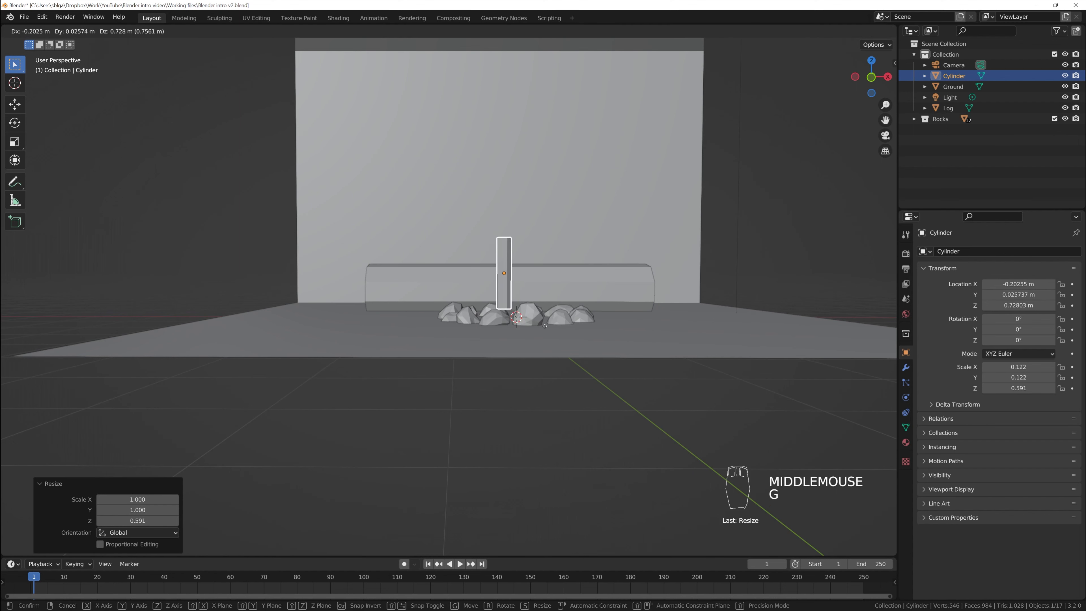
{"action": "left_click", "coordinate": [544, 340]}
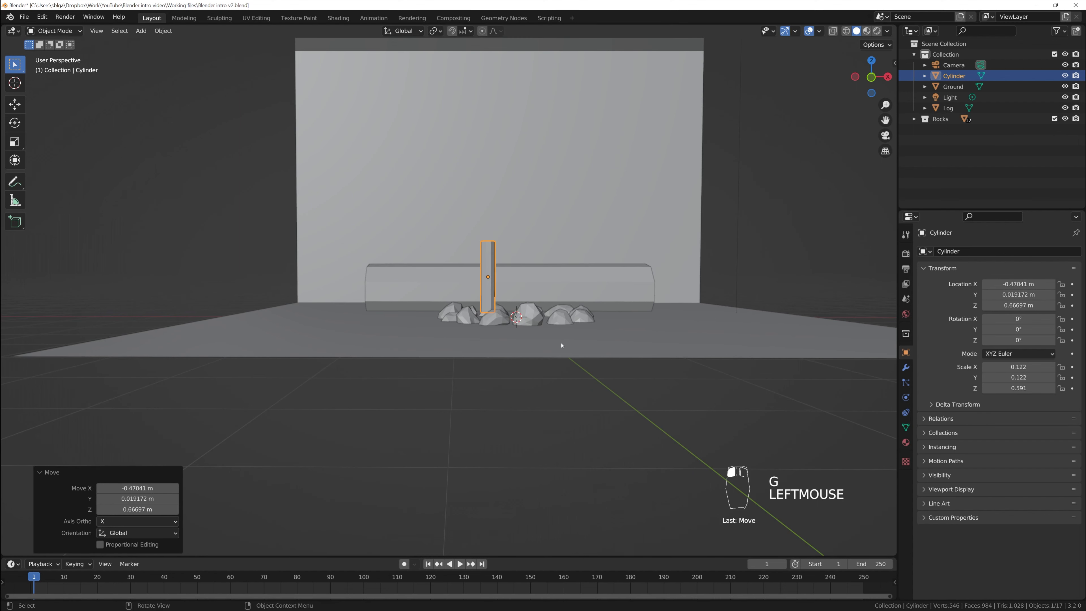
{"action": "key", "text": "r"}
{"action": "left_click", "coordinate": [528, 367]}
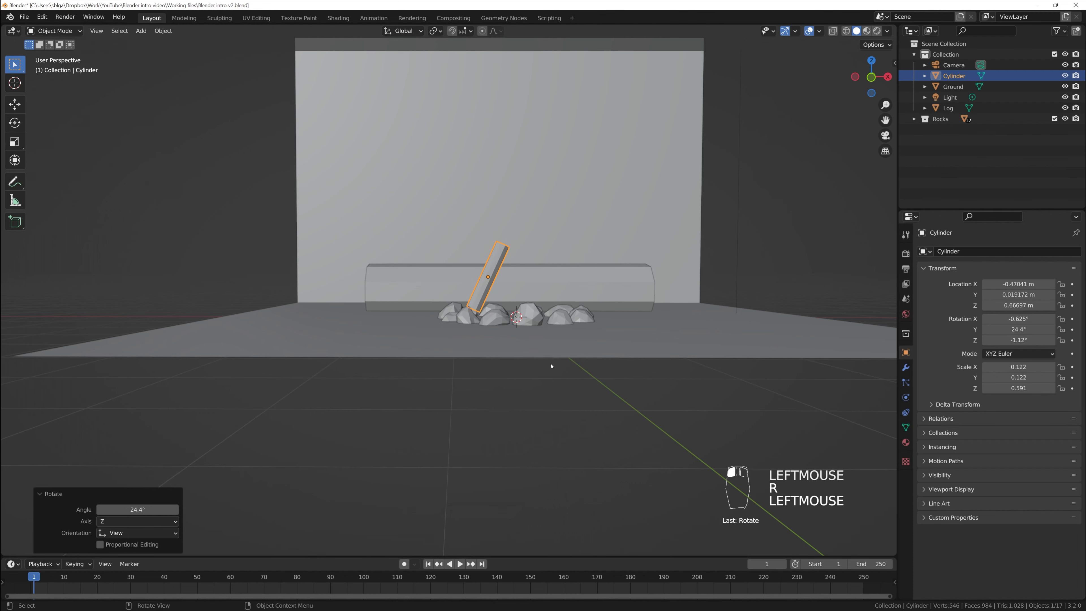
{"action": "mouse_move", "coordinate": [551, 366]}
{"action": "middle_mouse_down"}
{"action": "mouse_move", "coordinate": [515, 366]}
{"action": "mouse_move", "coordinate": [545, 349]}
{"action": "middle_mouse_up"}
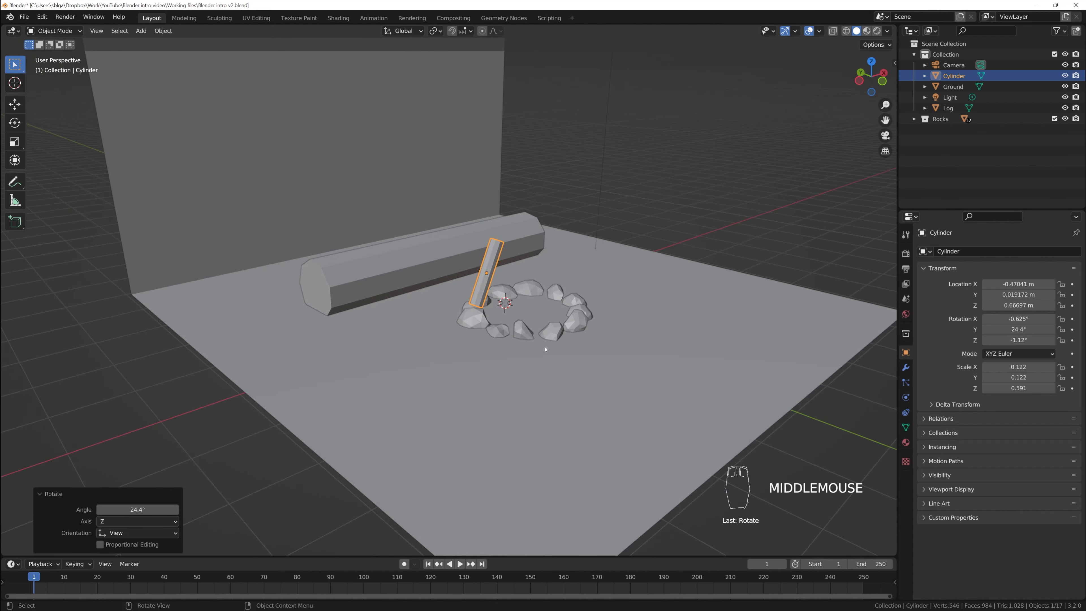
{"action": "key", "text": "g"}
{"action": "left_click", "coordinate": [569, 365]}
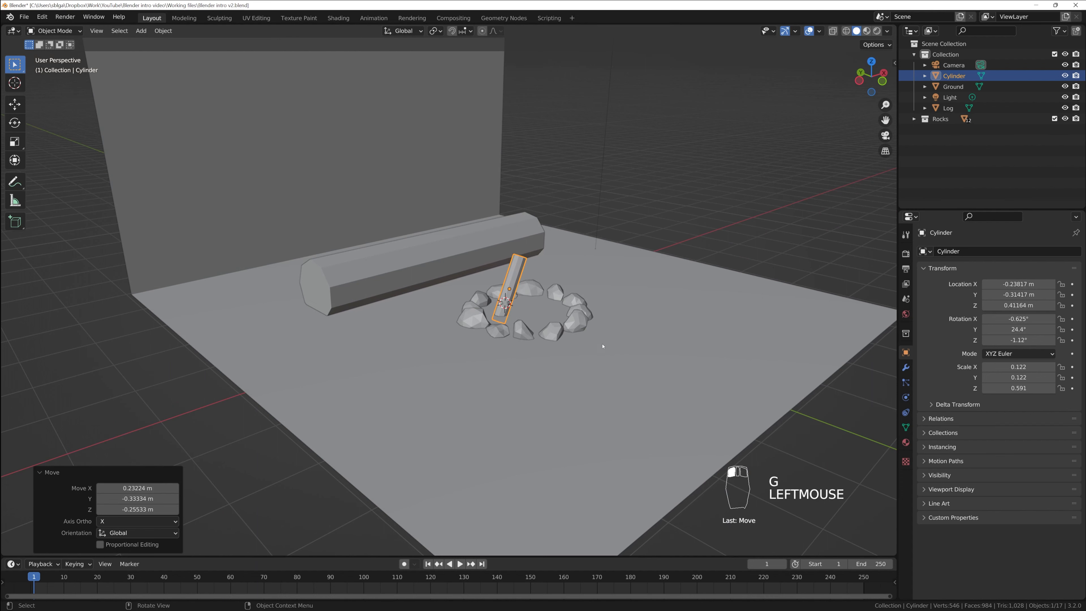
- In top view, rotate the stick about 47° so it points diagonally towards the centre of the rock ring
{"action": "scroll", "coordinate": [603, 346], "scroll_direction": "up", "scroll_amount": 3}
{"action": "middle_click_drag", "start_coordinate": [603, 345], "coordinate": [531, 361]}
{"action": "scroll", "coordinate": [504, 327], "scroll_direction": "down", "scroll_amount": 3}
{"action": "scroll", "coordinate": [526, 358], "scroll_direction": "down", "scroll_amount": 1}
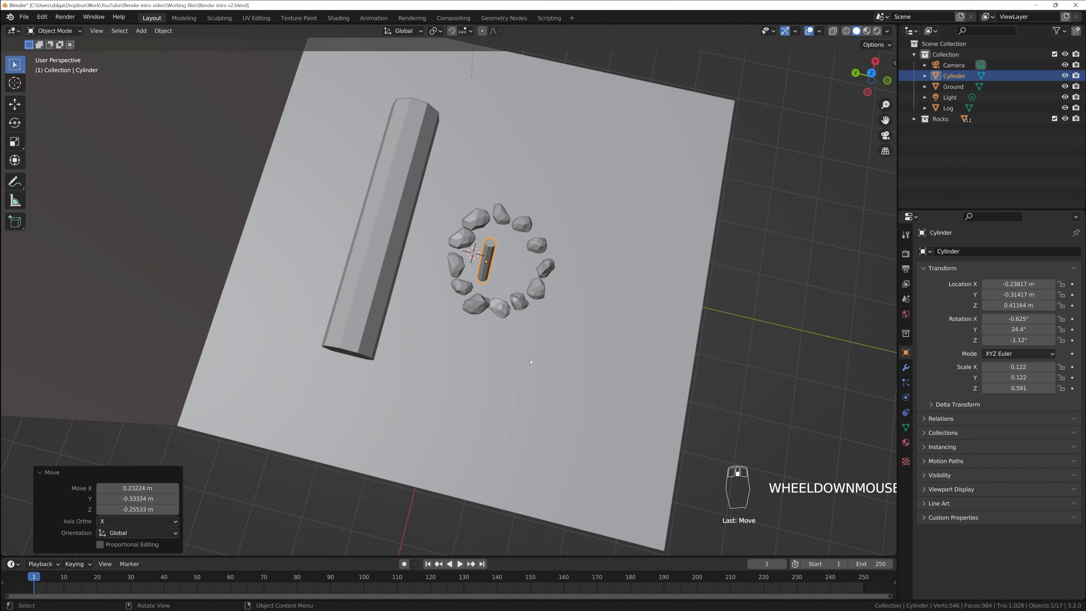
{"action": "key", "text": "KP_7"}
{"action": "key", "text": "r"}
{"action": "left_click", "coordinate": [494, 392]}
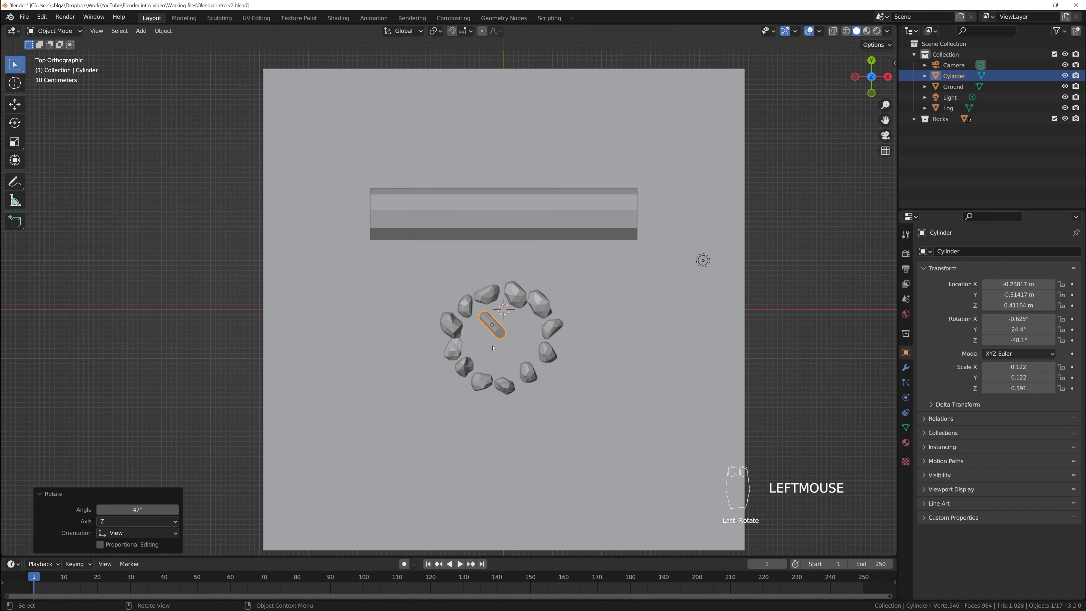
- Duplicate the stick about 0.6 m towards the front of the ring and rotate the copy about -93° in top view
{"action": "key", "text": "shift+d"}
{"action": "left_click", "coordinate": [487, 377]}
{"action": "key", "text": "r"}
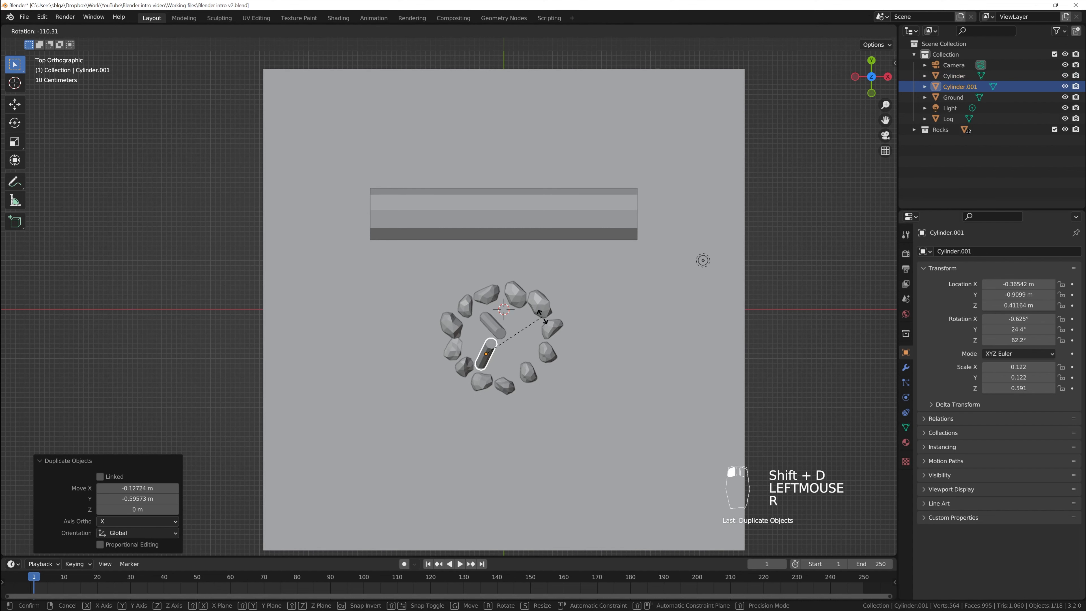
{"action": "left_click", "coordinate": [543, 340]}
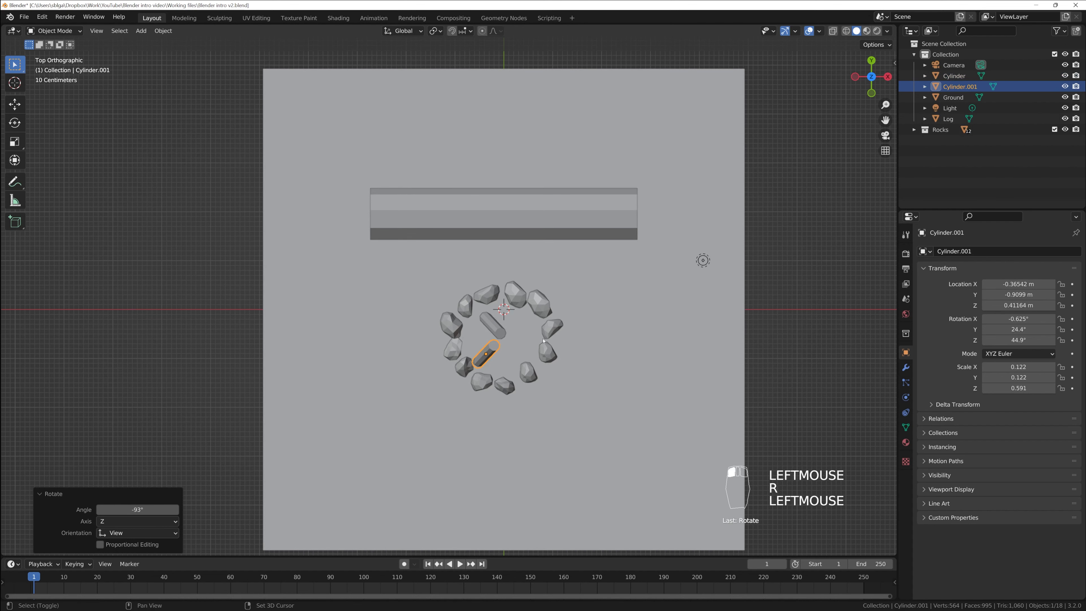
- Duplicate the front-left stick to the front right of the ring, rotate it to about 129° in Z and shift it closer to the centre
{"action": "key", "text": "shift+d"}
{"action": "left_click", "coordinate": [579, 340]}
{"action": "key", "text": "r"}
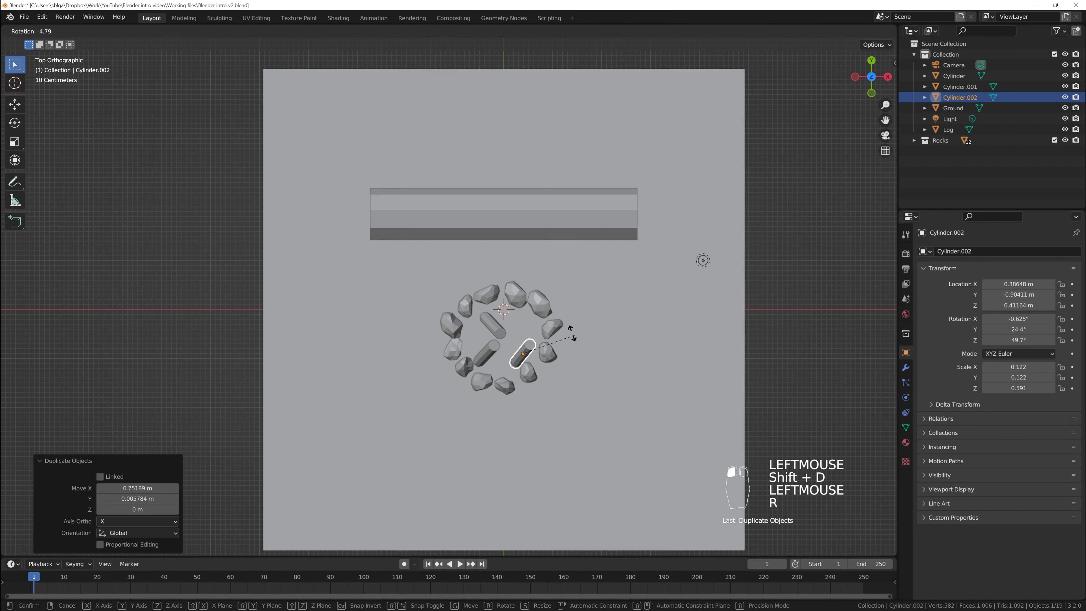
{"action": "left_click", "coordinate": [551, 375]}
{"action": "key", "text": "g"}
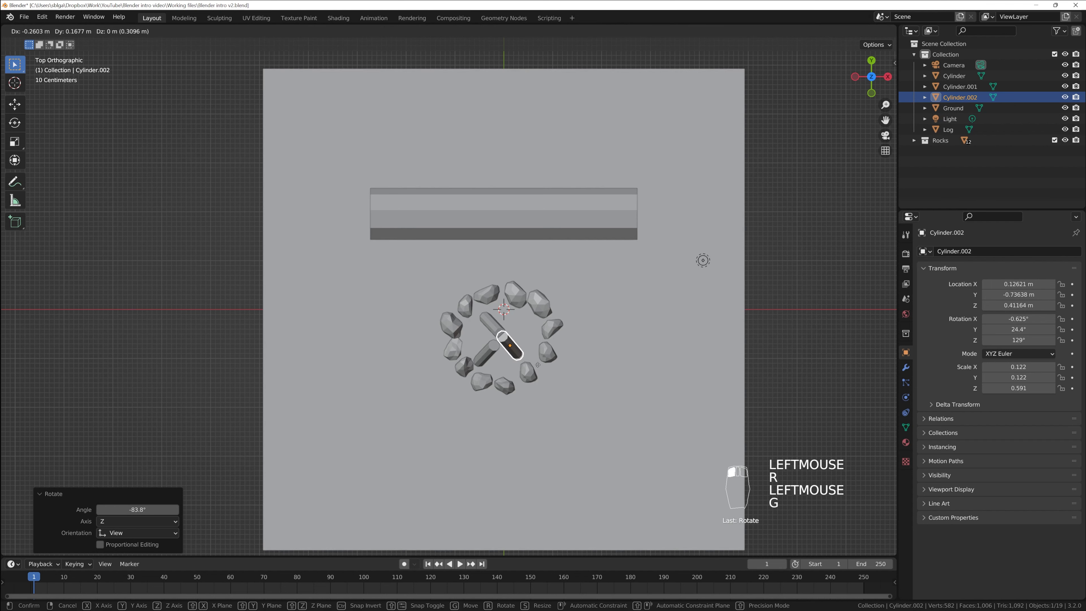
{"action": "left_click", "coordinate": [543, 373]}
- Duplicate the front-right stick about 0.5 m towards the back of the ring and rotate the copy about -79°
{"action": "key", "text": "shift+d"}
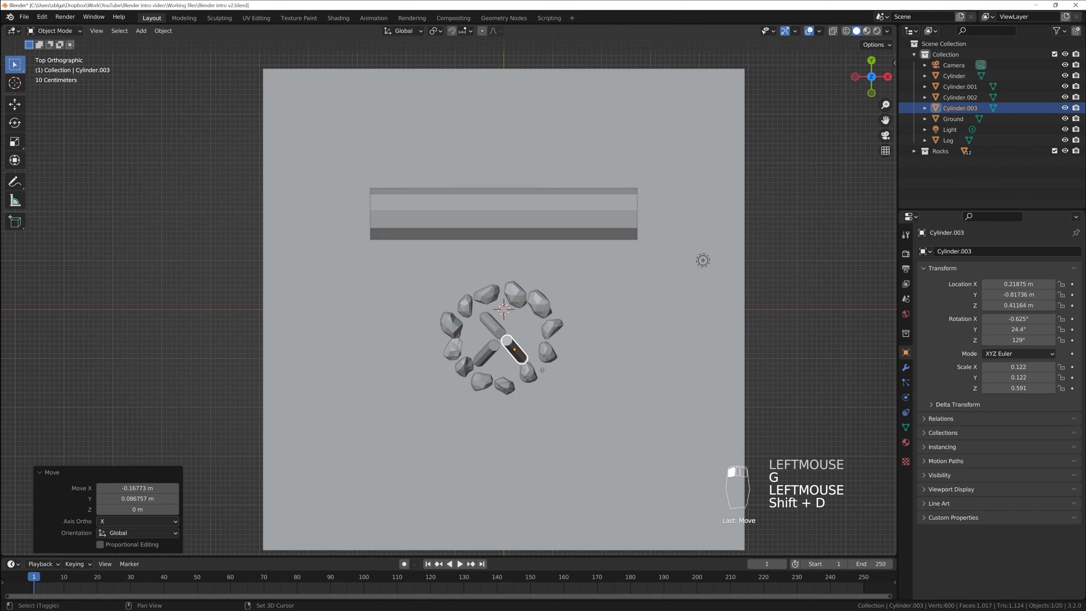
{"action": "left_click", "coordinate": [547, 347]}
{"action": "key", "text": "r"}
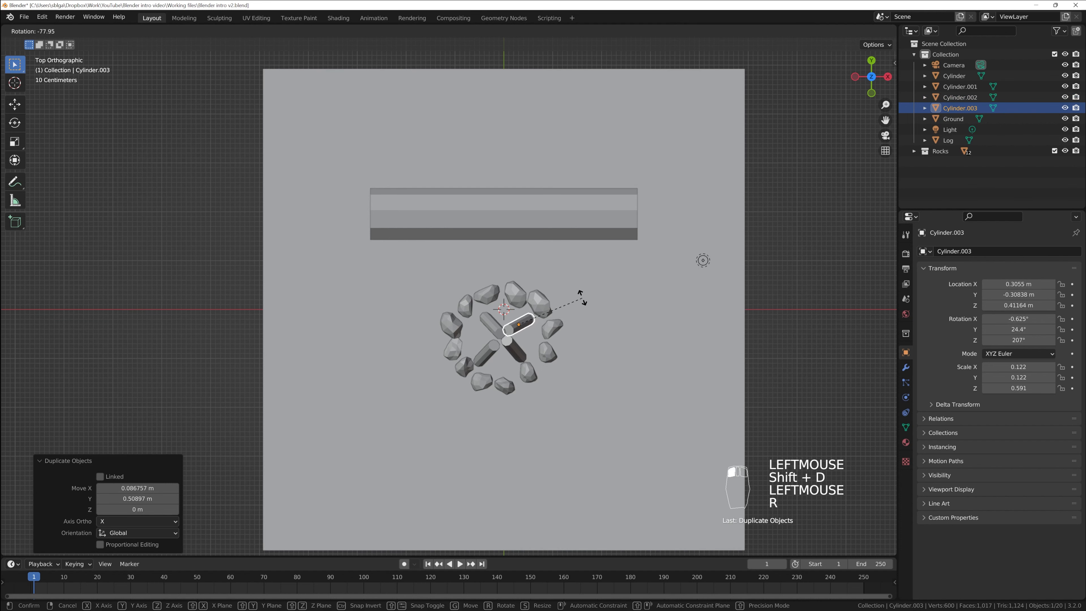
{"action": "left_click", "coordinate": [581, 299]}
- Duplicate the back-right stick to the back of the ring, turn it towards the centre and adjust its tilt by about 9°
{"action": "key", "text": "shift+d"}
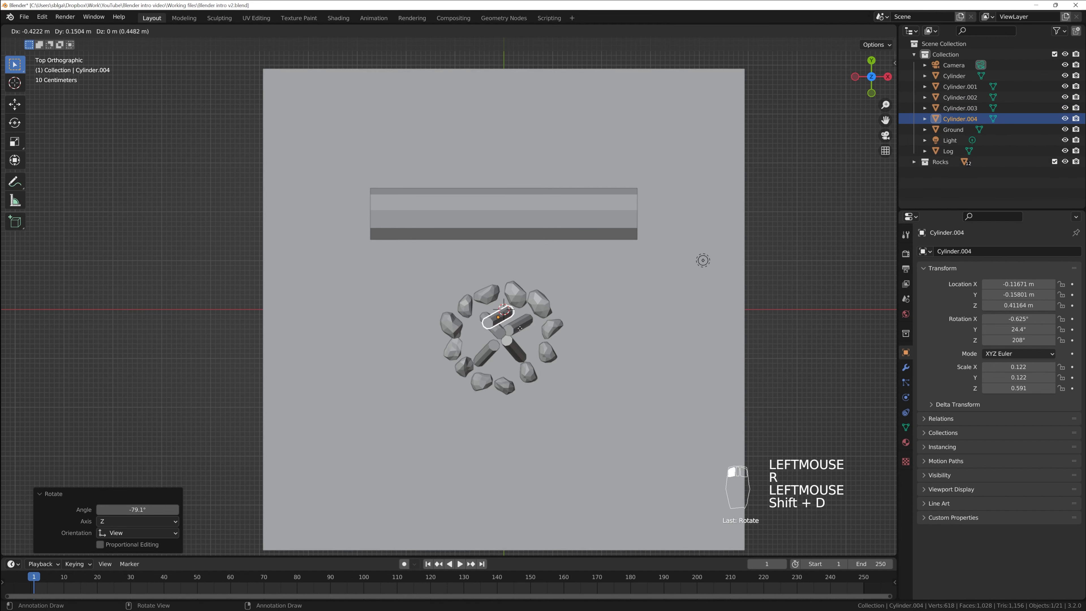
{"action": "left_click", "coordinate": [520, 322]}
{"action": "key", "text": "r"}
{"action": "left_click", "coordinate": [565, 296]}
{"action": "middle_click_drag", "start_coordinate": [565, 296], "coordinate": [425, 378]}
{"action": "key", "text": "r"}
{"action": "left_click", "coordinate": [463, 330]}
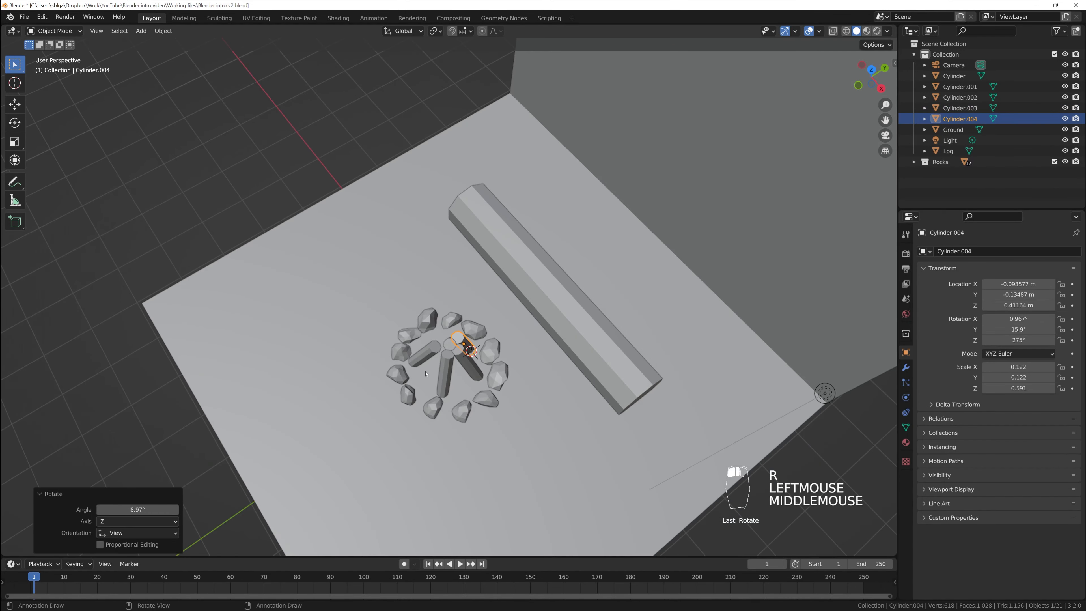
- In top view, duplicate Cylinder.001 about 0.37 m towards the back and rotate the copy to fill the gap on the ring's left side
{"action": "key", "text": "KP_7"}
{"action": "left_click", "coordinate": [490, 355]}
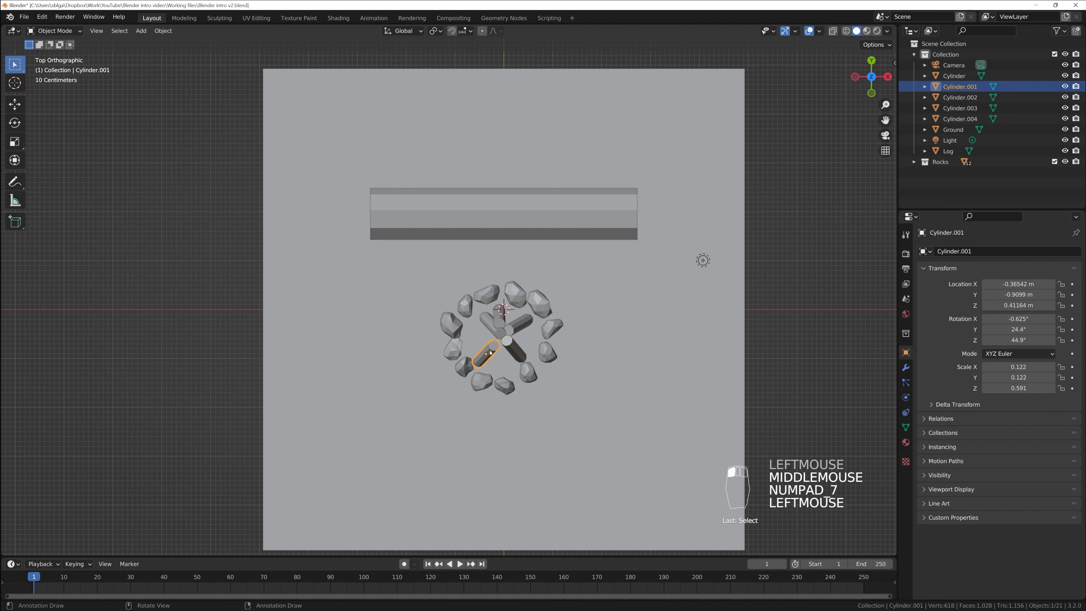
{"action": "key", "text": "shift+d"}
{"action": "left_click", "coordinate": [483, 337]}
{"action": "key", "text": "r"}
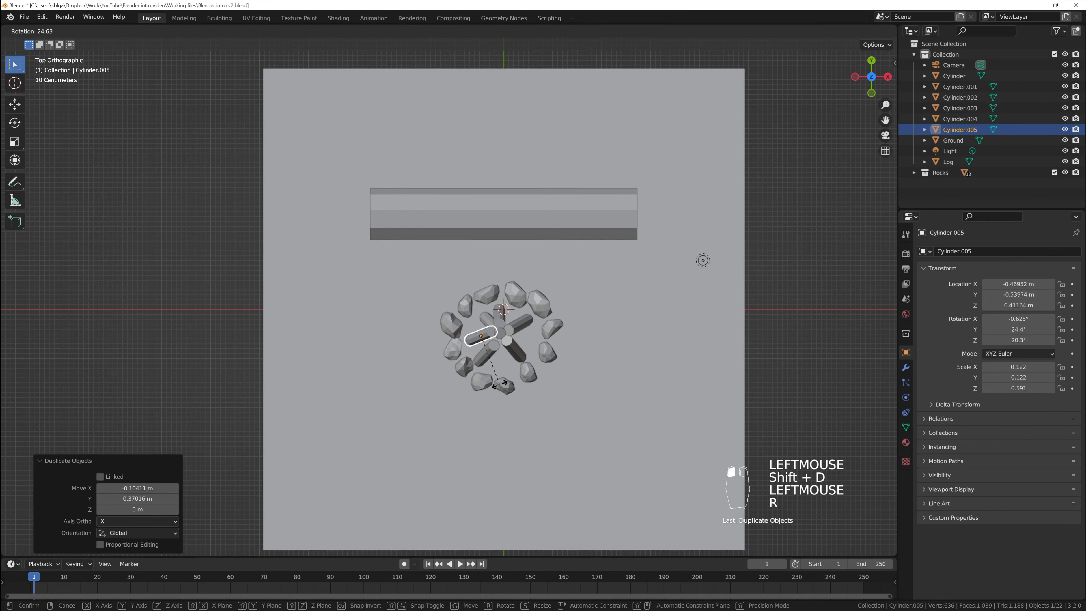
{"action": "left_click", "coordinate": [476, 386]}
- From a low perspective view, rotate the newest stick about -8° so it leans against the other sticks
{"action": "middle_click_drag", "start_coordinate": [475, 386], "coordinate": [525, 315]}
{"action": "key", "text": "r"}
{"action": "left_click", "coordinate": [528, 312]}
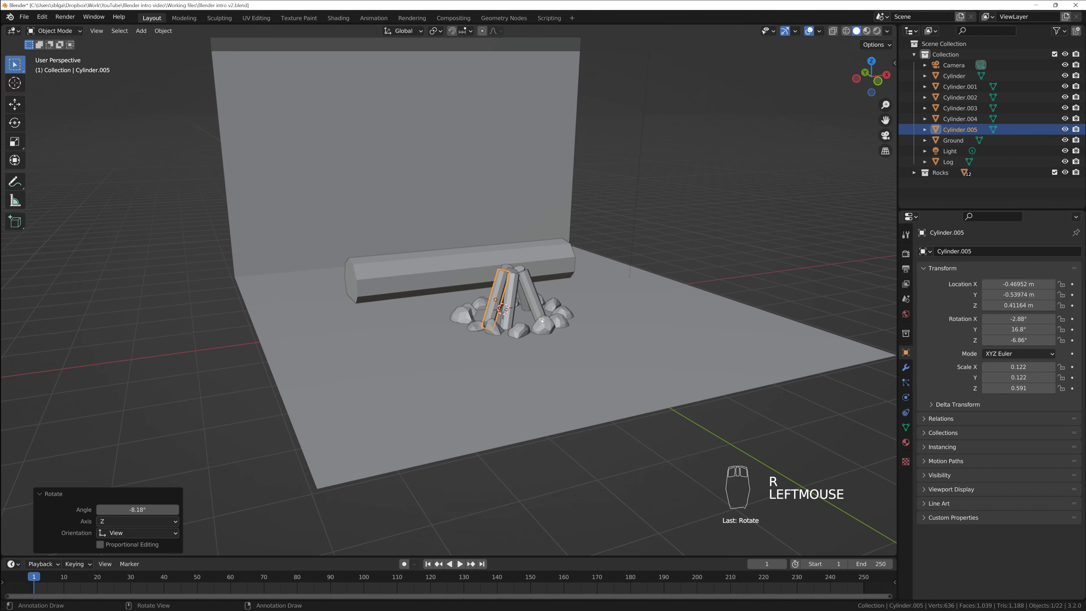
{"action": "middle_click_drag", "start_coordinate": [534, 317], "coordinate": [534, 324]}
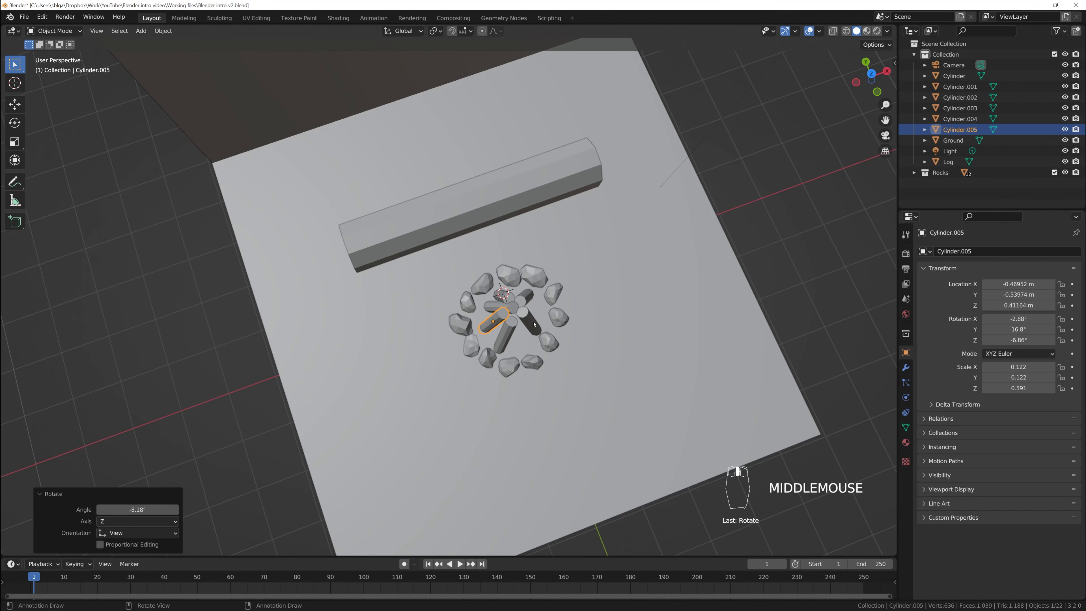
- In top view, duplicate the ring's front-left stick, Cylinder.001, about 0.37 m to the right
{"action": "key", "text": "KP_7"}
{"action": "left_click", "coordinate": [486, 354]}
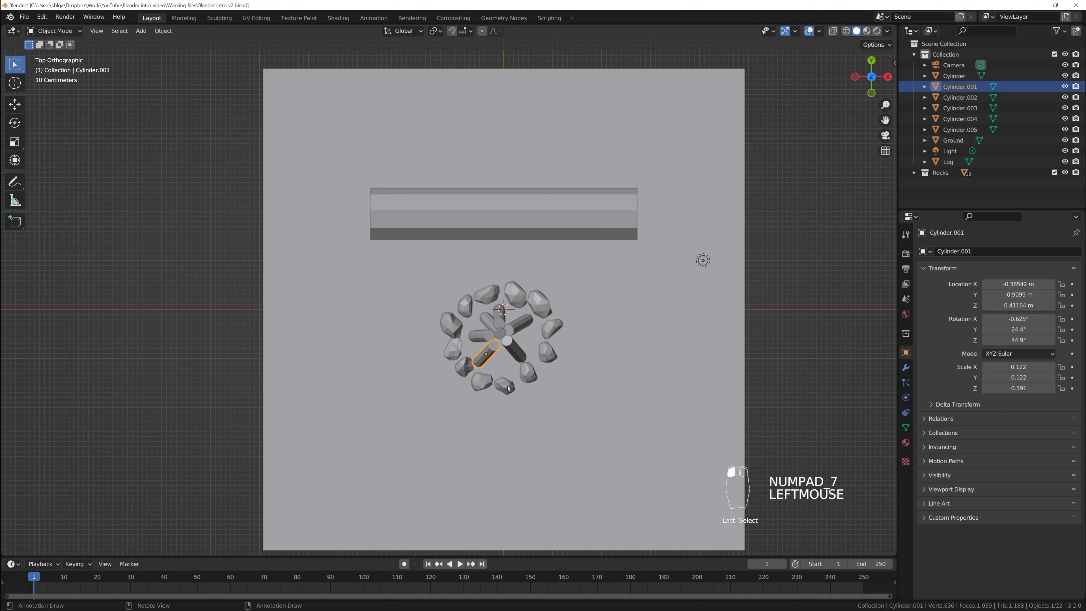
{"action": "key", "text": "shift+d"}
{"action": "left_click", "coordinate": [531, 382]}
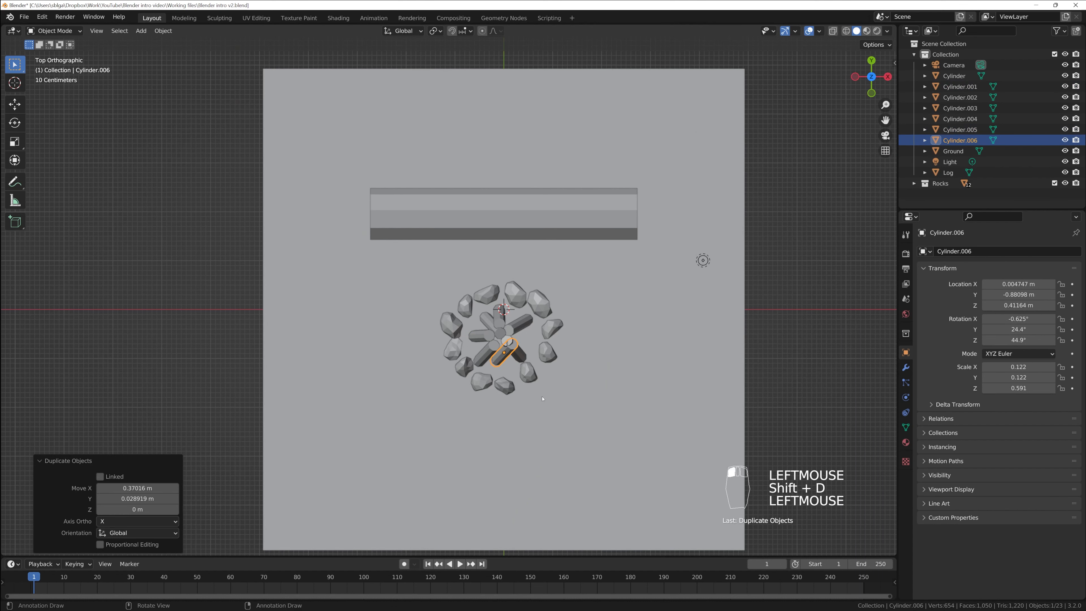
- Rotate the new front stick about -48° around the vertical axis and move it about 0.1 m towards the front rocks
{"action": "key", "text": "r"}
{"action": "left_click", "coordinate": [569, 366]}
{"action": "key", "text": "g"}
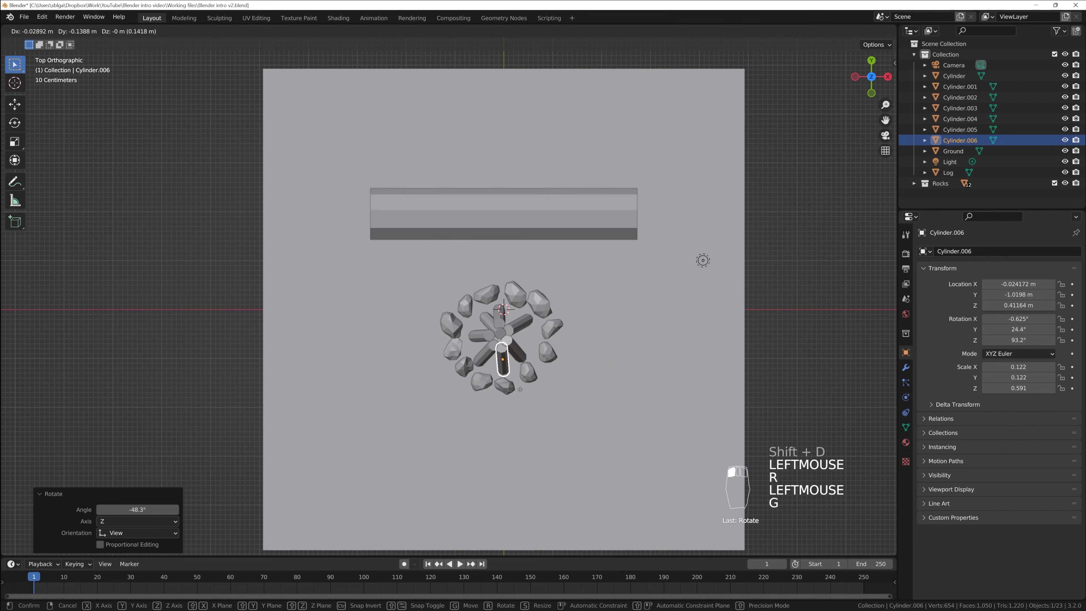
{"action": "left_click", "coordinate": [521, 391]}
{"action": "middle_click_drag", "start_coordinate": [521, 390], "coordinate": [513, 347]}
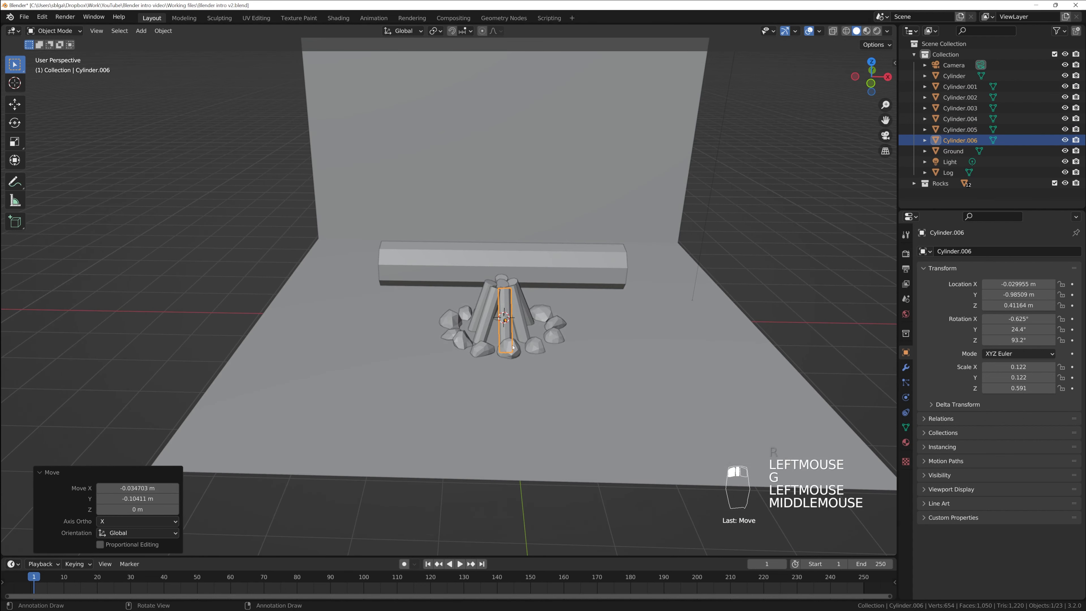
- Scale the stick nearest the log, Cylinder.004, up by about 1.08 and raise it about 0.02 m
{"action": "scroll", "coordinate": [513, 346], "scroll_direction": "up", "scroll_amount": 3}
{"action": "left_click", "coordinate": [534, 347]}
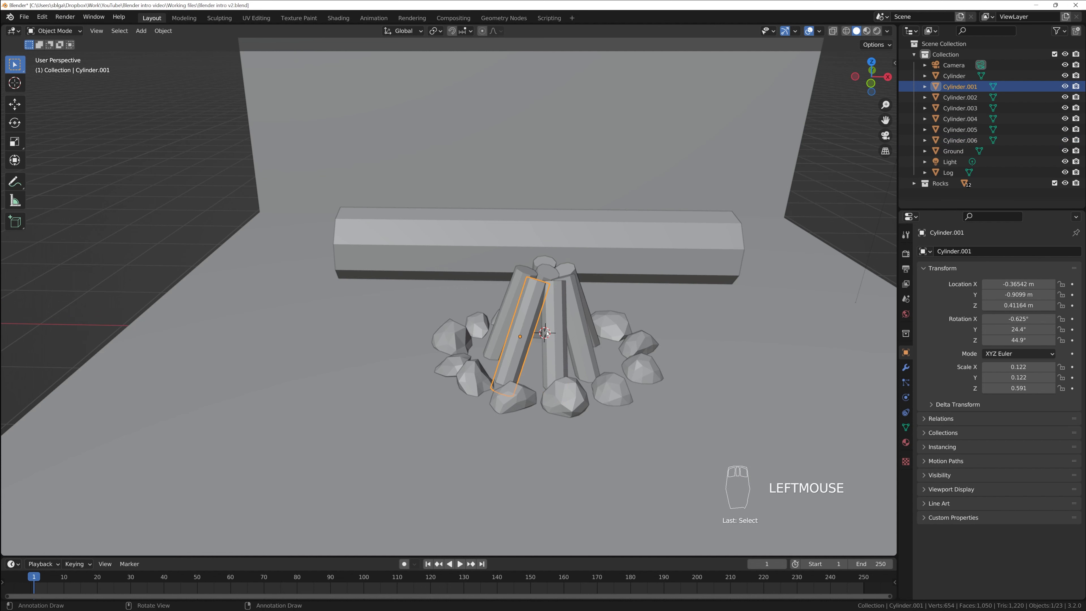
{"action": "middle_click_drag", "start_coordinate": [561, 333], "coordinate": [550, 263]}
{"action": "key", "text": "ctrl+z"}
{"action": "scroll", "coordinate": [539, 260], "scroll_direction": "up", "scroll_amount": 3}
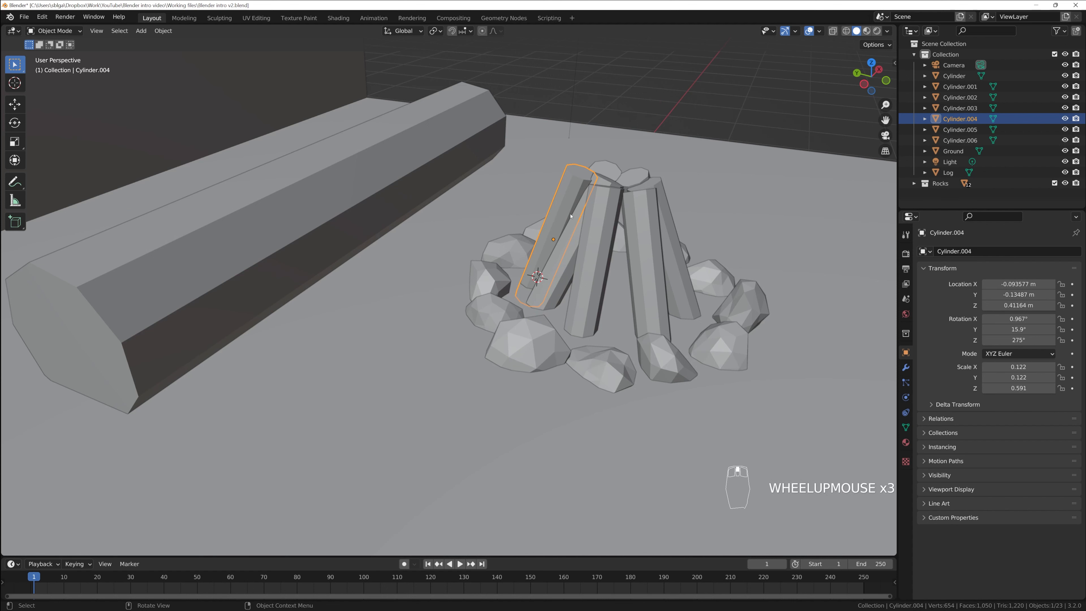
{"action": "key", "text": "s"}
{"action": "left_click", "coordinate": [592, 250]}
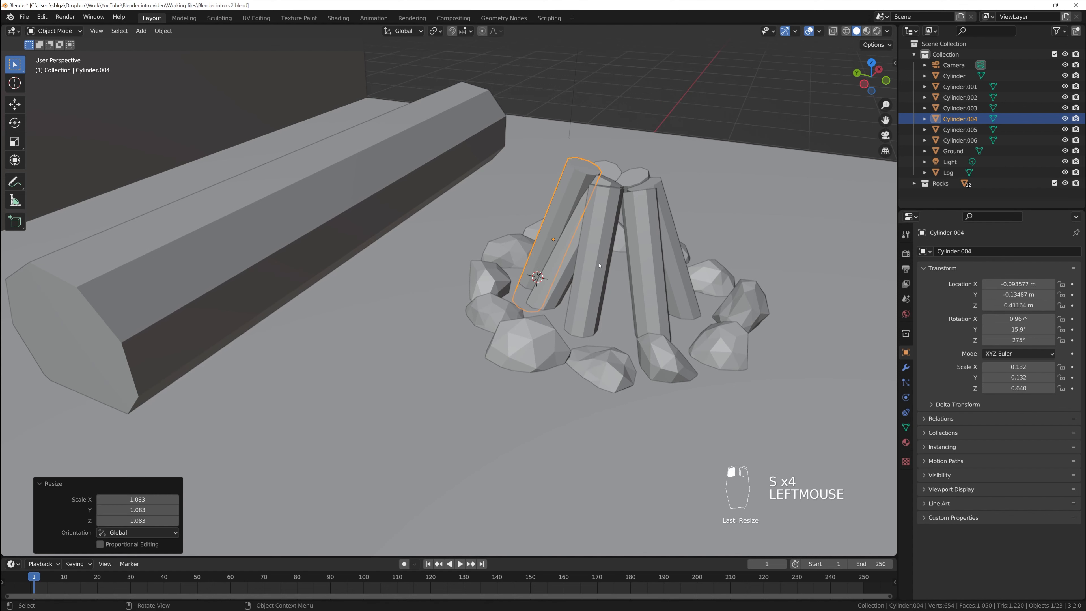
{"action": "key", "text": "g"}
{"action": "left_click", "coordinate": [595, 258]}
{"action": "left_click_drag", "start_coordinate": [595, 258], "coordinate": [604, 258]}
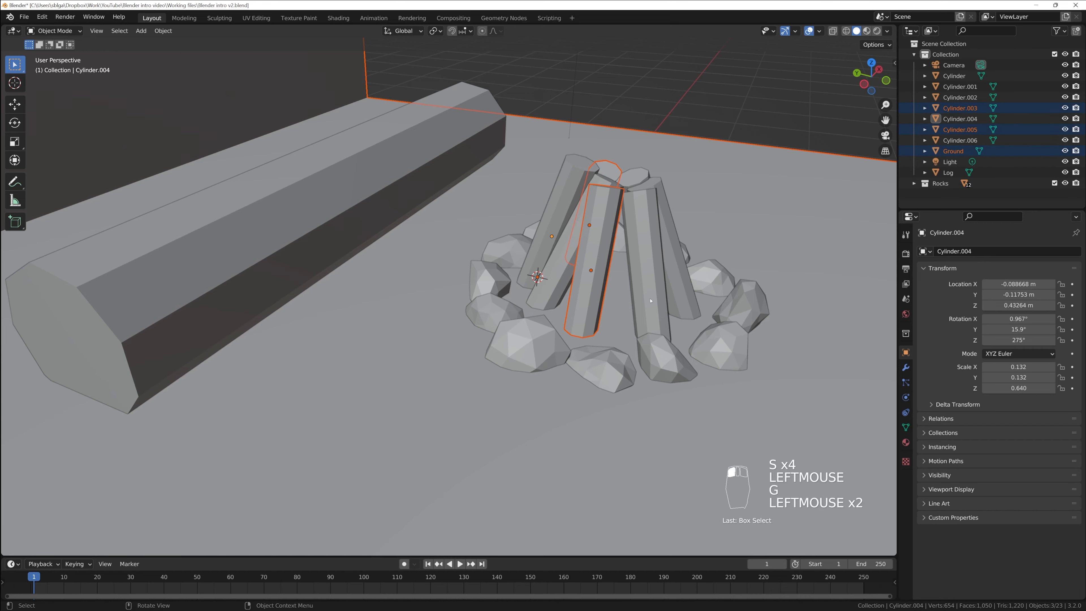
- Scale the front stick of the campfire down uniformly to about 0.84 of its size
{"action": "middle_click_drag", "start_coordinate": [705, 259], "coordinate": [547, 270]}
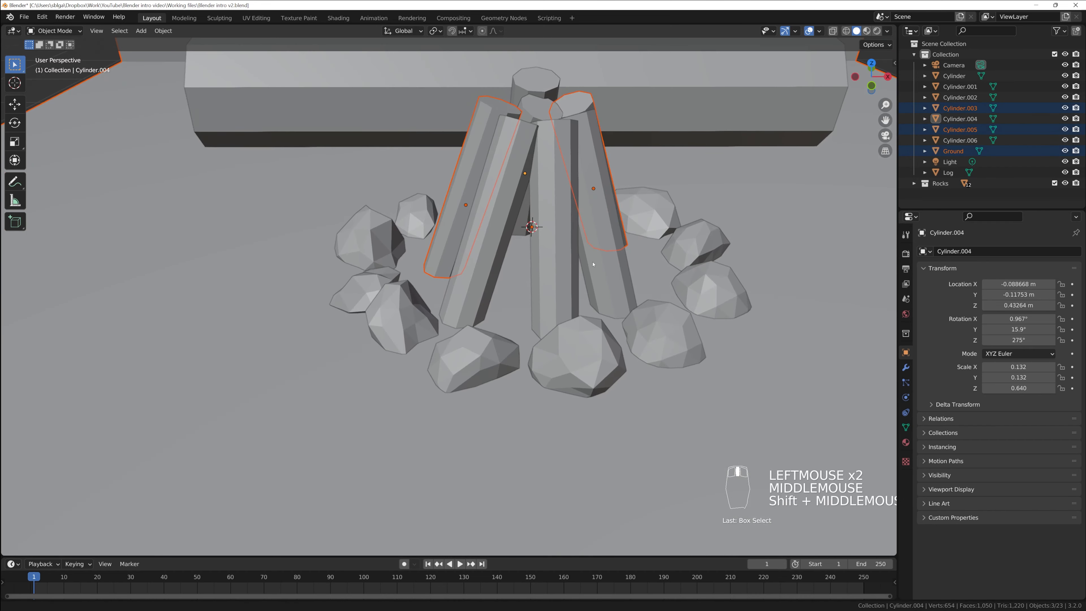
{"action": "left_click", "coordinate": [548, 270]}
{"action": "key", "text": "s"}
{"action": "key", "text": "s"}
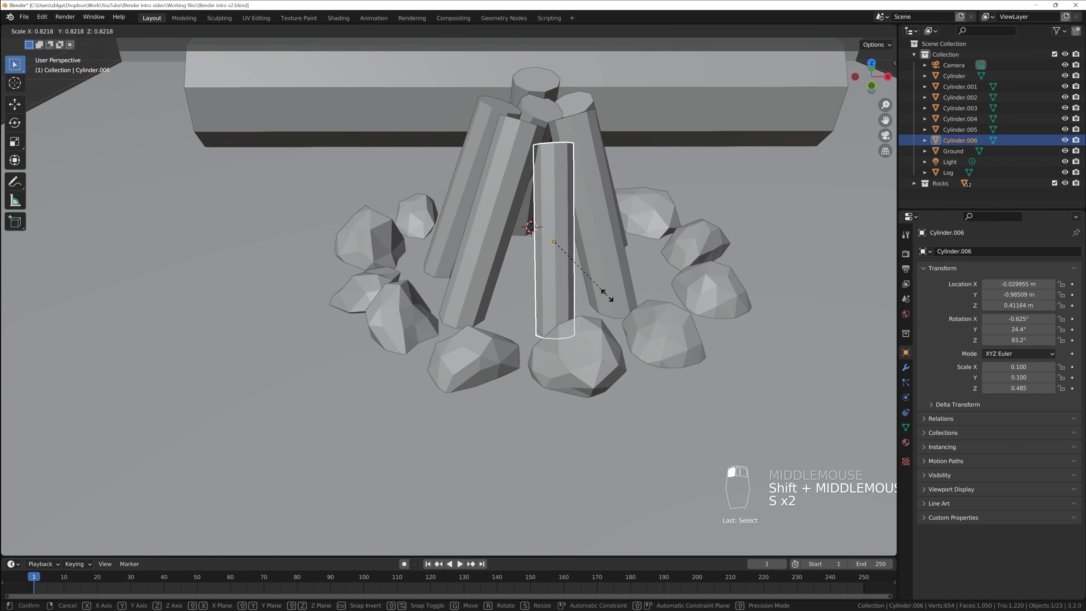
{"action": "left_click", "coordinate": [610, 298]}
- Duplicate the front stick and fit the copy into the gap beside it, tilted and shrunk to a scale of about 0.083, 0.083, 0.402
{"action": "key", "text": "shift+d"}
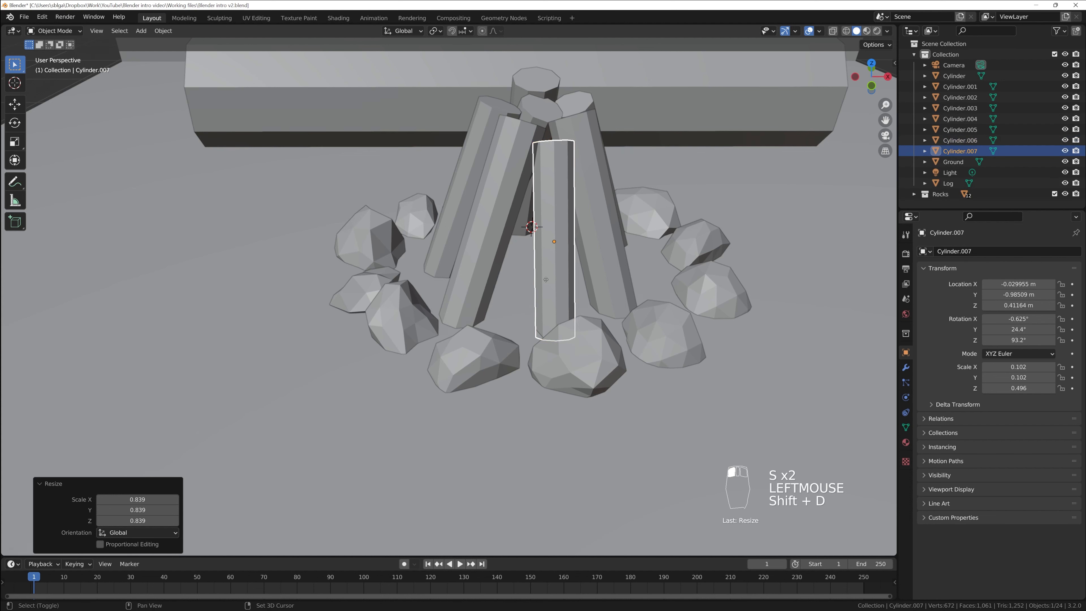
{"action": "left_click", "coordinate": [510, 278]}
{"action": "key", "text": "r"}
{"action": "left_click", "coordinate": [607, 326]}
{"action": "key", "text": "s"}
{"action": "key", "text": "s"}
{"action": "left_click", "coordinate": [591, 313]}
{"action": "key", "text": "g"}
{"action": "left_click", "coordinate": [591, 328]}
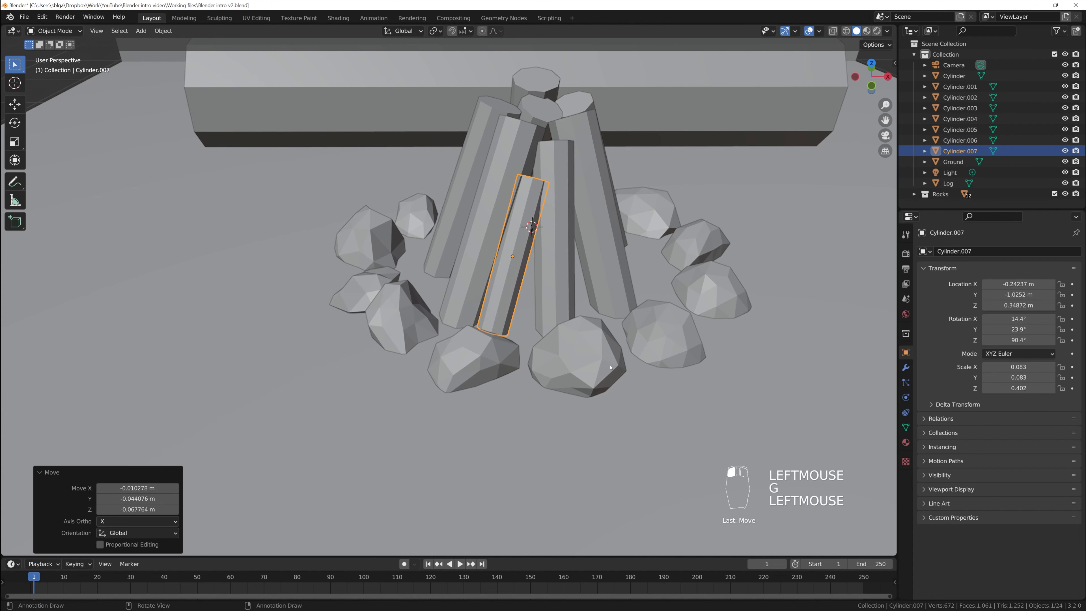
- Review the whole campfire scene and save the Blender file
{"action": "scroll", "coordinate": [642, 367], "scroll_direction": "down", "scroll_amount": 5}
{"action": "middle_click_drag", "start_coordinate": [575, 395], "coordinate": [575, 368]}
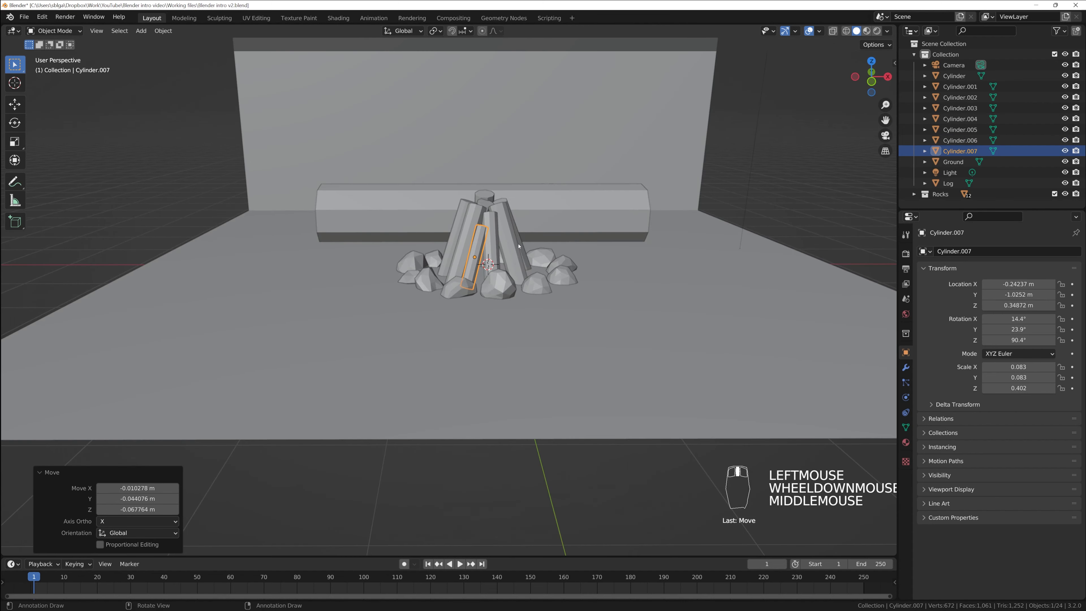
{"action": "scroll", "coordinate": [520, 243], "scroll_direction": "up", "scroll_amount": 3}
{"action": "scroll", "coordinate": [519, 242], "scroll_direction": "down", "scroll_amount": 5}
{"action": "middle_click_drag", "start_coordinate": [519, 242], "coordinate": [505, 270]}
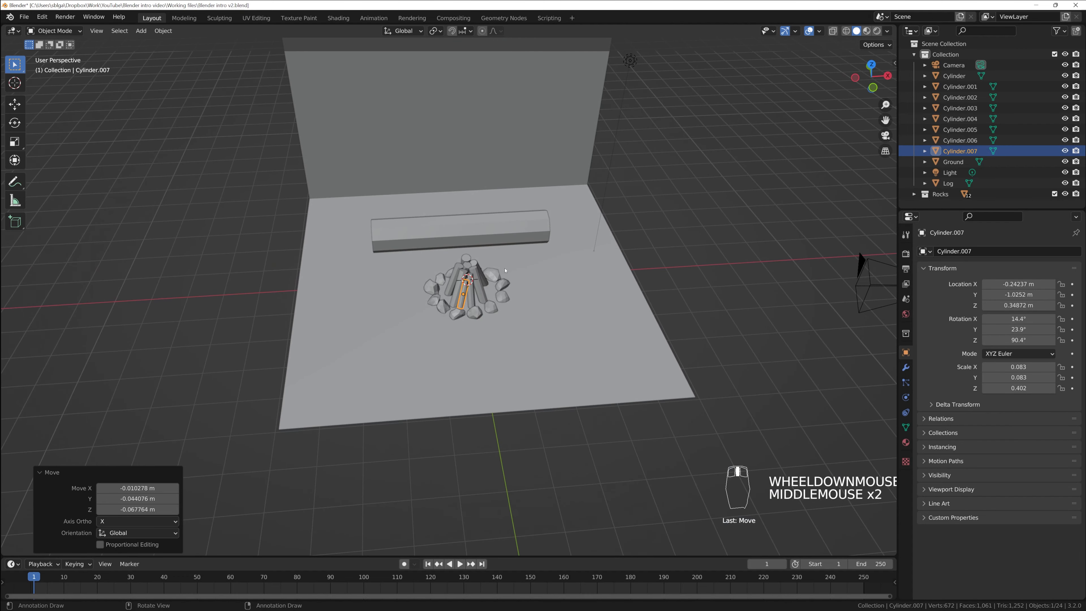
{"action": "scroll", "coordinate": [502, 246], "scroll_direction": "up", "scroll_amount": 2}
{"action": "scroll", "coordinate": [498, 260], "scroll_direction": "down", "scroll_amount": 1}
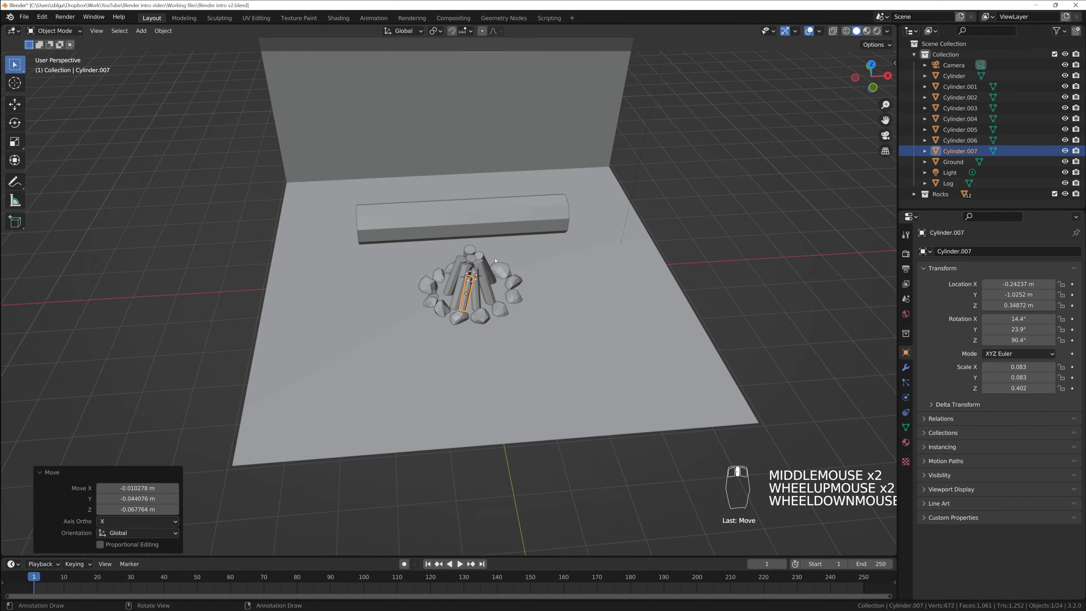
{"action": "scroll", "coordinate": [495, 260], "scroll_direction": "down", "scroll_amount": 1}
{"action": "key", "text": "ctrl+s"}
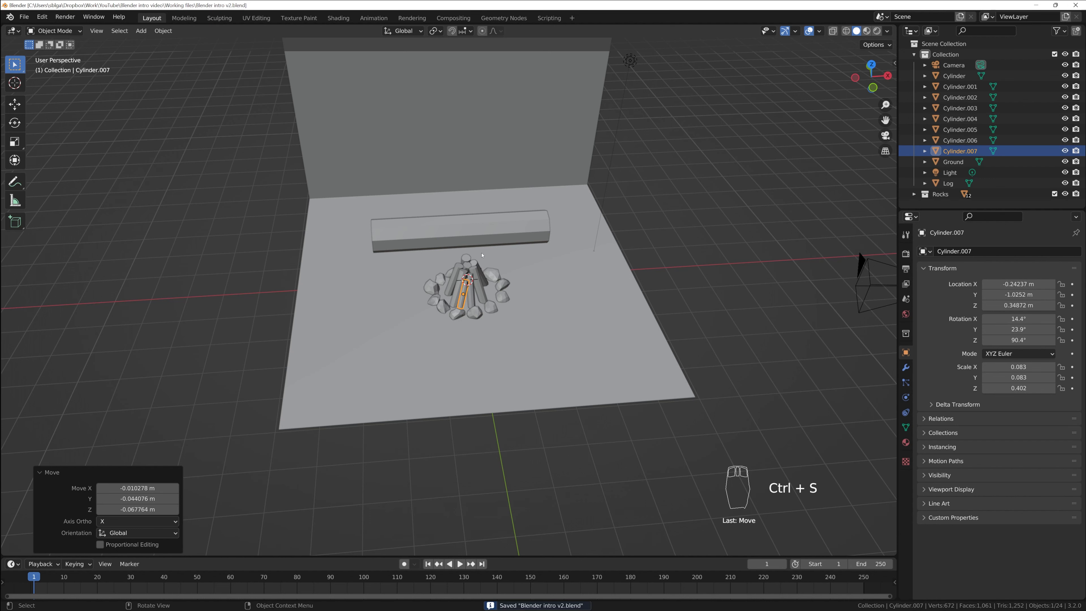
- Add a new material to the large log behind the campfire and name it Wood
{"action": "middle_click_drag", "start_coordinate": [485, 268], "coordinate": [505, 280]}
{"action": "middle_click_drag", "start_coordinate": [476, 216], "coordinate": [497, 270], "text": "shift"}
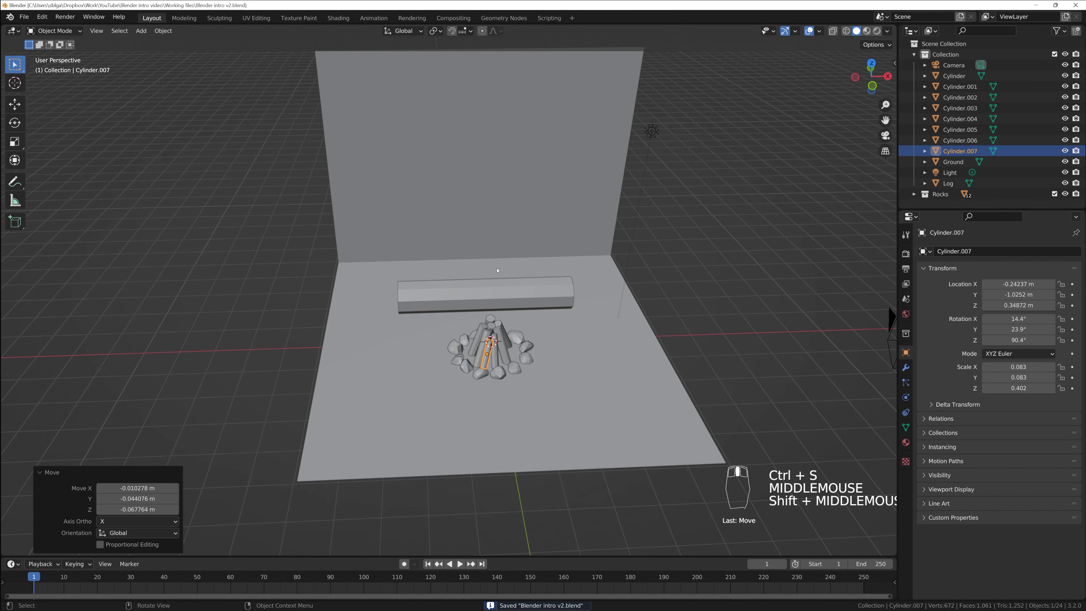
{"action": "left_click", "coordinate": [468, 165]}
{"action": "left_click", "coordinate": [514, 300]}
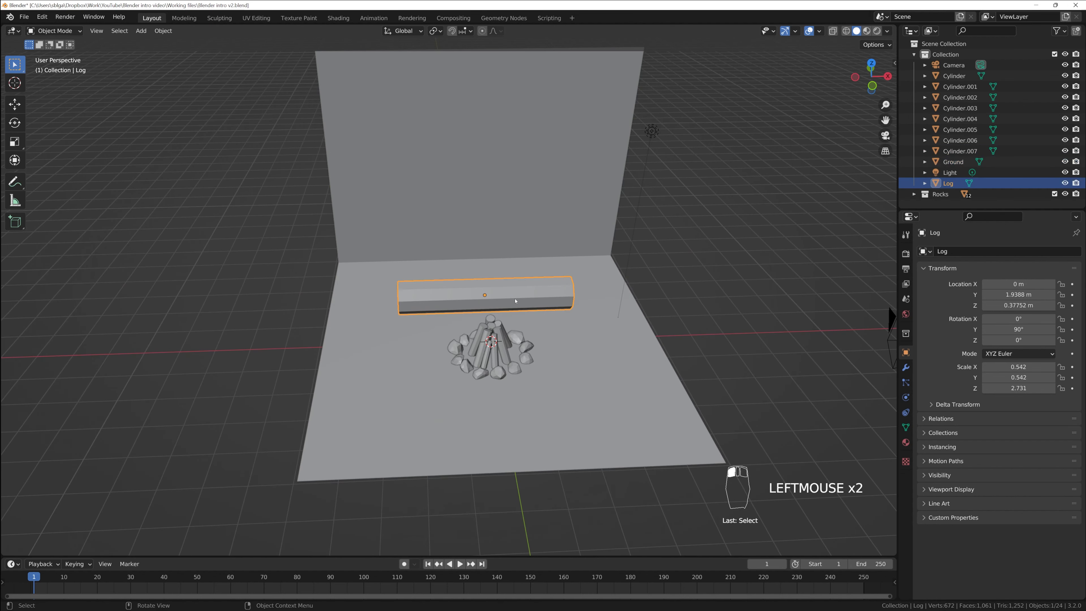
{"action": "scroll", "coordinate": [531, 315], "scroll_direction": "up", "scroll_amount": 2}
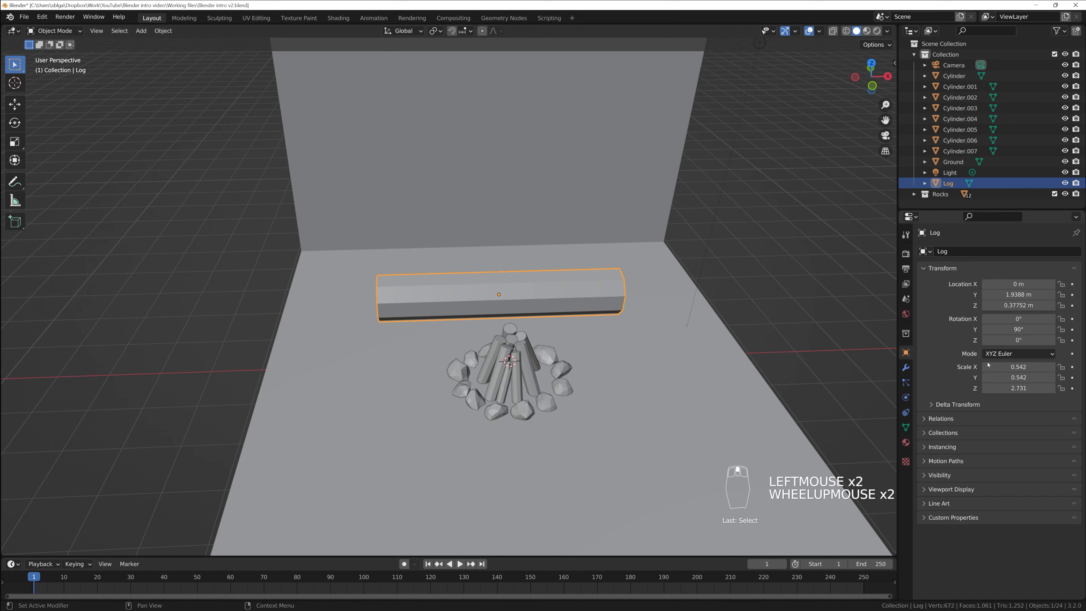
{"action": "left_click", "coordinate": [907, 443]}
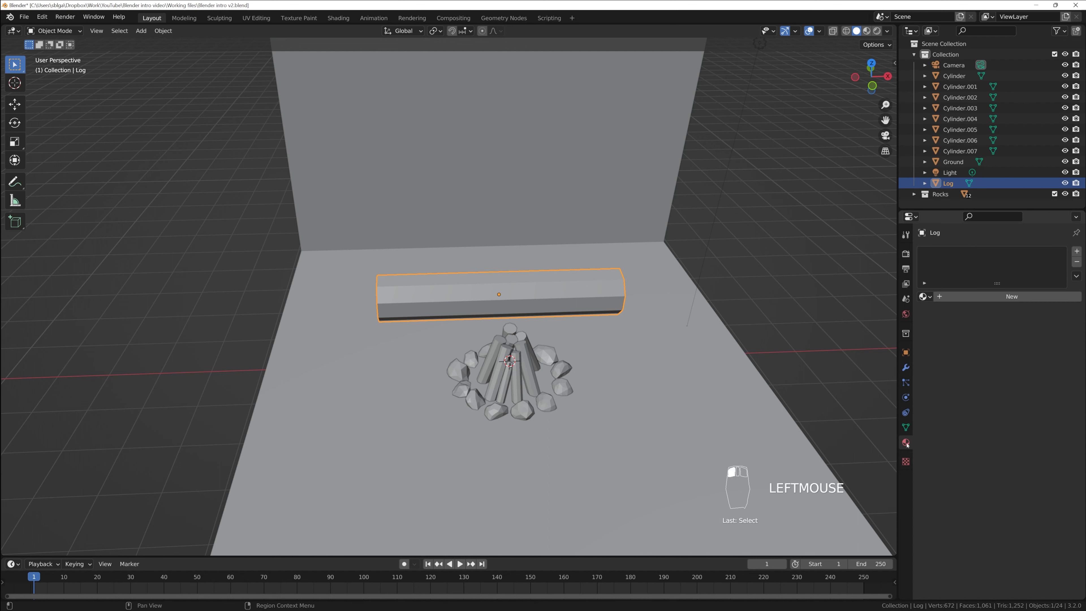
{"action": "right_click", "coordinate": [943, 297]}
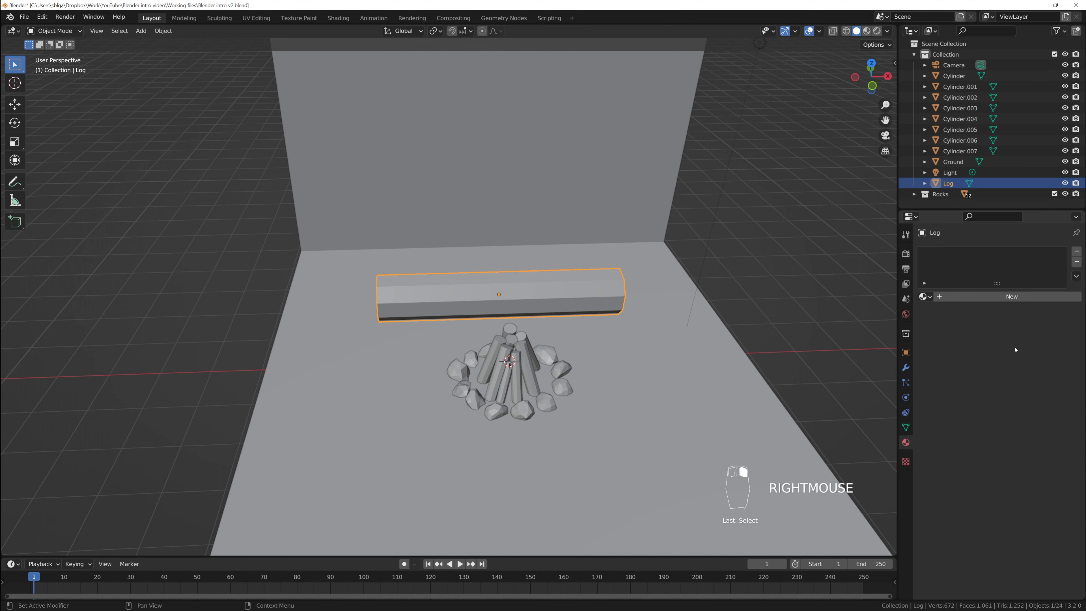
{"action": "left_click", "coordinate": [943, 297]}
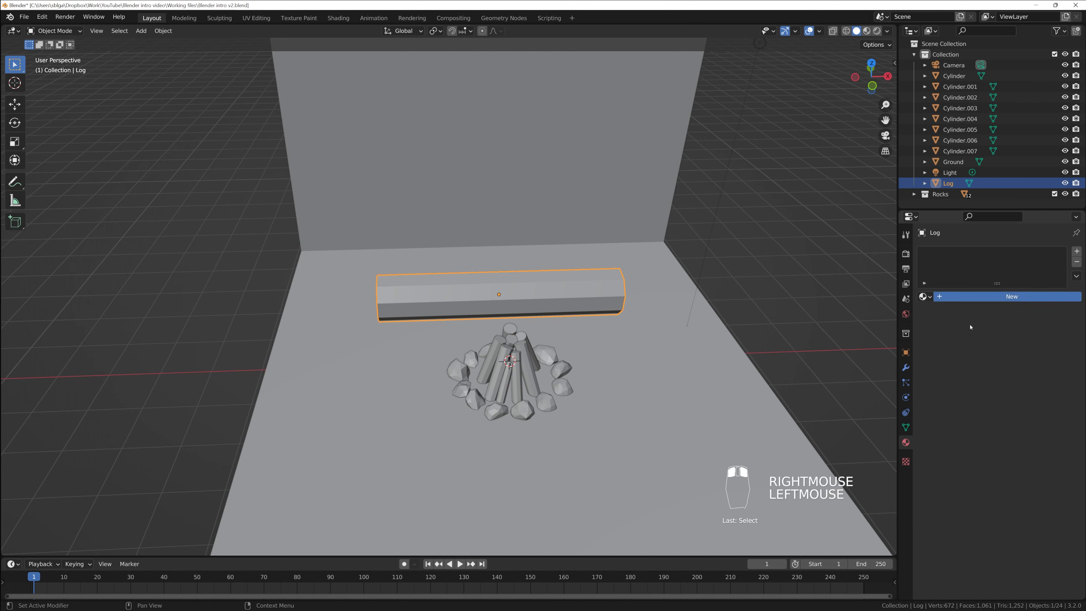
{"action": "scroll", "coordinate": [975, 274], "scroll_direction": "up", "scroll_amount": 5}
{"action": "double_click", "coordinate": [961, 254]}
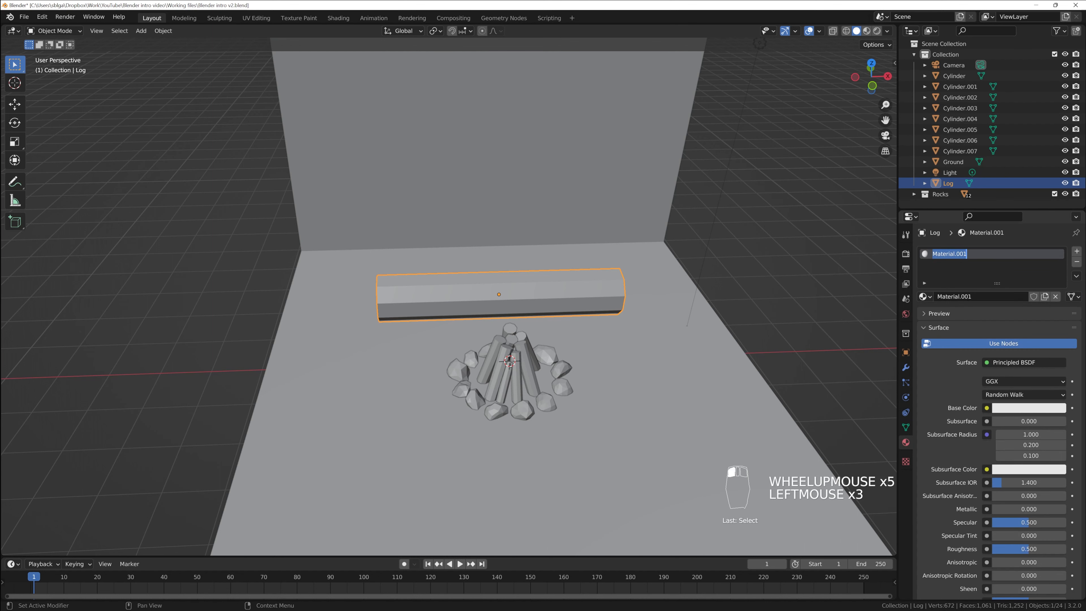
{"action": "type", "text": "Wood"}
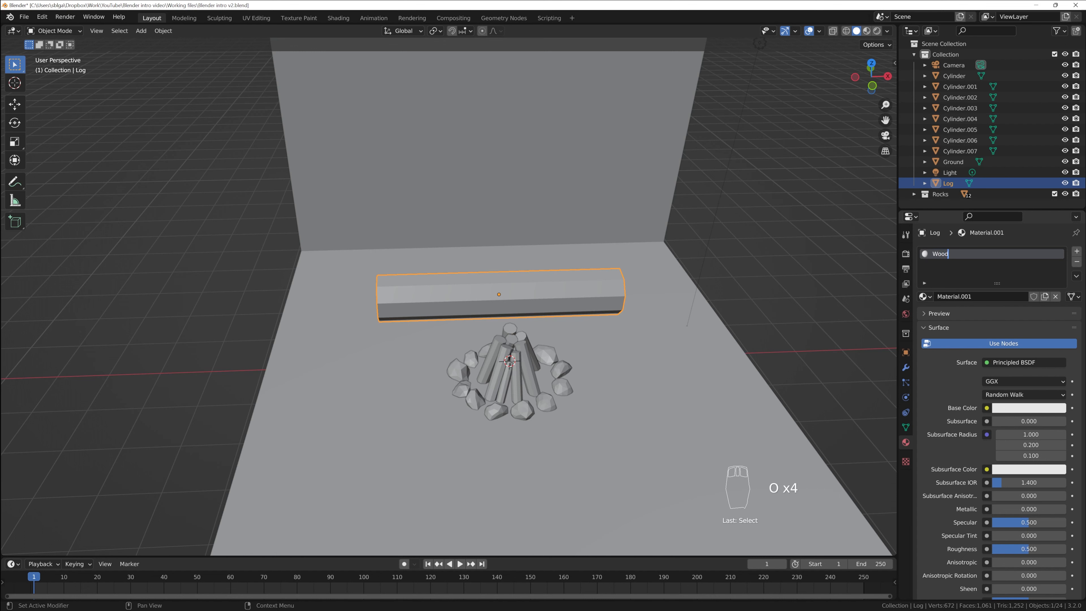
{"action": "left_click", "coordinate": [952, 392]}
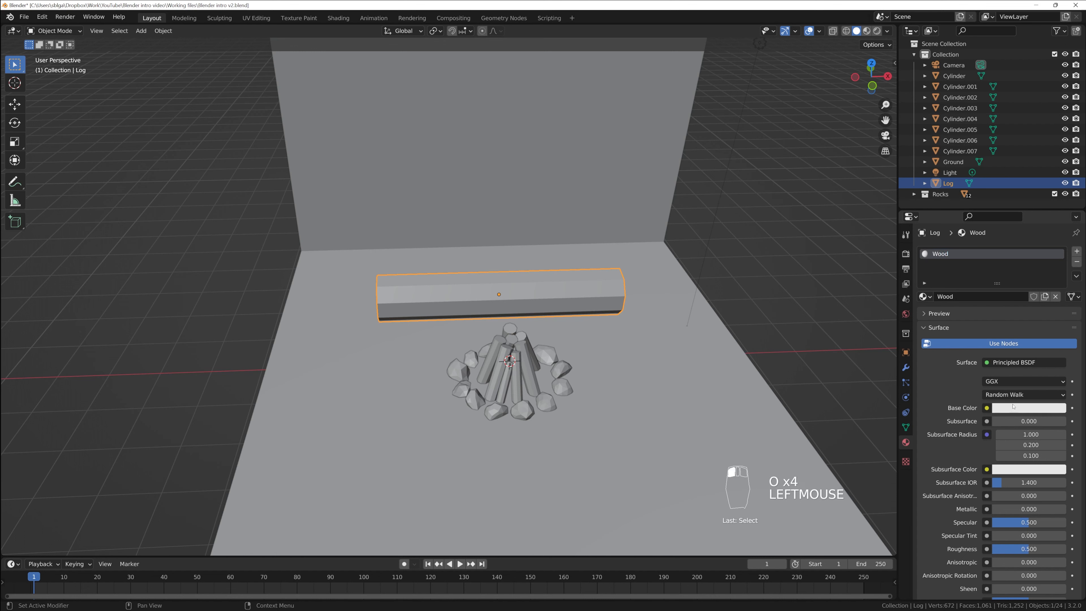
- Set the Wood material's base color to a darkened orange-brown
{"action": "left_click", "coordinate": [1015, 408]}
{"action": "left_click", "coordinate": [1004, 314]}
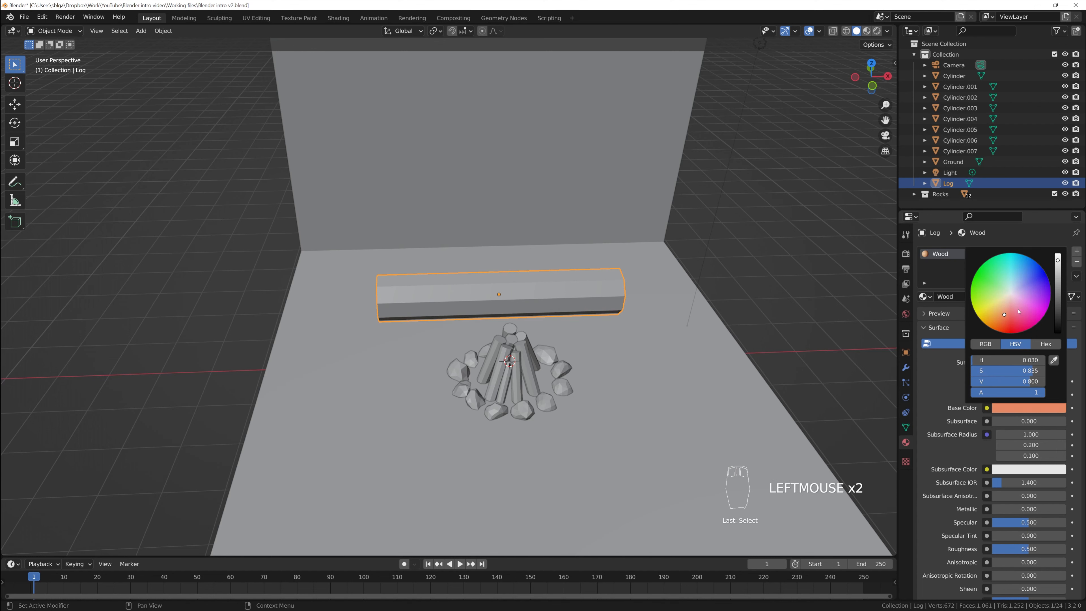
{"action": "left_click", "coordinate": [1004, 316]}
{"action": "left_click_drag", "start_coordinate": [1062, 263], "coordinate": [1058, 278]}
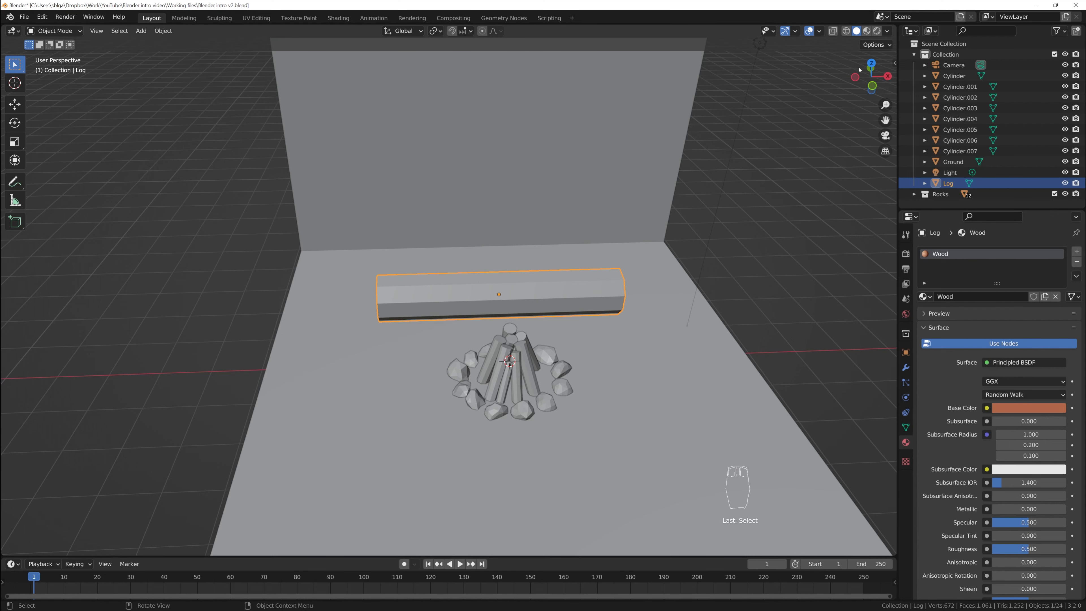
- Show the scene in wireframe shading and examine the log and campfire geometry
{"action": "left_click", "coordinate": [846, 32]}
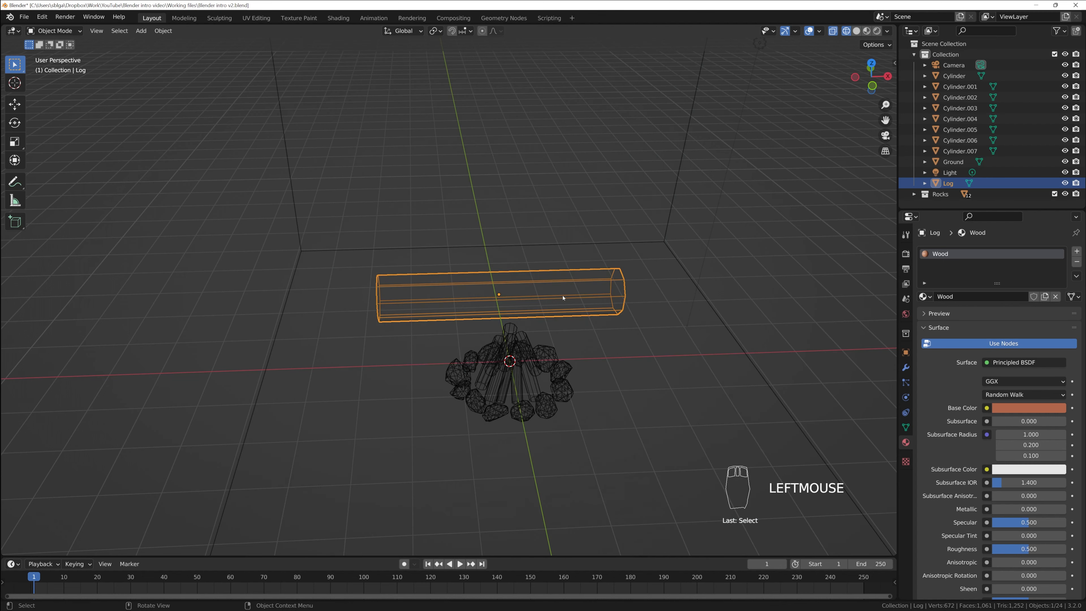
{"action": "scroll", "coordinate": [417, 342], "scroll_direction": "down", "scroll_amount": 2}
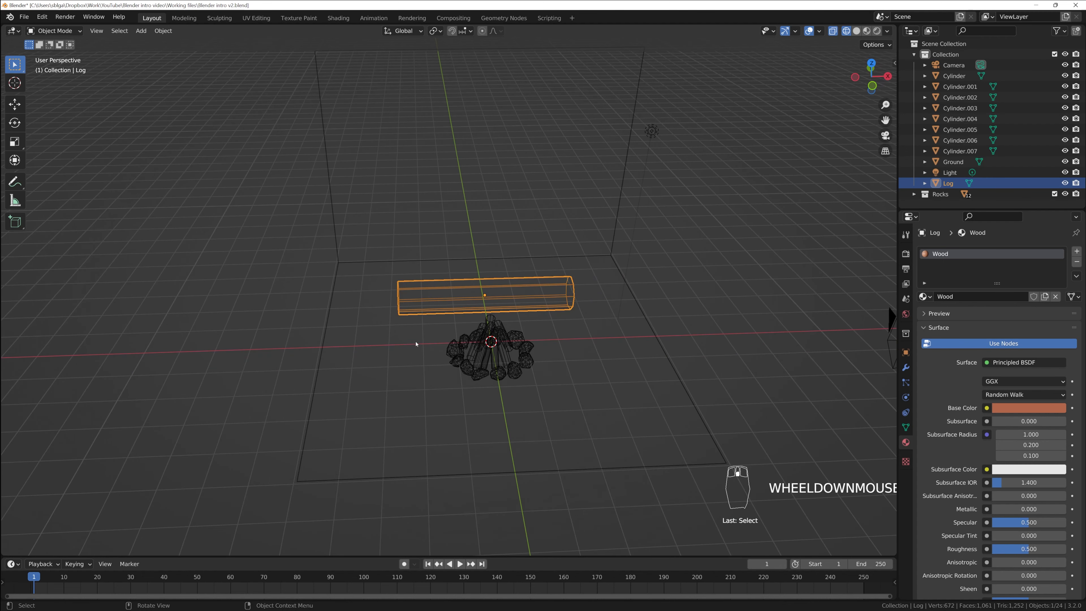
{"action": "scroll", "coordinate": [484, 401], "scroll_direction": "up", "scroll_amount": 3}
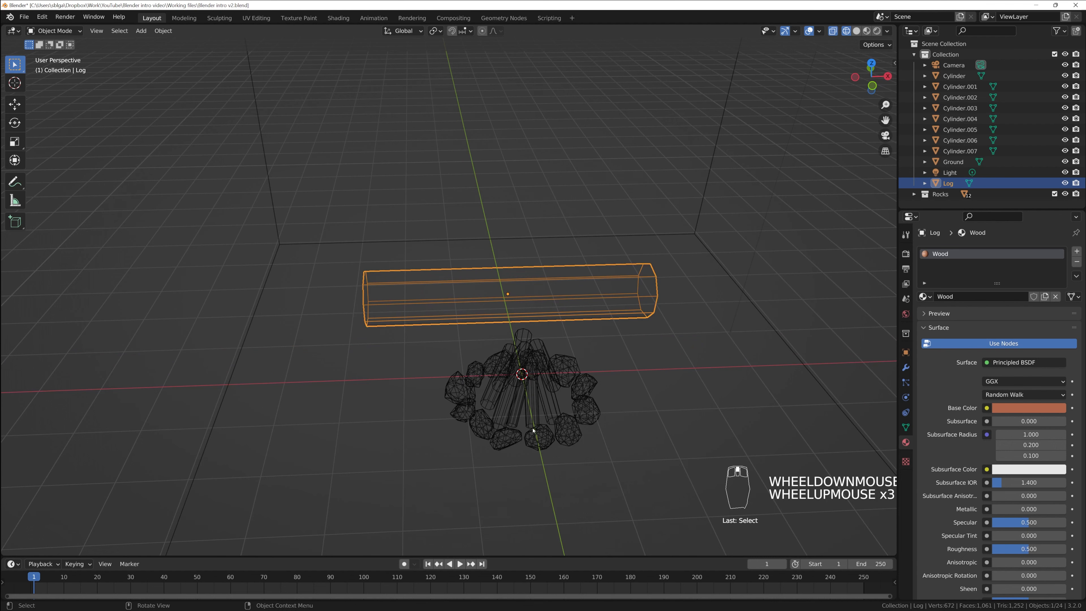
{"action": "scroll", "coordinate": [533, 430], "scroll_direction": "up", "scroll_amount": 2}
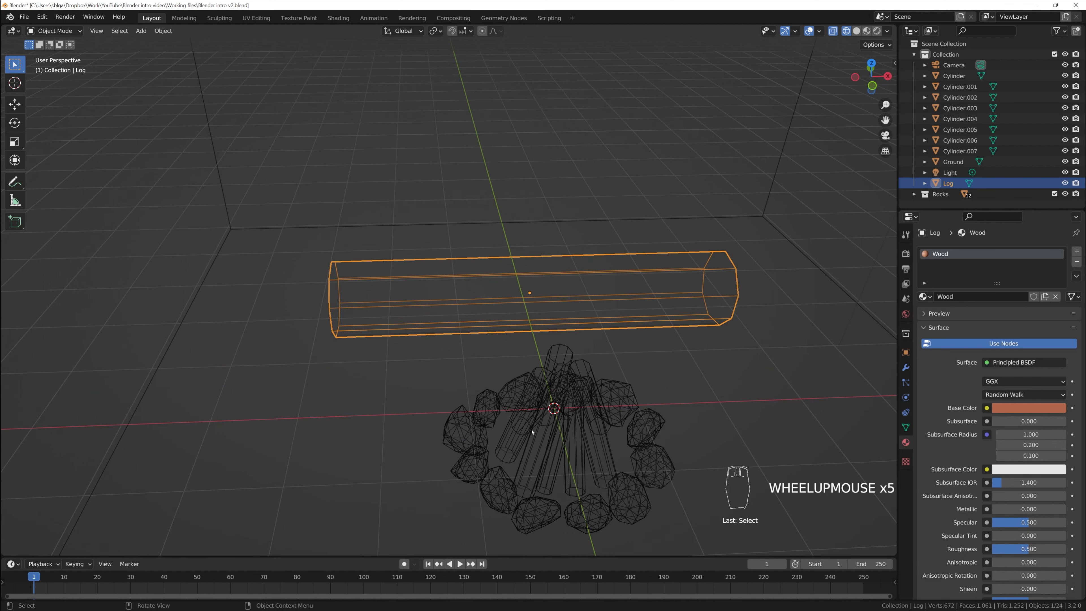
- Switch the viewport to Material Preview shading to display the log's color
{"action": "left_click", "coordinate": [856, 31]}
{"action": "scroll", "coordinate": [604, 286], "scroll_direction": "down", "scroll_amount": 3}
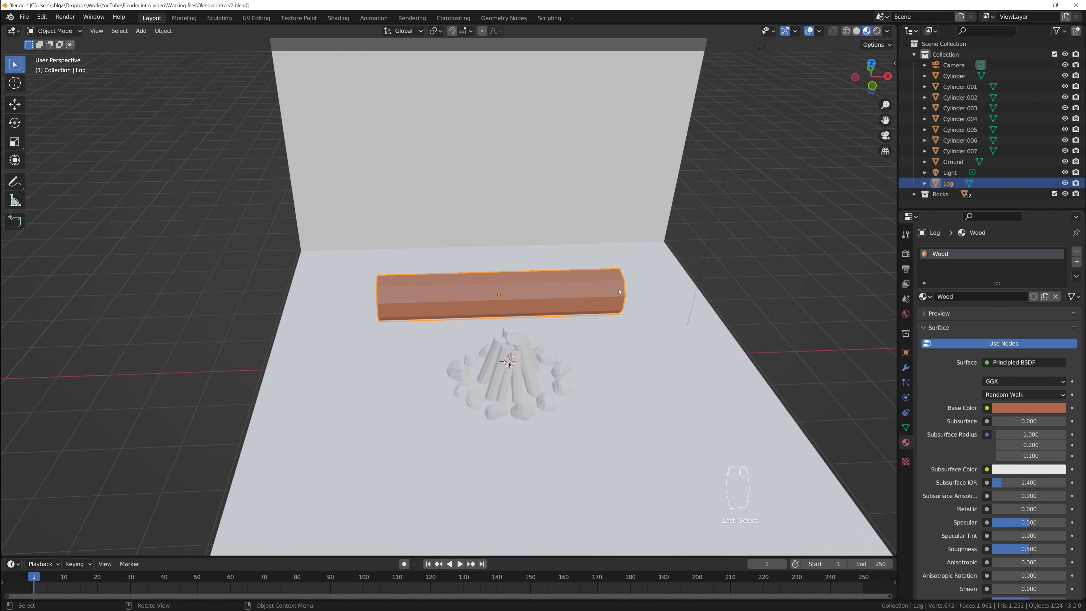
{"action": "middle_click_drag", "start_coordinate": [433, 330], "coordinate": [549, 298]}
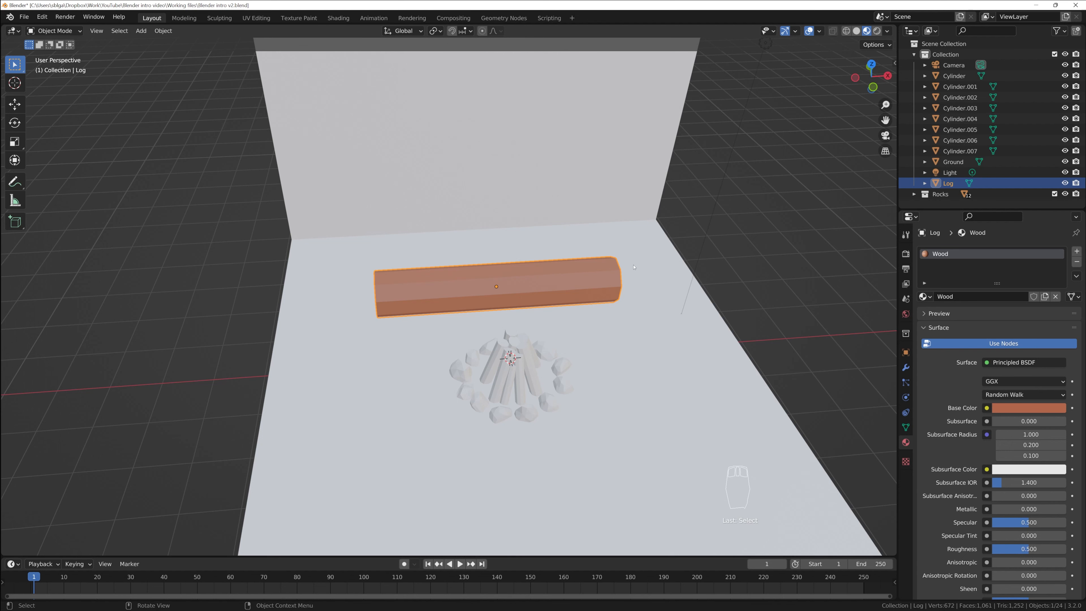
{"action": "middle_click_drag", "start_coordinate": [619, 312], "coordinate": [597, 299], "text": "shift"}
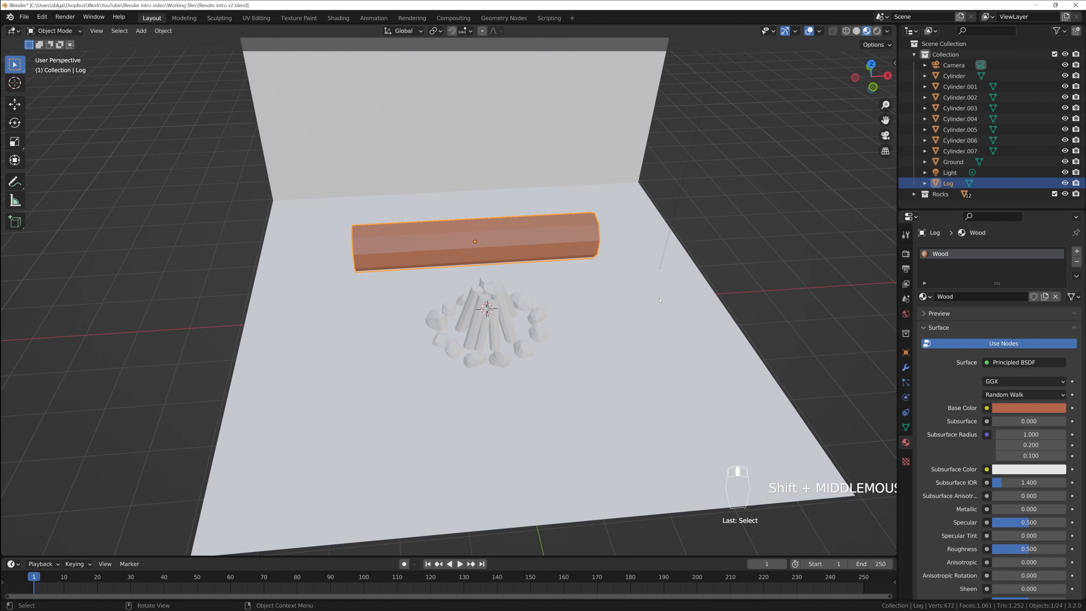
{"action": "scroll", "coordinate": [453, 244], "scroll_direction": "up", "scroll_amount": 1}
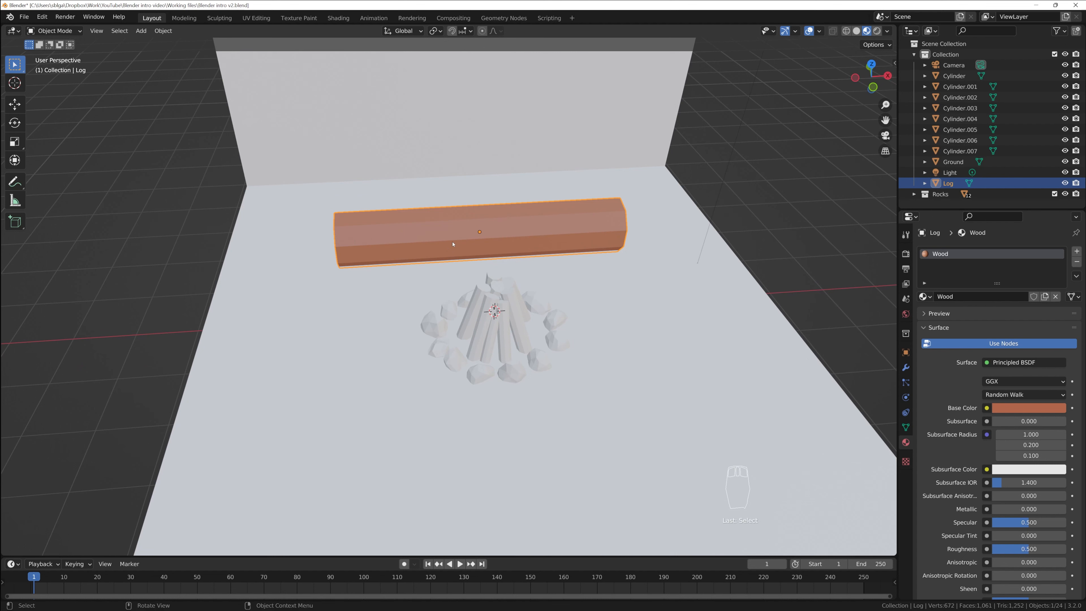
- Raise the Wood material's roughness to 1.000
{"action": "scroll", "coordinate": [948, 378], "scroll_direction": "down", "scroll_amount": 1}
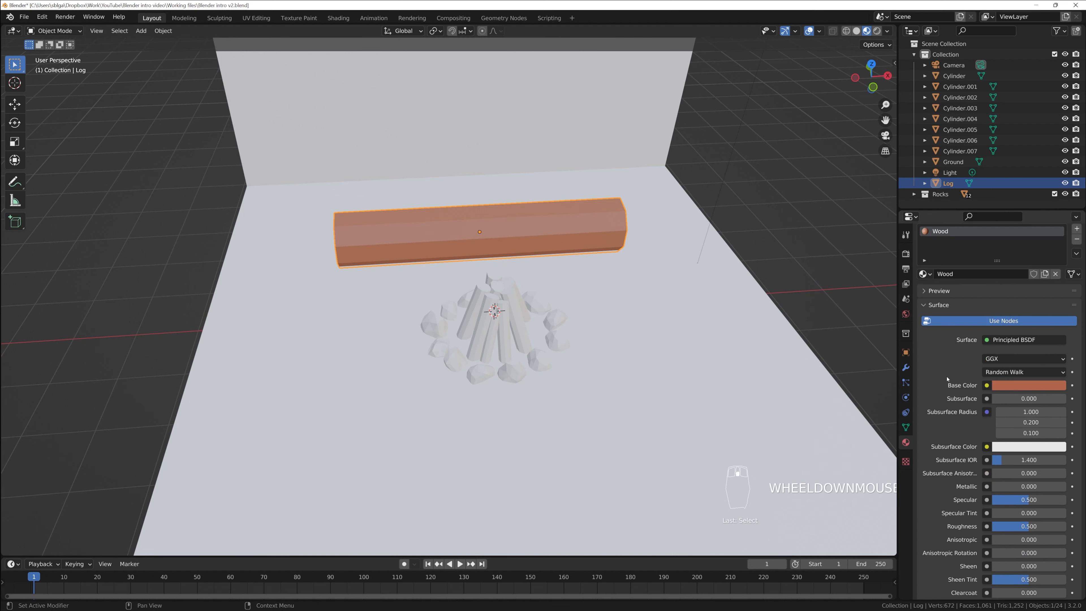
{"action": "scroll", "coordinate": [943, 366], "scroll_direction": "down", "scroll_amount": 3}
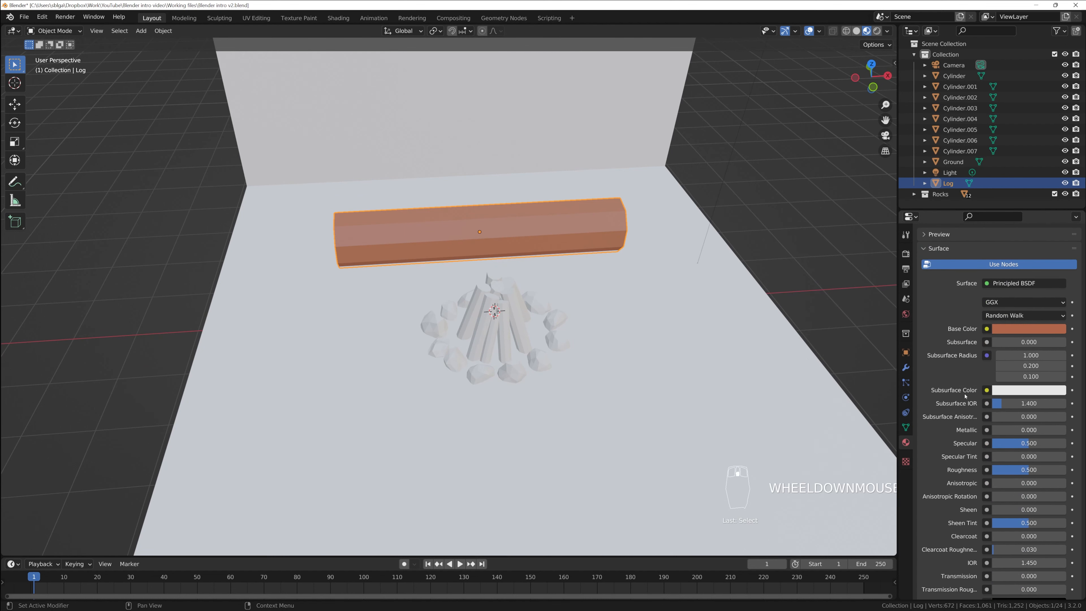
{"action": "left_click_drag", "start_coordinate": [1028, 470], "coordinate": [1067, 472]}
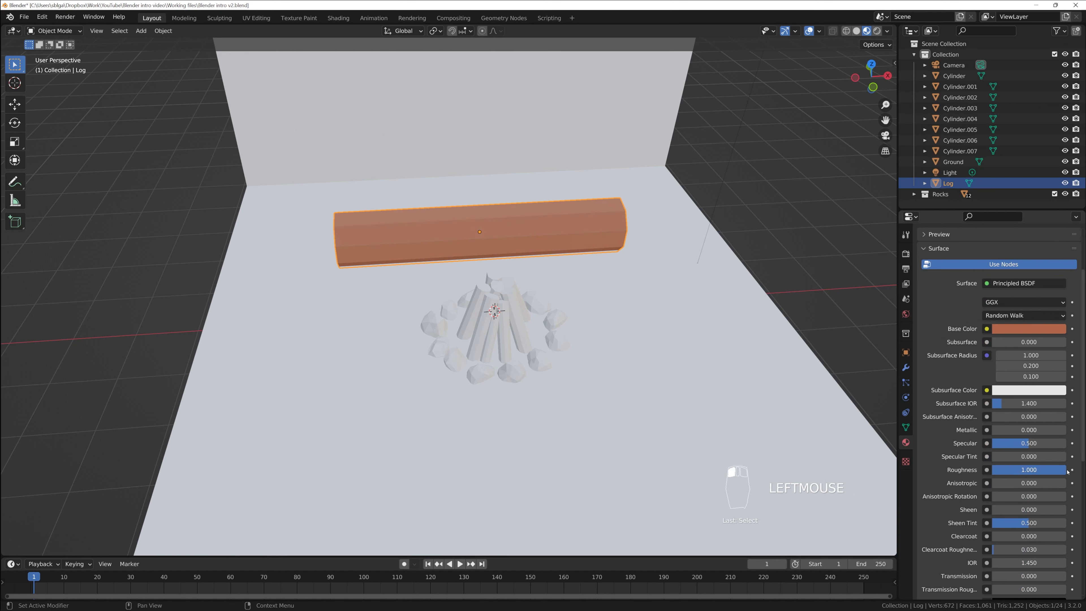
- Assign the existing Wood material to the campfire stick Cylinder.002
{"action": "scroll", "coordinate": [582, 262], "scroll_direction": "up", "scroll_amount": 2}
{"action": "left_click", "coordinate": [575, 380]}
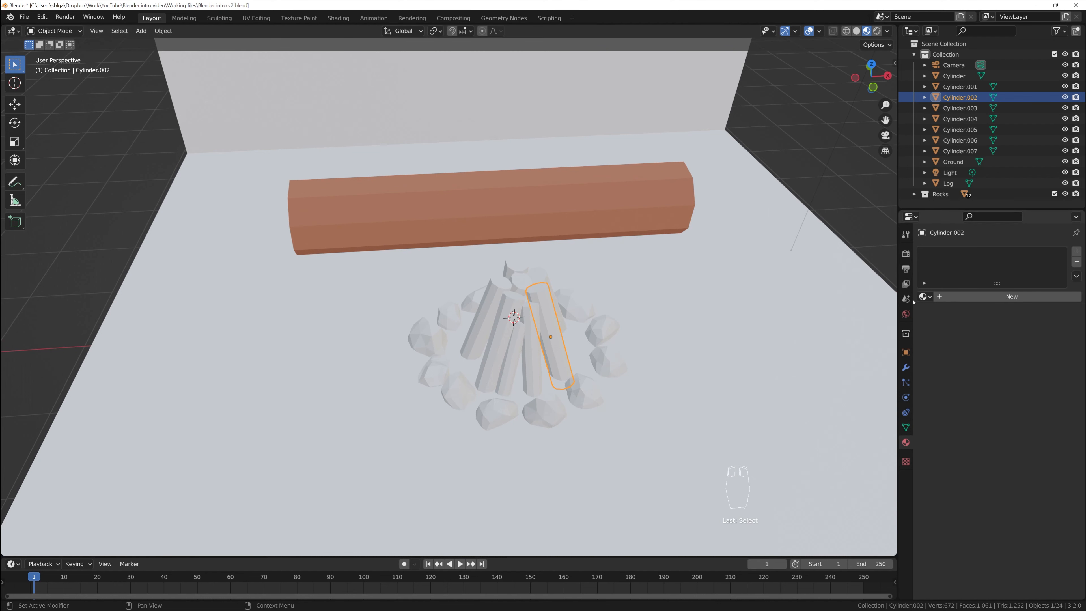
{"action": "left_click", "coordinate": [952, 299]}
{"action": "left_click", "coordinate": [924, 296]}
{"action": "left_click", "coordinate": [944, 332]}
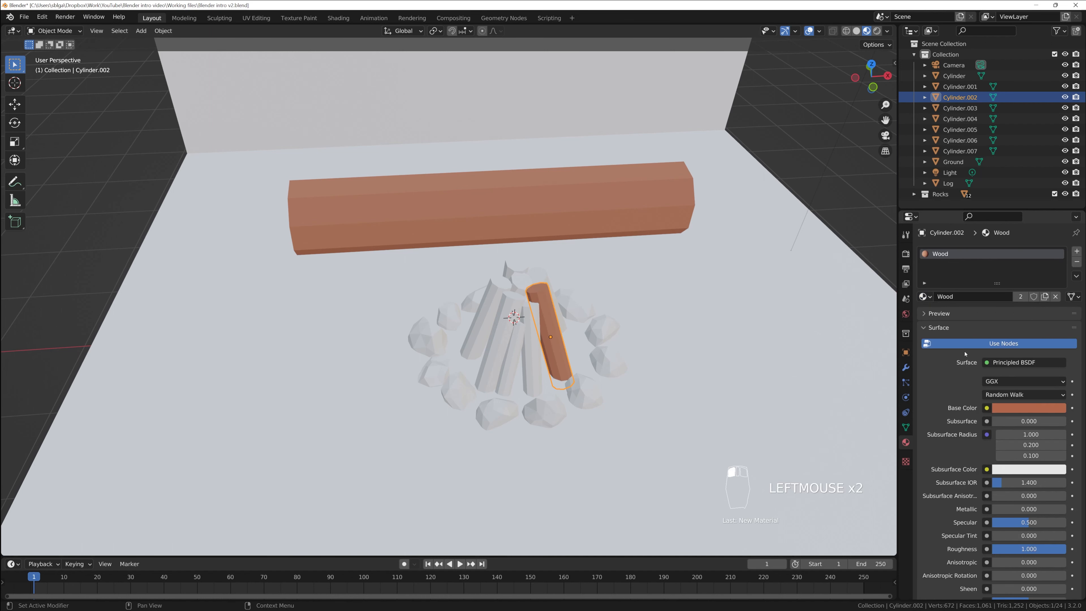
- Assign the existing Wood material to the front campfire stick Cylinder.006
{"action": "left_click", "coordinate": [531, 351]}
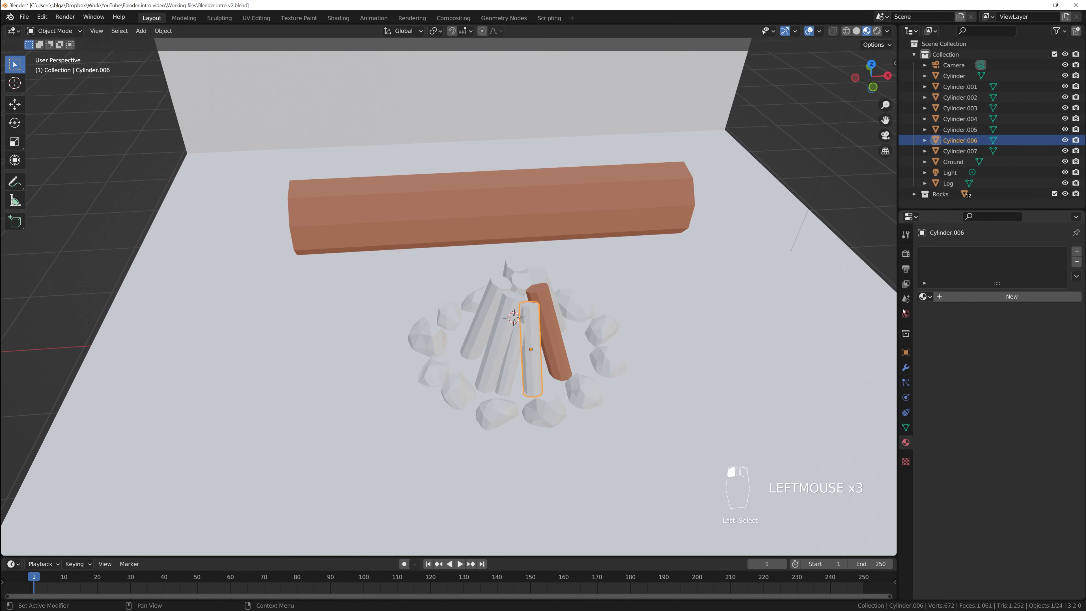
{"action": "left_click", "coordinate": [924, 297]}
{"action": "left_click", "coordinate": [942, 333]}
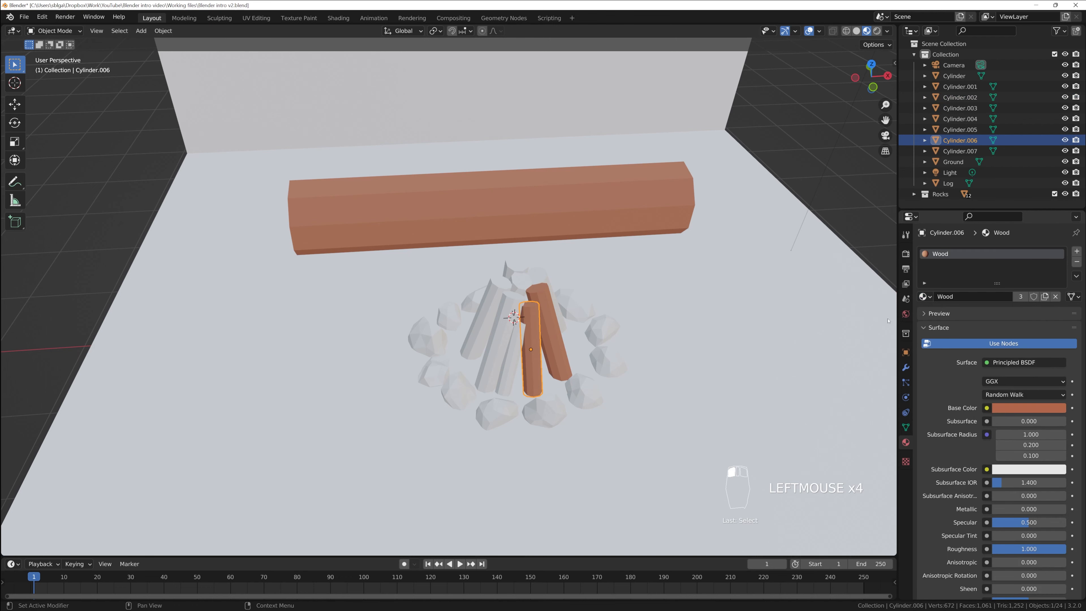
- Link the Wood material from stick Cylinder.002 to the six remaining uncolored campfire sticks with Link Materials
{"action": "middle_click_drag", "start_coordinate": [524, 364], "coordinate": [529, 380]}
{"action": "left_click", "coordinate": [518, 376]}
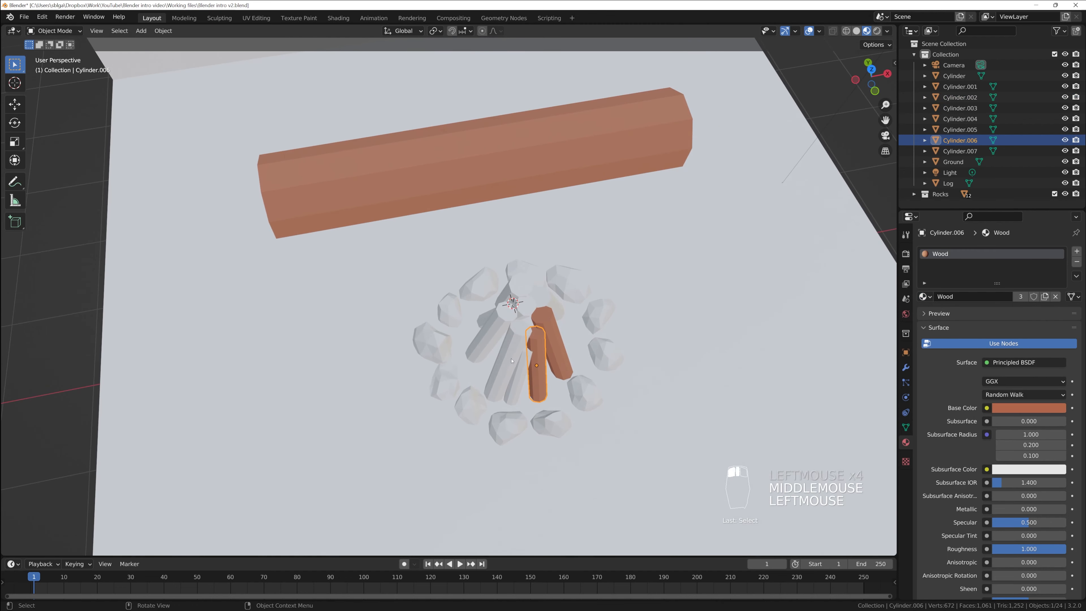
{"action": "left_click", "coordinate": [505, 363], "text": "shift"}
{"action": "left_click", "coordinate": [496, 310], "text": "shift"}
{"action": "left_click", "coordinate": [487, 317], "text": "shift"}
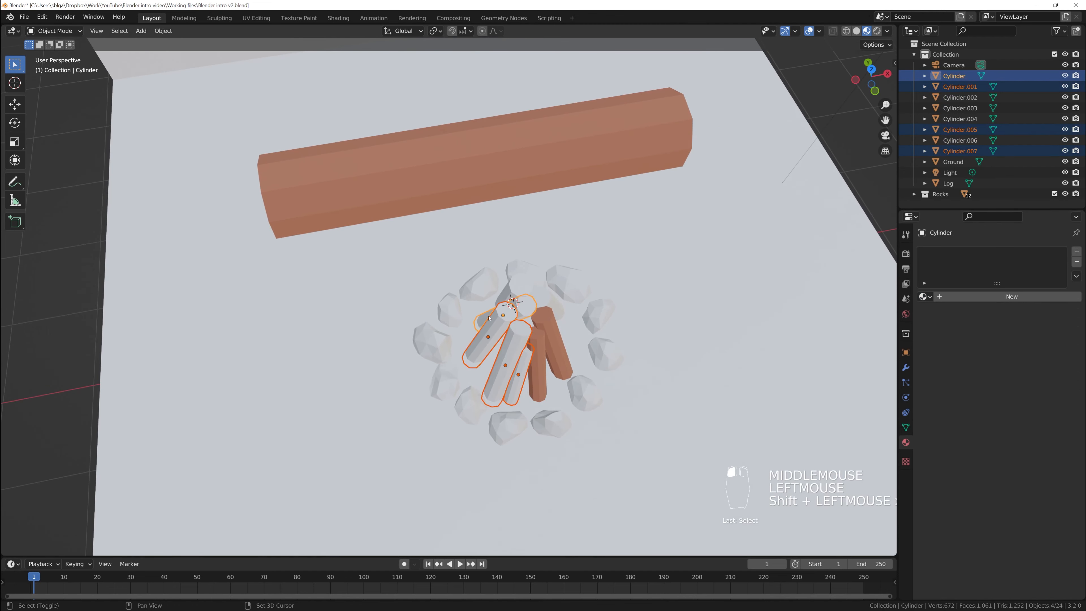
{"action": "left_click", "coordinate": [507, 292], "text": "shift"}
{"action": "middle_click_drag", "start_coordinate": [560, 321], "coordinate": [521, 368]}
{"action": "left_click", "coordinate": [445, 334], "text": "shift"}
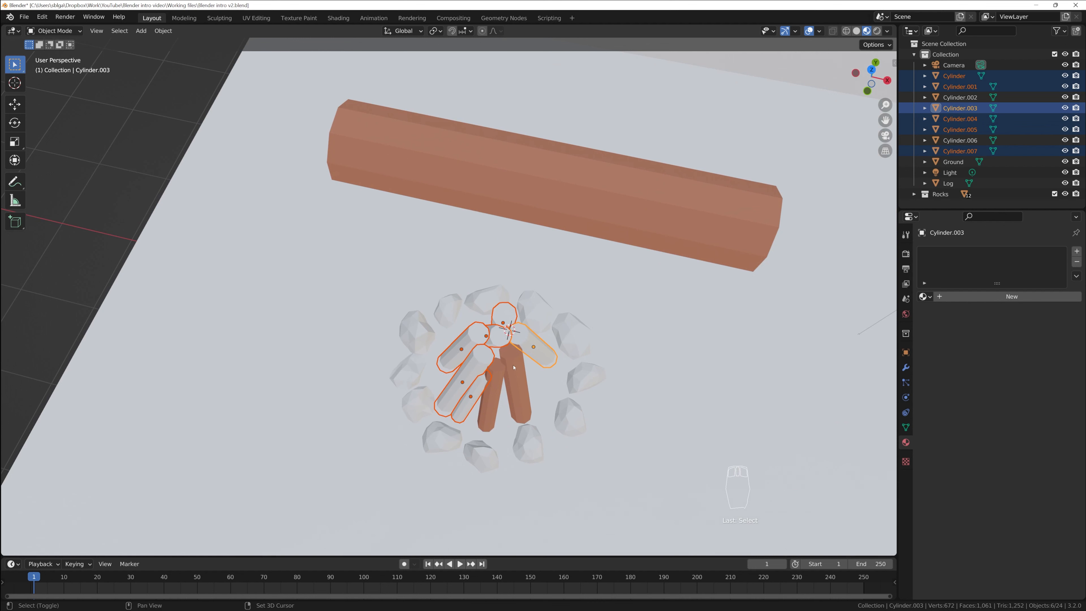
{"action": "left_click", "coordinate": [516, 376], "text": "shift"}
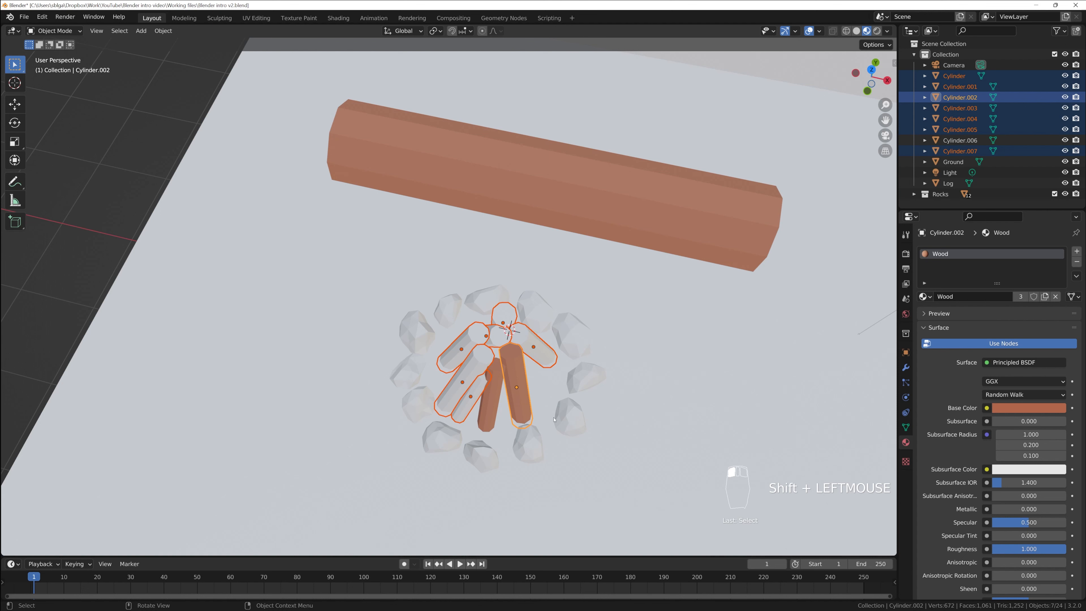
{"action": "key", "text": "ctrl+l"}
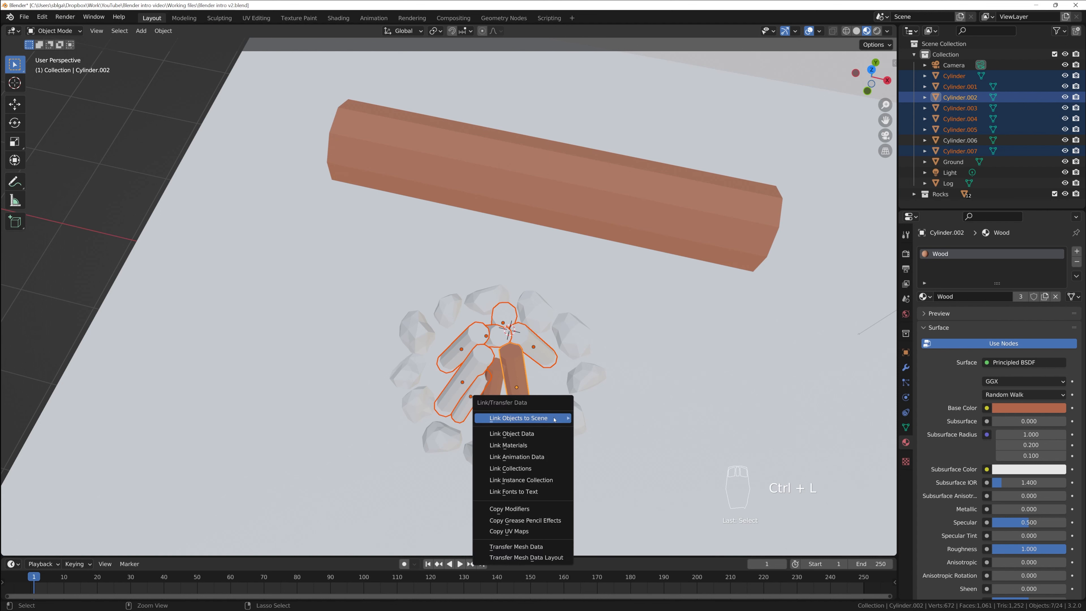
{"action": "left_click", "coordinate": [530, 446]}
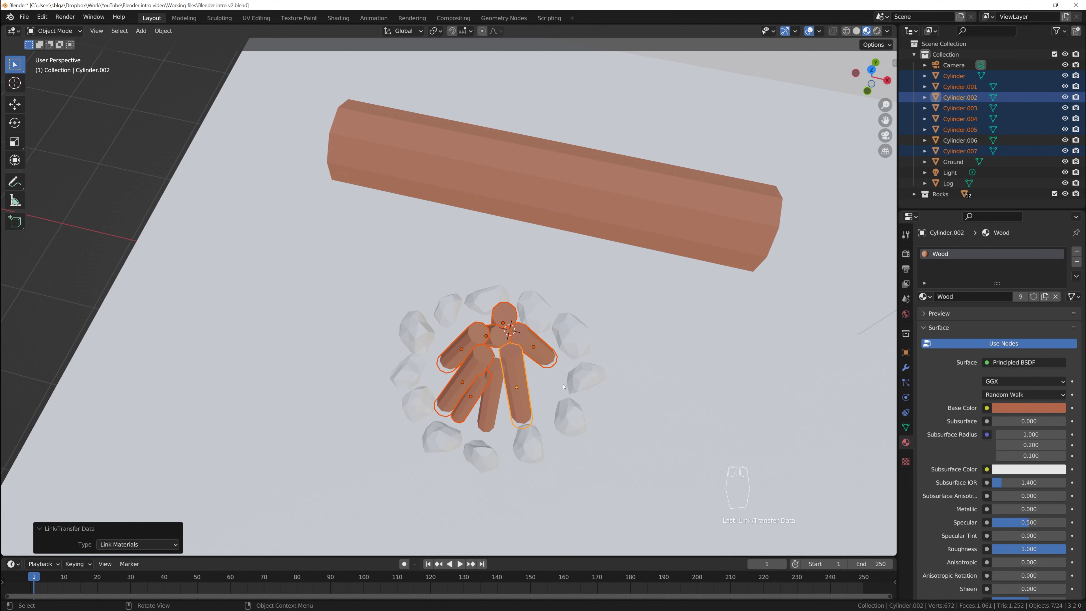
{"action": "middle_click_drag", "start_coordinate": [563, 387], "coordinate": [514, 290]}
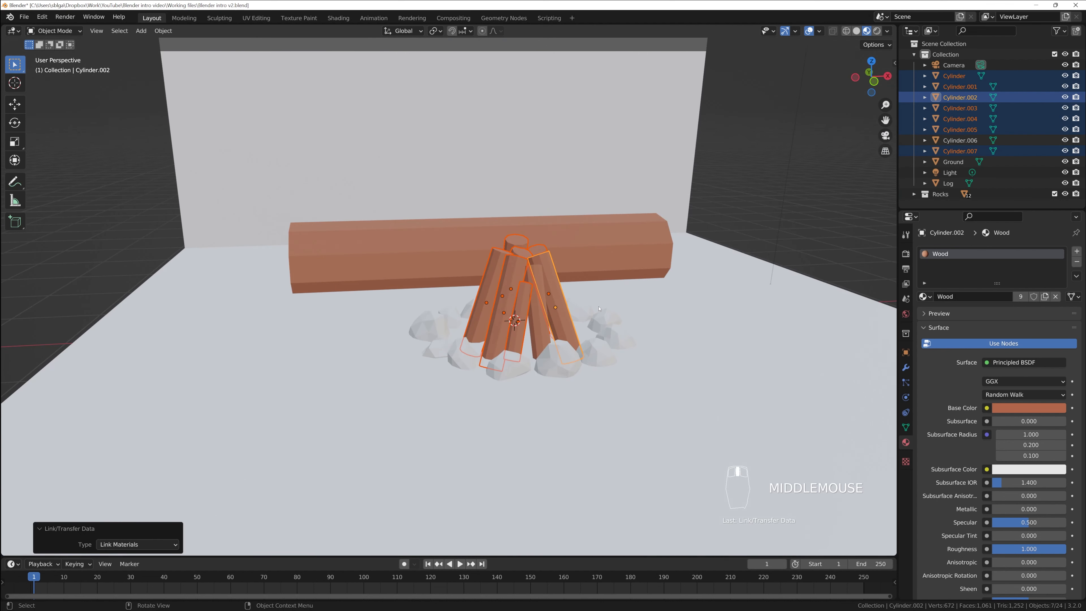
- Create a new material named Background on the Ground object
{"action": "left_click", "coordinate": [599, 308]}
{"action": "scroll", "coordinate": [599, 308], "scroll_direction": "down", "scroll_amount": 3}
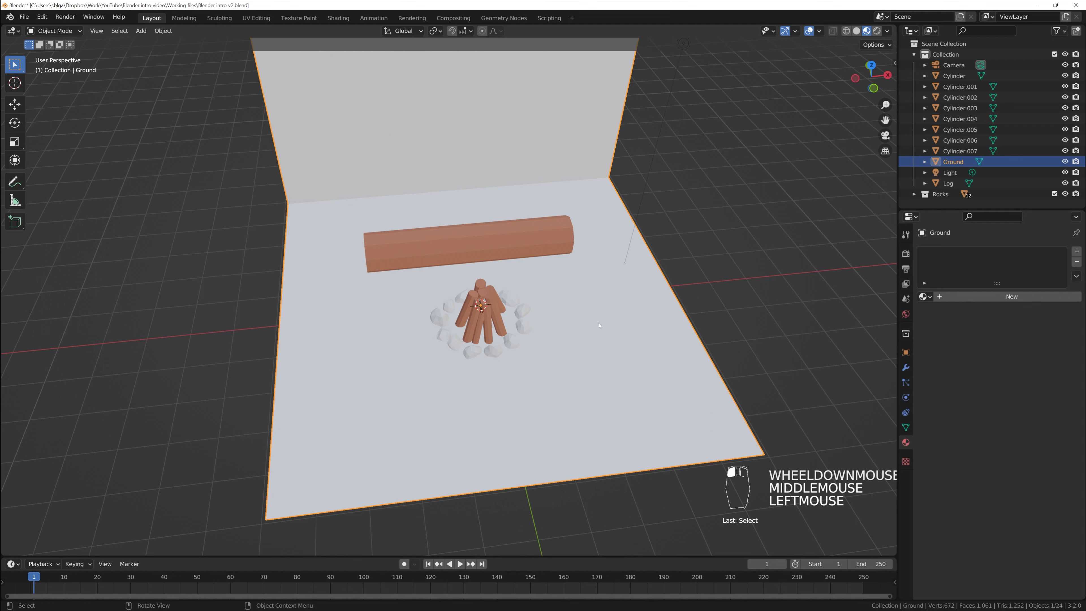
{"action": "left_click", "coordinate": [979, 296]}
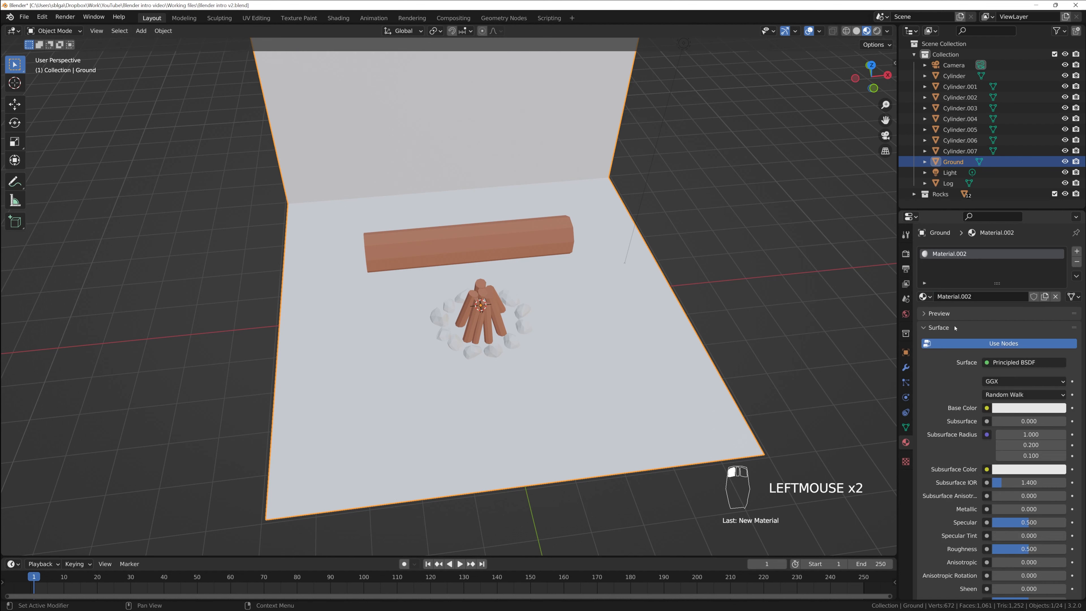
{"action": "left_click", "coordinate": [965, 297]}
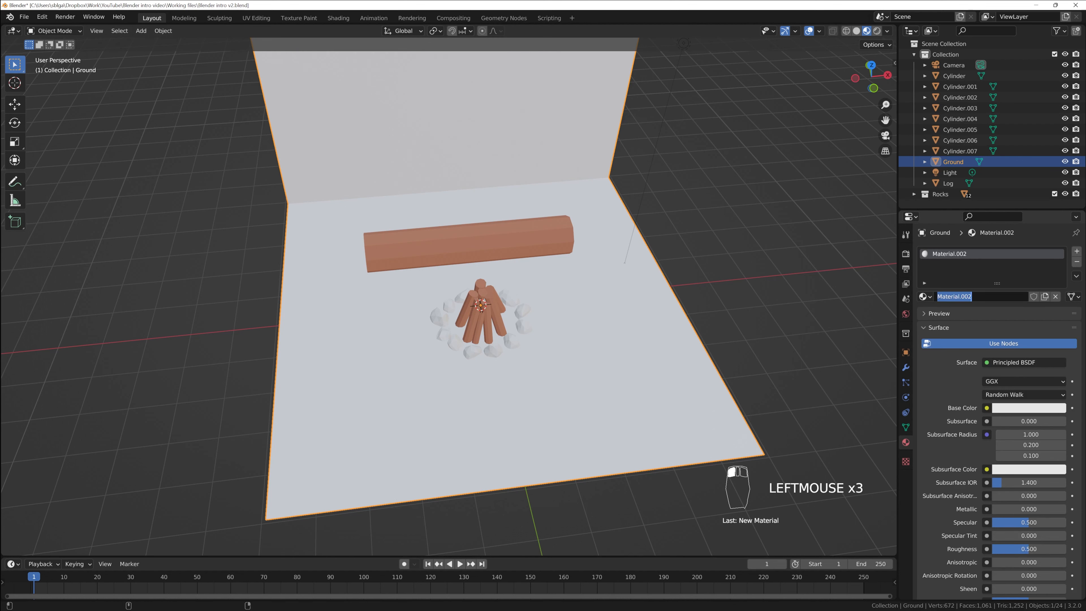
{"action": "type", "text": "Background"}
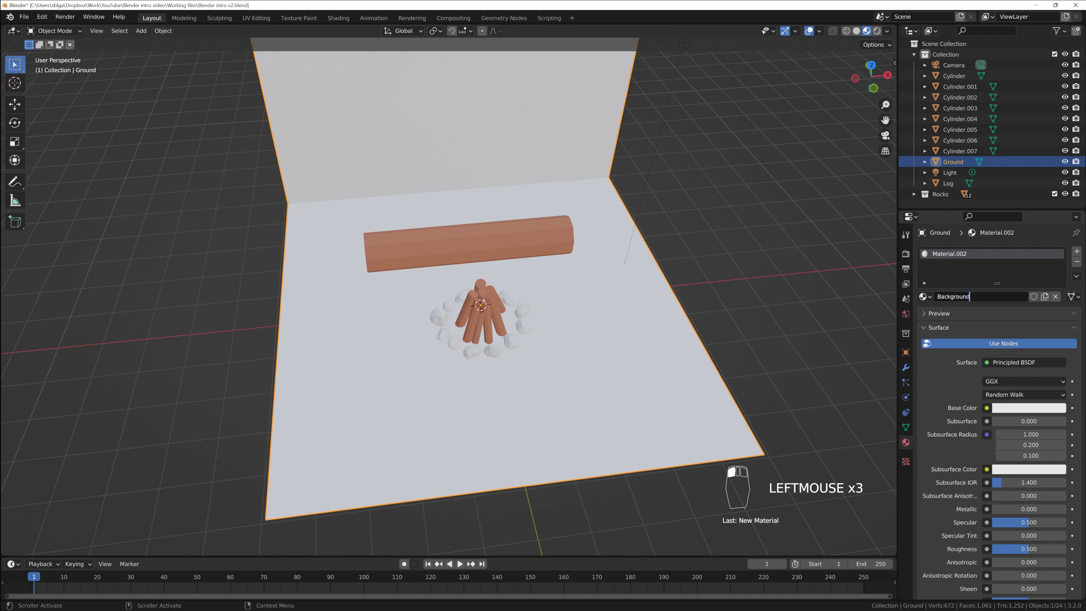
{"action": "left_click", "coordinate": [1031, 406]}
- Set the Background material's base color to black and its roughness to 1.000
{"action": "left_click", "coordinate": [1030, 408]}
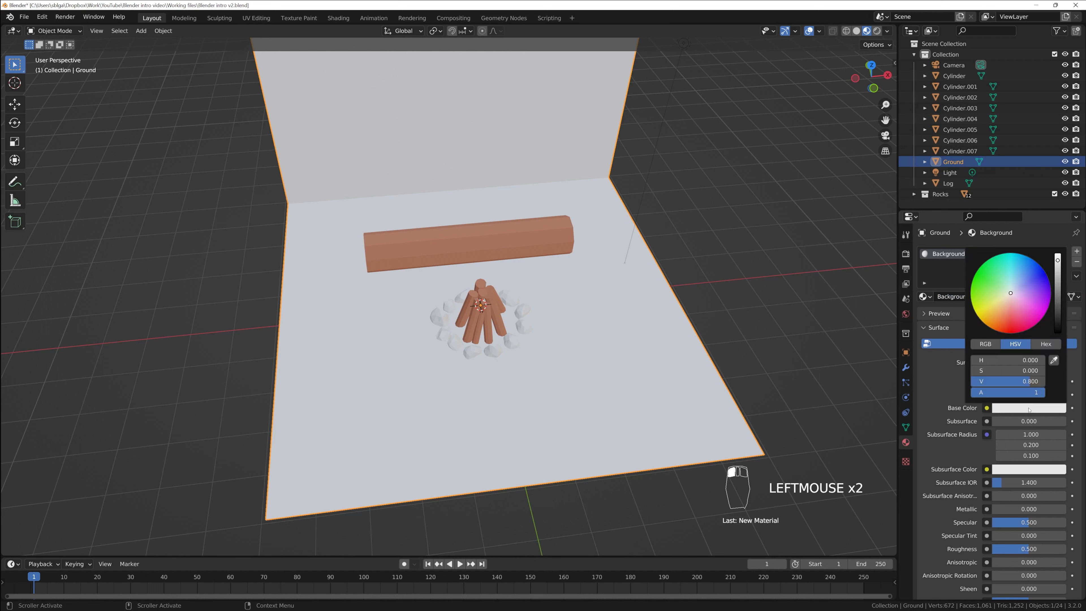
{"action": "left_click_drag", "start_coordinate": [1056, 258], "coordinate": [1057, 333]}
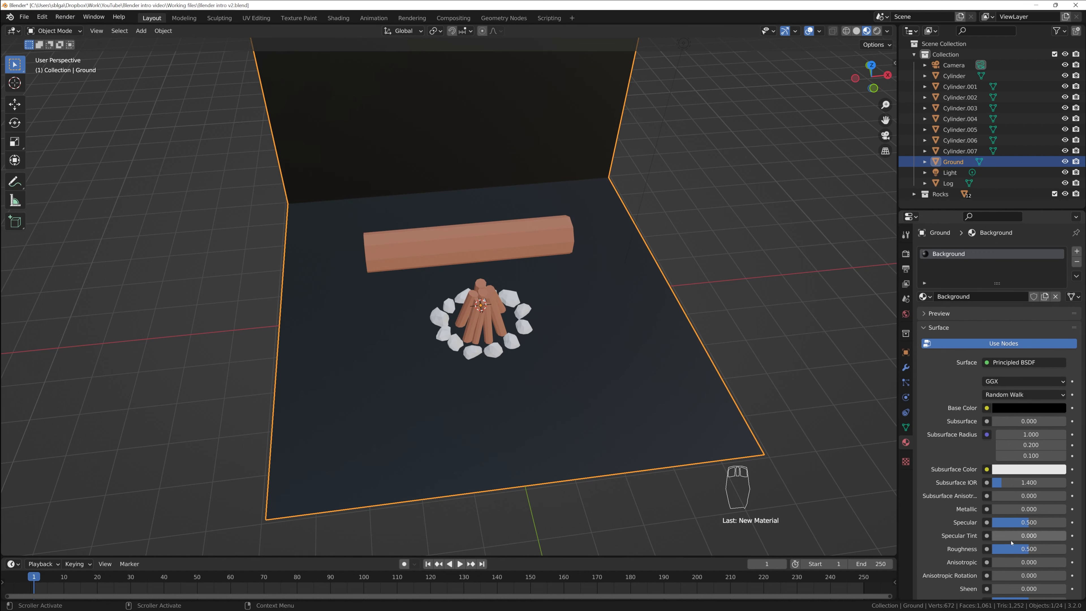
{"action": "left_click_drag", "start_coordinate": [1032, 550], "coordinate": [1069, 551]}
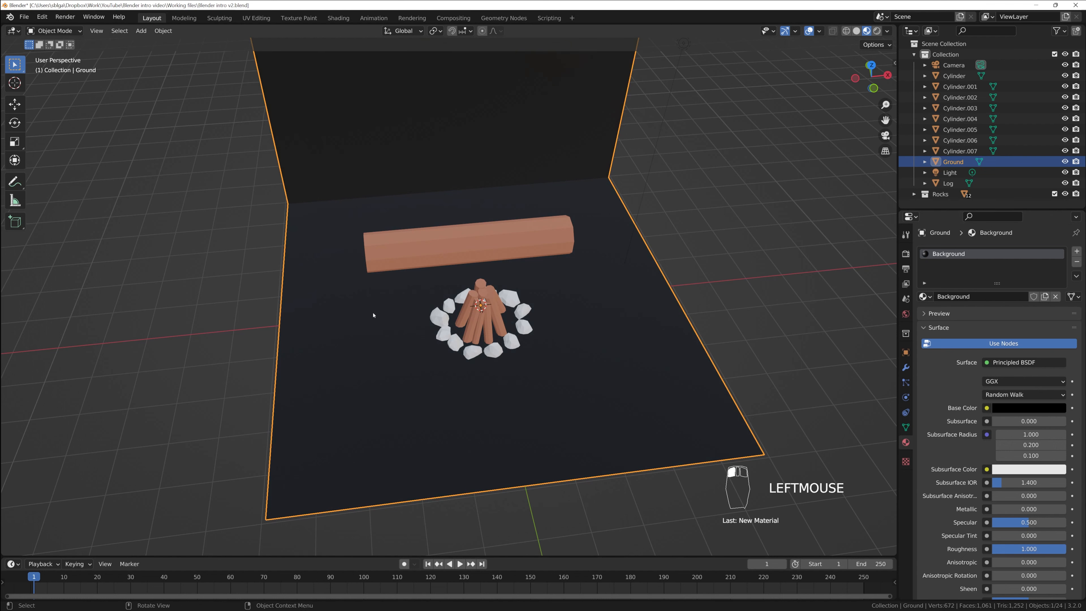
- Give the front rock Icosphere.002 a new material named Rock with a gray base color of value 0.206
{"action": "scroll", "coordinate": [431, 364], "scroll_direction": "up", "scroll_amount": 3}
{"action": "middle_click_drag", "start_coordinate": [430, 365], "coordinate": [470, 342]}
{"action": "left_click", "coordinate": [492, 379]}
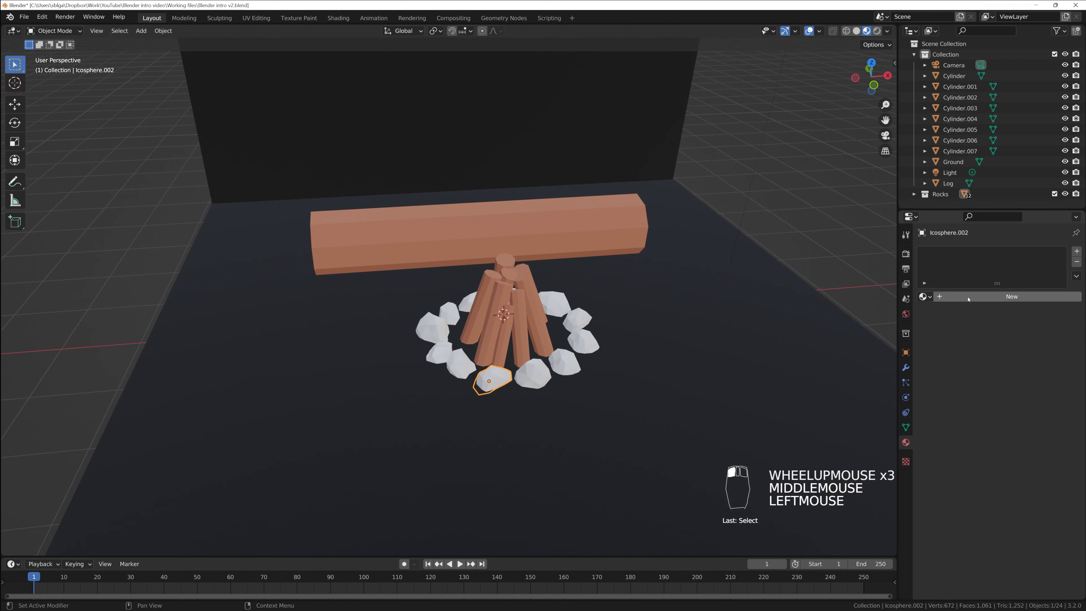
{"action": "left_click", "coordinate": [945, 297]}
{"action": "left_click", "coordinate": [953, 297]}
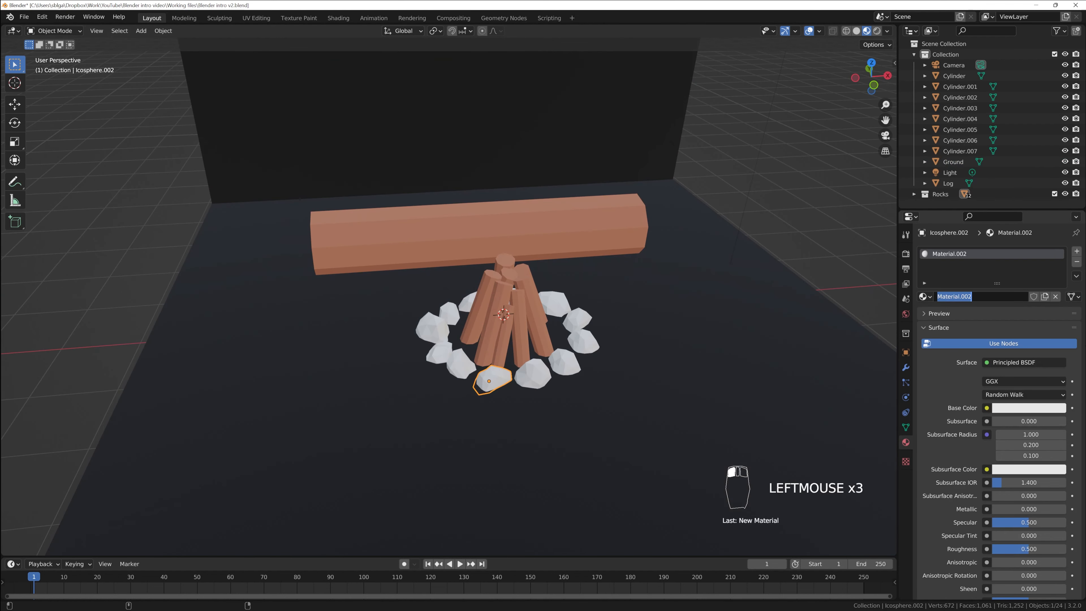
{"action": "type", "text": "Rock"}
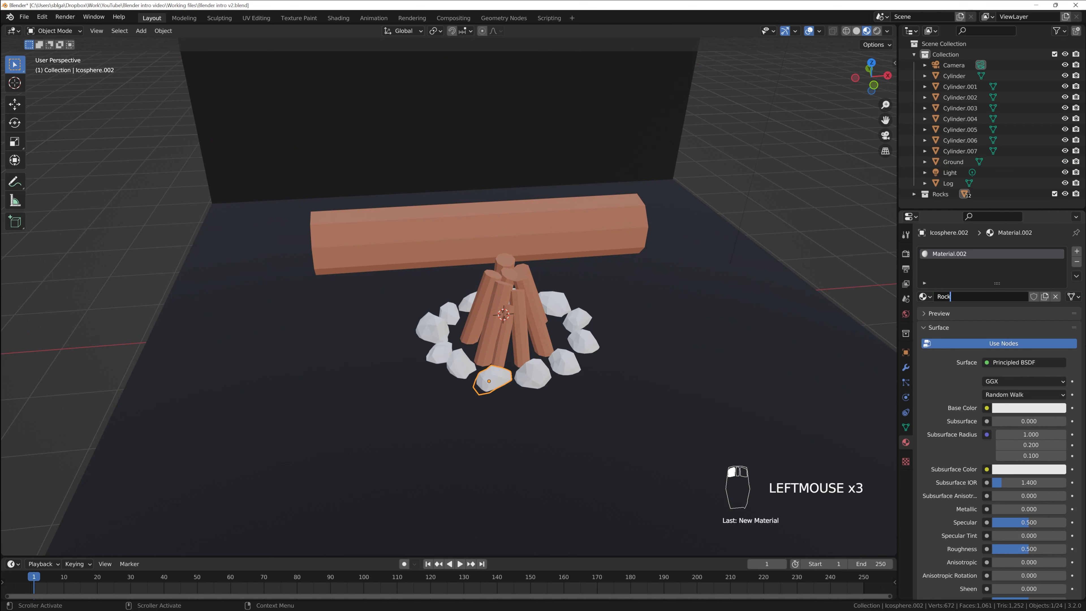
{"action": "left_click", "coordinate": [1016, 405]}
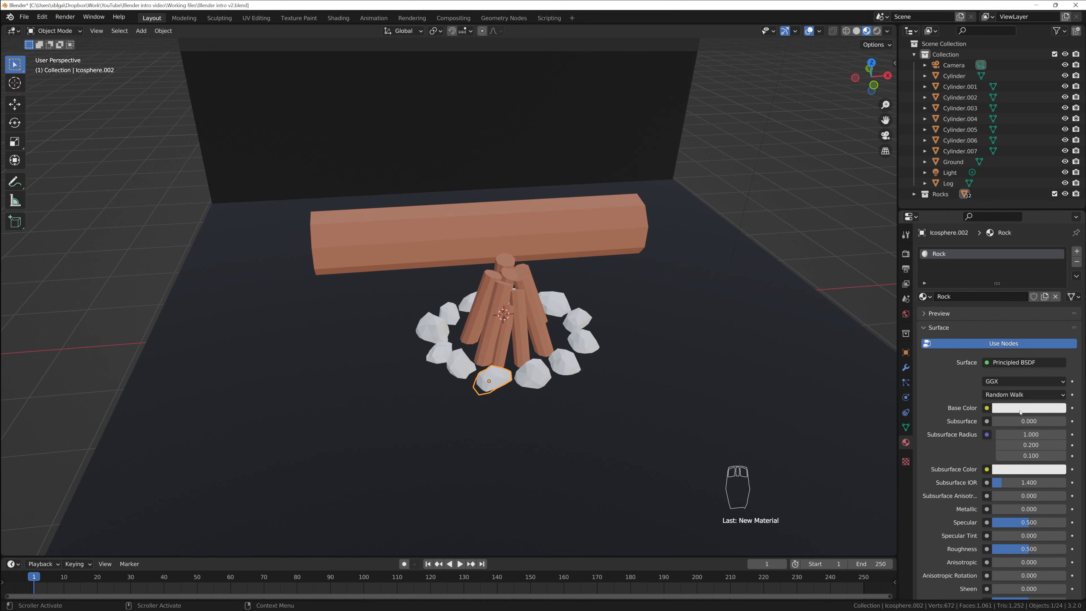
{"action": "left_click", "coordinate": [1016, 405]}
{"action": "left_click_drag", "start_coordinate": [1059, 266], "coordinate": [1058, 293]}
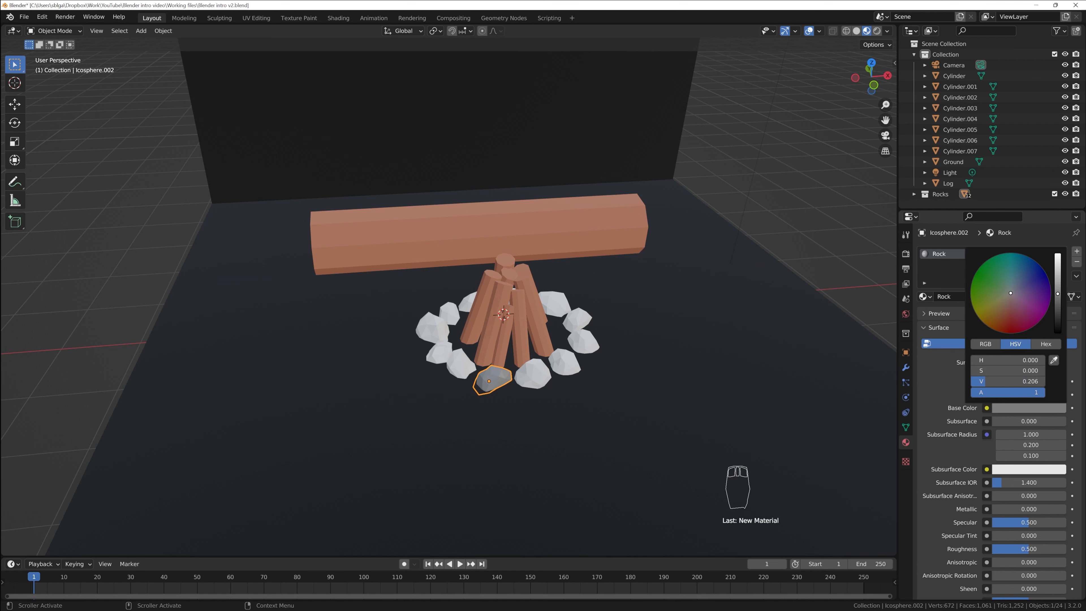
- Link the Rock material from the gray front rock to all the other rocks in the ring with Link Materials
{"action": "middle_click_drag", "start_coordinate": [549, 398], "coordinate": [534, 409]}
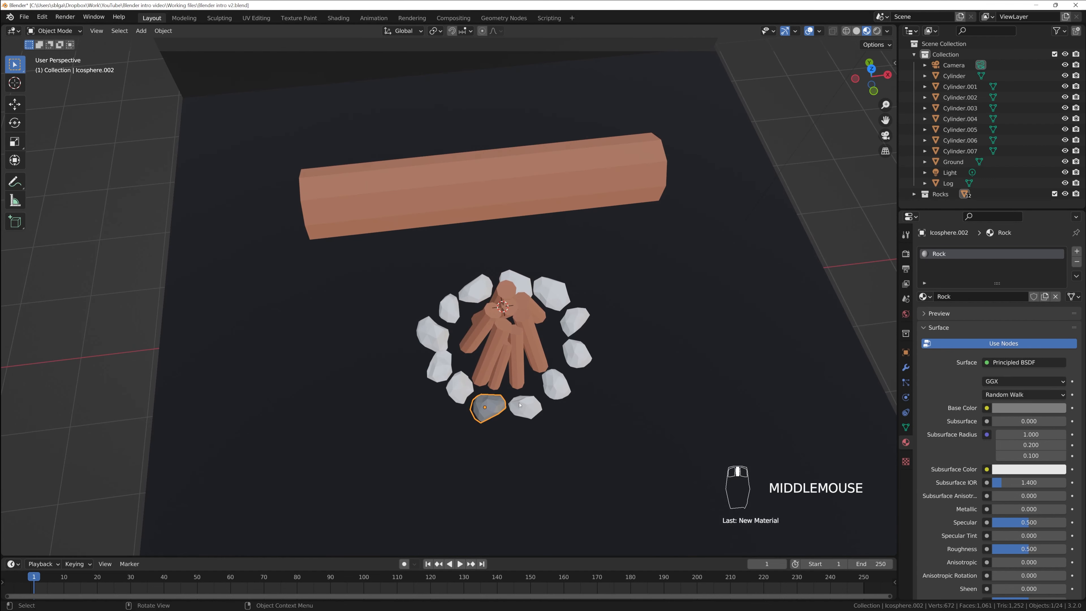
{"action": "left_click", "coordinate": [526, 407]}
{"action": "left_click", "coordinate": [556, 387], "text": "shift"}
{"action": "left_click", "coordinate": [578, 356], "text": "shift"}
{"action": "left_click", "coordinate": [573, 324], "text": "shift"}
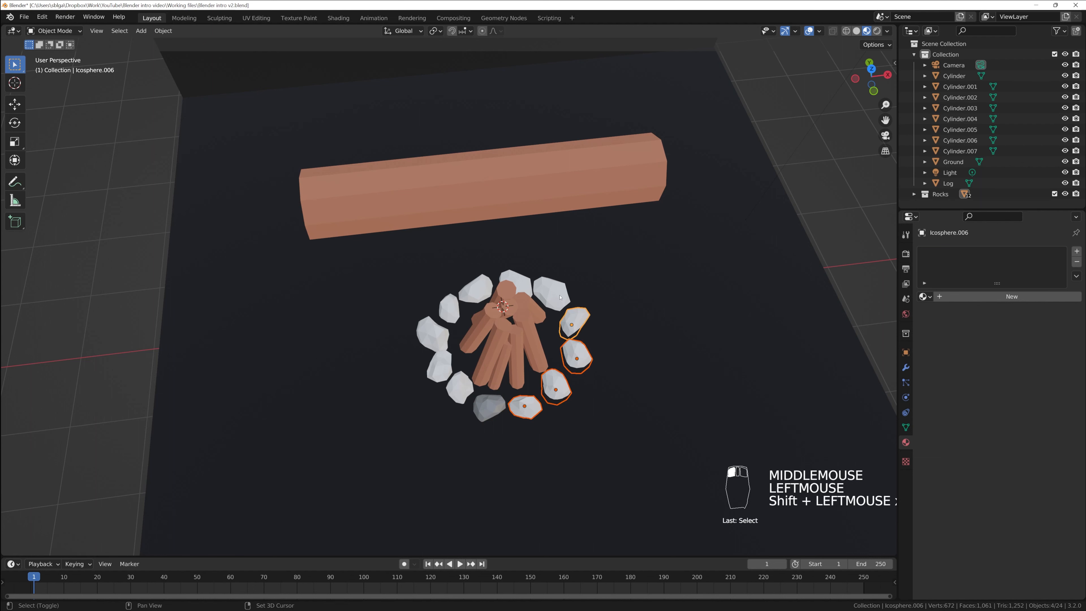
{"action": "left_click", "coordinate": [552, 295], "text": "shift"}
{"action": "left_click", "coordinate": [513, 285], "text": "shift"}
{"action": "left_click", "coordinate": [483, 289], "text": "shift"}
{"action": "left_click", "coordinate": [449, 310], "text": "shift"}
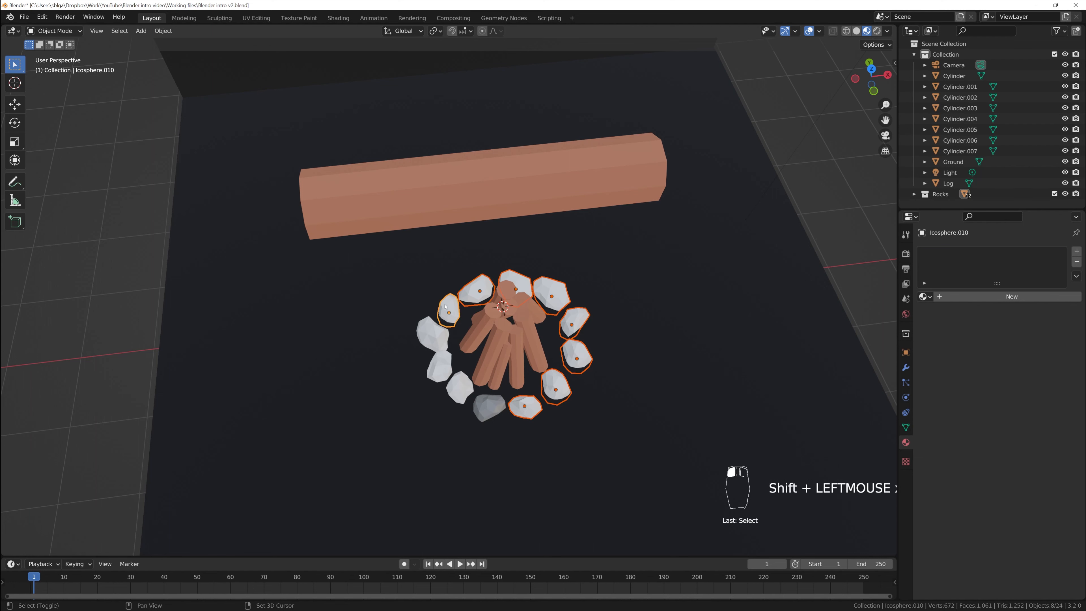
{"action": "left_click", "coordinate": [432, 335], "text": "shift"}
{"action": "left_click", "coordinate": [438, 367], "text": "shift"}
{"action": "left_click", "coordinate": [462, 388], "text": "shift"}
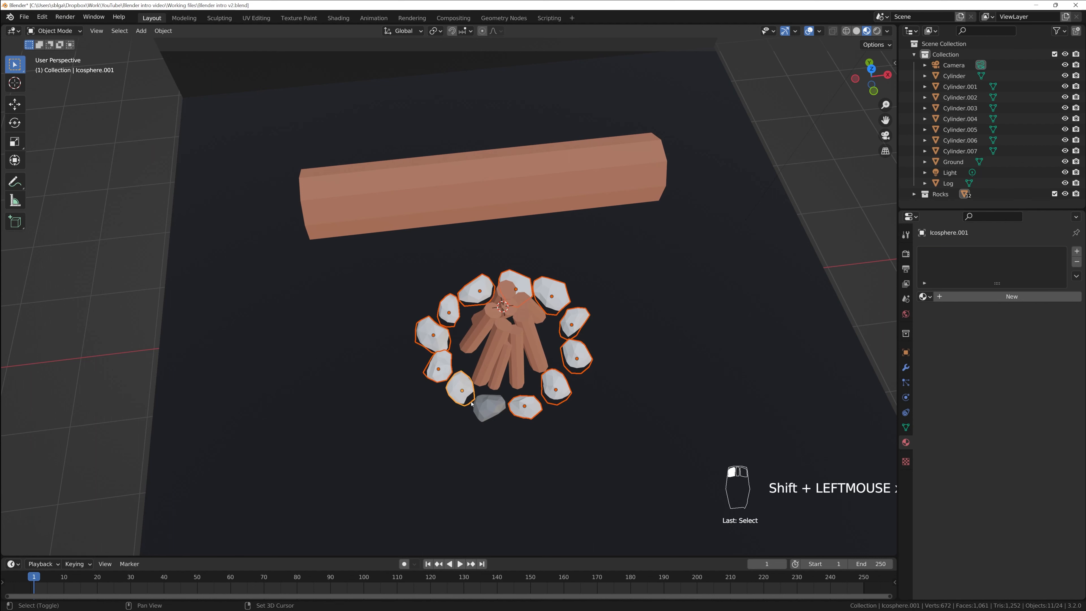
{"action": "left_click", "coordinate": [490, 410], "text": "shift"}
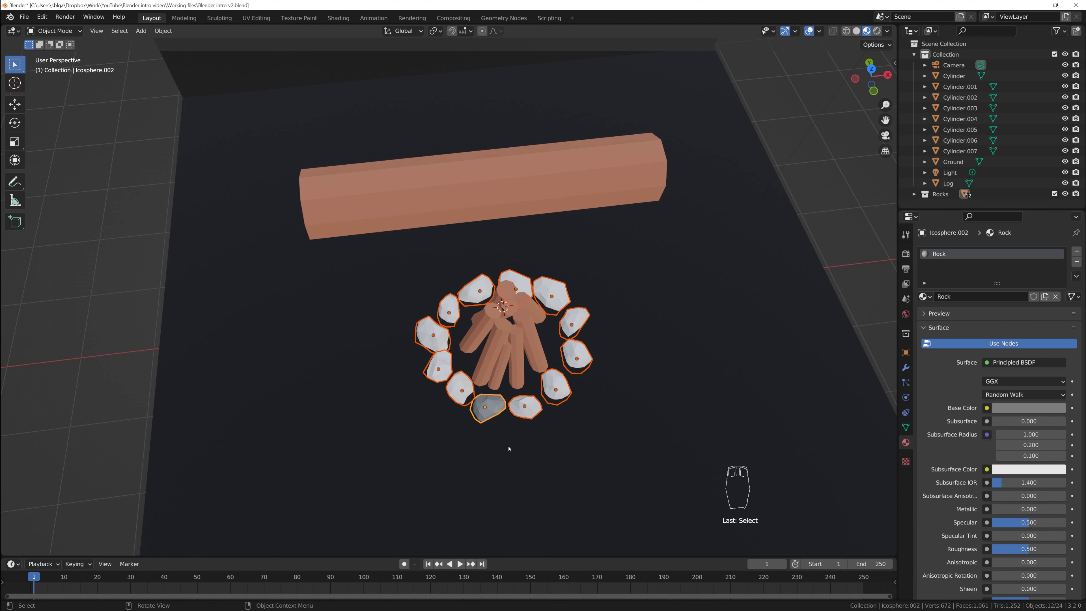
{"action": "key", "text": "ctrl+l"}
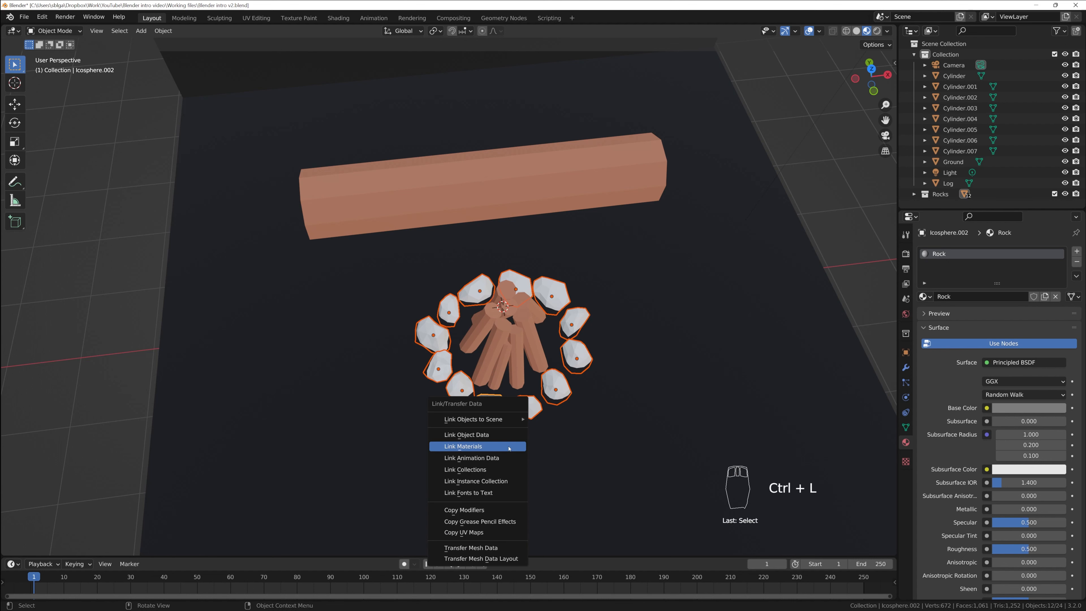
{"action": "left_click", "coordinate": [509, 448]}
{"action": "left_click", "coordinate": [518, 452]}
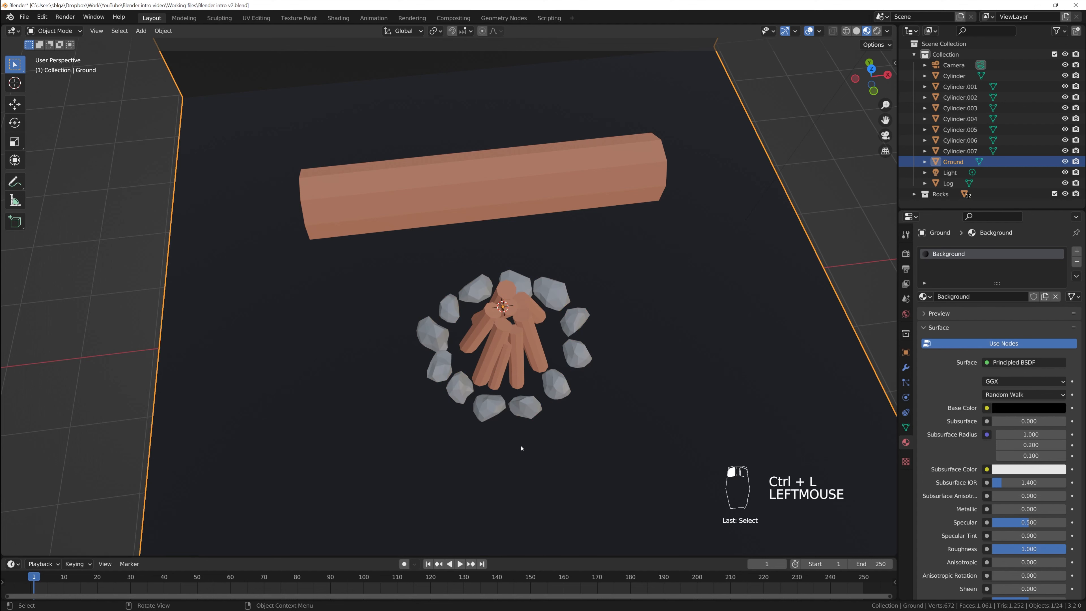
- Save the campfire scene to the current Blender file
{"action": "middle_click_drag", "start_coordinate": [522, 448], "coordinate": [541, 387]}
{"action": "scroll", "coordinate": [506, 375], "scroll_direction": "up", "scroll_amount": 2}
{"action": "scroll", "coordinate": [506, 376], "scroll_direction": "down", "scroll_amount": 1}
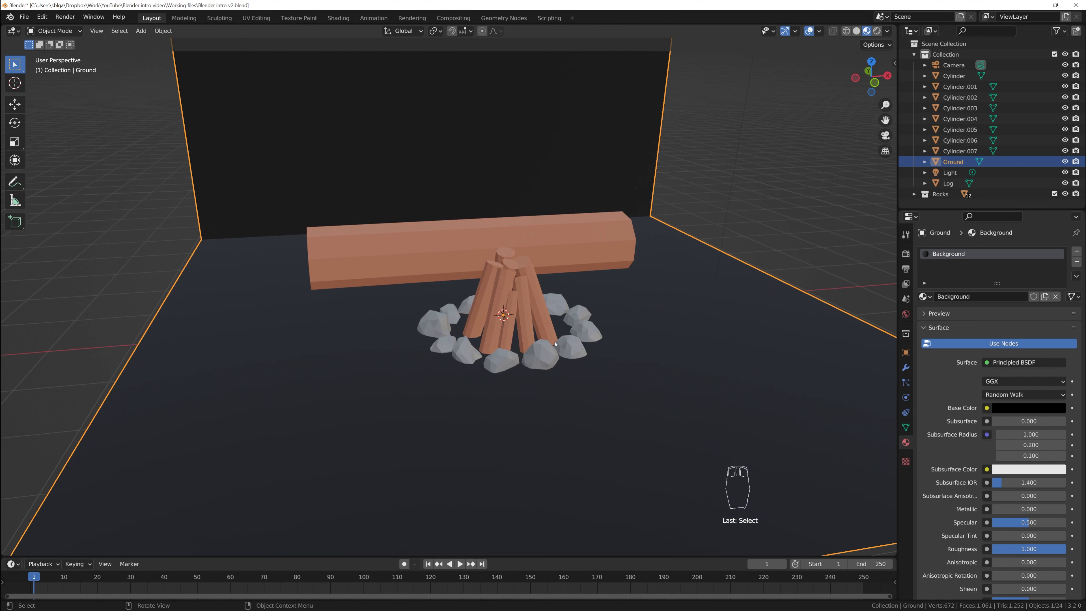
{"action": "key", "text": "ctrl+s"}
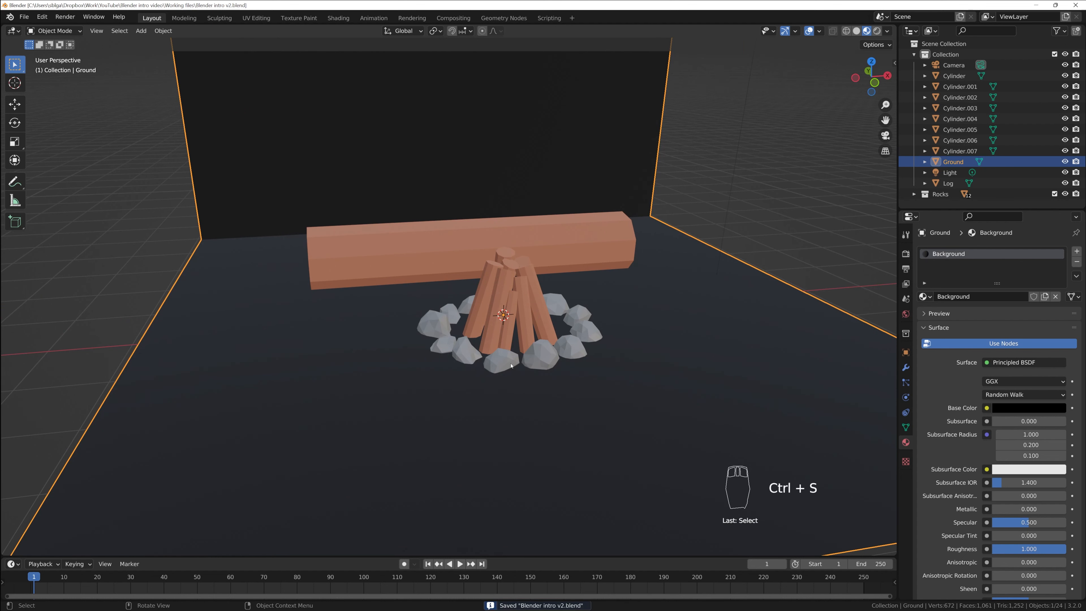
{"action": "scroll", "coordinate": [515, 351], "scroll_direction": "down", "scroll_amount": 2}
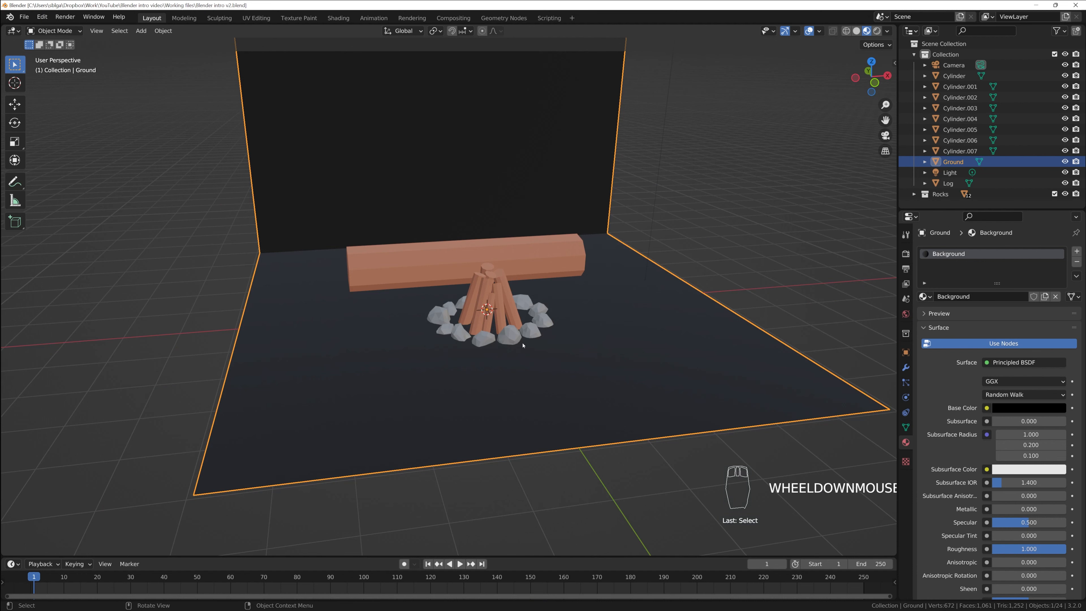
{"action": "middle_click_drag", "start_coordinate": [522, 345], "coordinate": [575, 323]}
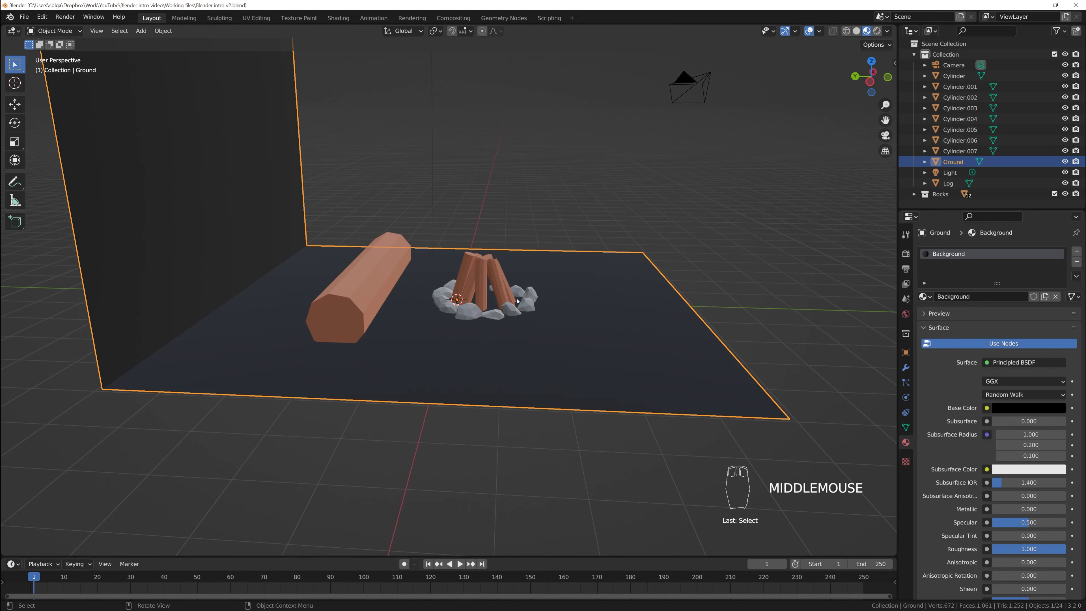
{"action": "middle_click_drag", "start_coordinate": [406, 271], "coordinate": [479, 363]}
{"action": "scroll", "coordinate": [433, 337], "scroll_direction": "down", "scroll_amount": 3}
{"action": "key", "text": "shift"}
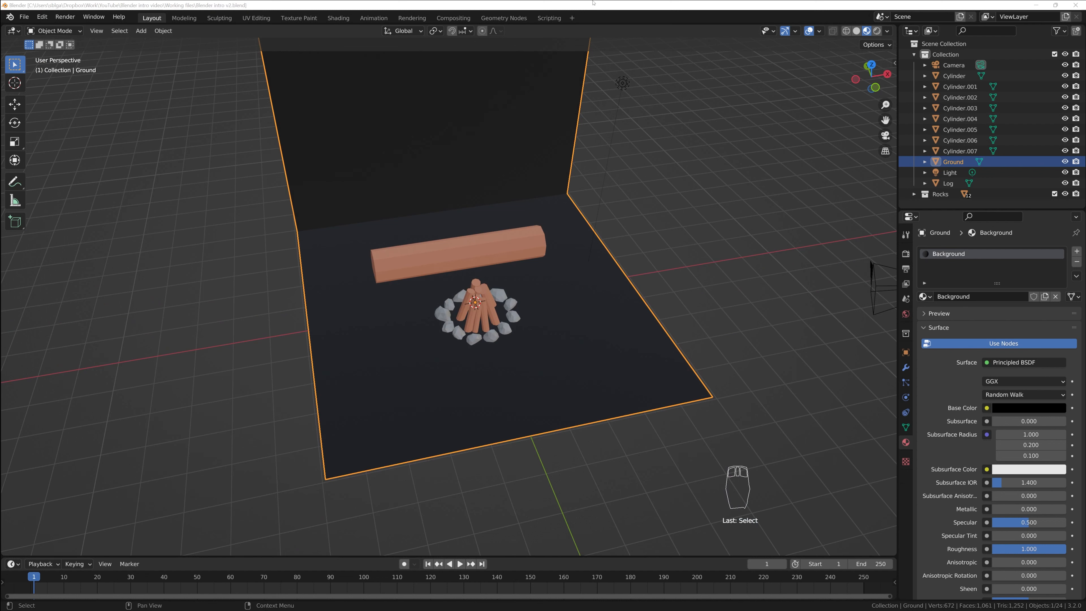
{"action": "left_click", "coordinate": [24, 16]}
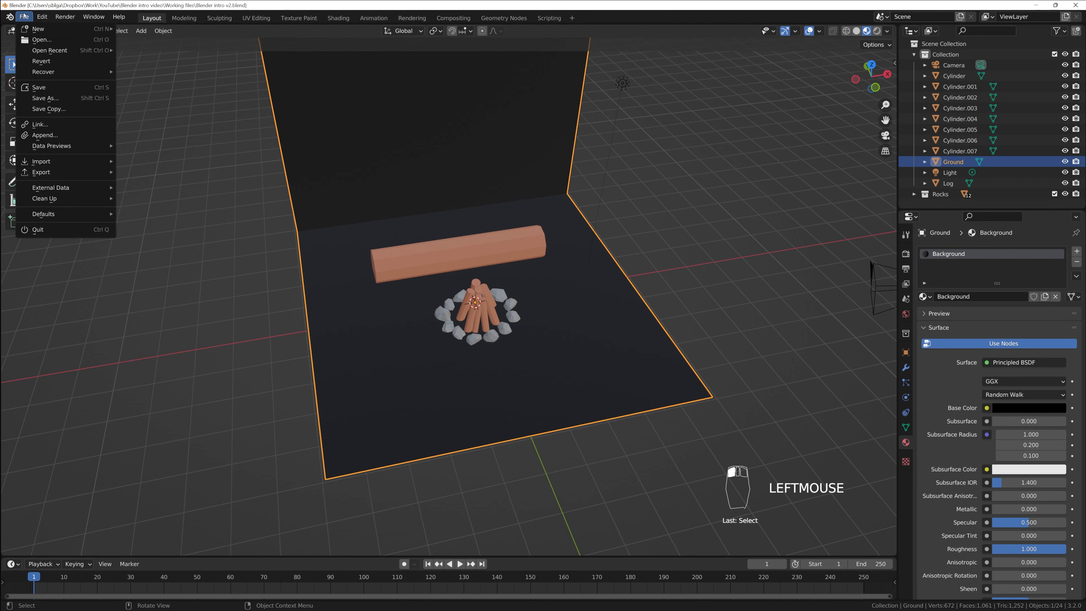
{"action": "left_click", "coordinate": [42, 140]}
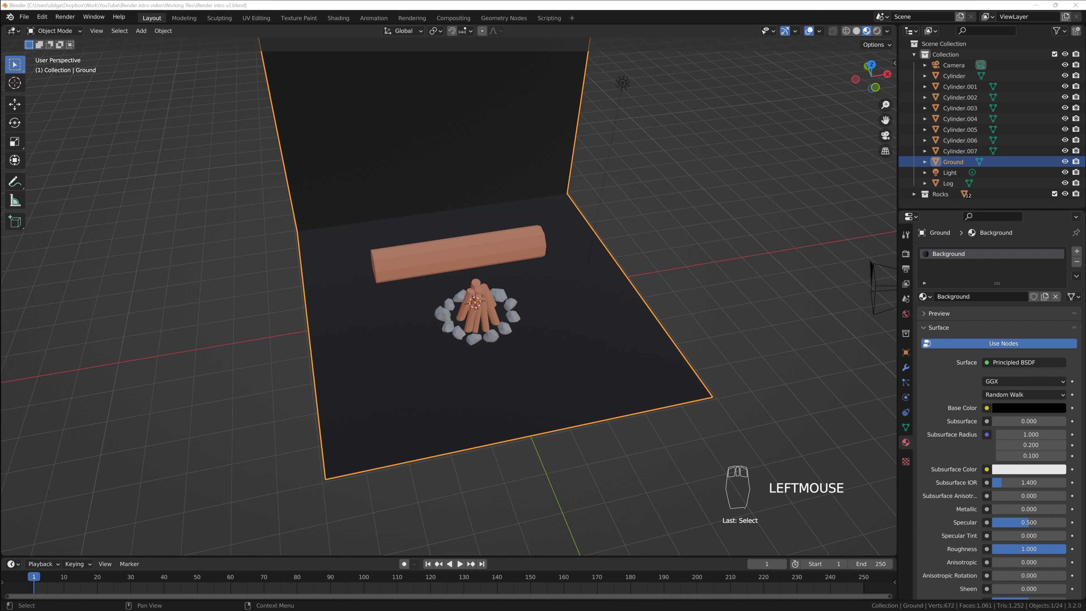
- Switch to File Explorer and select the "Character for course" Blender file in the Character folder
{"action": "left_click_drag", "start_coordinate": [1085, 77], "coordinate": [769, 104]}
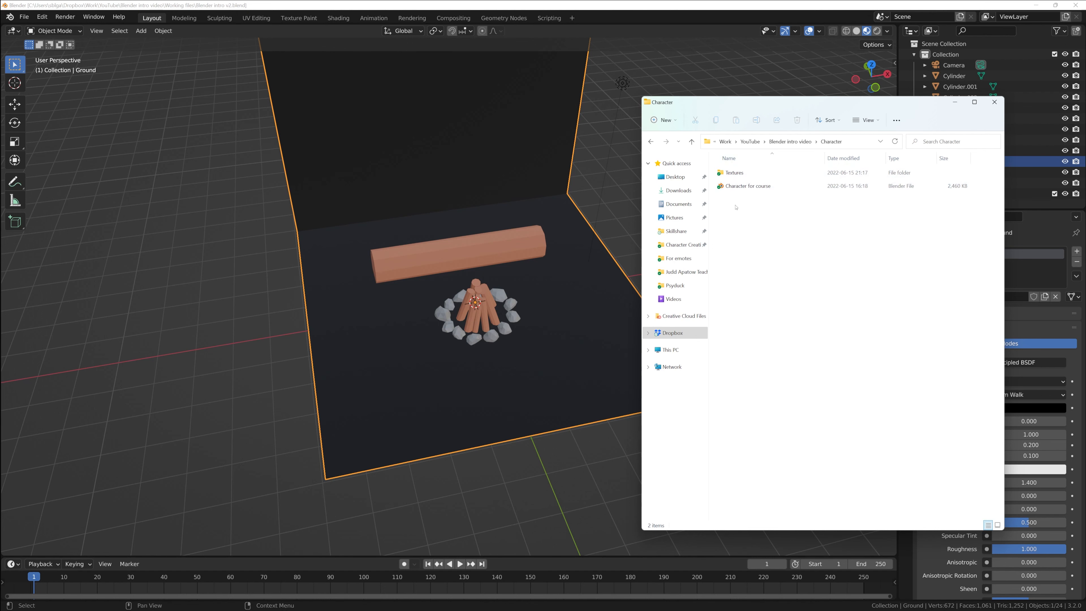
{"action": "left_click", "coordinate": [752, 186]}
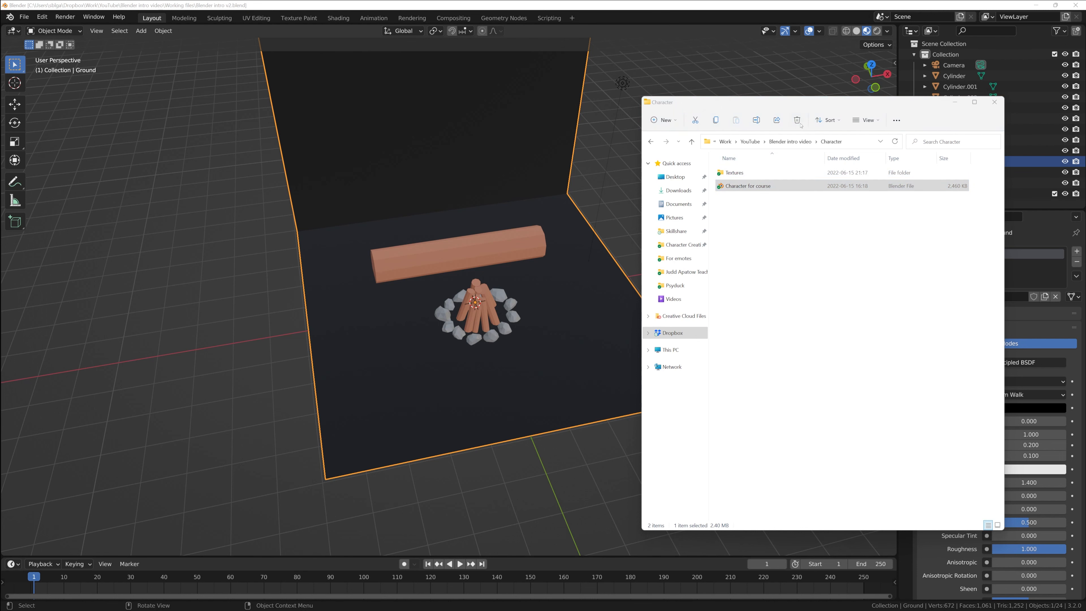
- Open the "Character for course" file in a second Blender window over the campfire scene and allow execution of its scripts
{"action": "left_click_drag", "start_coordinate": [812, 107], "coordinate": [1085, 131]}
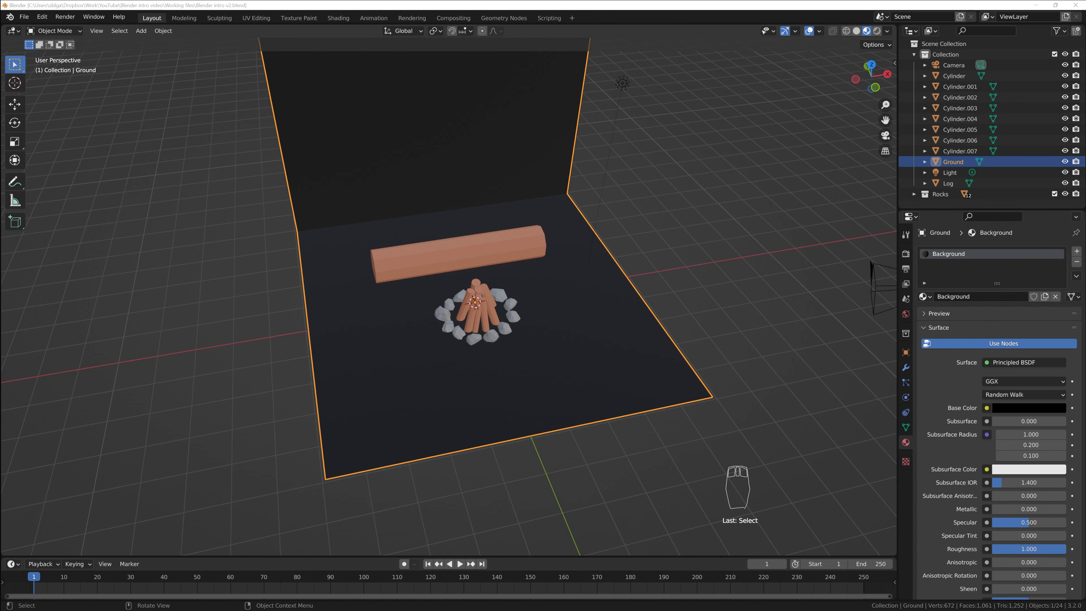
{"action": "left_click_drag", "start_coordinate": [1085, 64], "coordinate": [386, 116]}
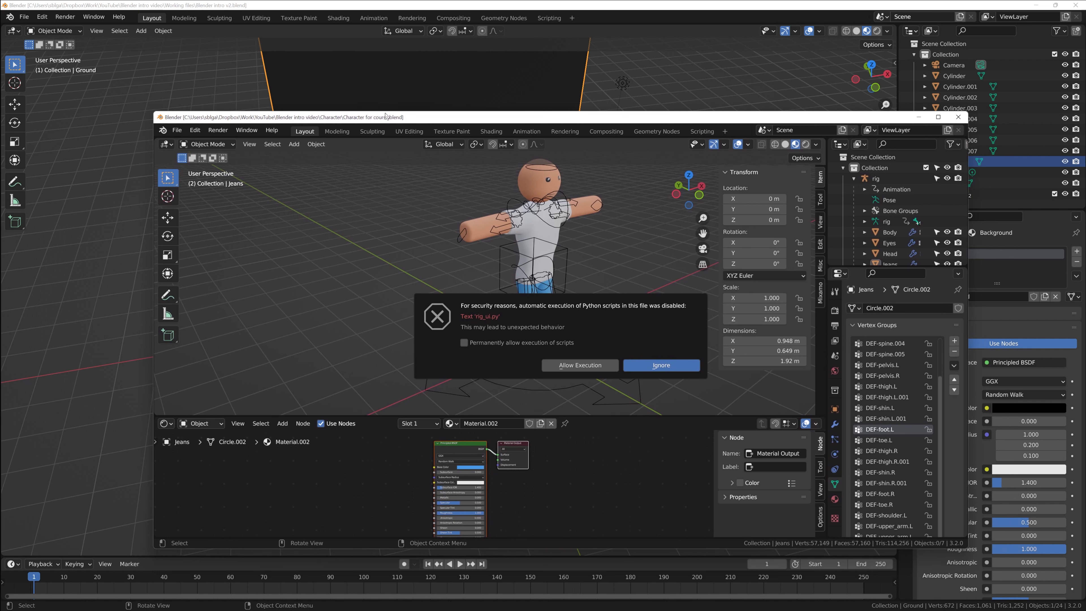
{"action": "left_click_drag", "start_coordinate": [386, 116], "coordinate": [385, 96]}
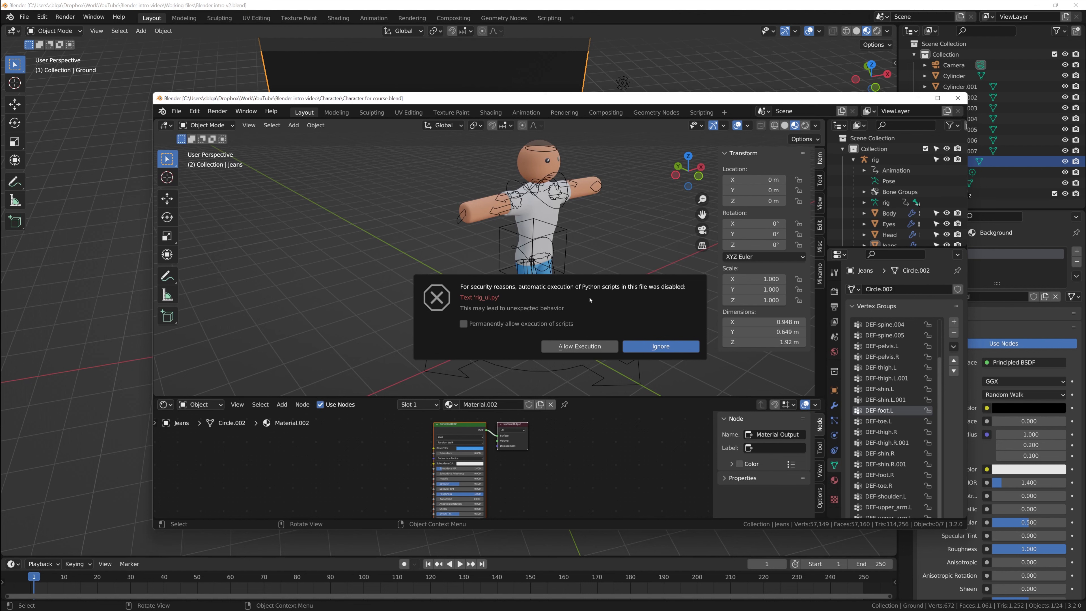
{"action": "left_click", "coordinate": [593, 355]}
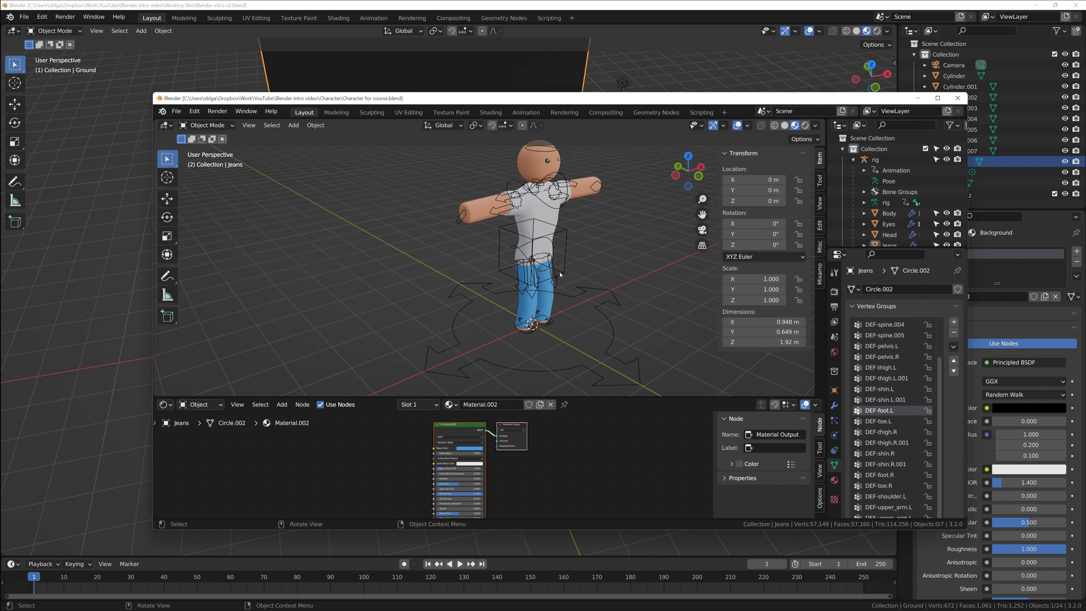
- Select and copy all objects of the character with its rig, and switch back to the campfire scene window
{"action": "left_click", "coordinate": [854, 160]}
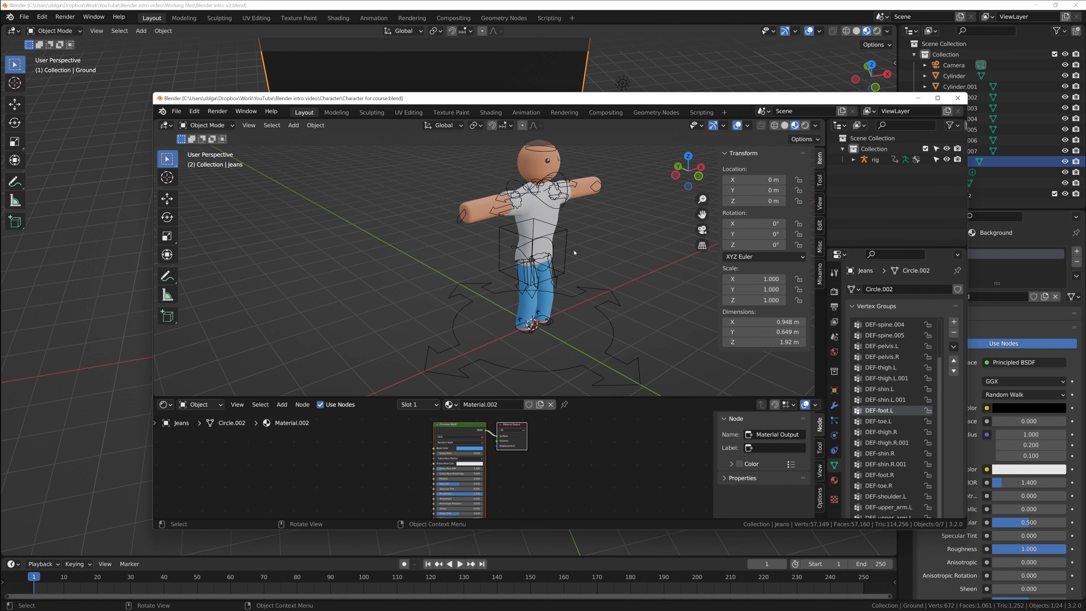
{"action": "left_click_drag", "start_coordinate": [620, 397], "coordinate": [619, 475]}
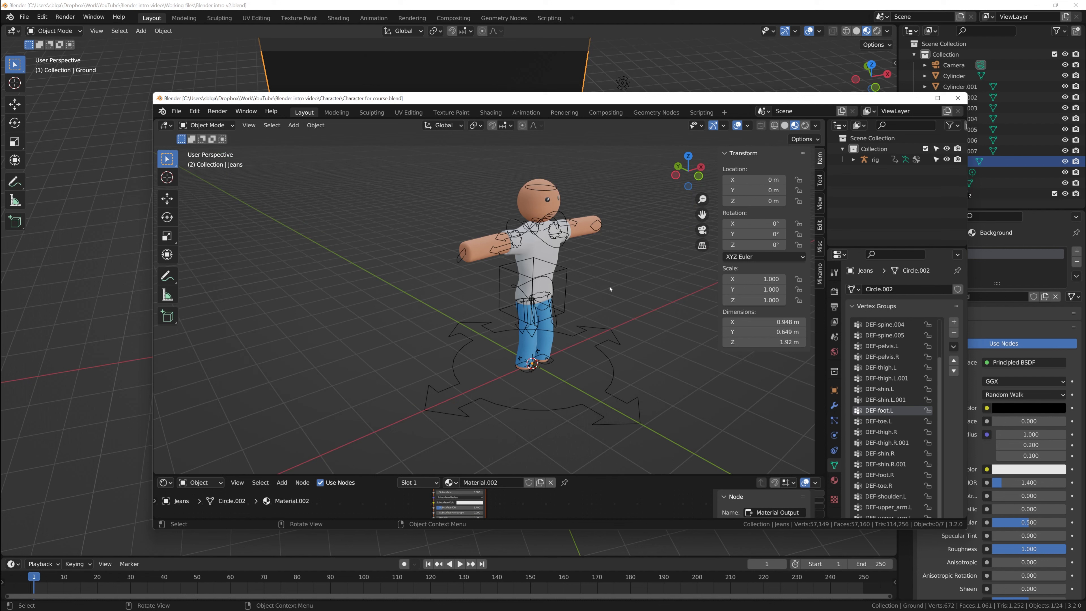
{"action": "key", "text": "a"}
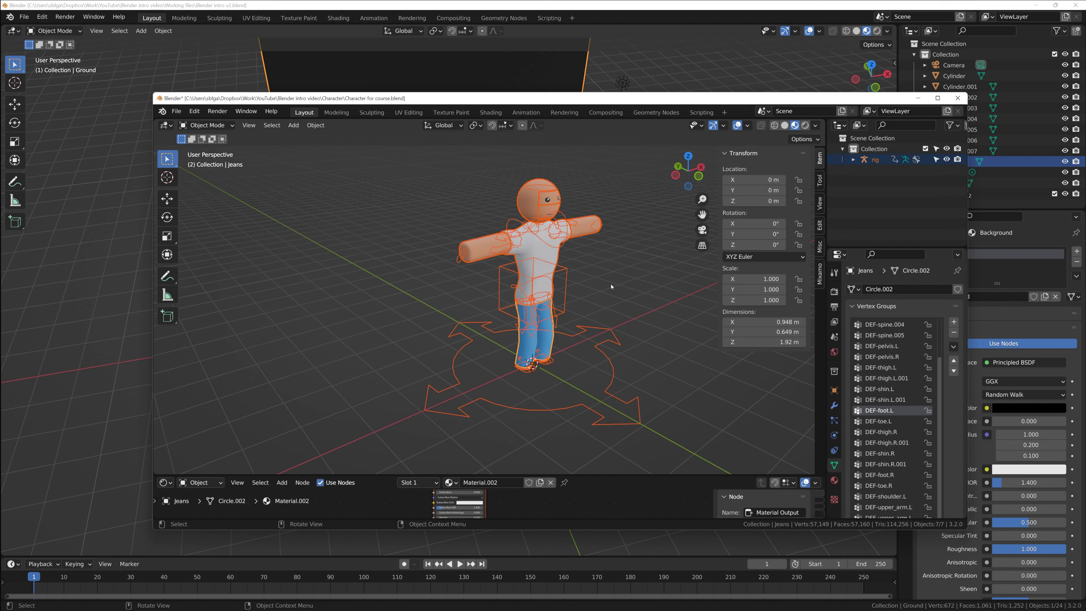
{"action": "key", "text": "ctrl"}
{"action": "key", "text": "ctrl+c"}
{"action": "left_click", "coordinate": [676, 56]}
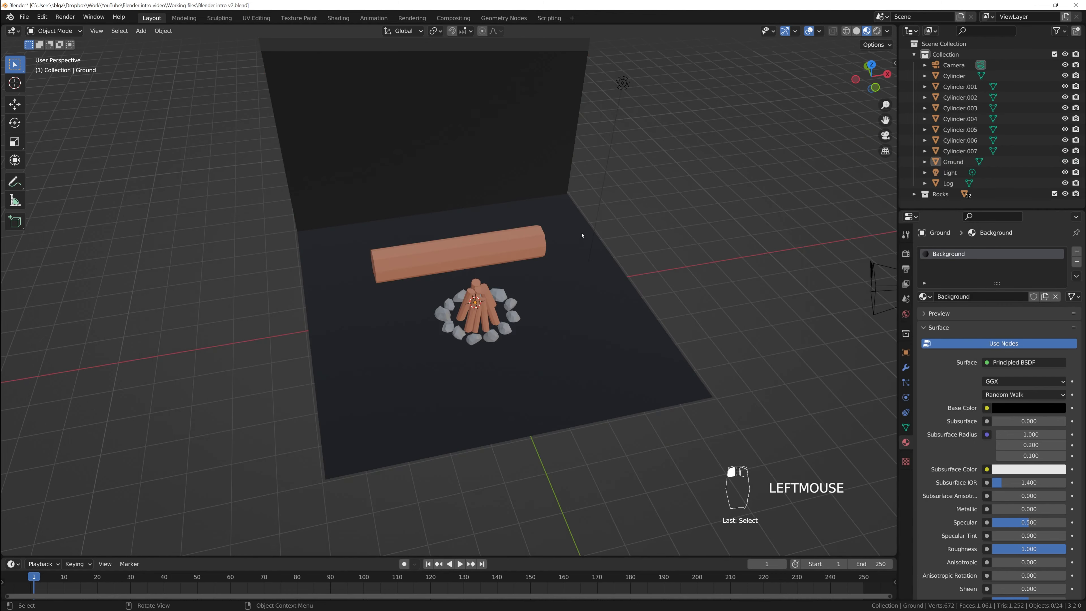
- Paste the copied character into the campfire scene's default collection
{"action": "key", "text": "ctrl"}
{"action": "key", "text": "ctrl+v"}
{"action": "left_click", "coordinate": [658, 277]}
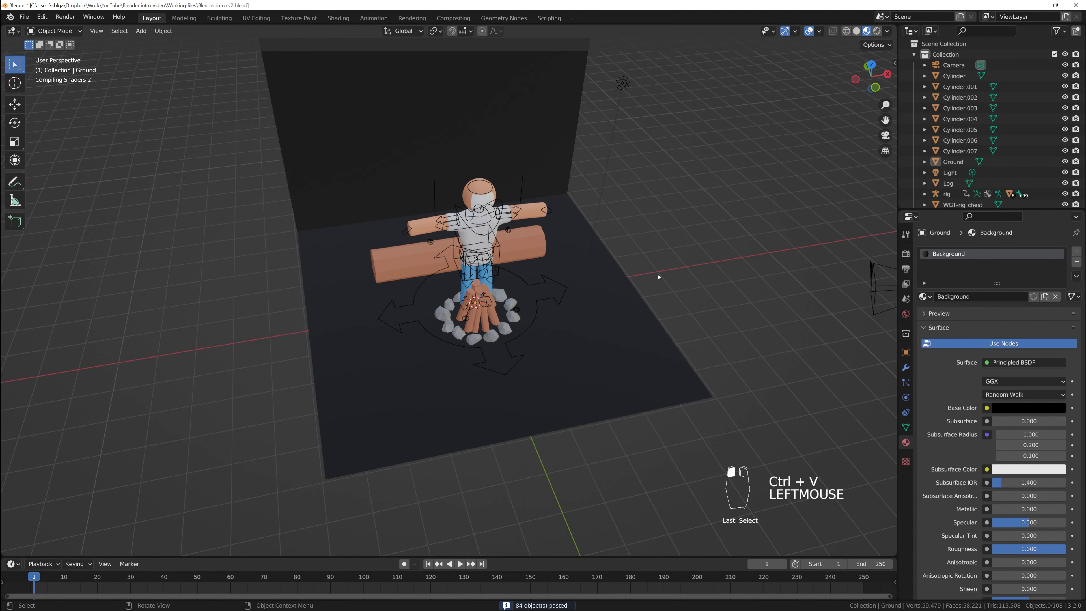
{"action": "middle_click_drag", "start_coordinate": [569, 305], "coordinate": [512, 266]}
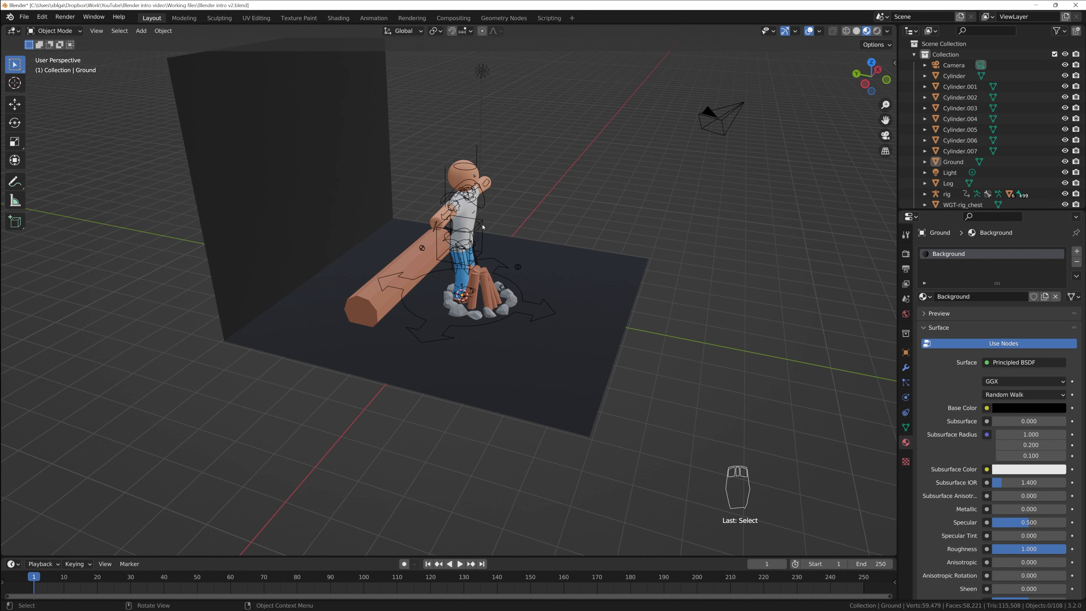
{"action": "middle_click_drag", "start_coordinate": [483, 227], "coordinate": [466, 253]}
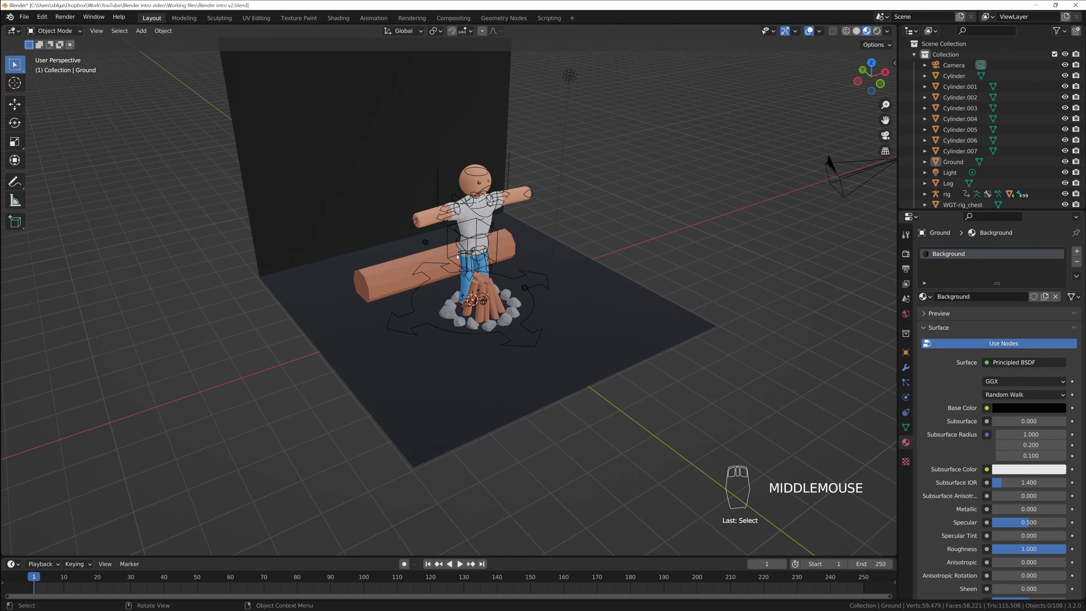
- Look through the pasted WGT-rig objects in the Outliner and undo the character paste
{"action": "scroll", "coordinate": [457, 256], "scroll_direction": "down", "scroll_amount": 2}
{"action": "scroll", "coordinate": [945, 199], "scroll_direction": "down", "scroll_amount": 20}
{"action": "scroll", "coordinate": [945, 199], "scroll_direction": "up", "scroll_amount": 5}
{"action": "scroll", "coordinate": [945, 199], "scroll_direction": "up", "scroll_amount": 9}
{"action": "scroll", "coordinate": [950, 151], "scroll_direction": "down", "scroll_amount": 1}
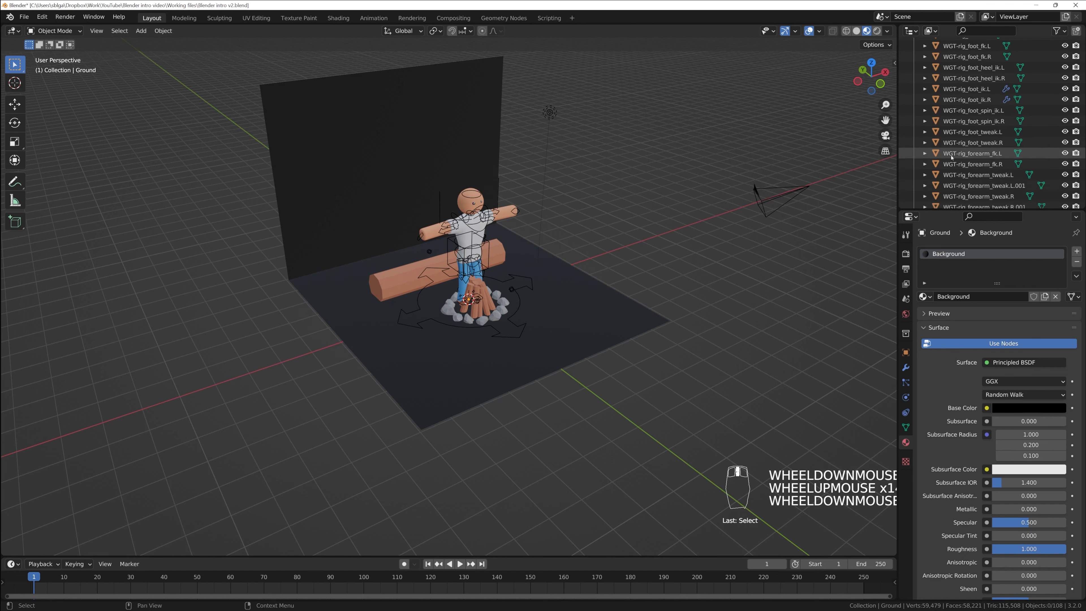
{"action": "scroll", "coordinate": [957, 168], "scroll_direction": "down", "scroll_amount": 8}
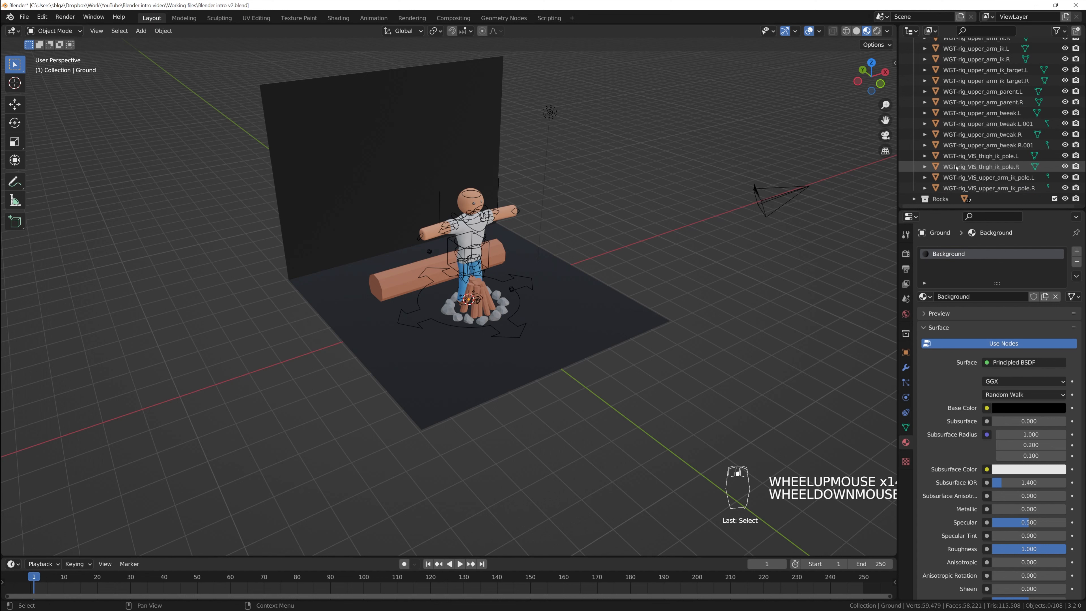
{"action": "left_click", "coordinate": [643, 216]}
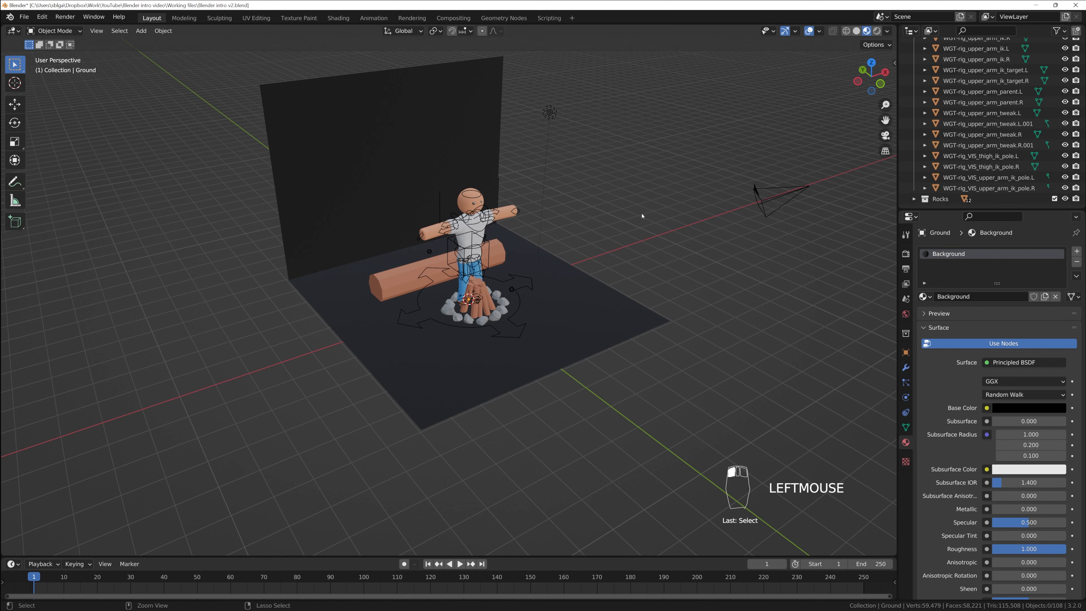
{"action": "key", "text": "ctrl+z"}
{"action": "key", "text": "ctrl+z"}
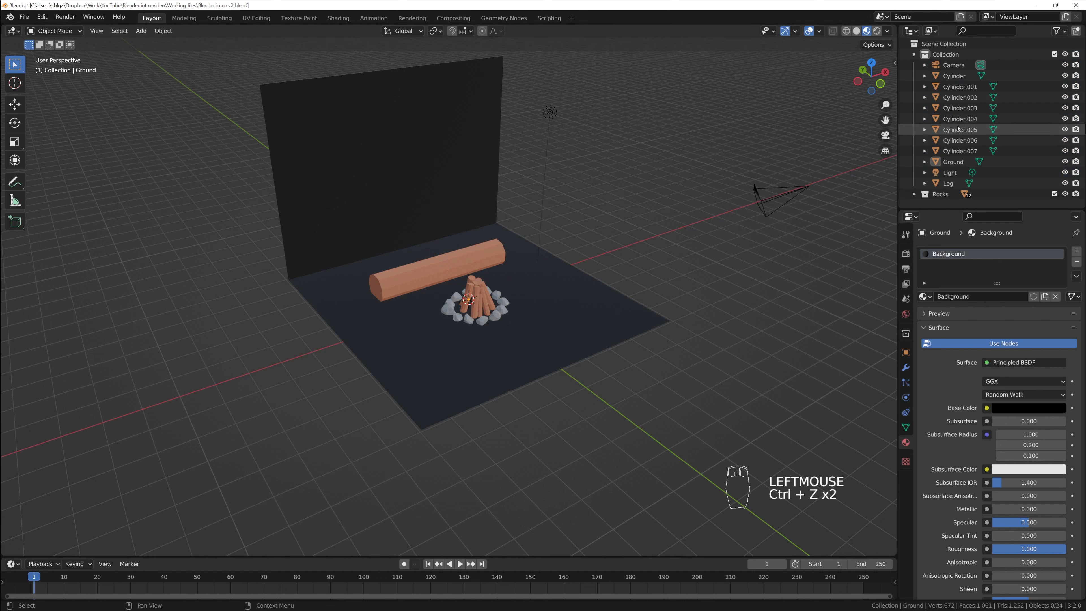
- Add a new collection directly under the Scene Collection and name it Character
{"action": "left_click", "coordinate": [914, 54]}
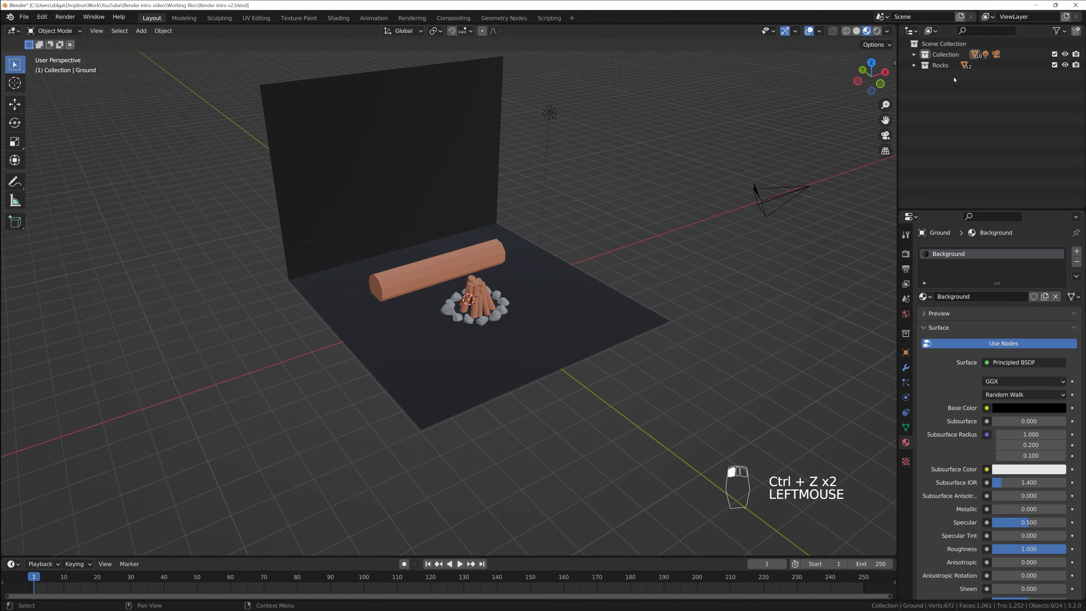
{"action": "left_click", "coordinate": [943, 44]}
{"action": "left_click", "coordinate": [1076, 30]}
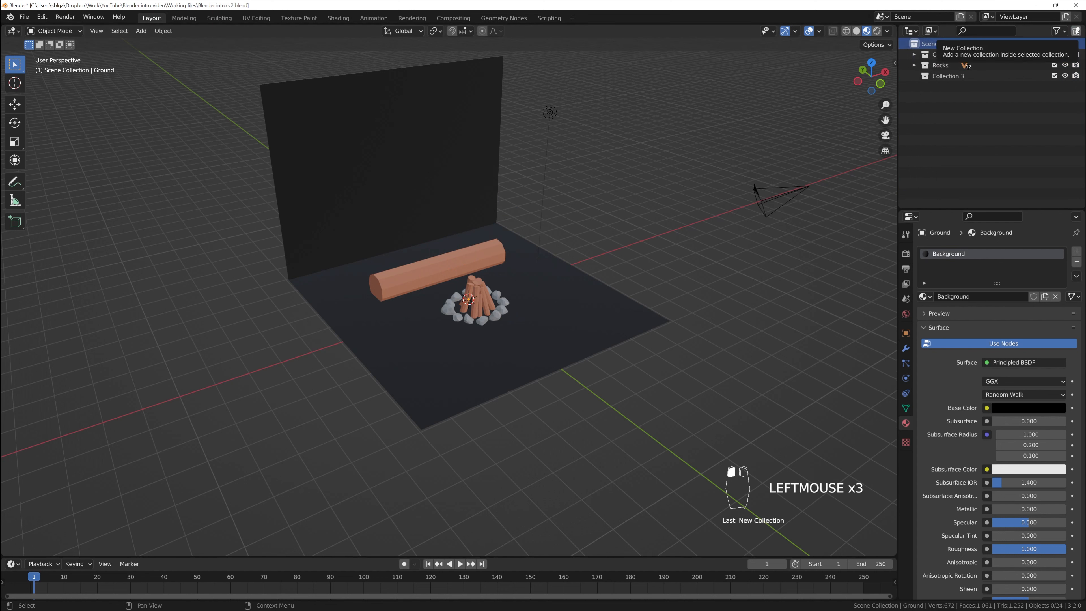
{"action": "left_click", "coordinate": [960, 77]}
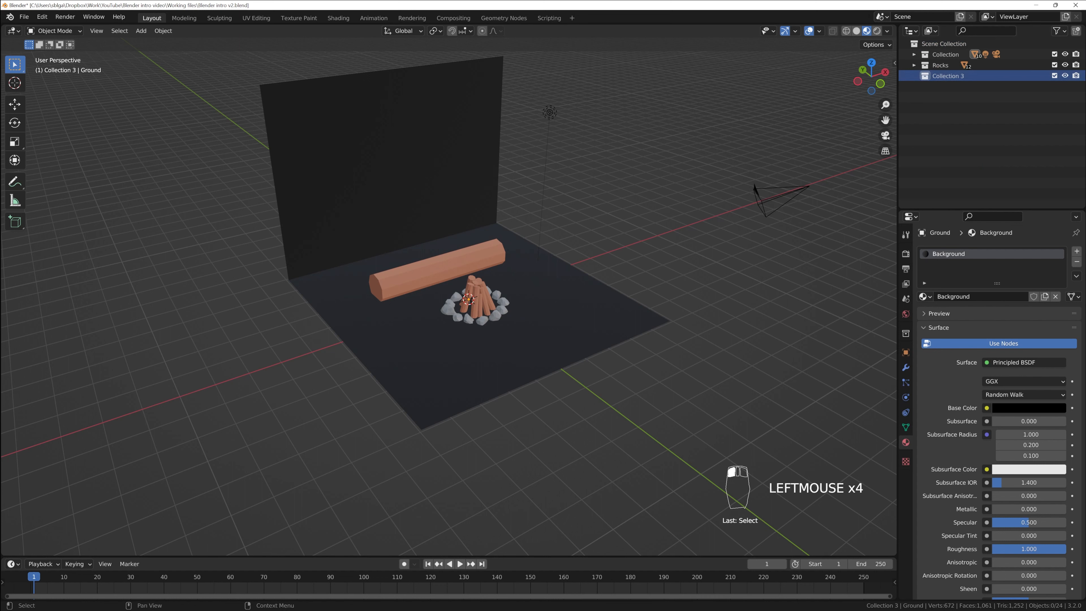
{"action": "double_click", "coordinate": [948, 76]}
{"action": "type", "text": "Character"}
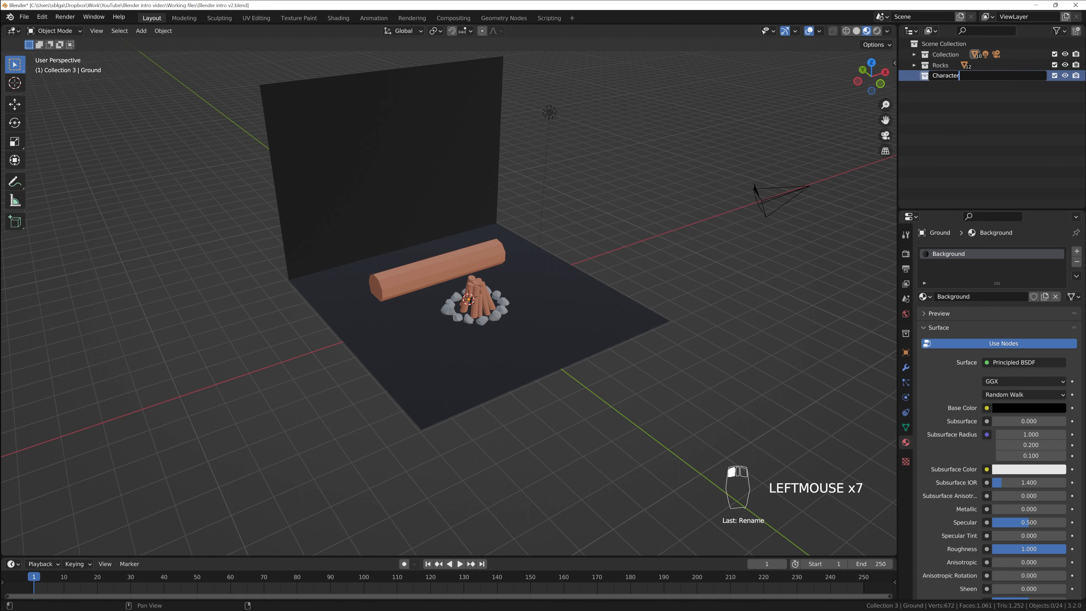
{"action": "key", "text": "Return"}
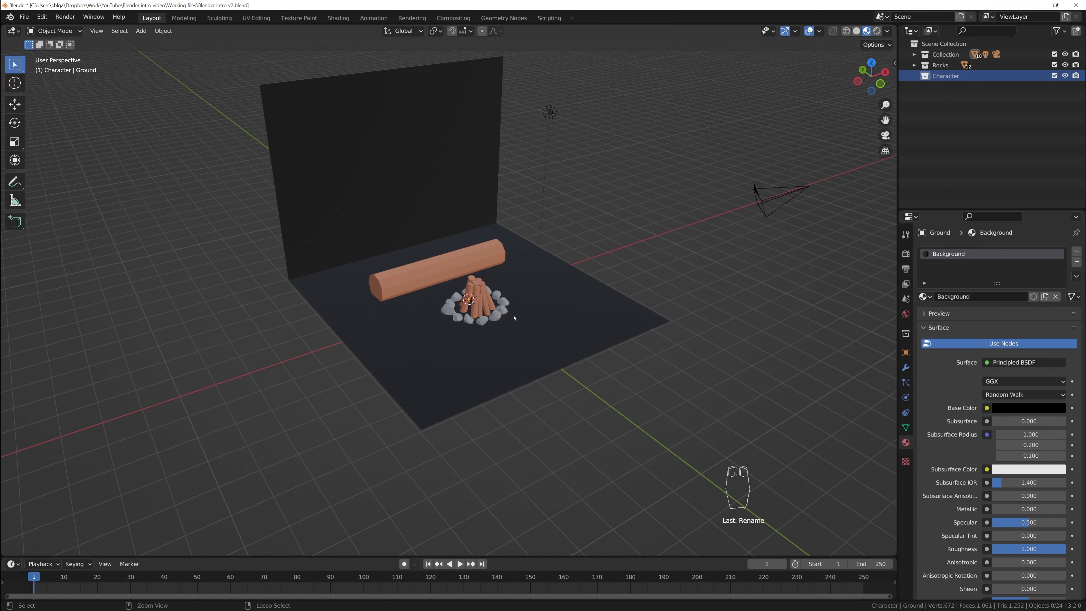
- Paste the copied character into the Character collection and check the collection by excluding and re-including it
{"action": "key", "text": "ctrl+v"}
{"action": "scroll", "coordinate": [957, 135], "scroll_direction": "down", "scroll_amount": 10}
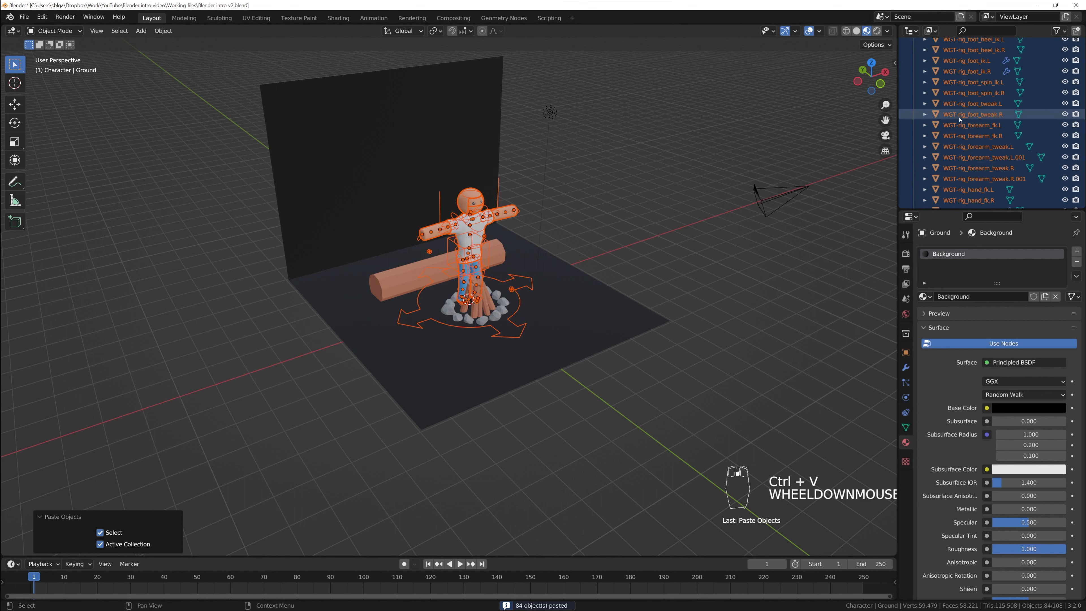
{"action": "scroll", "coordinate": [960, 133], "scroll_direction": "up", "scroll_amount": 10}
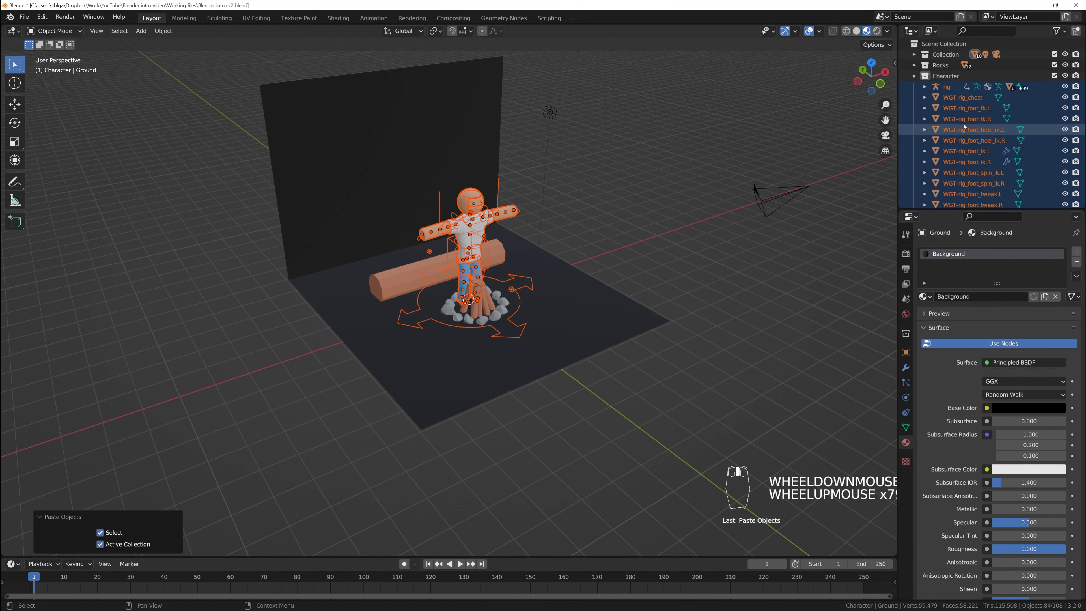
{"action": "left_click", "coordinate": [914, 76]}
{"action": "left_click", "coordinate": [1054, 76]}
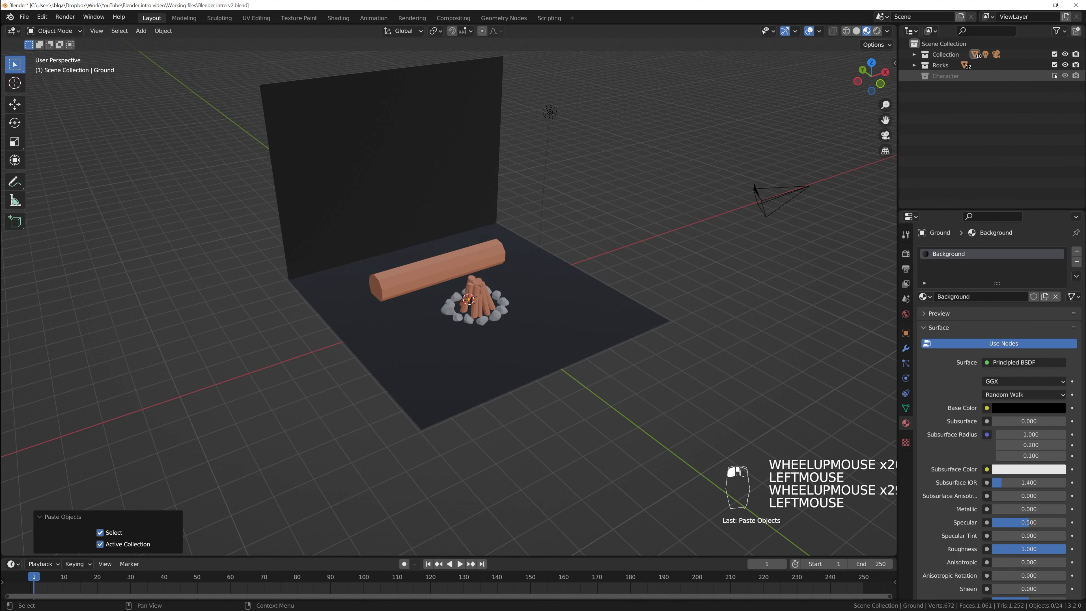
{"action": "left_click", "coordinate": [1054, 76]}
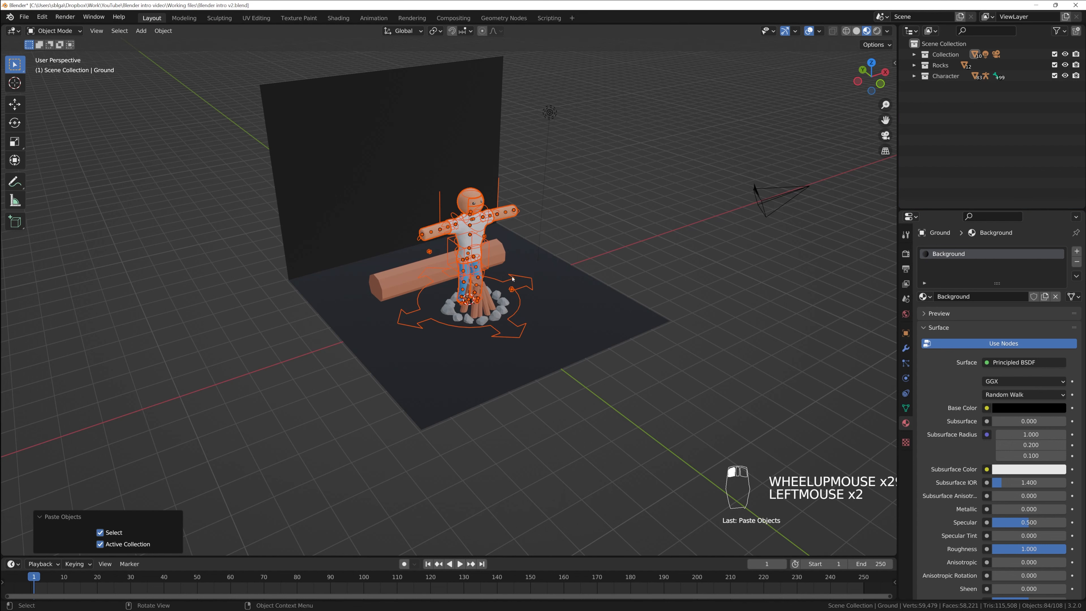
- Move the character's rig about 8.8 m along the X axis, away from the campfire
{"action": "middle_click_drag", "start_coordinate": [503, 268], "coordinate": [553, 342]}
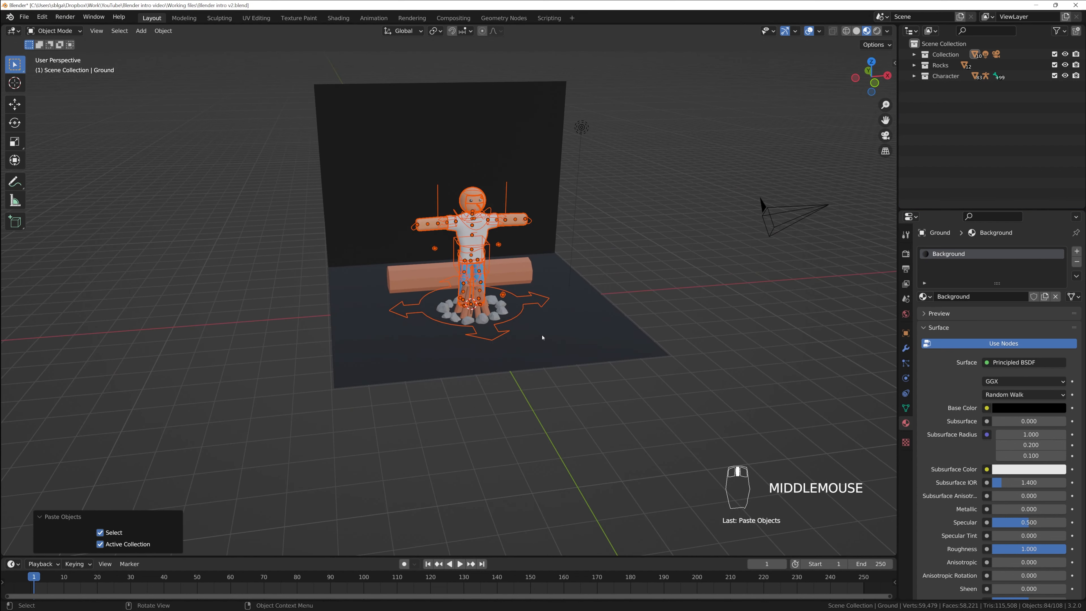
{"action": "scroll", "coordinate": [542, 338], "scroll_direction": "up", "scroll_amount": 2}
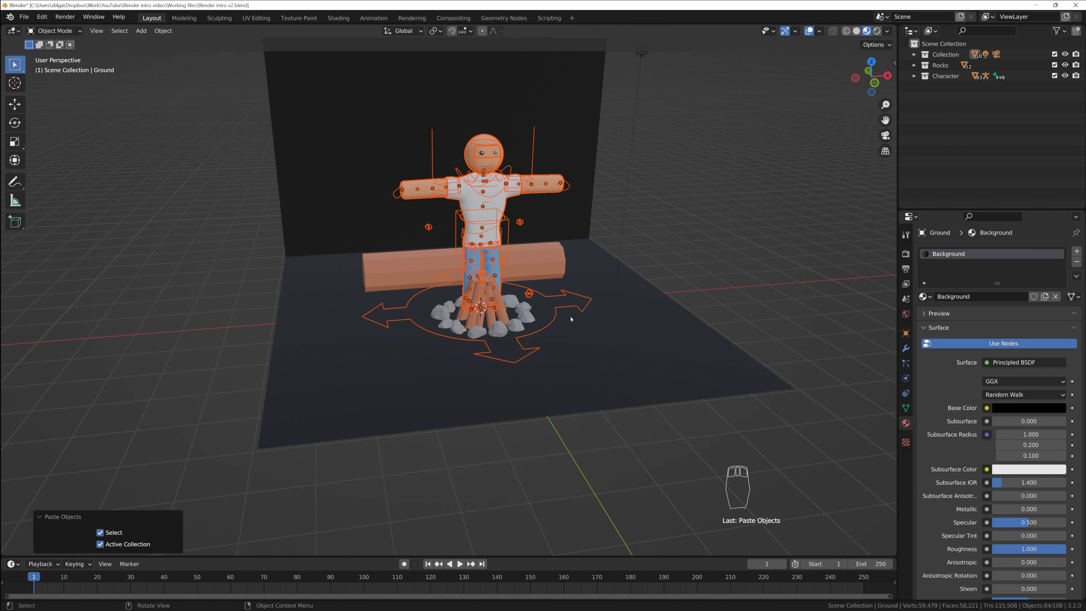
{"action": "left_click", "coordinate": [577, 325]}
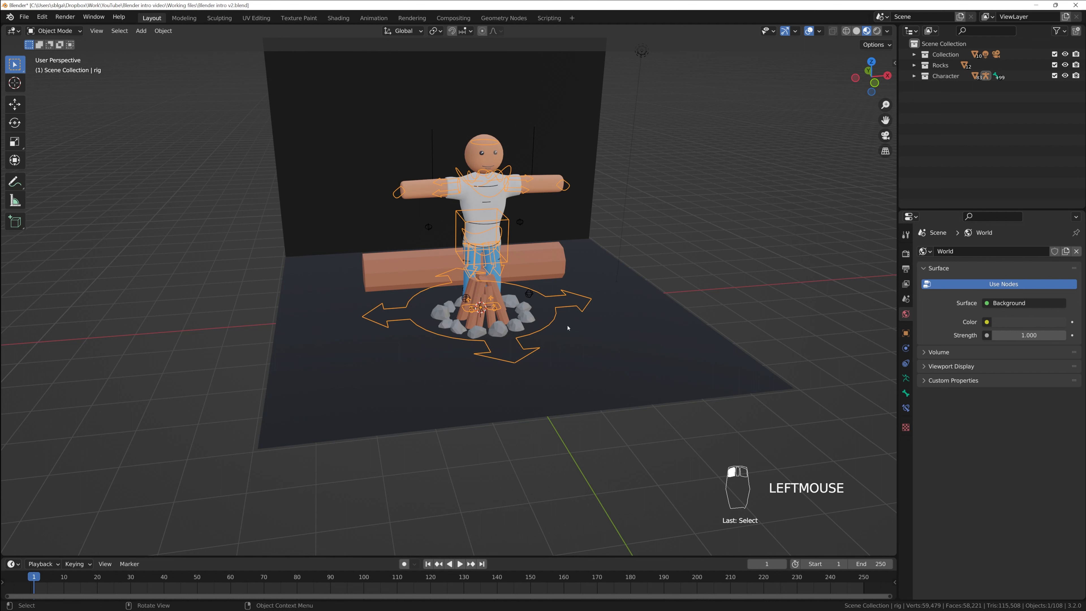
{"action": "left_click", "coordinate": [565, 308]}
{"action": "left_click", "coordinate": [564, 308]}
{"action": "key", "text": "g"}
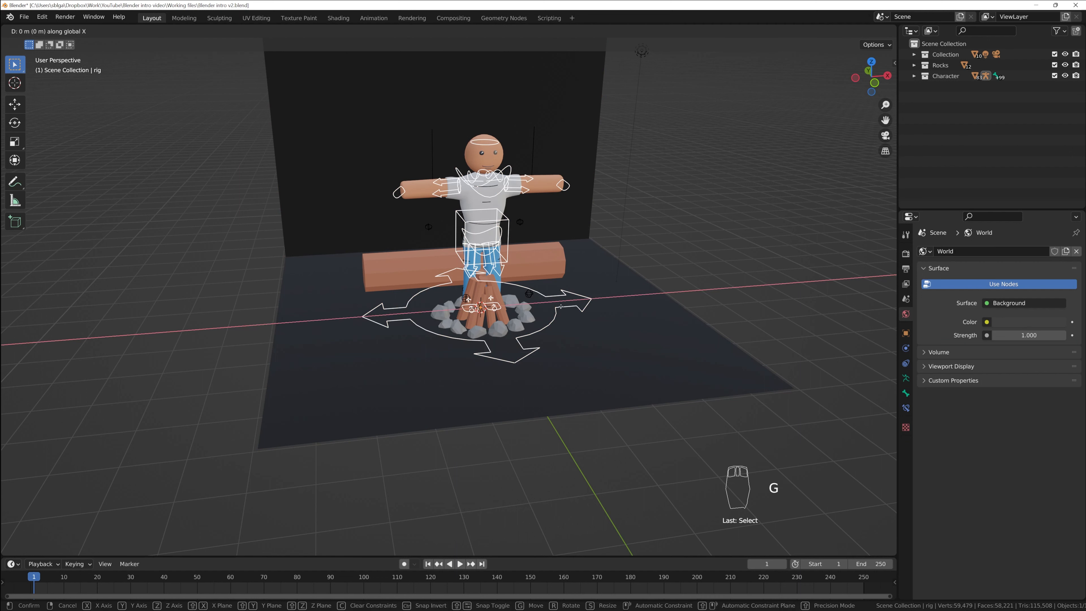
{"action": "key", "text": "x"}
{"action": "left_click", "coordinate": [865, 290]}
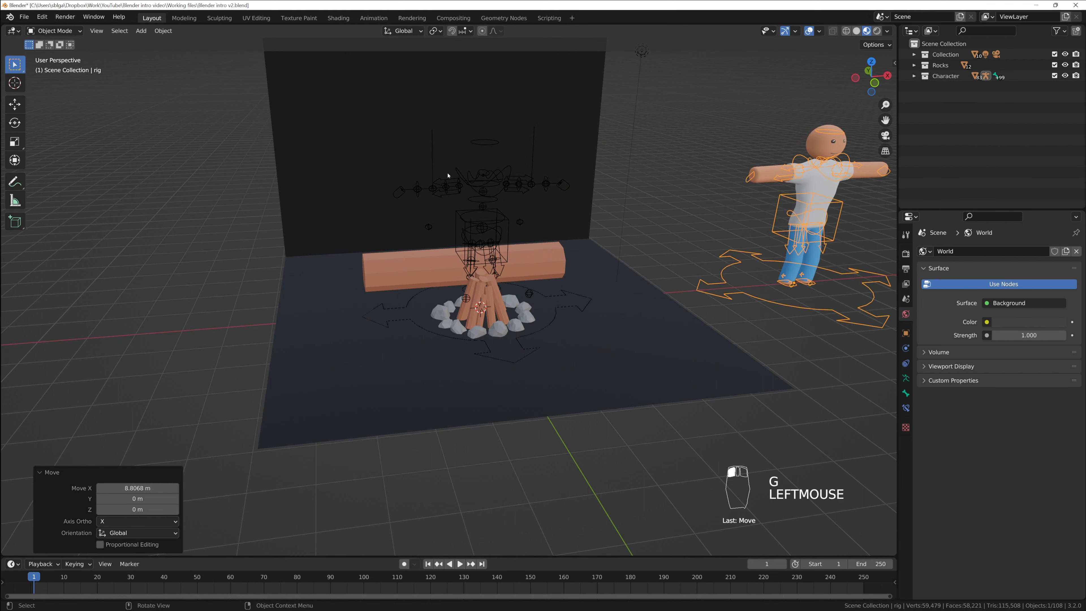
- Exclude Collection and Rocks from the view layer and delete all leftover WGT-rig widget objects around the origin
{"action": "double_click", "coordinate": [449, 183]}
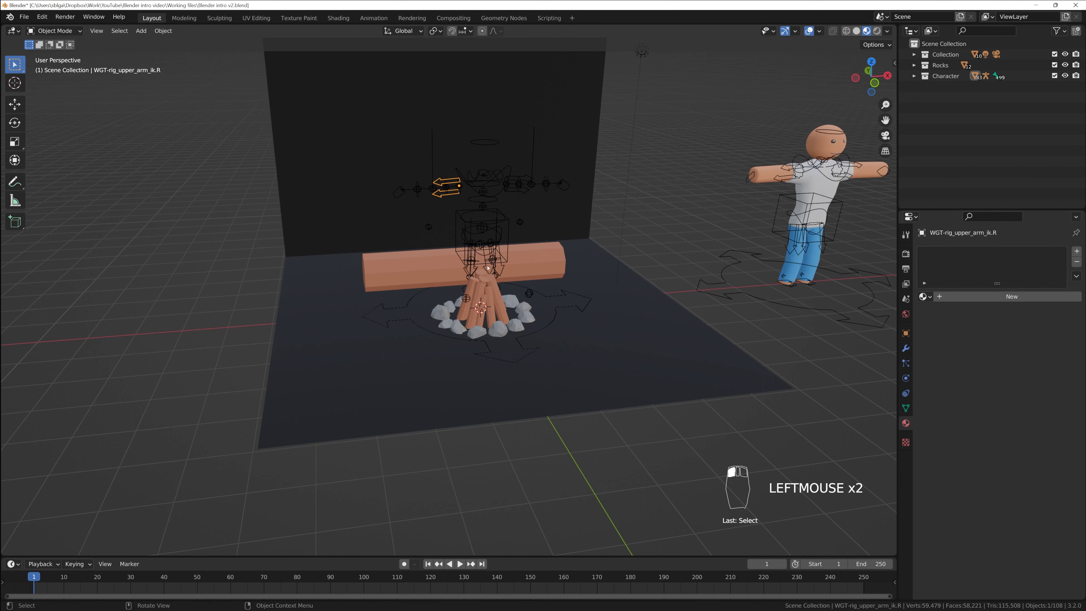
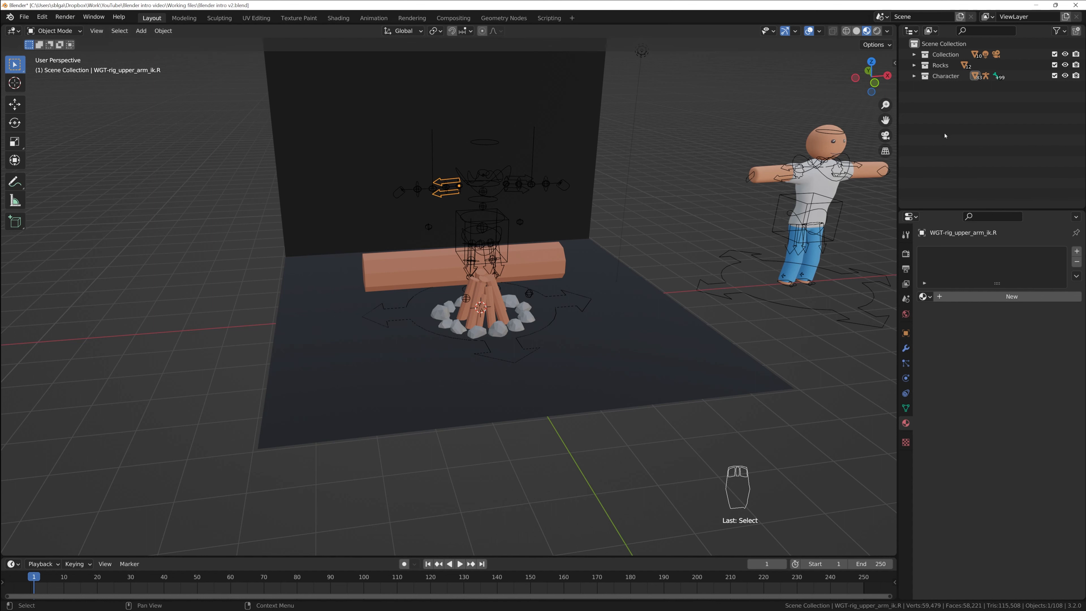
{"action": "left_click", "coordinate": [1055, 54]}
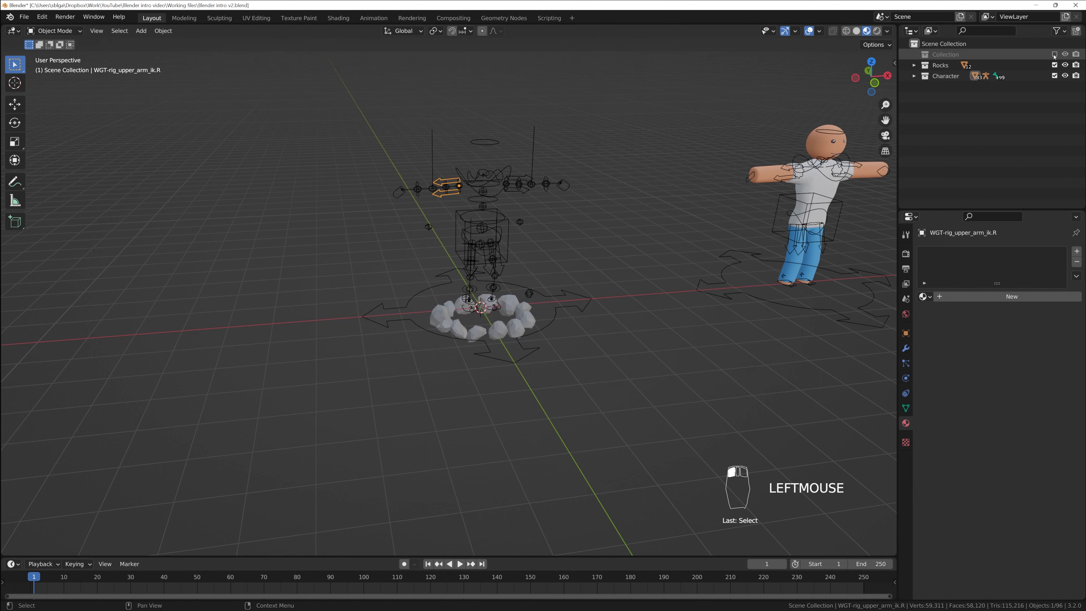
{"action": "left_click", "coordinate": [1054, 64]}
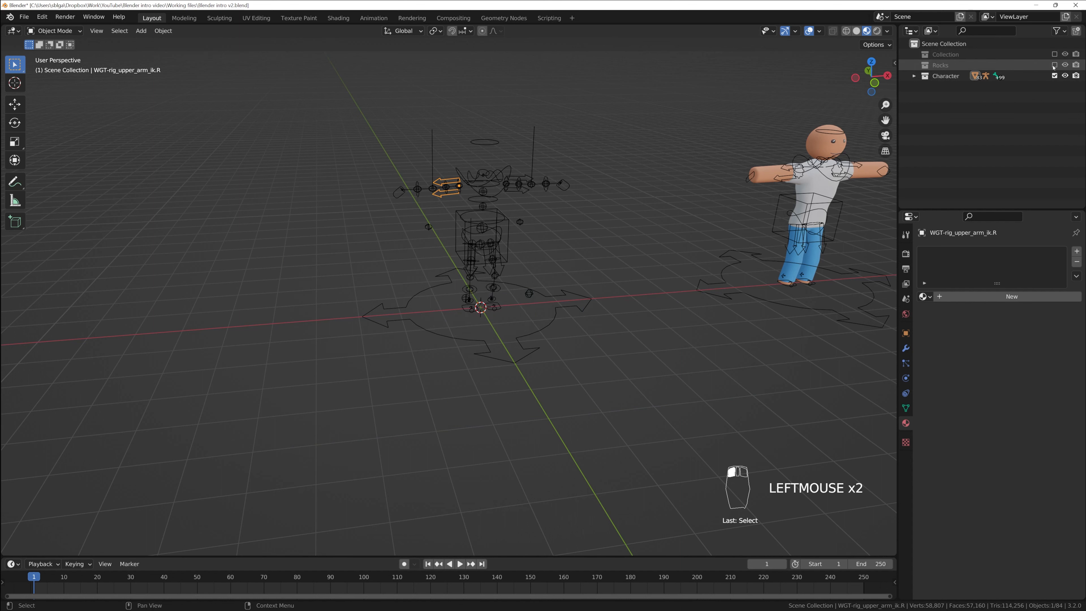
{"action": "left_click_drag", "start_coordinate": [307, 83], "coordinate": [645, 419]}
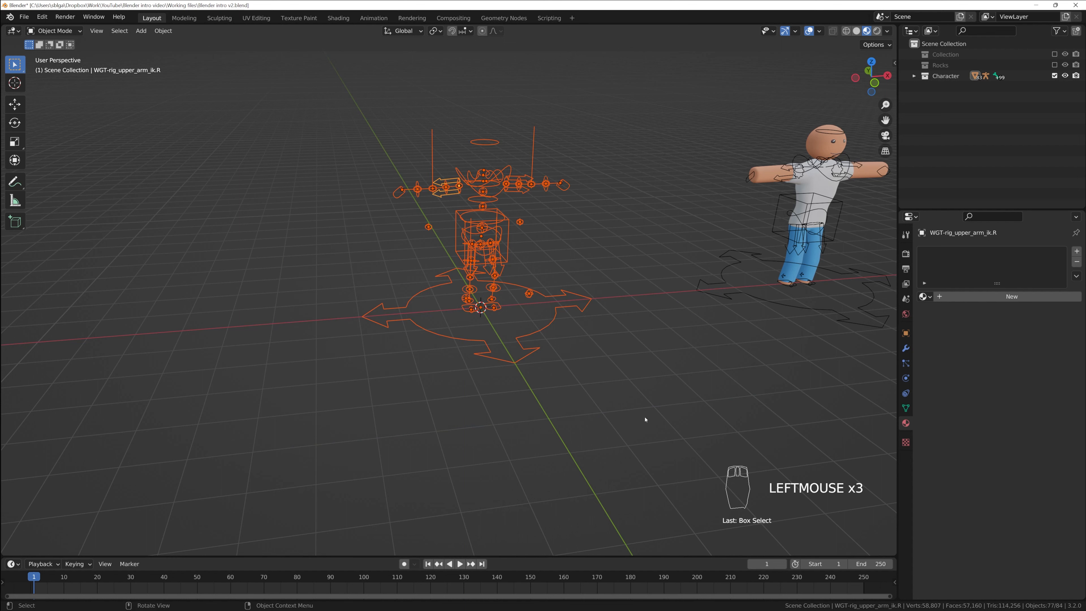
{"action": "key", "text": "x"}
{"action": "left_click", "coordinate": [646, 418]}
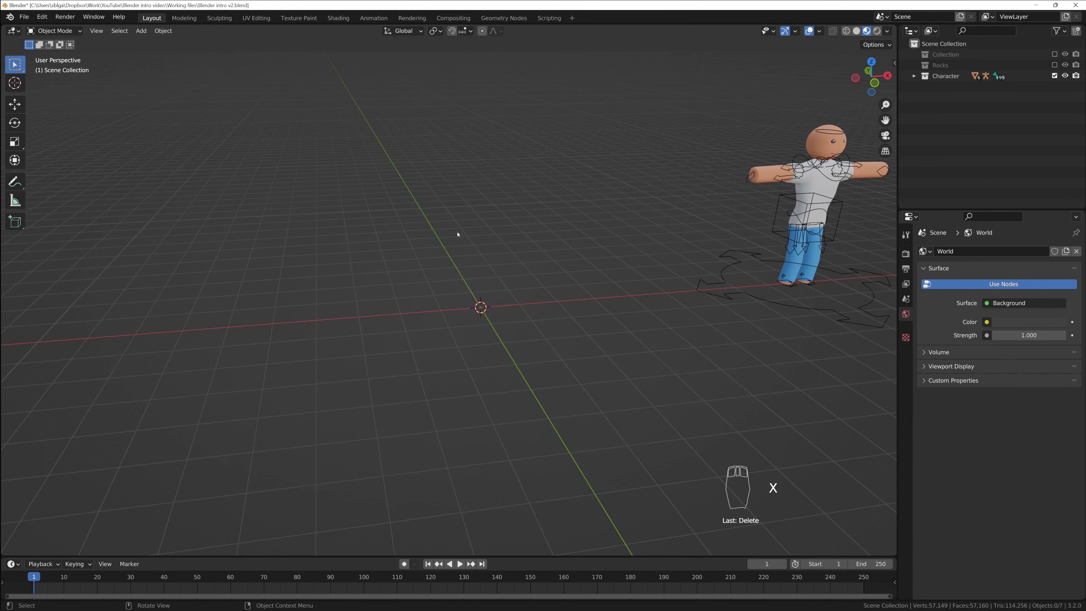
- Re-include Collection and Rocks in the view layer and move the character's rig about -8.76 m along X, back to the campfire
{"action": "left_click", "coordinate": [1055, 54]}
{"action": "left_click", "coordinate": [1055, 64]}
{"action": "left_click", "coordinate": [730, 301]}
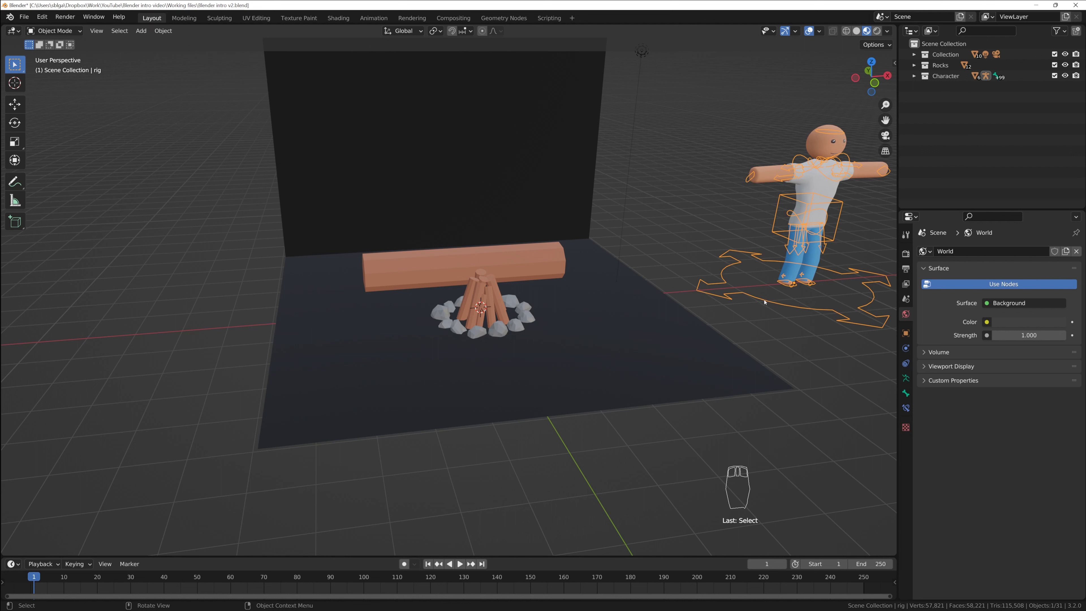
{"action": "key", "text": "g"}
{"action": "key", "text": "x"}
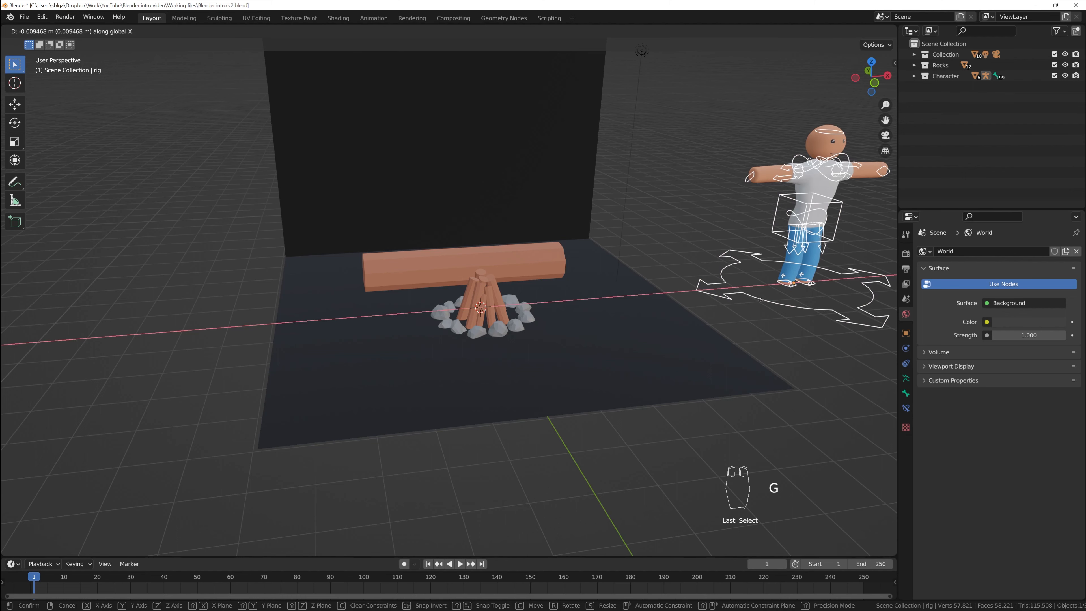
{"action": "left_click", "coordinate": [452, 323]}
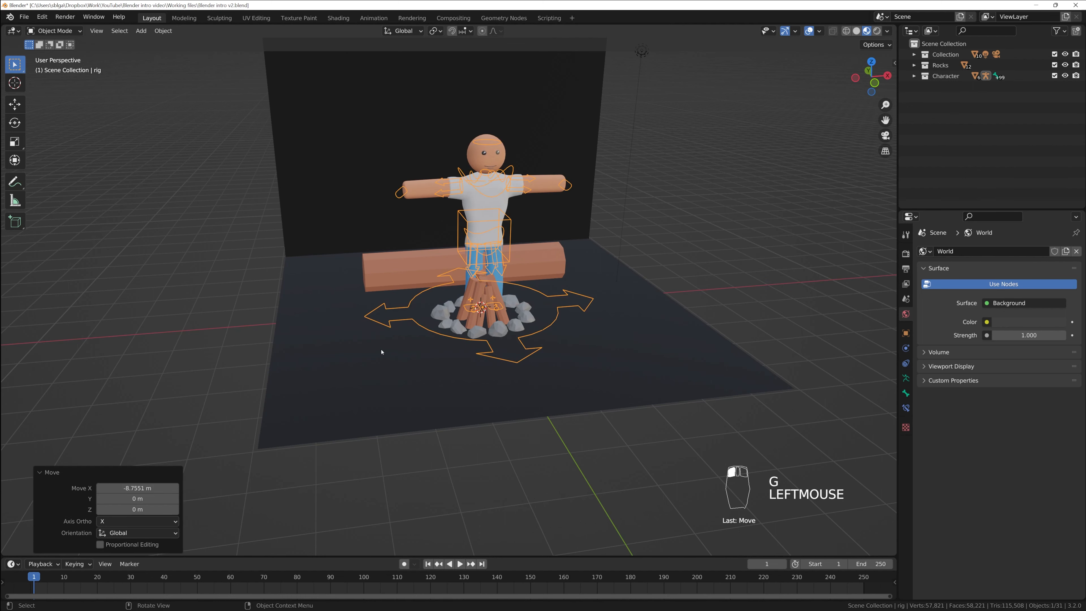
- Move the character's rig about 1.08 m along Y, from the campfire towards the log
{"action": "middle_click_drag", "start_coordinate": [382, 351], "coordinate": [459, 323]}
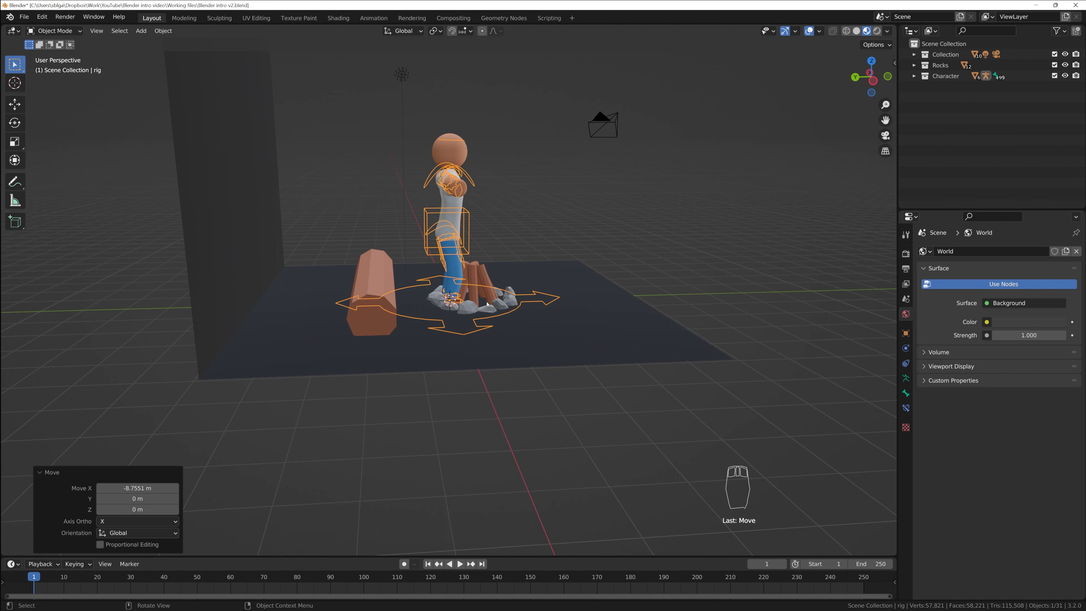
{"action": "key", "text": "g"}
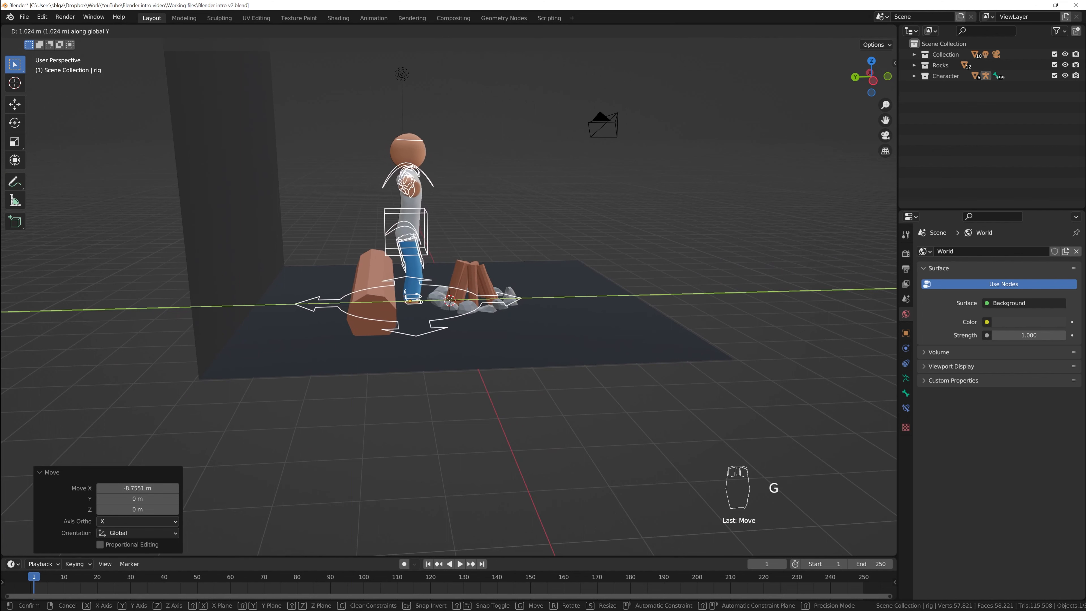
{"action": "left_click", "coordinate": [449, 301]}
{"action": "middle_click_drag", "start_coordinate": [489, 335], "coordinate": [369, 347]}
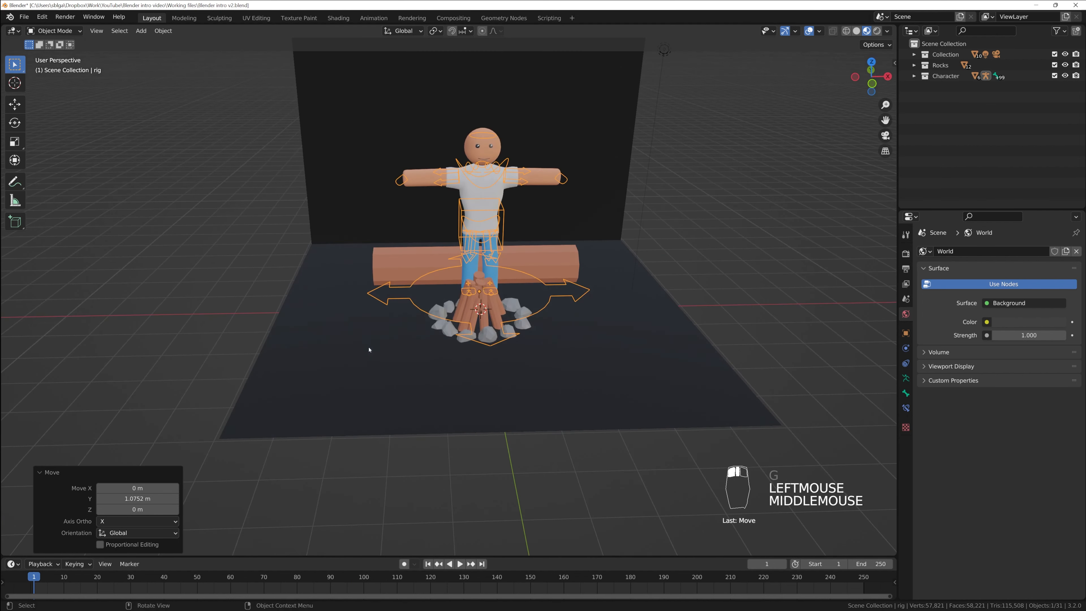
{"action": "scroll", "coordinate": [466, 282], "scroll_direction": "up", "scroll_amount": 2}
{"action": "middle_click_drag", "start_coordinate": [466, 282], "coordinate": [413, 306]}
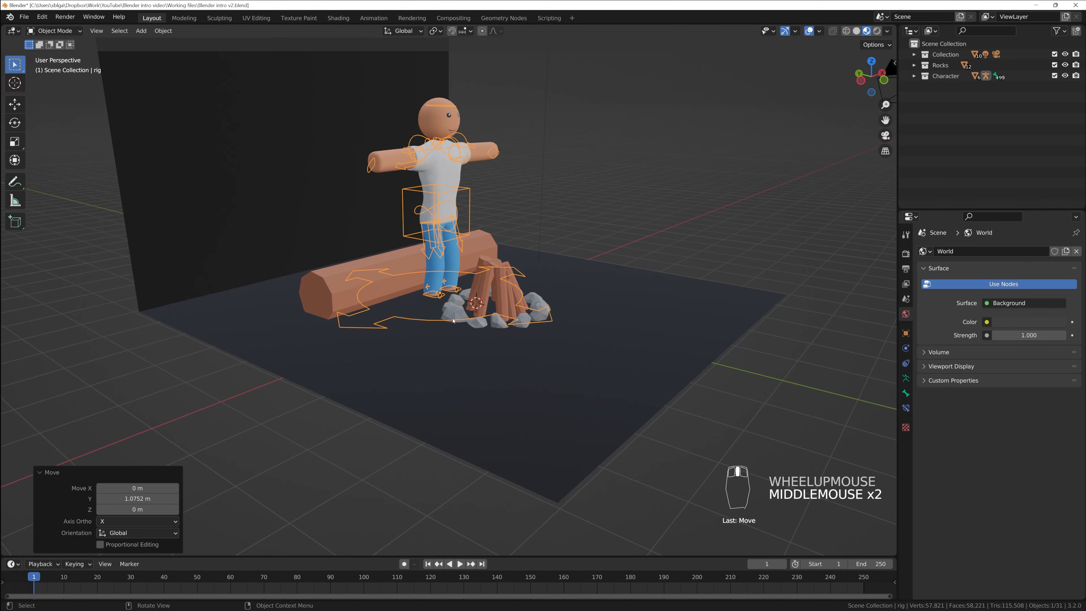
{"action": "key", "text": "s"}
{"action": "key", "text": "s"}
{"action": "key", "text": "s"}
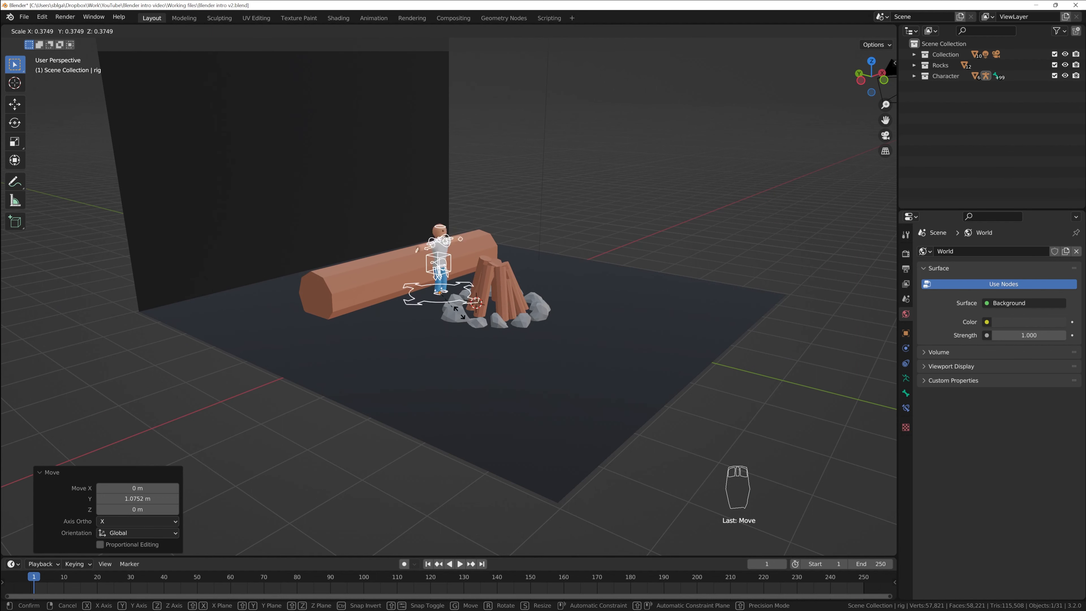
{"action": "right_click", "coordinate": [477, 352]}
- Select the character's rig and switch it to Pose Mode
{"action": "middle_click_drag", "start_coordinate": [472, 325], "coordinate": [491, 276]}
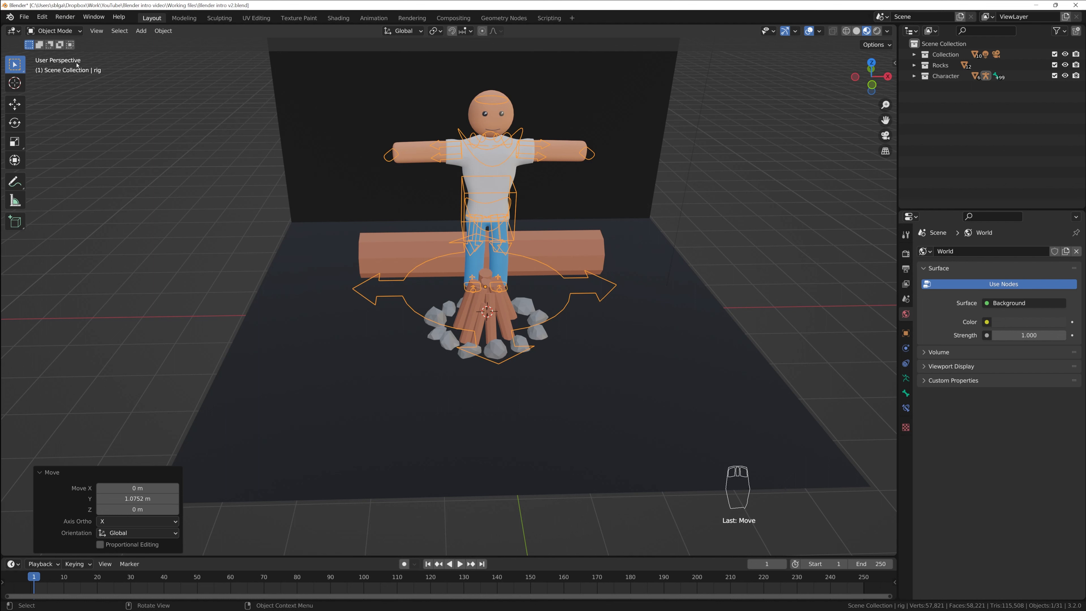
{"action": "left_click", "coordinate": [200, 214]}
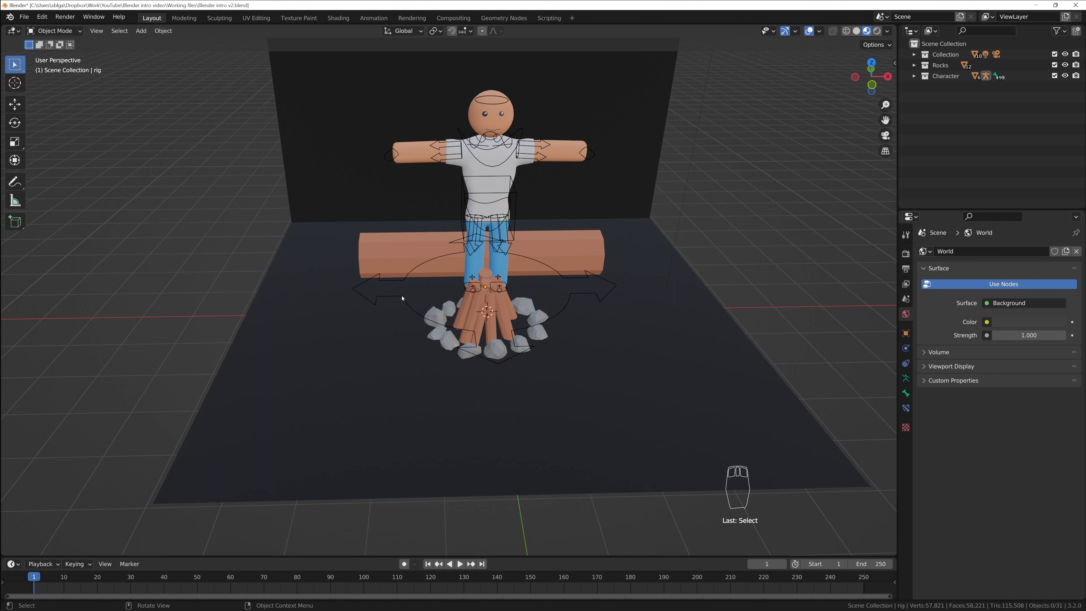
{"action": "left_click", "coordinate": [411, 317]}
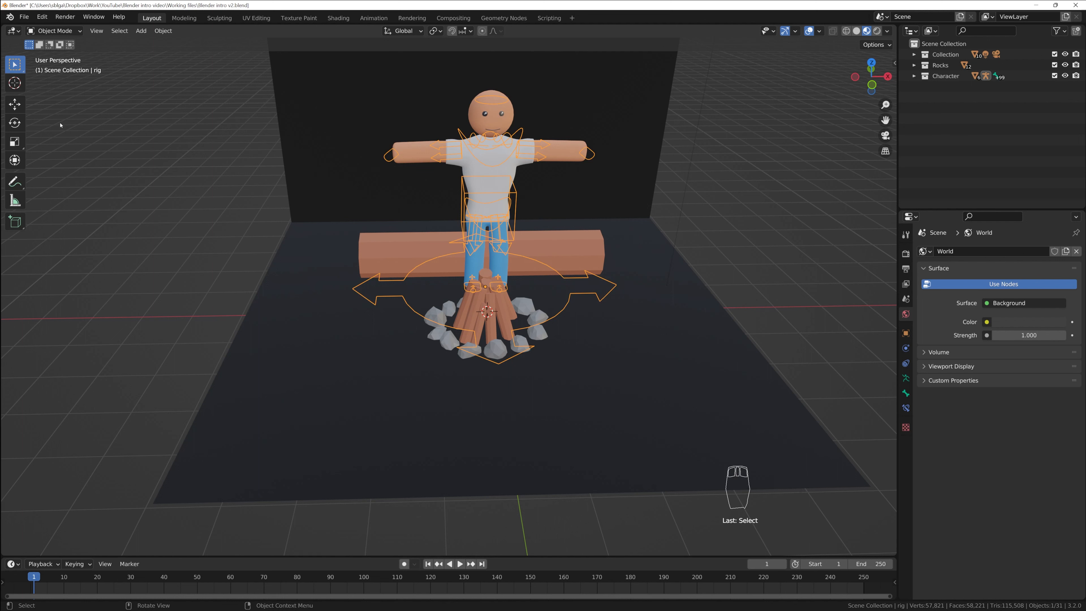
{"action": "left_click", "coordinate": [54, 31]}
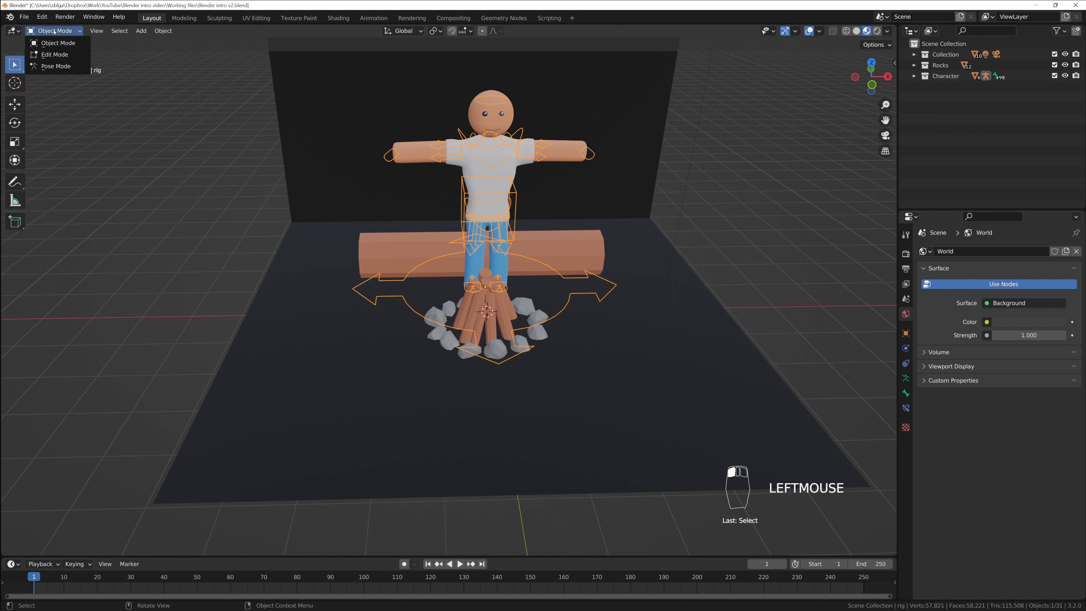
{"action": "left_click", "coordinate": [57, 66]}
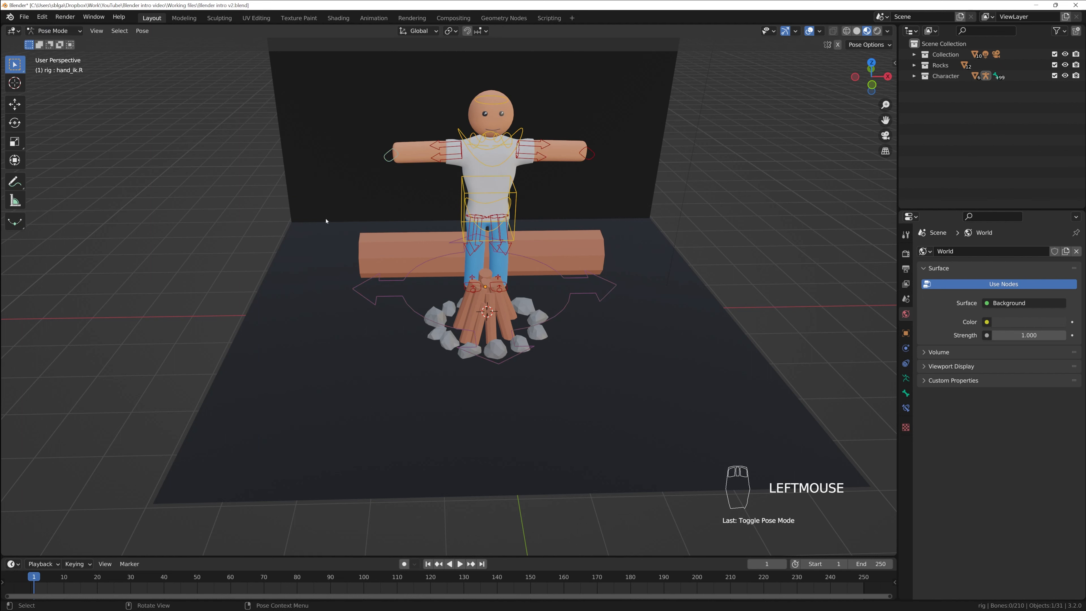
- Move the torso bone about 0.71 m along Y and -0.57 m along Z so the character sits on the log
{"action": "middle_click_drag", "start_coordinate": [311, 217], "coordinate": [406, 222]}
{"action": "scroll", "coordinate": [406, 222], "scroll_direction": "down", "scroll_amount": 1}
{"action": "scroll", "coordinate": [407, 222], "scroll_direction": "up", "scroll_amount": 2}
{"action": "scroll", "coordinate": [406, 221], "scroll_direction": "down", "scroll_amount": 1}
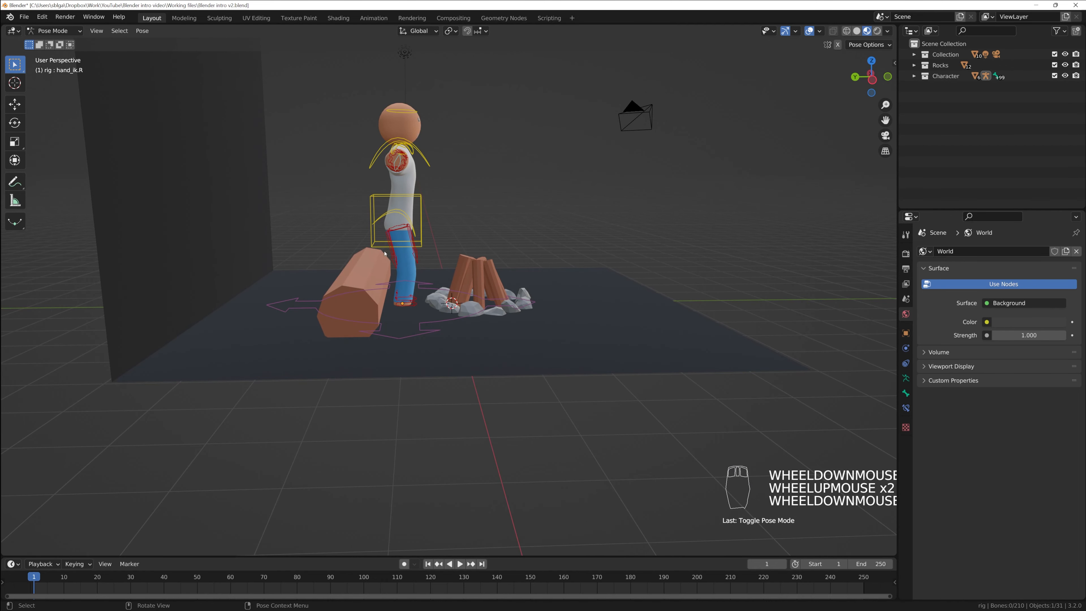
{"action": "left_click", "coordinate": [377, 228]}
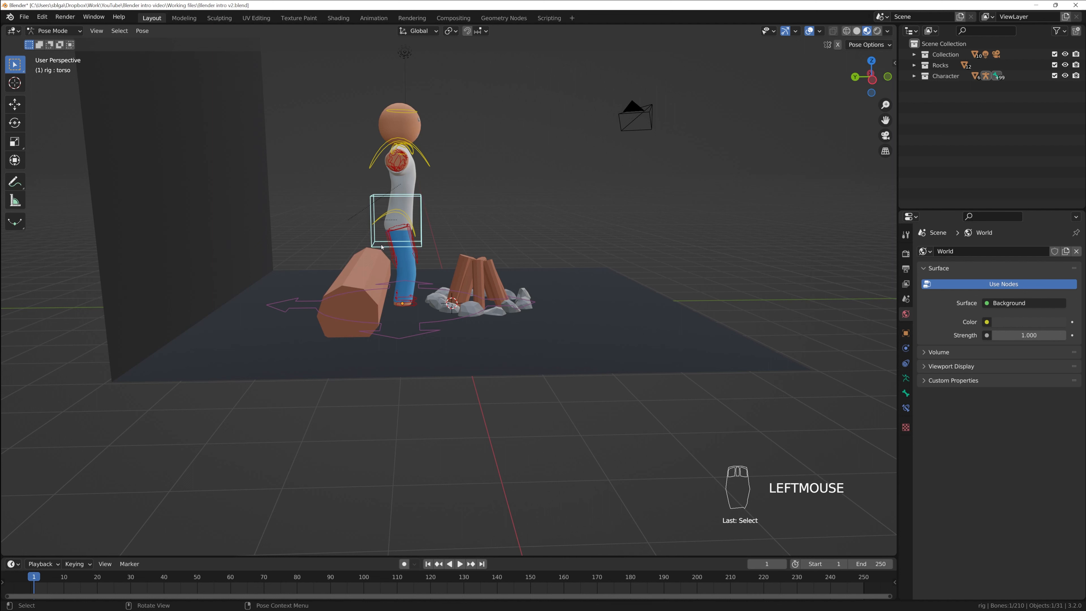
{"action": "key", "text": "g"}
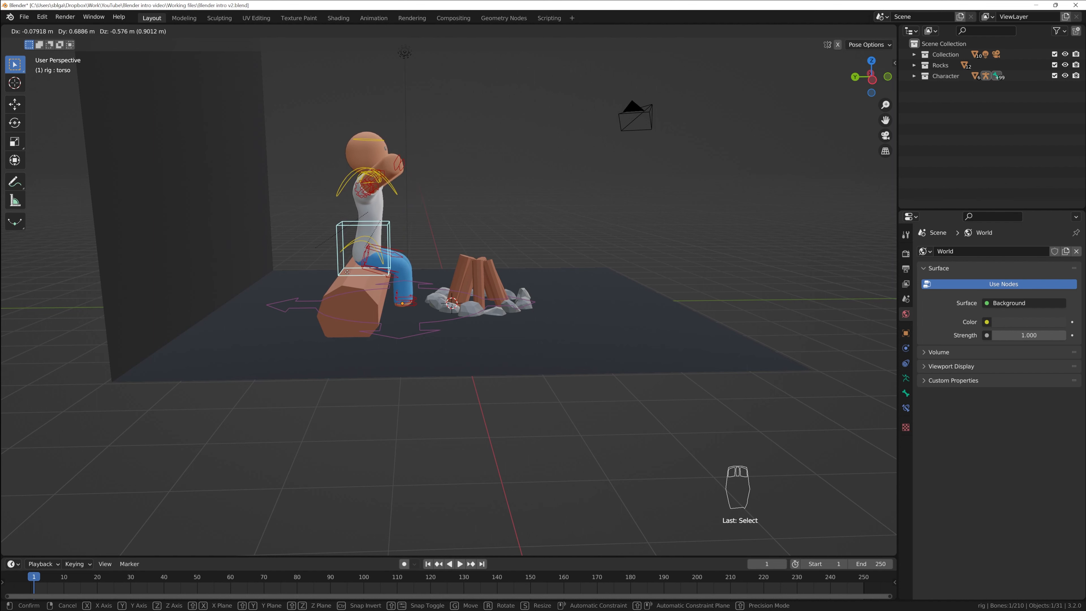
{"action": "left_click", "coordinate": [390, 295]}
- Lower both hand IK controls from the outstretched pose towards the front of the body, the left one by about -1.34, -0.45, -1.03 m
{"action": "middle_click_drag", "start_coordinate": [428, 311], "coordinate": [327, 289]}
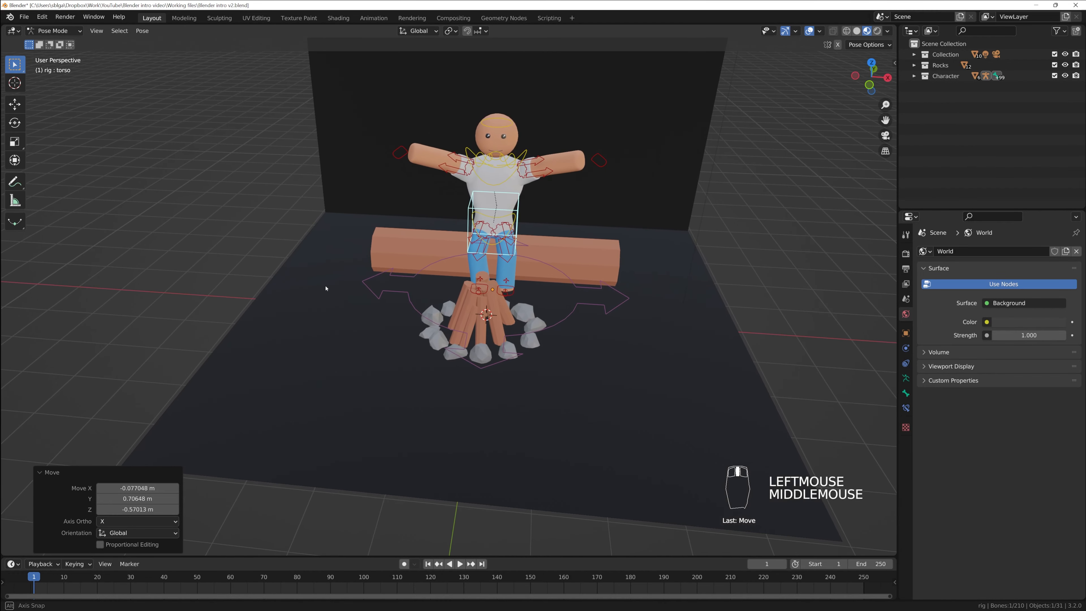
{"action": "left_click", "coordinate": [401, 156]}
{"action": "middle_click_drag", "start_coordinate": [401, 155], "coordinate": [397, 189]}
{"action": "key", "text": "g"}
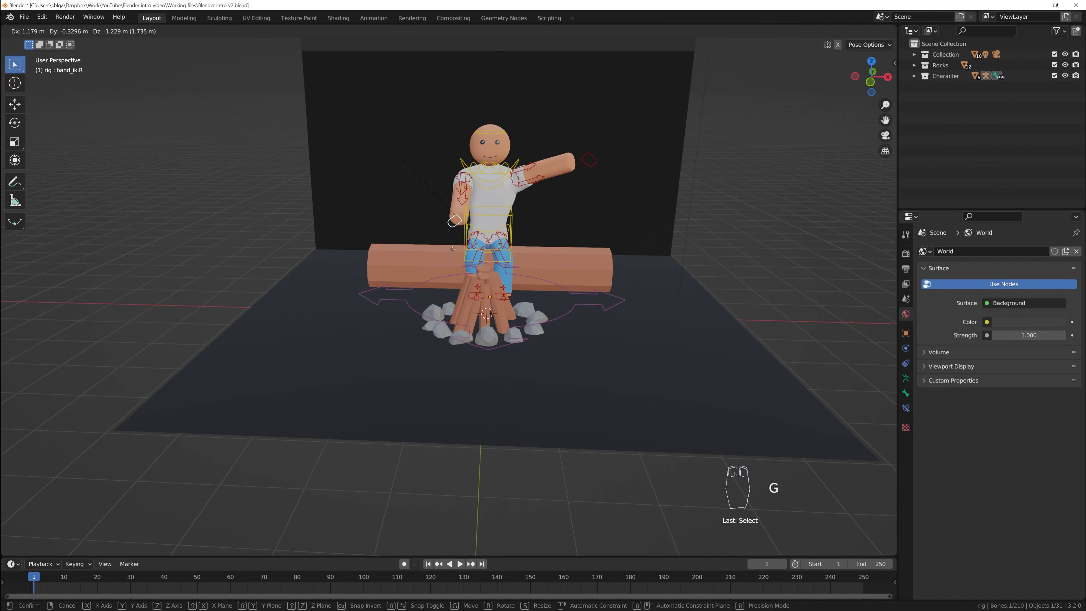
{"action": "left_click", "coordinate": [452, 250]}
{"action": "double_click", "coordinate": [589, 160]}
{"action": "key", "text": "g"}
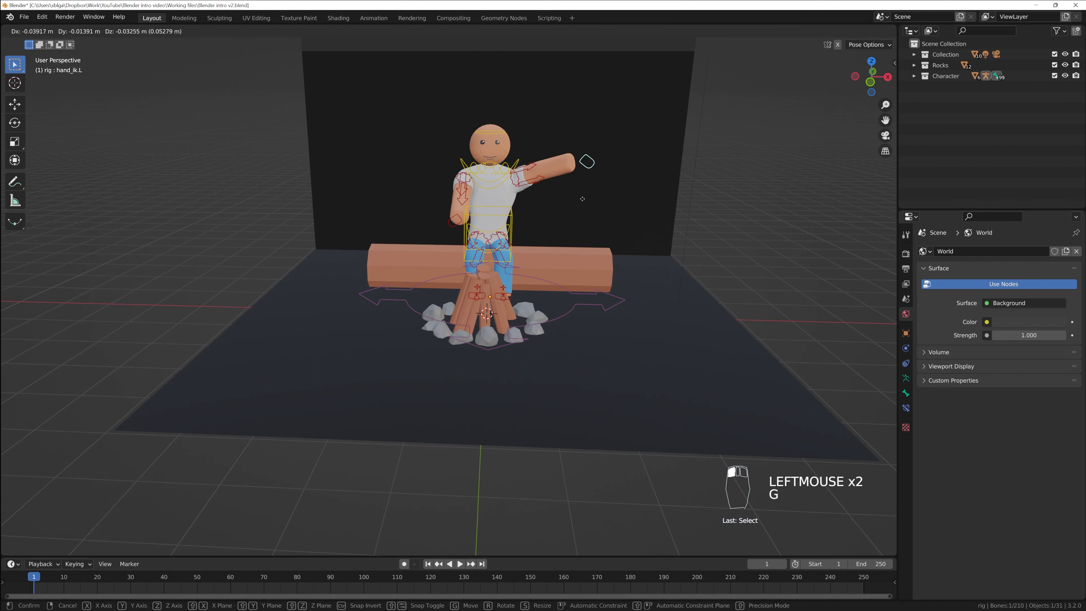
{"action": "left_click", "coordinate": [526, 239]}
- Bring both hand IK controls back and down to the thighs, moving the right one about 0.62 m in Y and -0.35 m in Z
{"action": "middle_click_drag", "start_coordinate": [575, 238], "coordinate": [448, 249]}
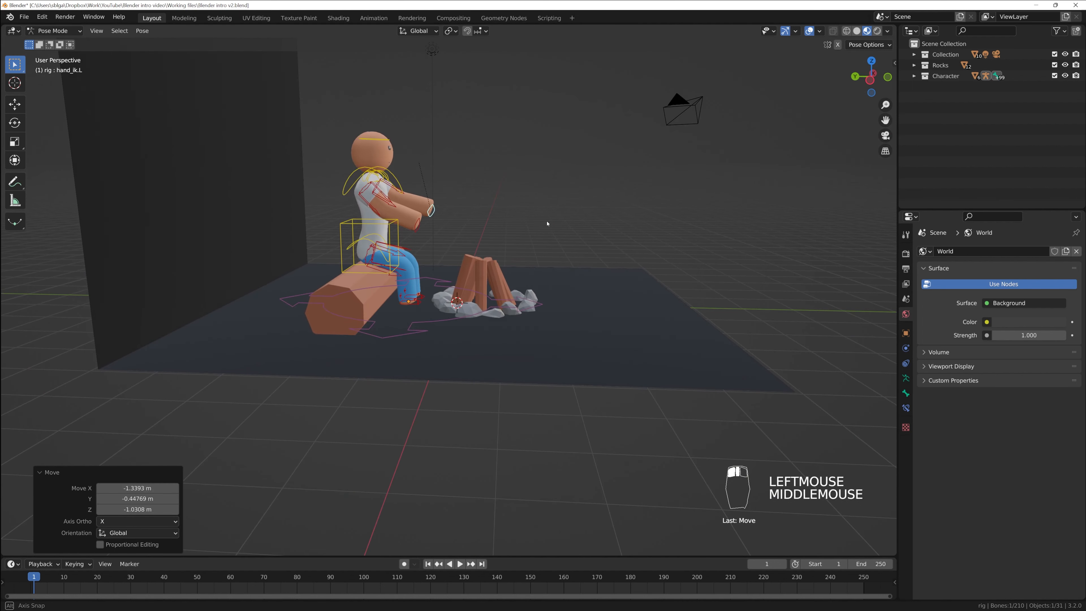
{"action": "key", "text": "g"}
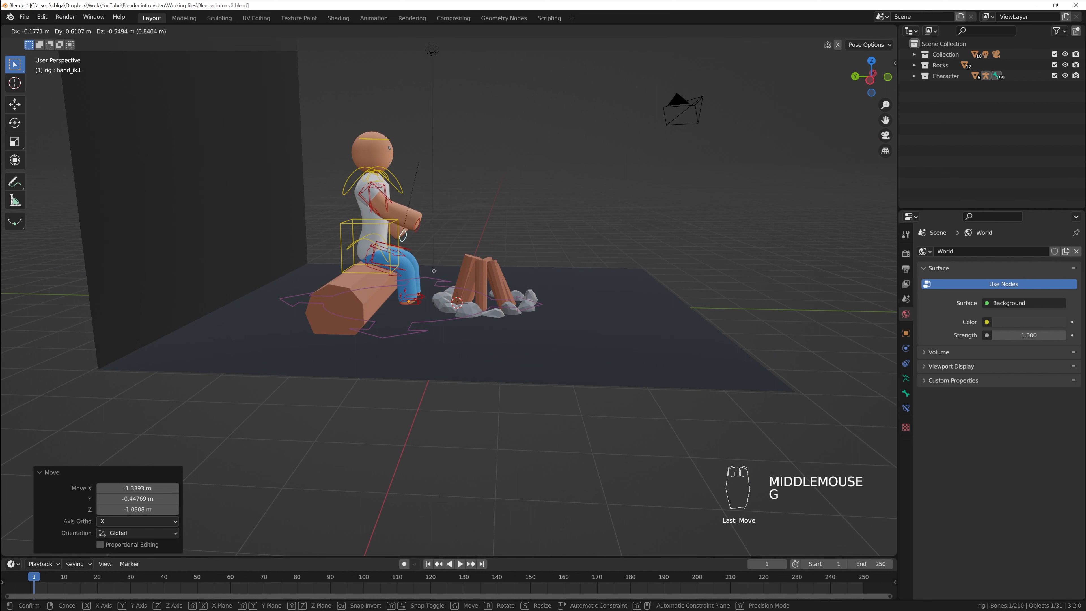
{"action": "left_click", "coordinate": [419, 267]}
{"action": "middle_click_drag", "start_coordinate": [418, 267], "coordinate": [504, 223]}
{"action": "left_click", "coordinate": [418, 235]}
{"action": "key", "text": "g"}
{"action": "left_click", "coordinate": [391, 271]}
- Rotate the right upper arm IK control to turn the elbow outward from the body
{"action": "scroll", "coordinate": [529, 210], "scroll_direction": "up", "scroll_amount": 2}
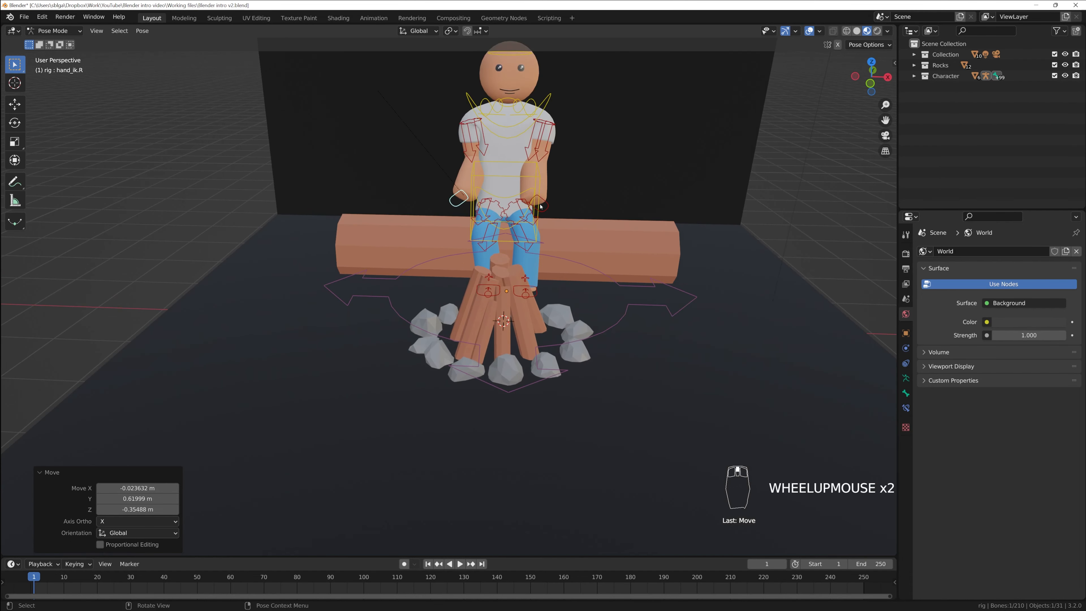
{"action": "left_click", "coordinate": [465, 122]}
{"action": "middle_click_drag", "start_coordinate": [466, 123], "coordinate": [484, 211]}
{"action": "middle_click_drag", "start_coordinate": [493, 147], "coordinate": [474, 210], "text": "shift"}
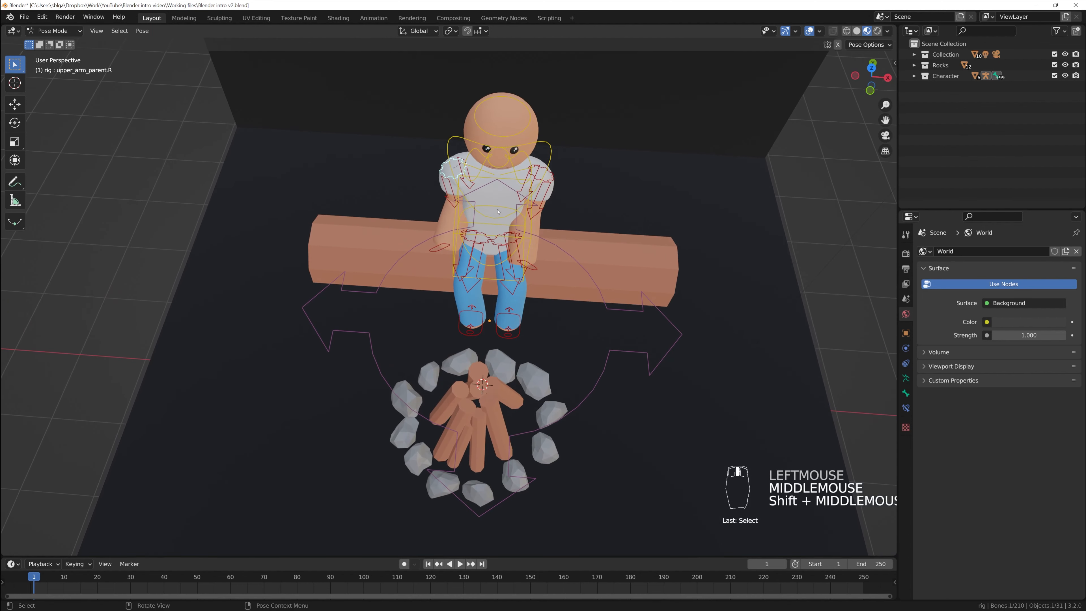
{"action": "left_click", "coordinate": [451, 189]}
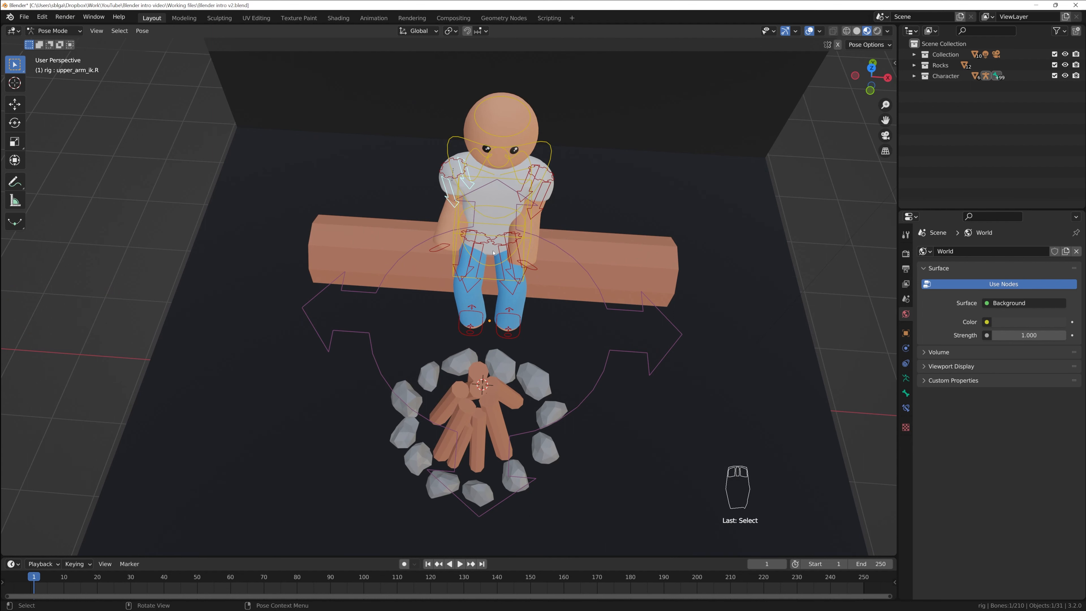
{"action": "middle_click_drag", "start_coordinate": [494, 253], "coordinate": [426, 135]}
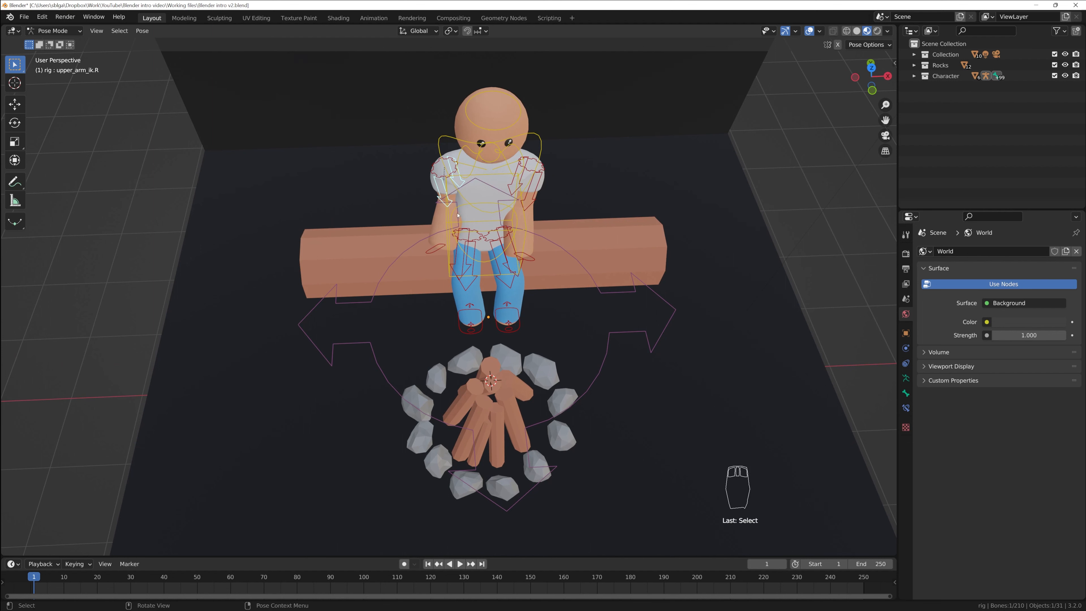
{"action": "key", "text": "r"}
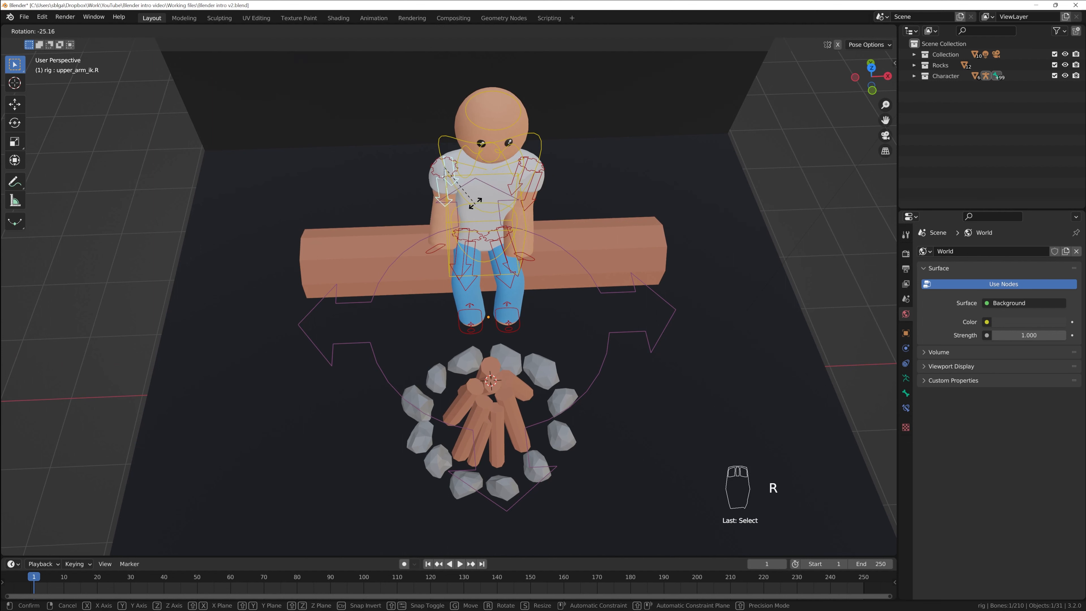
{"action": "left_click", "coordinate": [464, 171]}
- Rotate the left upper arm IK control about 145° to turn its elbow outward
{"action": "left_click", "coordinate": [533, 192]}
{"action": "key", "text": "r"}
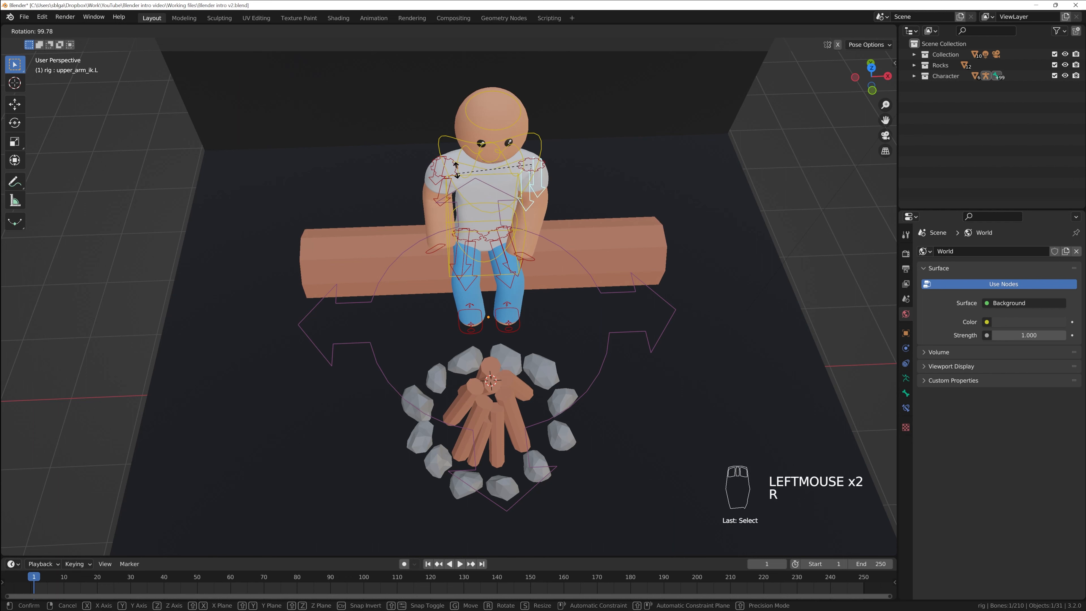
{"action": "left_click", "coordinate": [447, 98]}
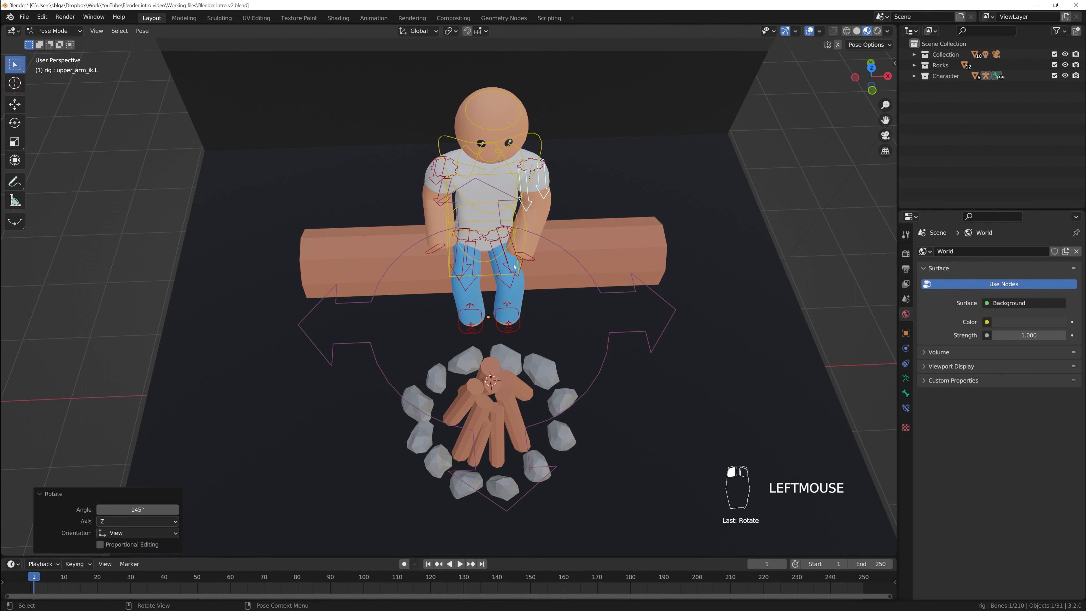
- Examine the seated character's pose on the log from several angles and distances
{"action": "middle_click_drag", "start_coordinate": [515, 266], "coordinate": [484, 298]}
{"action": "scroll", "coordinate": [455, 256], "scroll_direction": "up", "scroll_amount": 2}
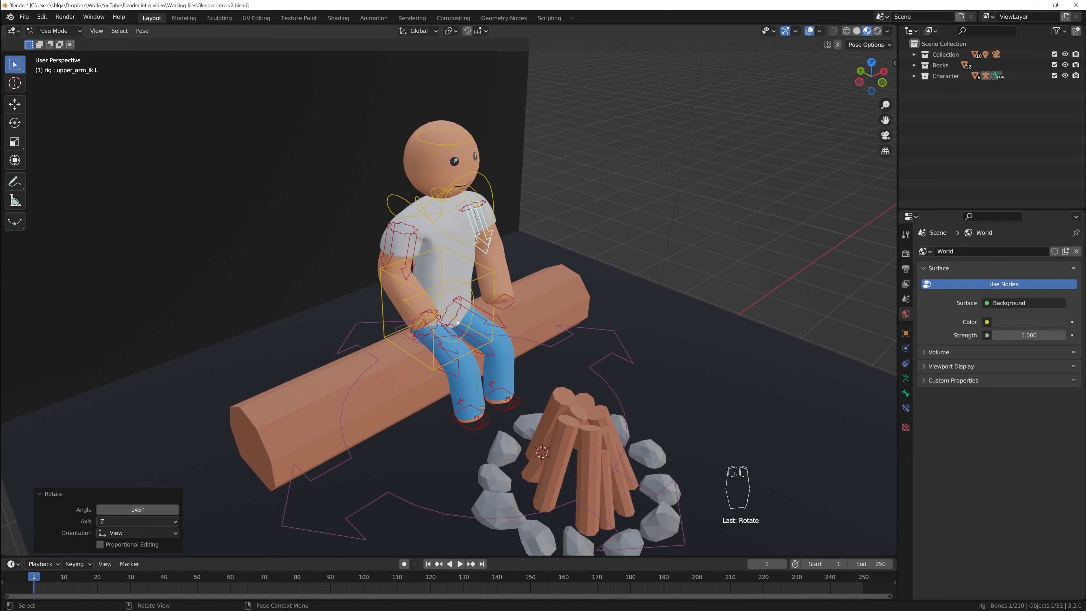
{"action": "scroll", "coordinate": [457, 323], "scroll_direction": "down", "scroll_amount": 3}
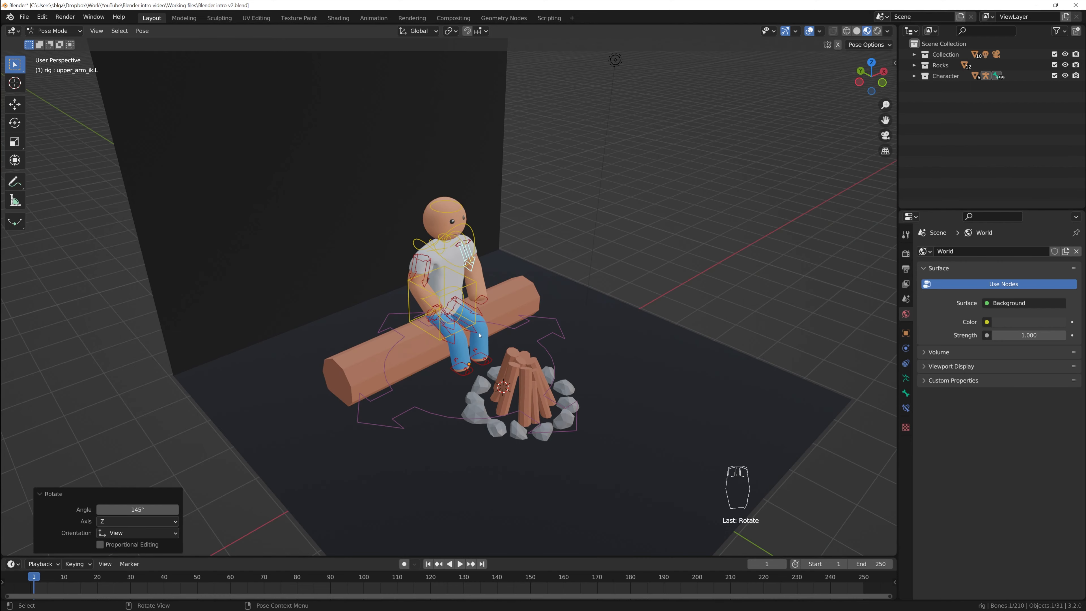
{"action": "middle_click_drag", "start_coordinate": [493, 328], "coordinate": [464, 376]}
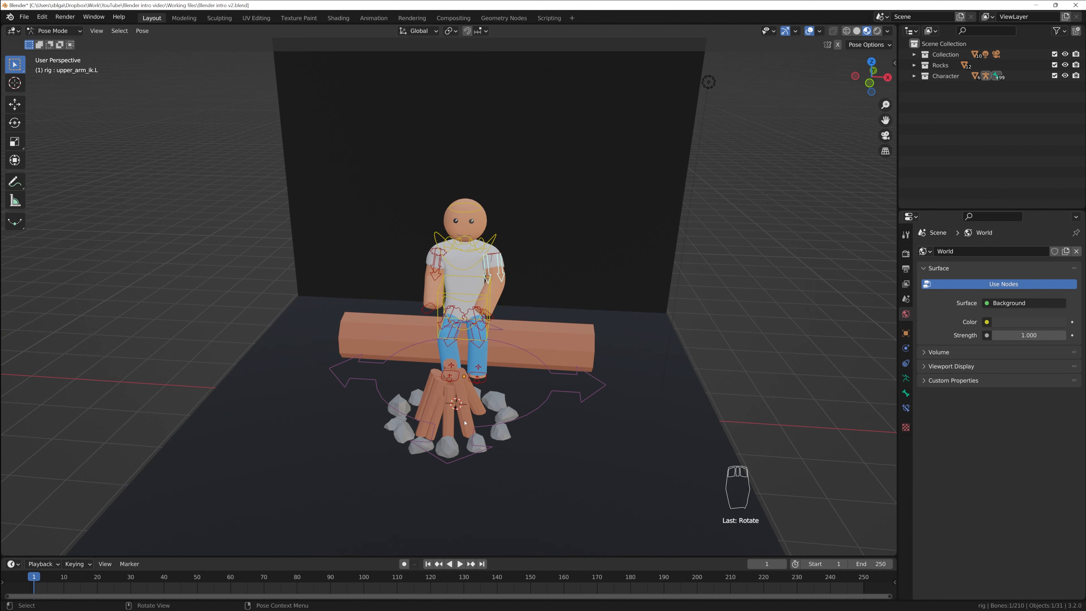
{"action": "middle_click_drag", "start_coordinate": [465, 423], "coordinate": [438, 376]}
{"action": "scroll", "coordinate": [438, 376], "scroll_direction": "down", "scroll_amount": 1}
{"action": "middle_click", "coordinate": [435, 370]}
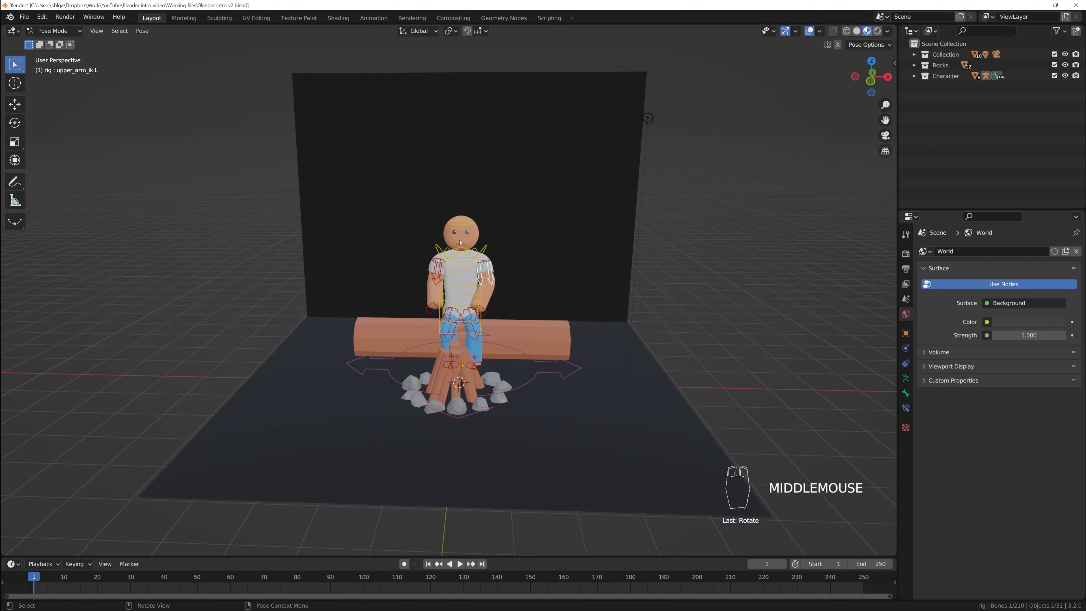
{"action": "scroll", "coordinate": [458, 247], "scroll_direction": "up", "scroll_amount": 2}
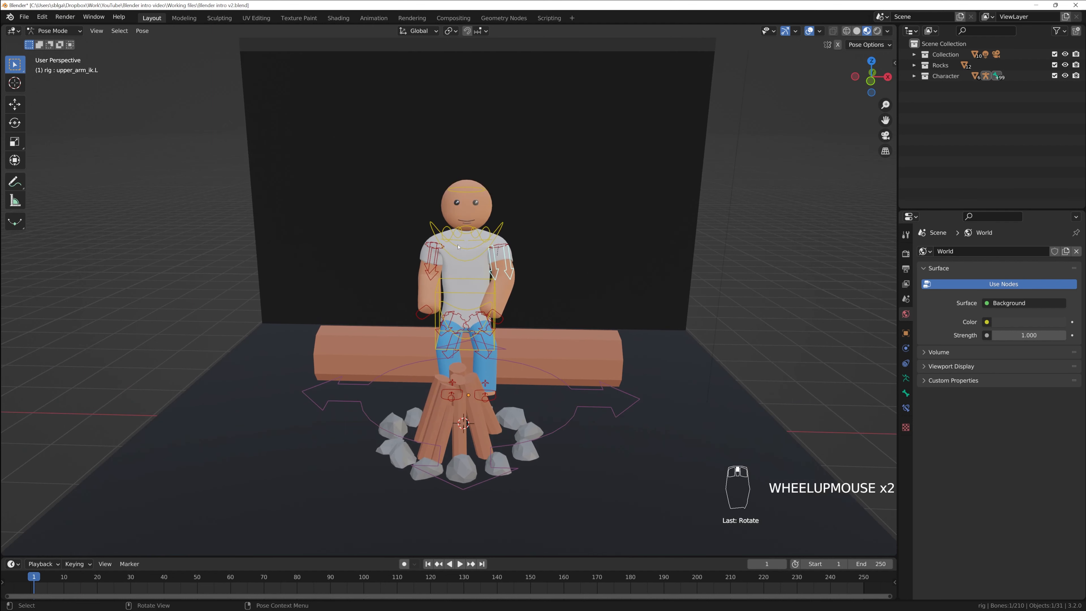
{"action": "left_click", "coordinate": [464, 194]}
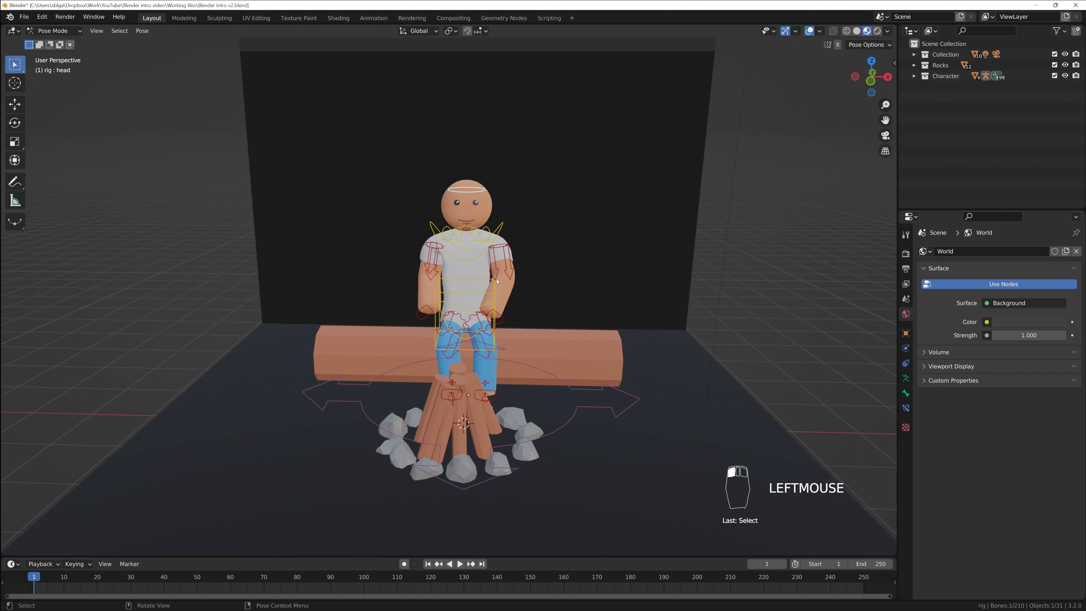
{"action": "key", "text": "r"}
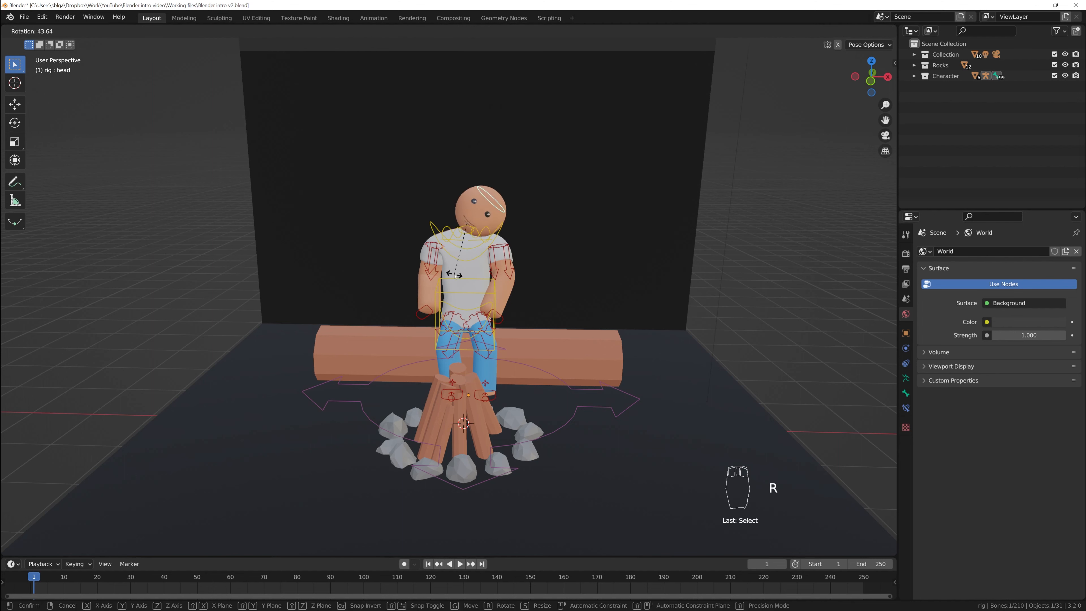
{"action": "right_click", "coordinate": [458, 295]}
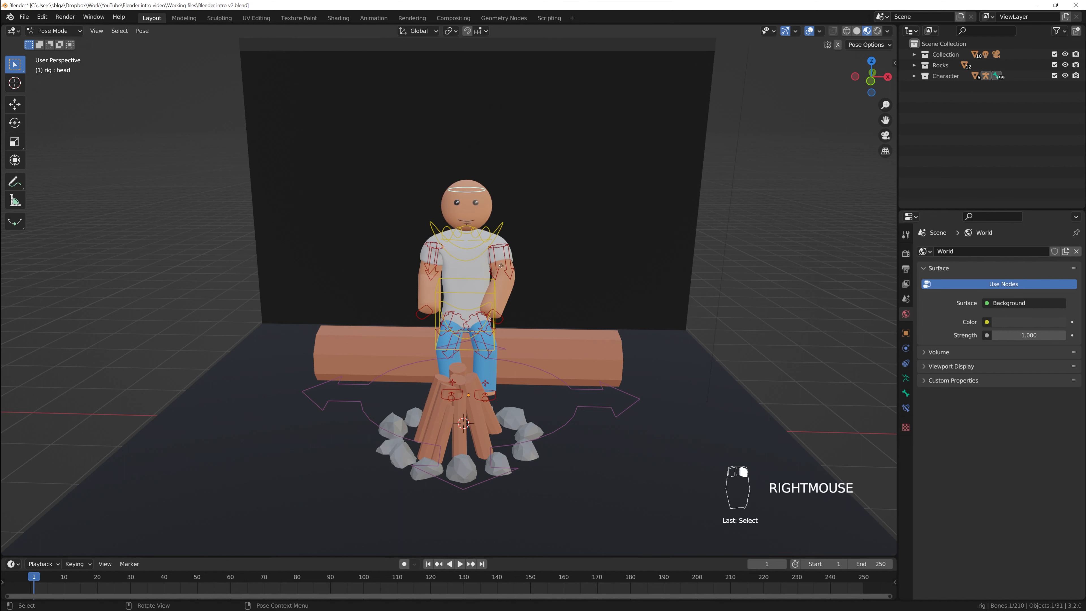
{"action": "key", "text": "g"}
{"action": "key", "text": "g"}
{"action": "right_click", "coordinate": [507, 282]}
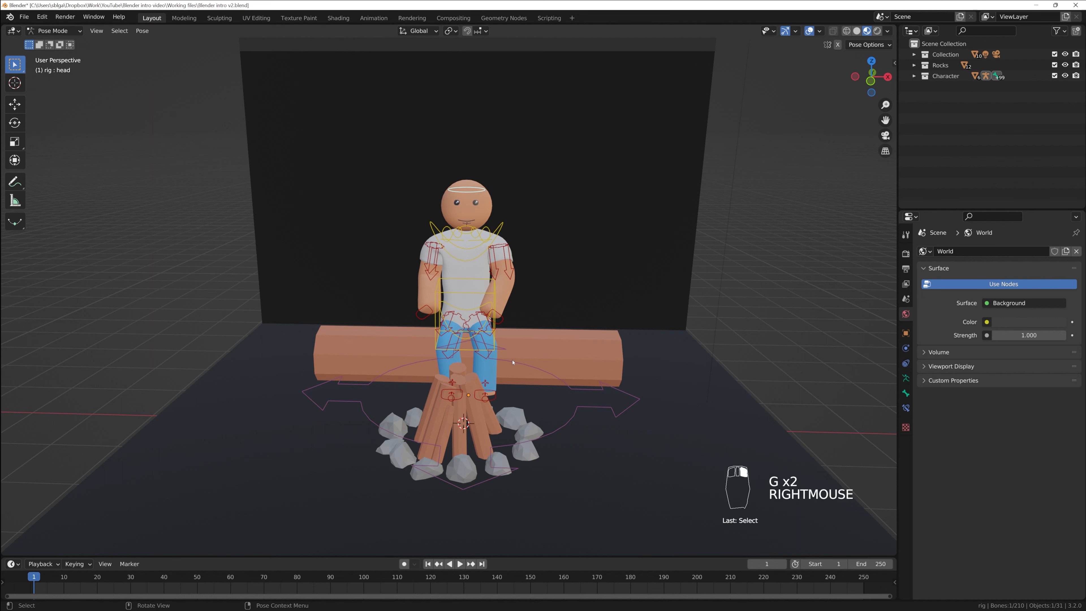
{"action": "middle_click_drag", "start_coordinate": [513, 362], "coordinate": [456, 387]}
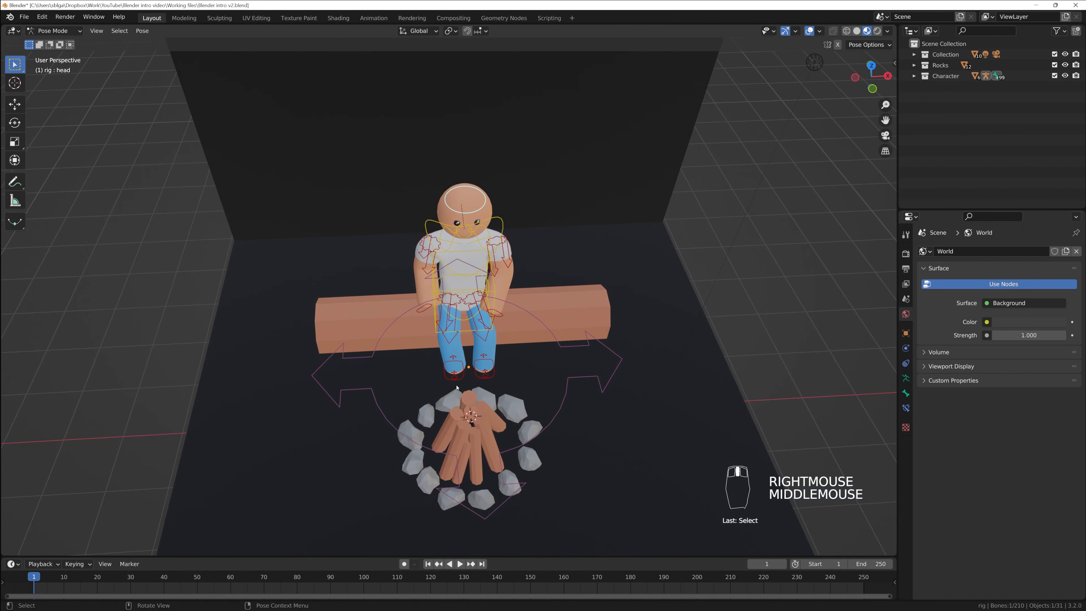
{"action": "left_click", "coordinate": [455, 379]}
{"action": "key", "text": "g"}
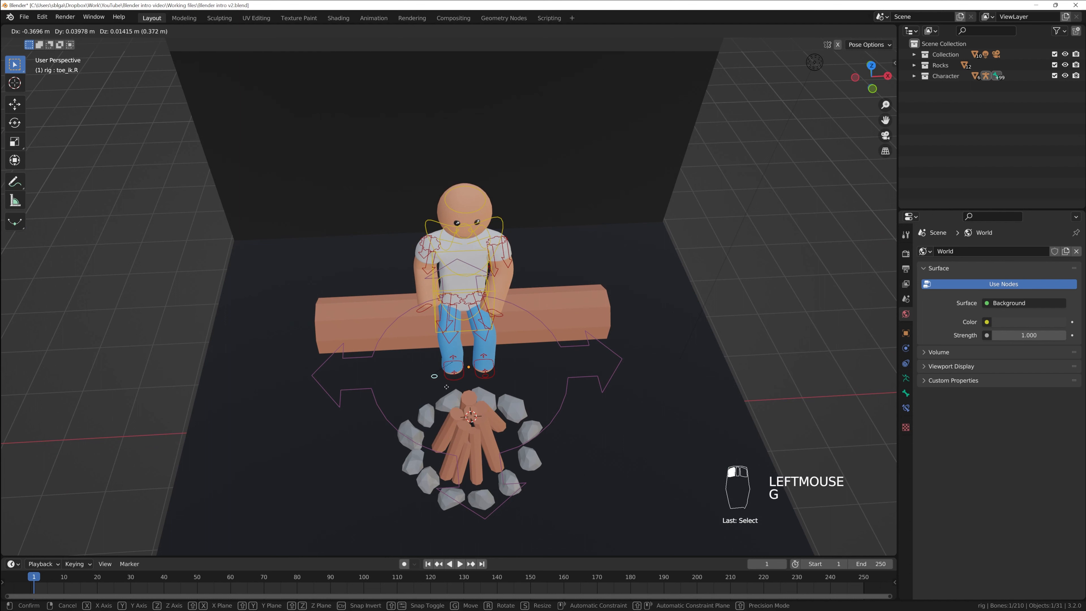
{"action": "right_click", "coordinate": [453, 390]}
- Spread the feet by moving the right foot IK control outward about 0.27 m and the left one outward about 0.31 m
{"action": "left_click", "coordinate": [465, 382]}
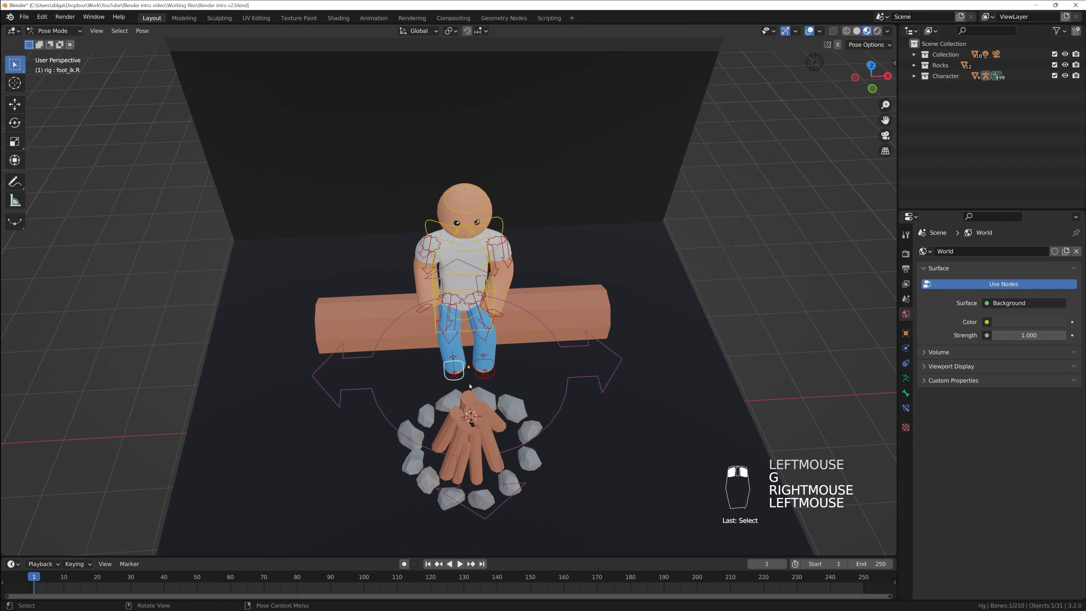
{"action": "key", "text": "g"}
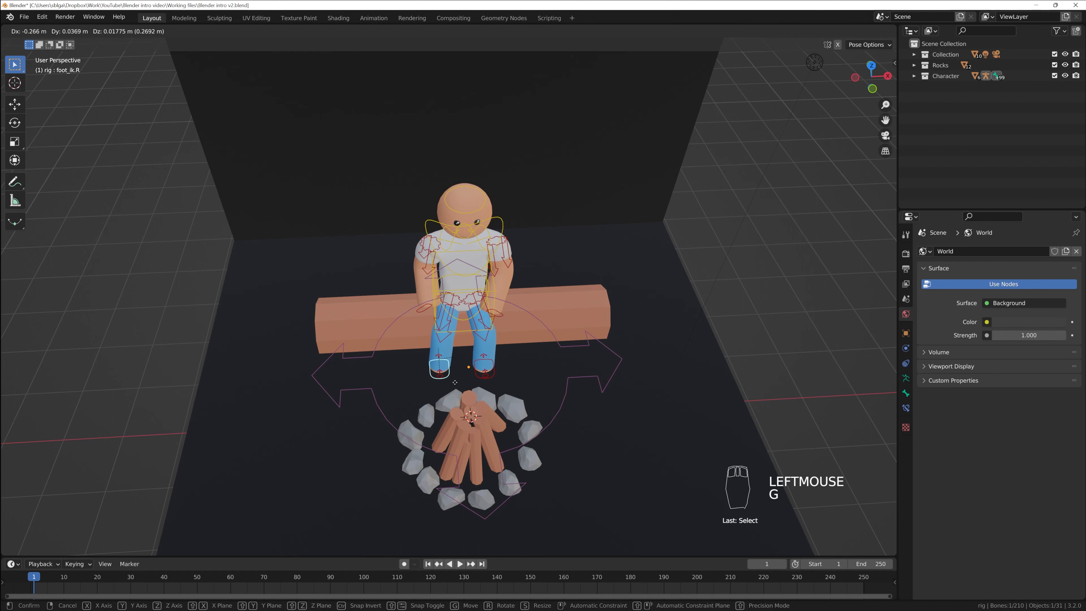
{"action": "left_click", "coordinate": [455, 385]}
{"action": "left_click", "coordinate": [492, 377]}
{"action": "key", "text": "g"}
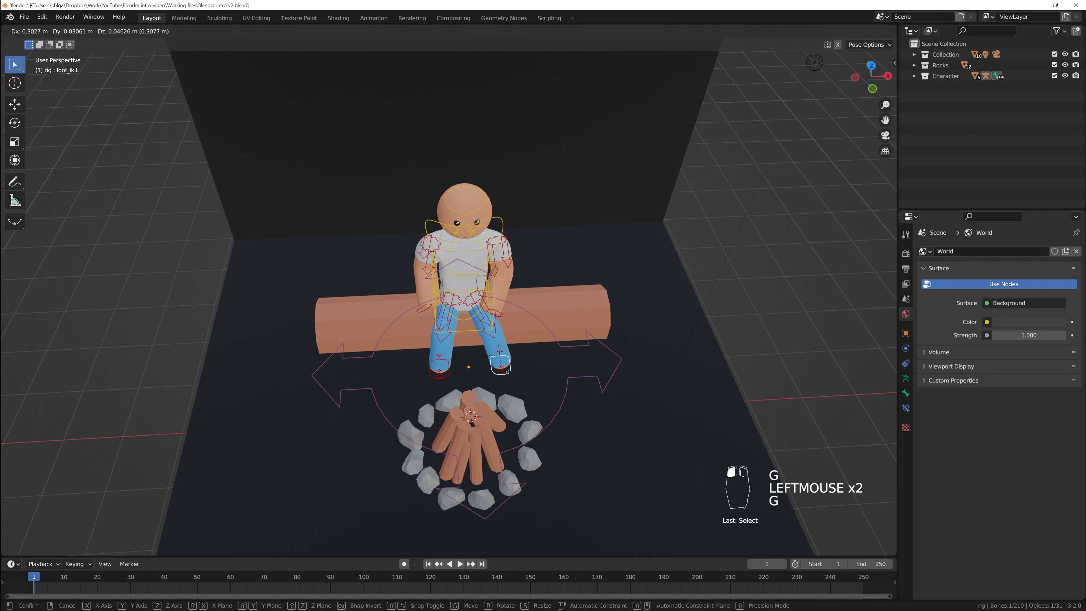
{"action": "left_click", "coordinate": [510, 380]}
- Bring the left foot IK control slightly back inward and move the right one about 0.16 m in X and -0.04 m in Y
{"action": "key", "text": "g"}
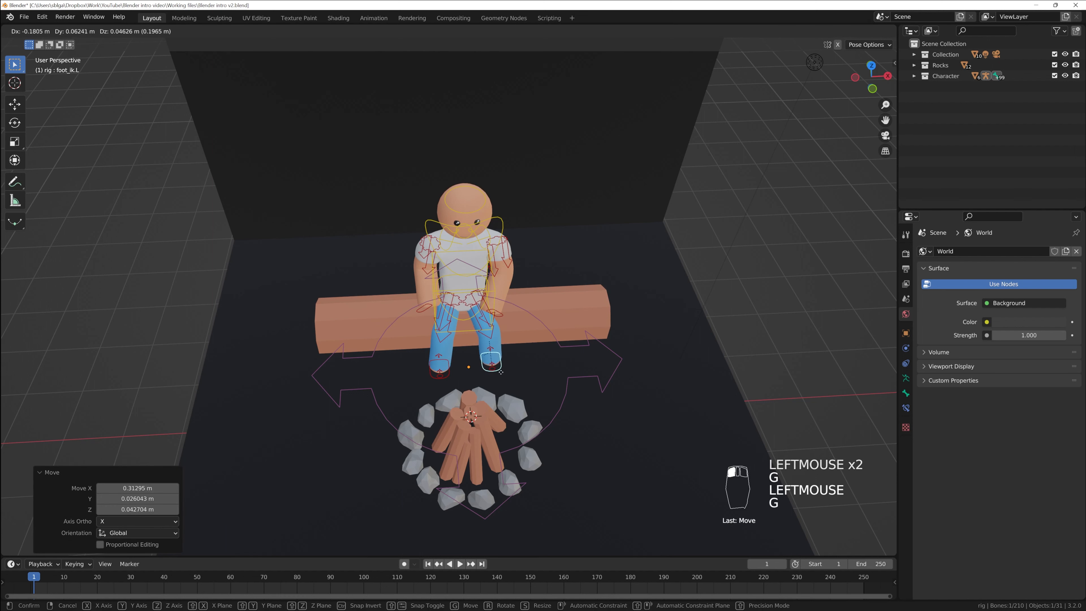
{"action": "left_click", "coordinate": [446, 379]}
{"action": "left_click", "coordinate": [446, 378]}
{"action": "key", "text": "g"}
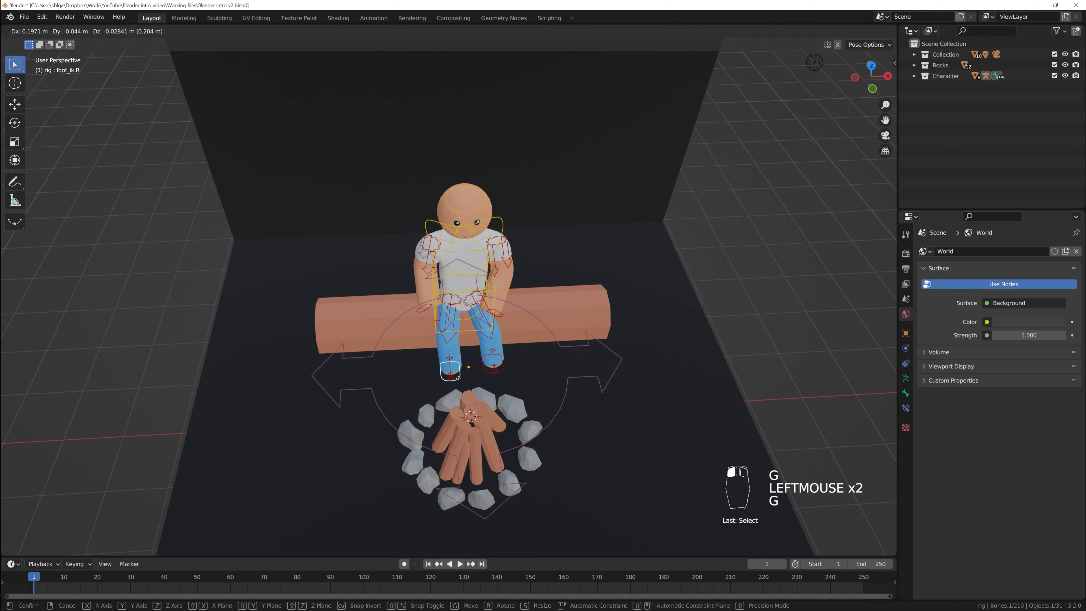
{"action": "left_click", "coordinate": [460, 380]}
- Switch the rig from Pose Mode to Object Mode and select the ground object instead of the rig
{"action": "middle_click_drag", "start_coordinate": [459, 380], "coordinate": [477, 396]}
{"action": "scroll", "coordinate": [465, 365], "scroll_direction": "down", "scroll_amount": 3}
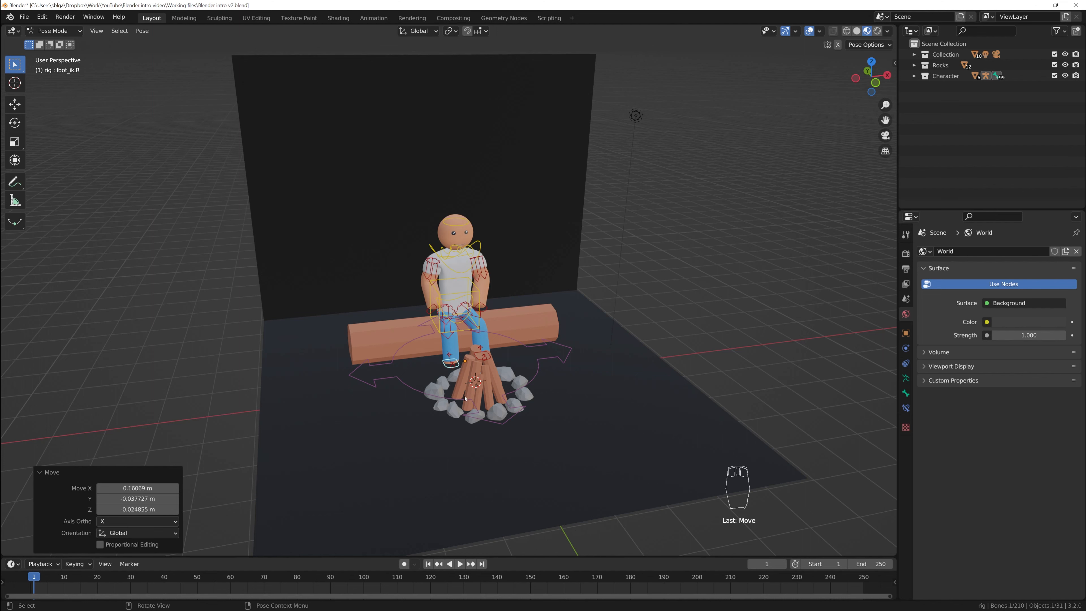
{"action": "middle_click_drag", "start_coordinate": [463, 405], "coordinate": [513, 424]}
{"action": "key", "text": "Tab"}
{"action": "key", "text": "Tab"}
{"action": "key", "text": "Tab"}
{"action": "left_click", "coordinate": [53, 30]}
{"action": "left_click", "coordinate": [57, 43]}
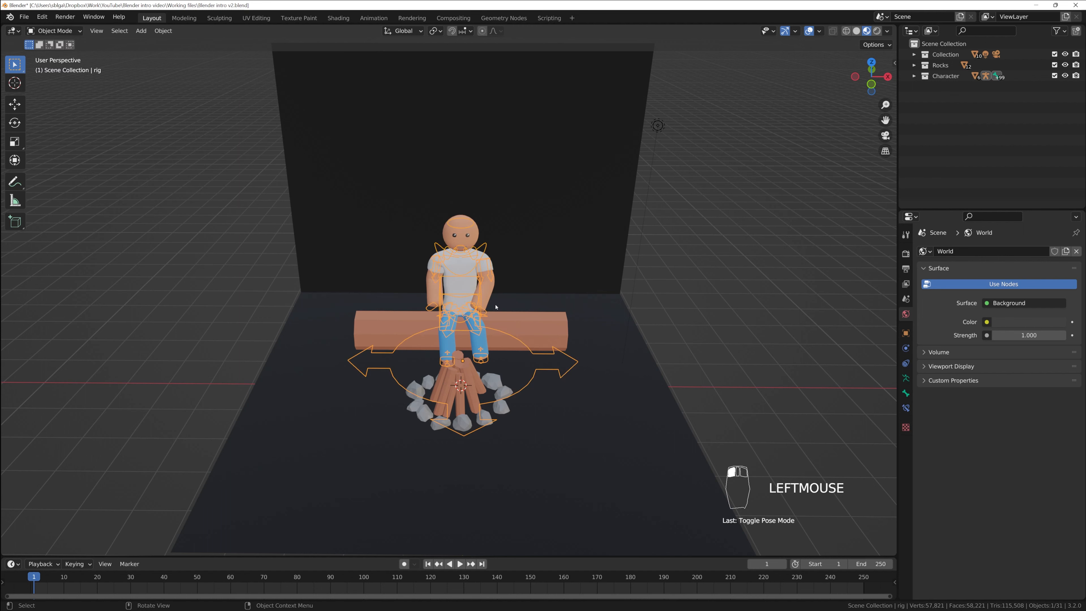
{"action": "double_click", "coordinate": [580, 410]}
{"action": "left_click", "coordinate": [581, 411]}
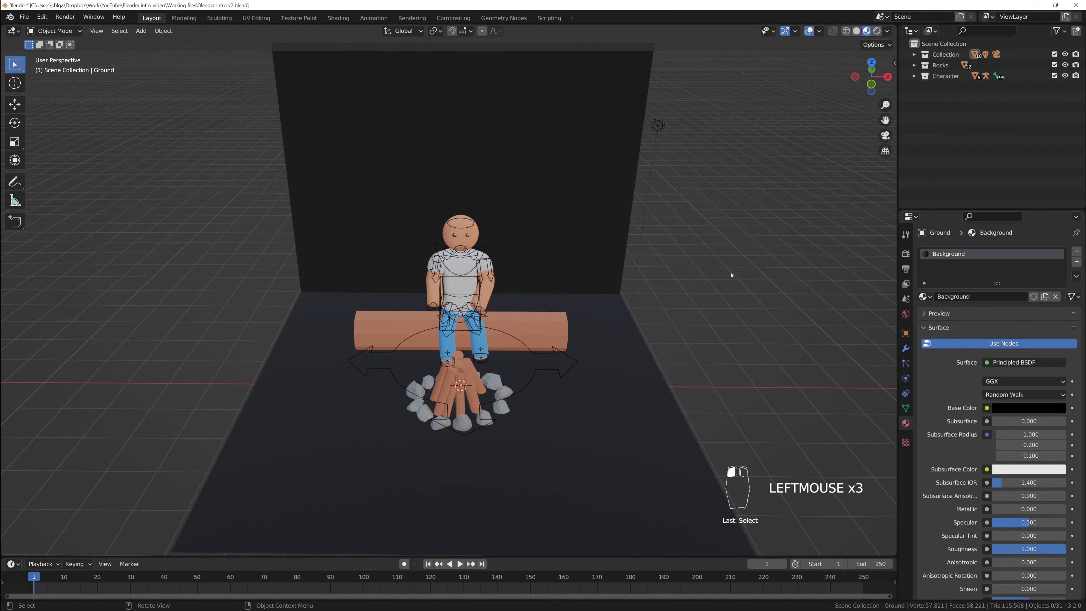
- Select the point light near the backdrop and switch the viewport to rendered shading
{"action": "scroll", "coordinate": [728, 279], "scroll_direction": "down", "scroll_amount": 4}
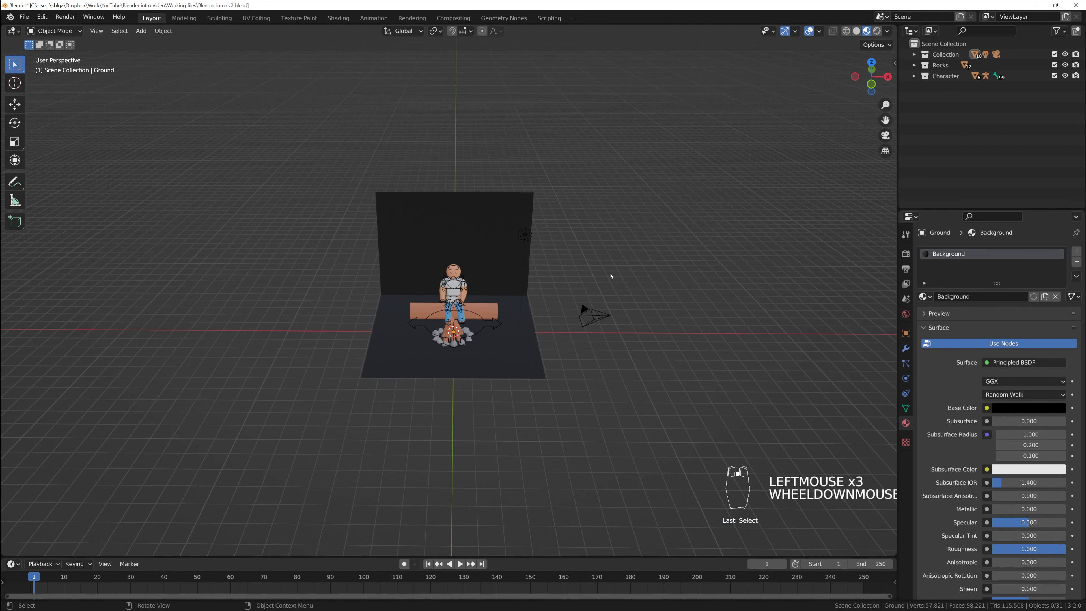
{"action": "left_click", "coordinate": [584, 315]}
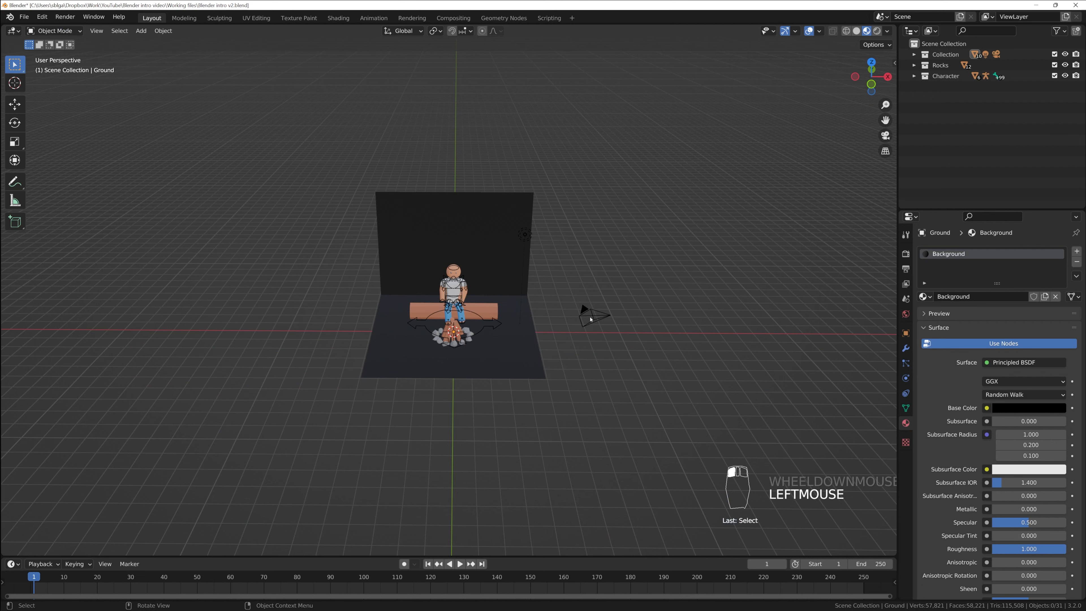
{"action": "left_click", "coordinate": [529, 242]}
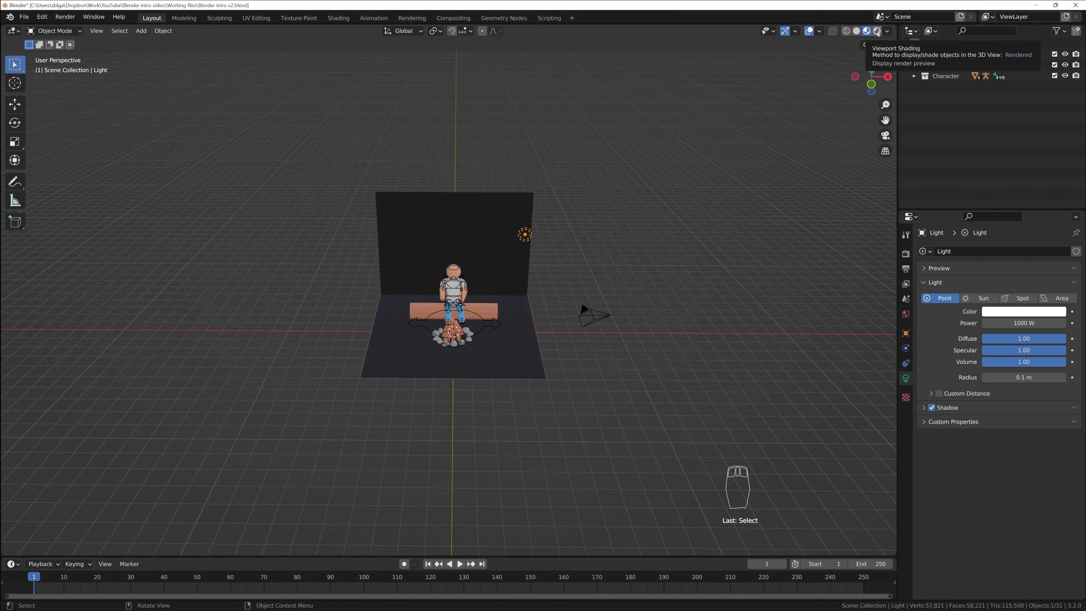
{"action": "left_click", "coordinate": [877, 33]}
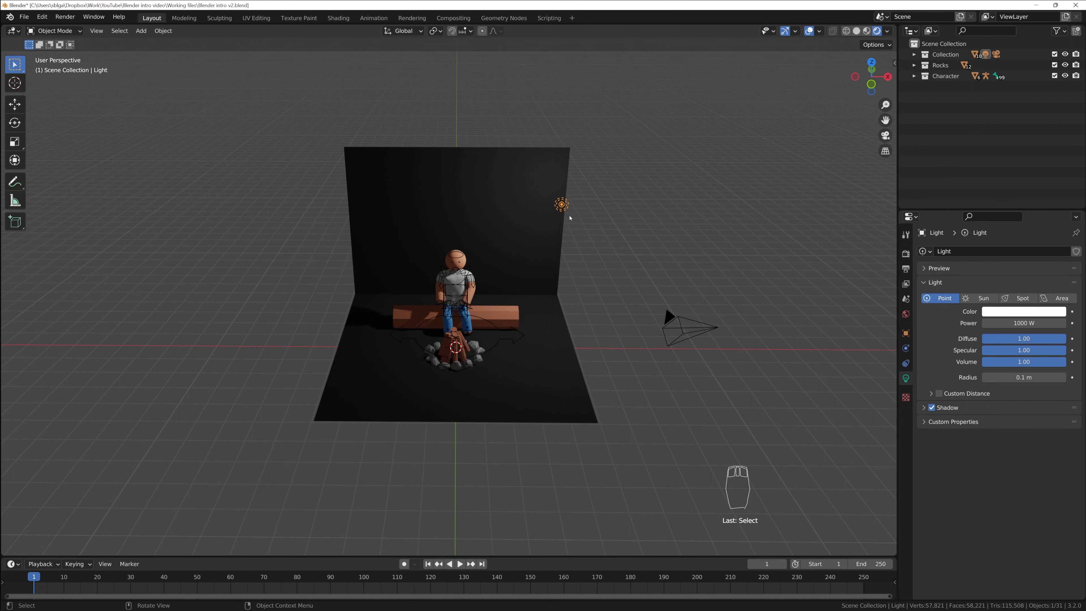
- Move the point light about -1.10 m in X, -0.05 m in Y and -0.46 m in Z
{"action": "middle_click_drag", "start_coordinate": [559, 337], "coordinate": [563, 313]}
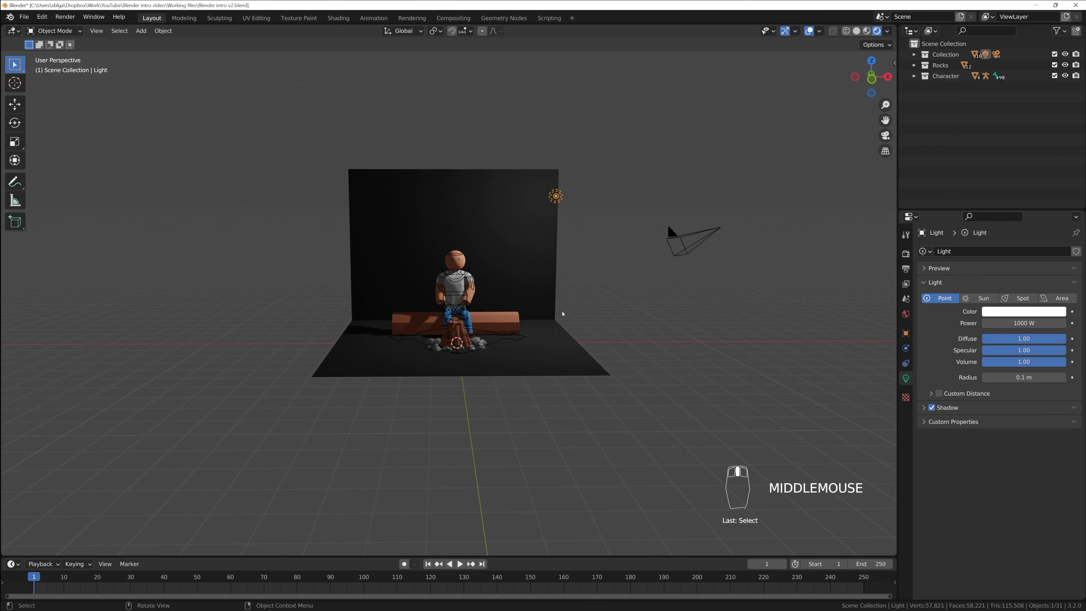
{"action": "key", "text": "g"}
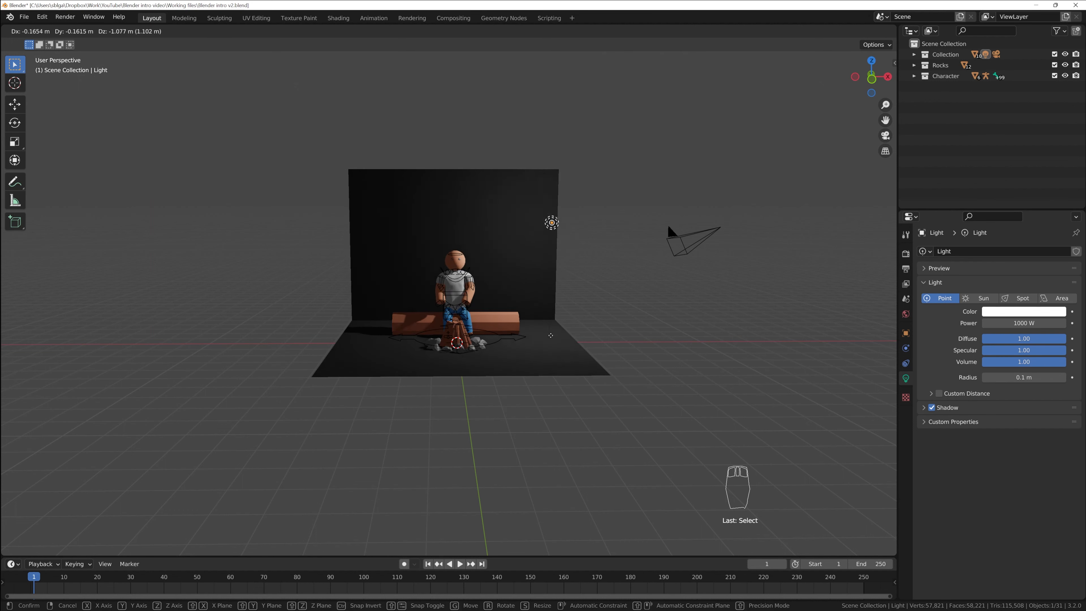
{"action": "left_click", "coordinate": [540, 327]}
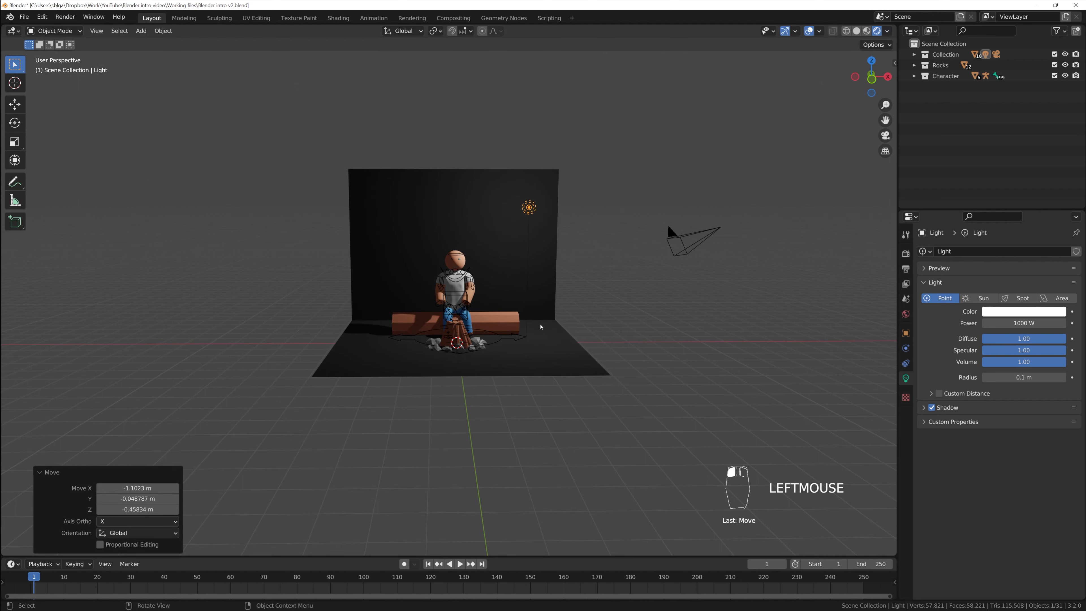
- Select the camera and view the scene through it
{"action": "left_click", "coordinate": [670, 232]}
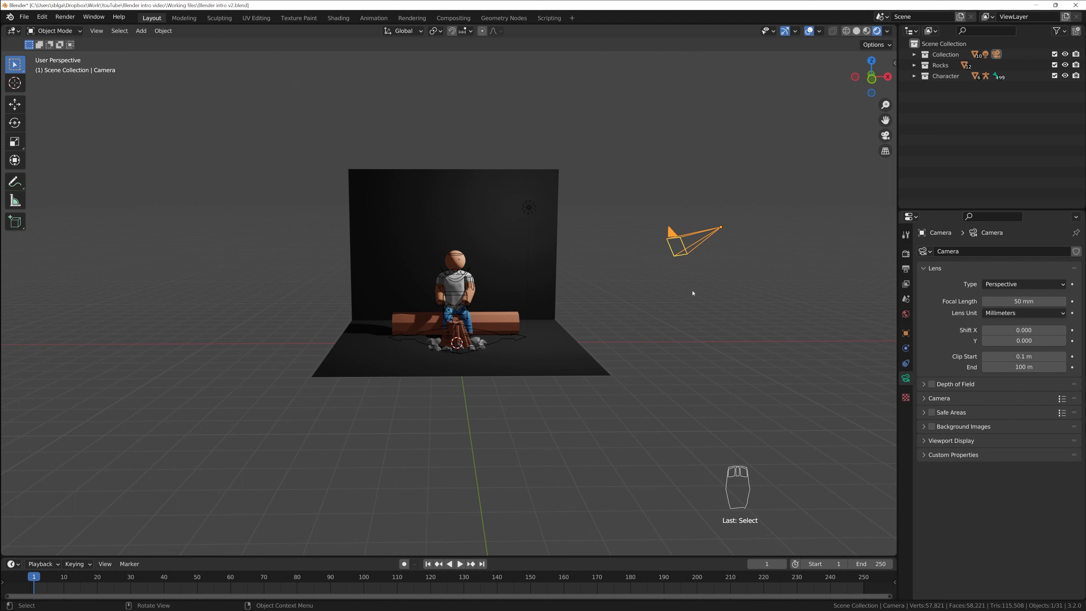
{"action": "key", "text": "g"}
{"action": "right_click", "coordinate": [688, 295]}
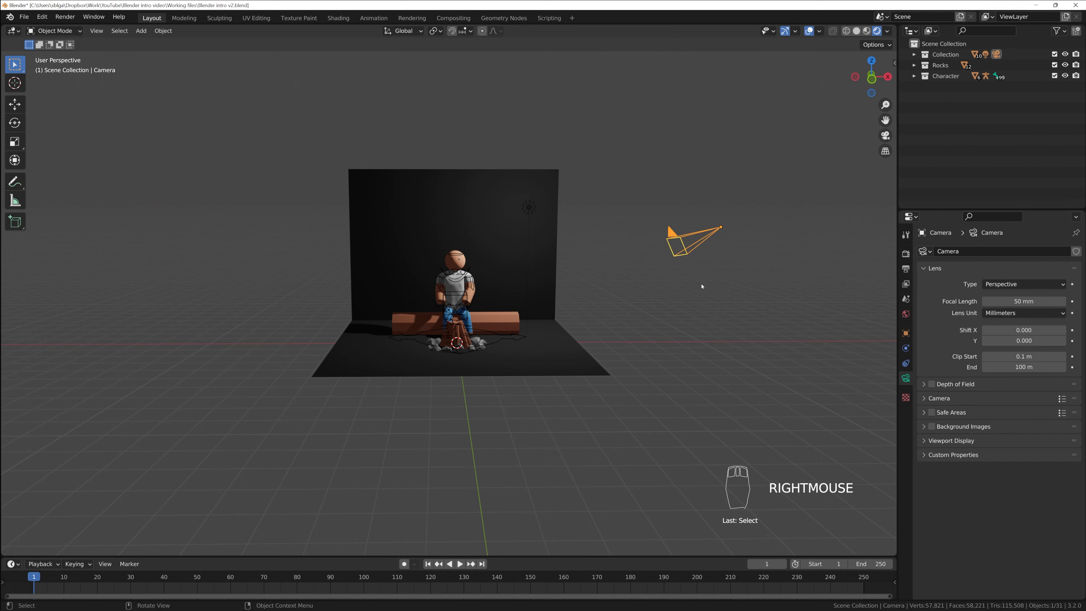
{"action": "left_click", "coordinate": [885, 135]}
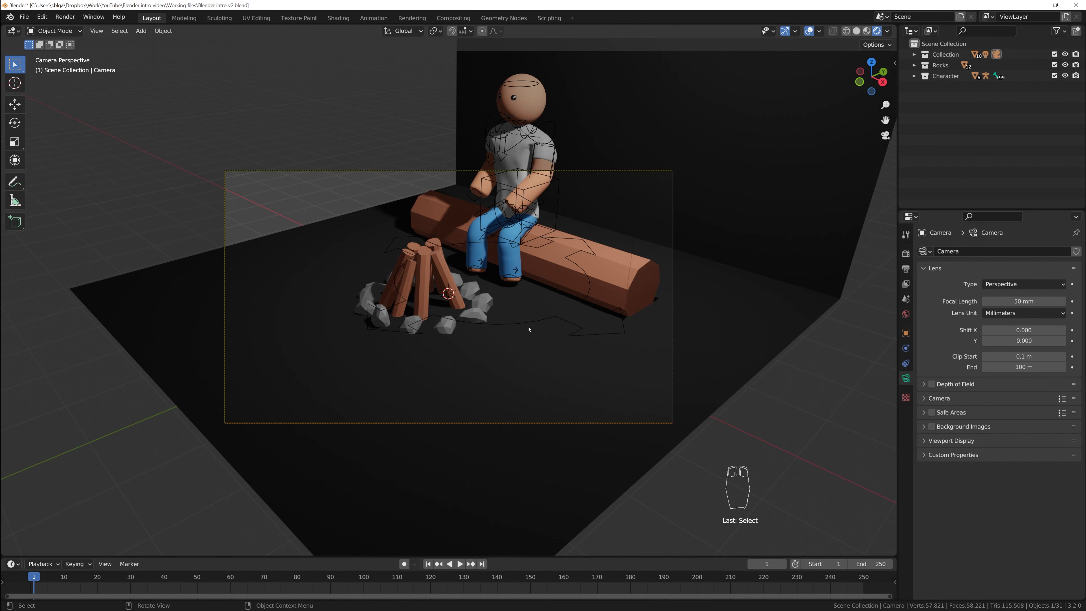
{"action": "key", "text": "KP_0"}
{"action": "key", "text": "KP_0"}
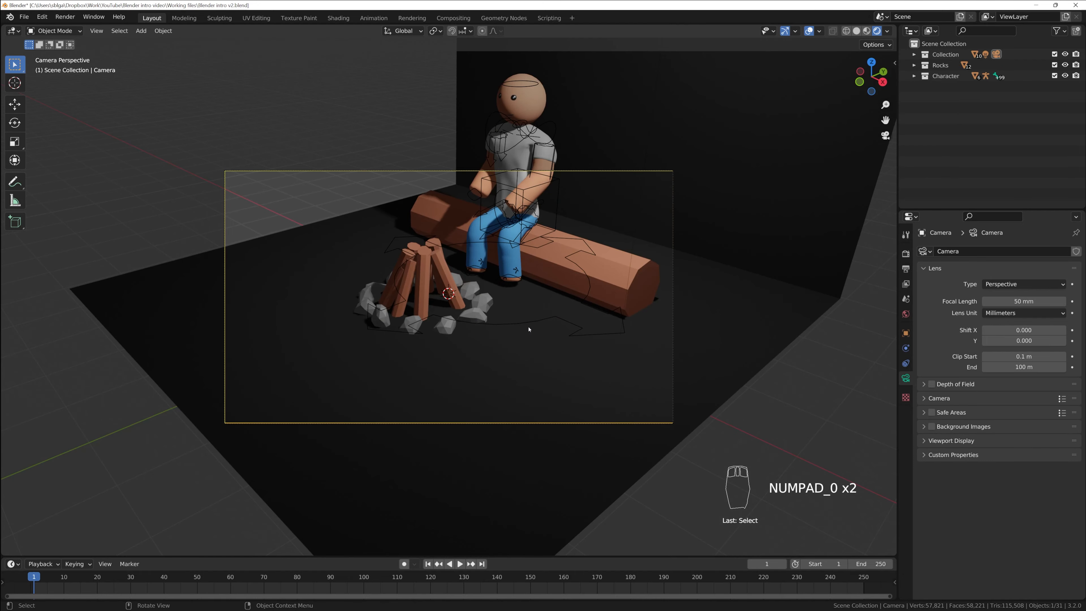
{"action": "key", "text": "KP_0"}
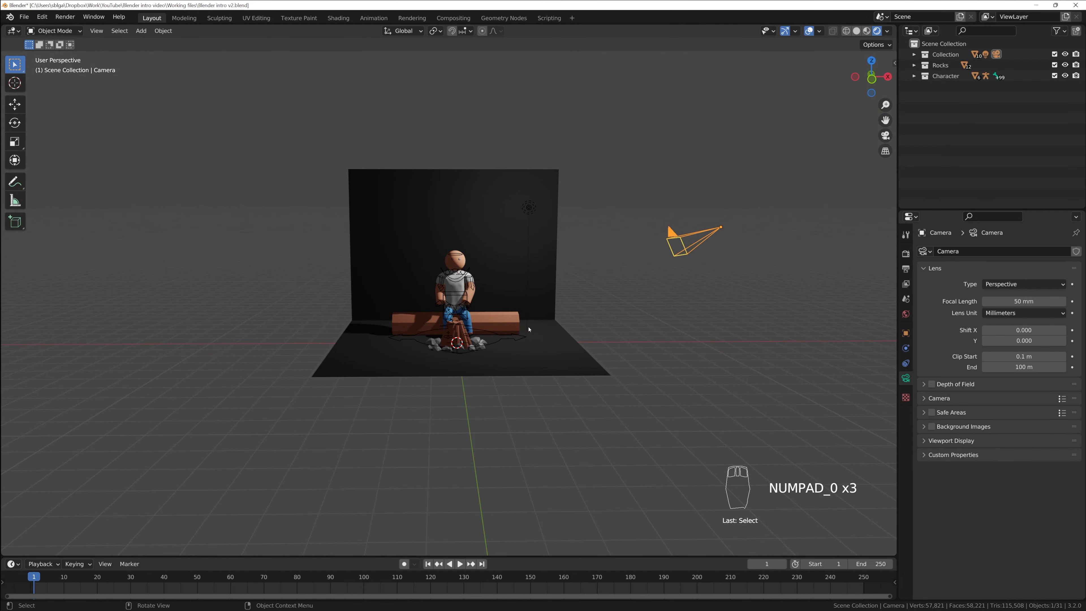
{"action": "key", "text": "KP_0"}
- Move the camera within its view plane about 1.02 m across and 2.06 m up to bring the seated character into frame
{"action": "left_click", "coordinate": [381, 199]}
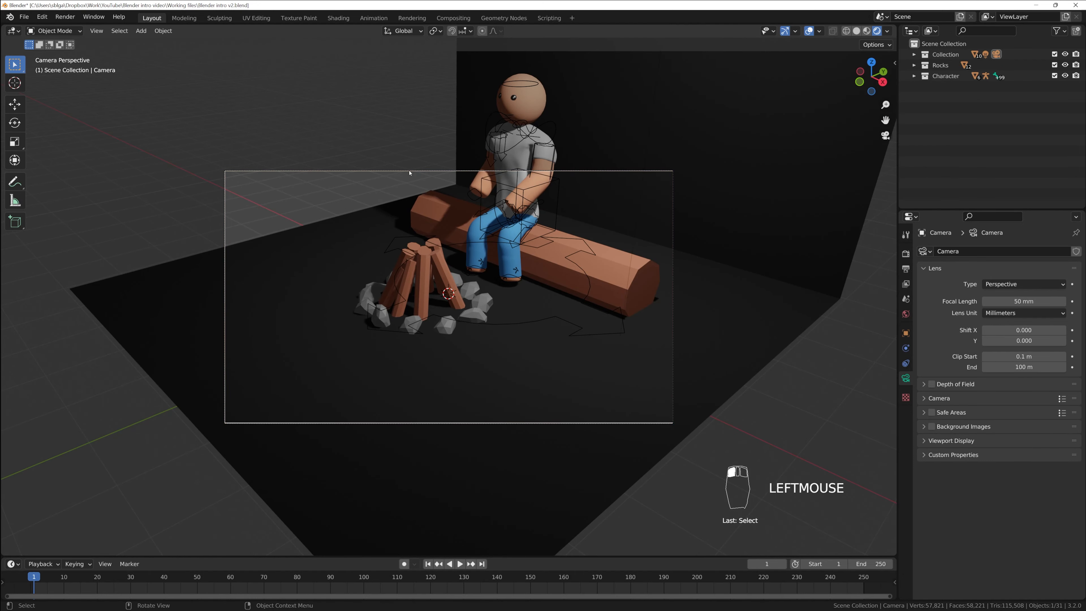
{"action": "left_click_drag", "start_coordinate": [231, 171], "coordinate": [259, 189]}
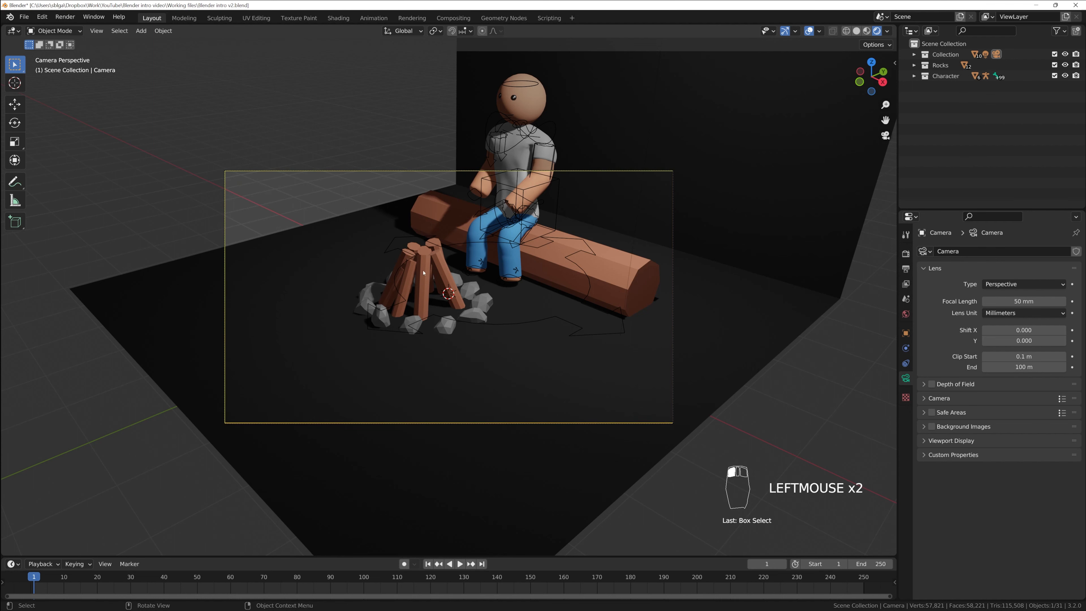
{"action": "key", "text": "g"}
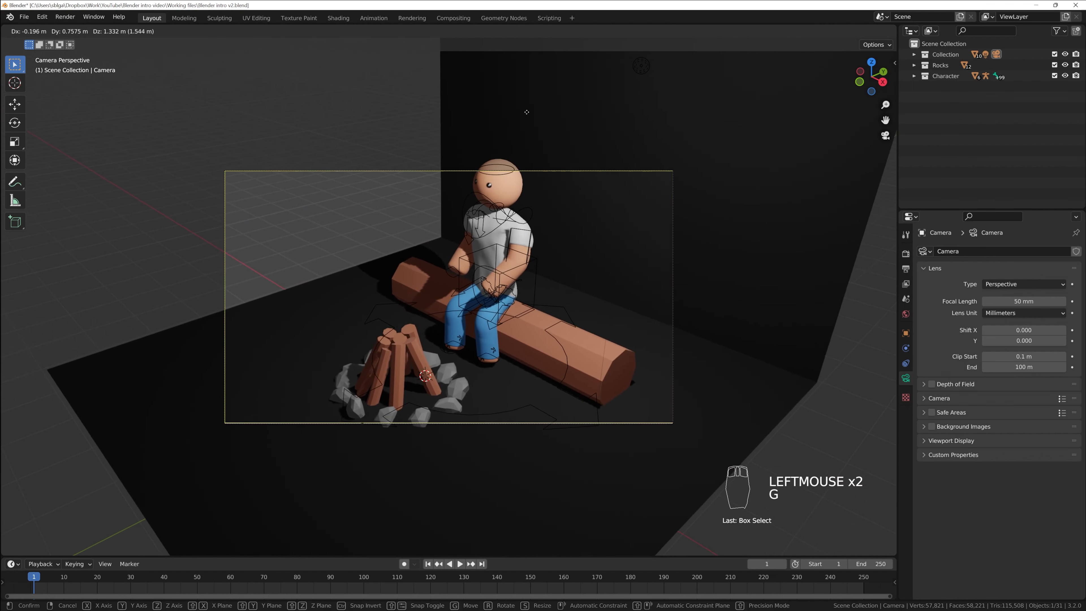
{"action": "left_click", "coordinate": [583, 72]}
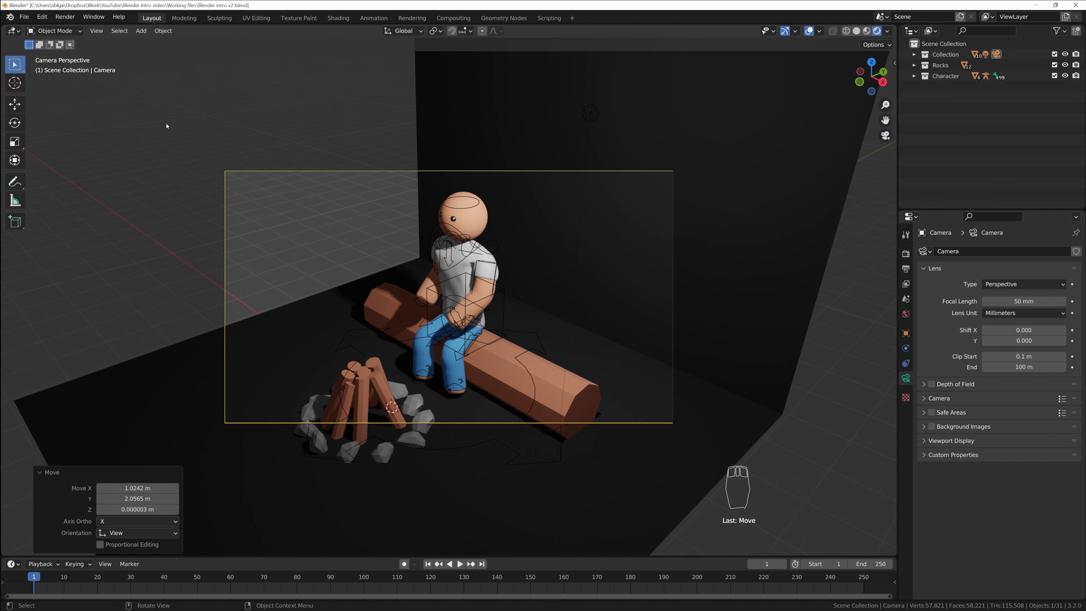
- Remove the Walk Navigation command from Quick Favorites
{"action": "left_click", "coordinate": [97, 31]}
{"action": "left_click", "coordinate": [92, 32]}
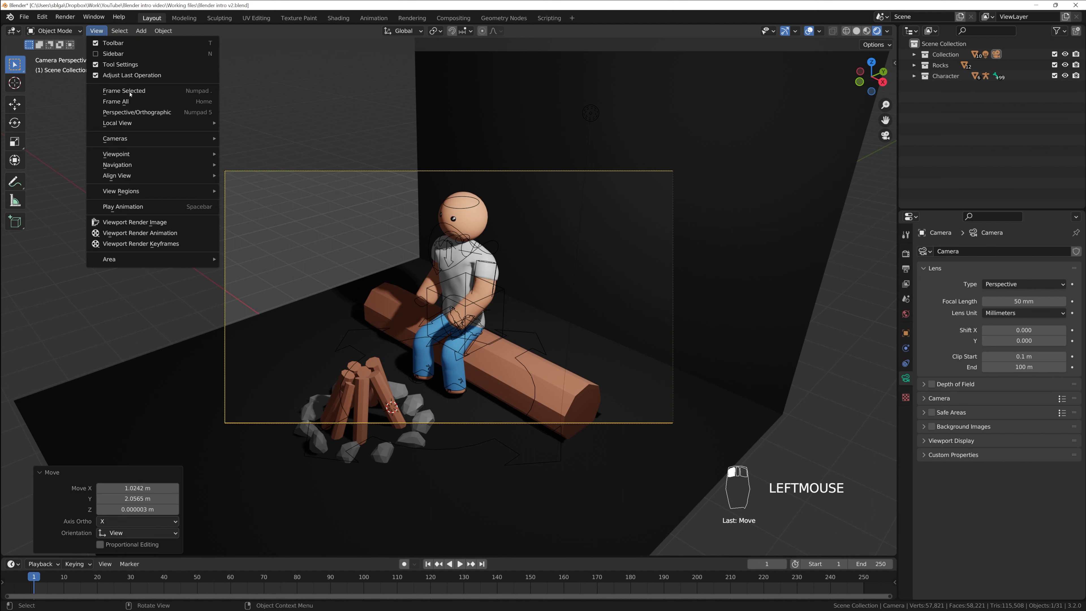
{"action": "mouse_move", "coordinate": [126, 168]}
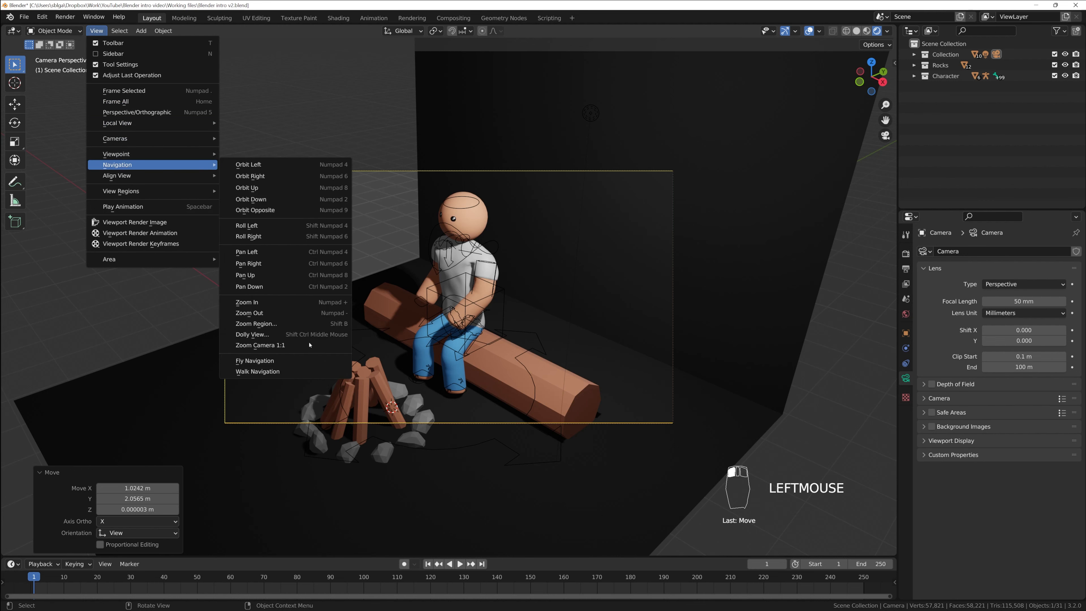
{"action": "right_click", "coordinate": [277, 373]}
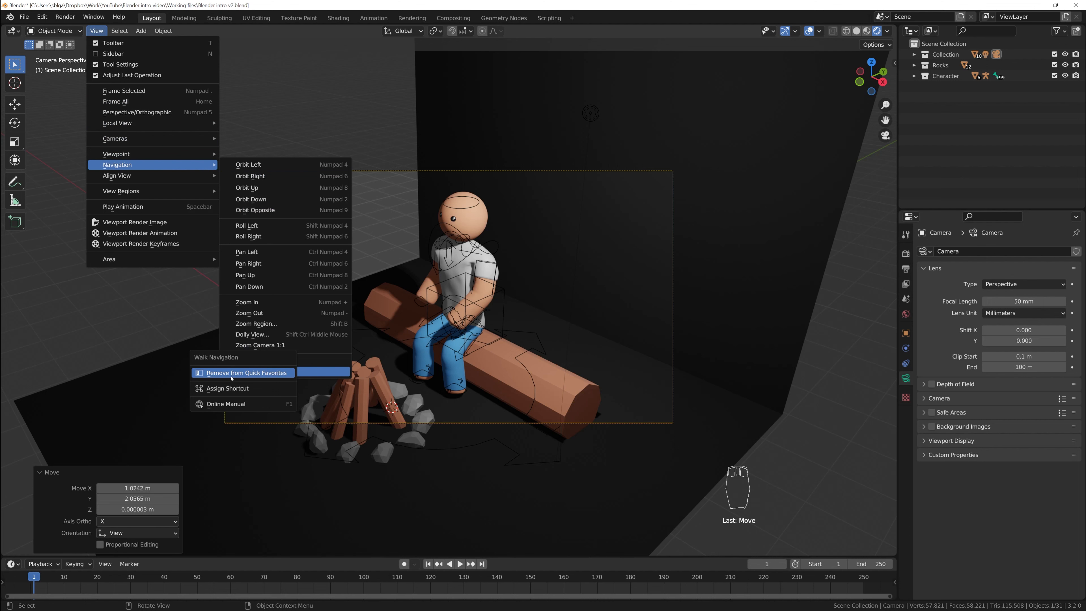
{"action": "left_click", "coordinate": [213, 372]}
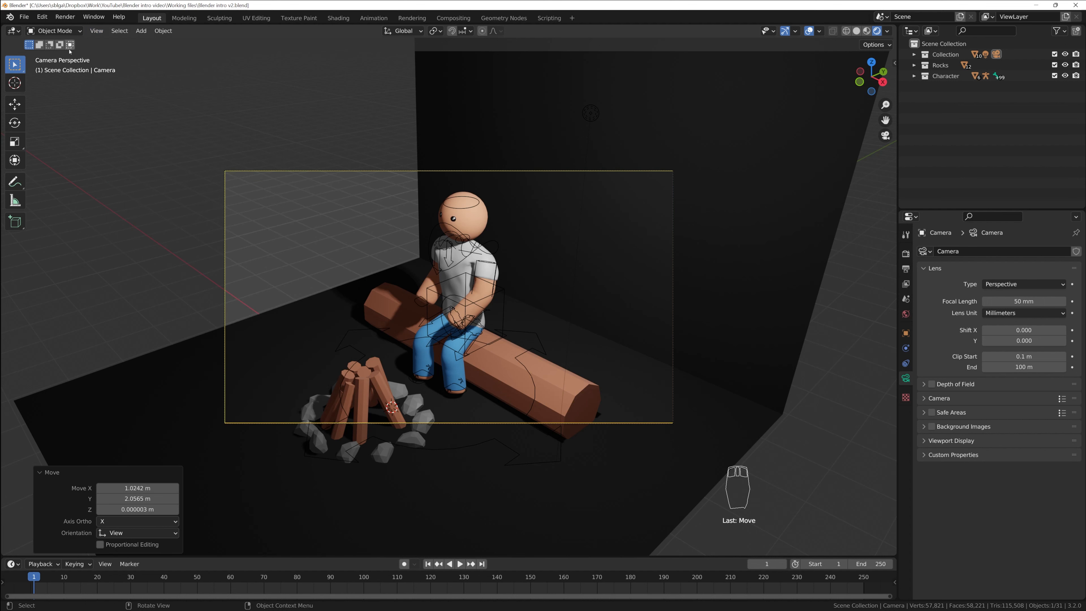
- Add the Walk Navigation command to Quick Favorites
{"action": "left_click", "coordinate": [96, 31]}
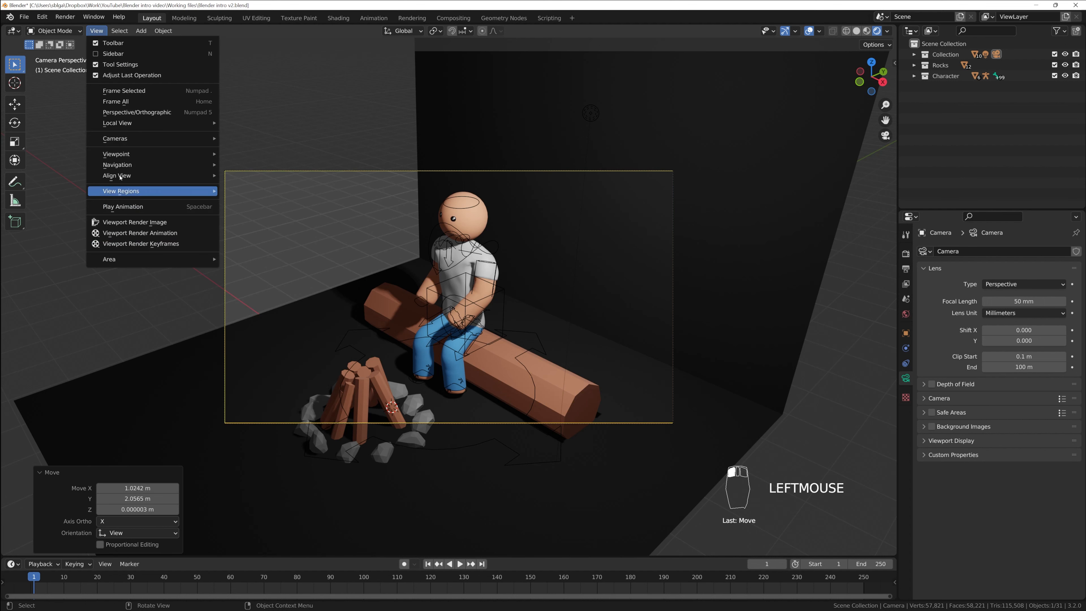
{"action": "mouse_move", "coordinate": [120, 165]}
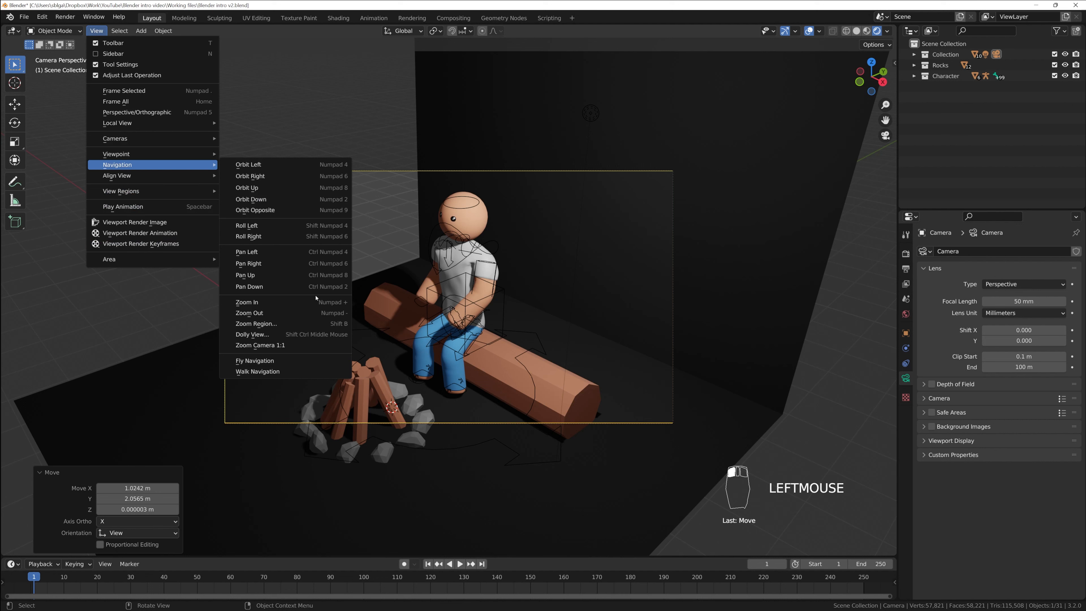
{"action": "right_click", "coordinate": [270, 373]}
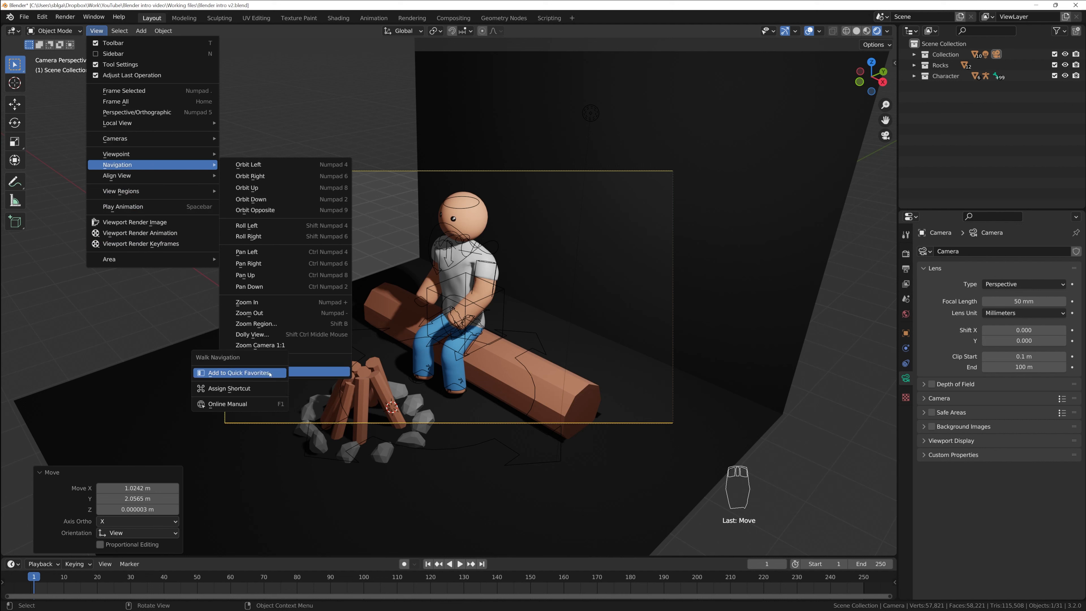
{"action": "left_click", "coordinate": [226, 374]}
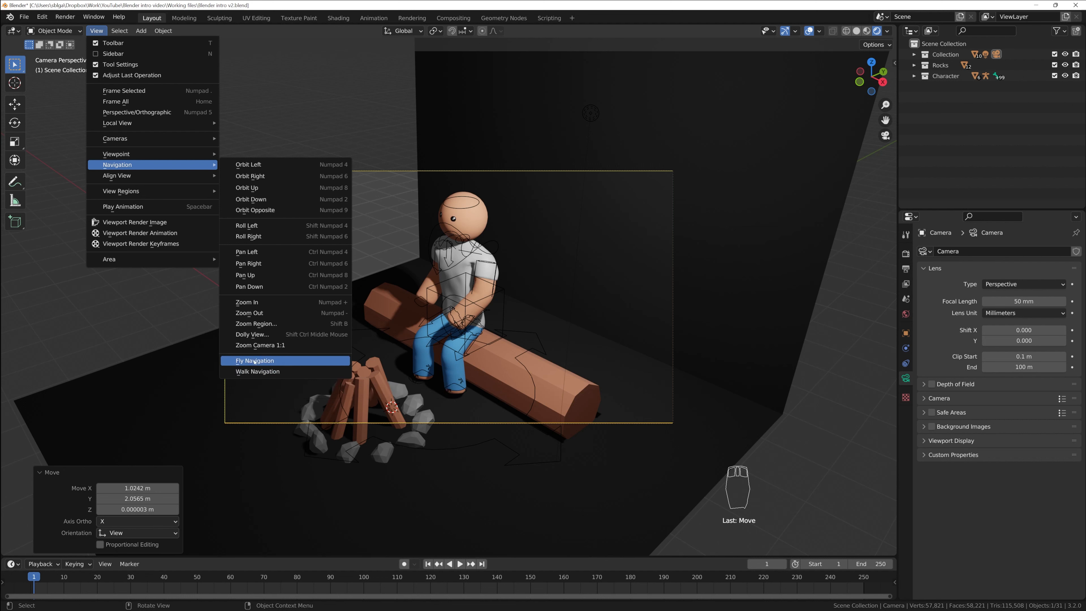
{"action": "right_click", "coordinate": [256, 375]}
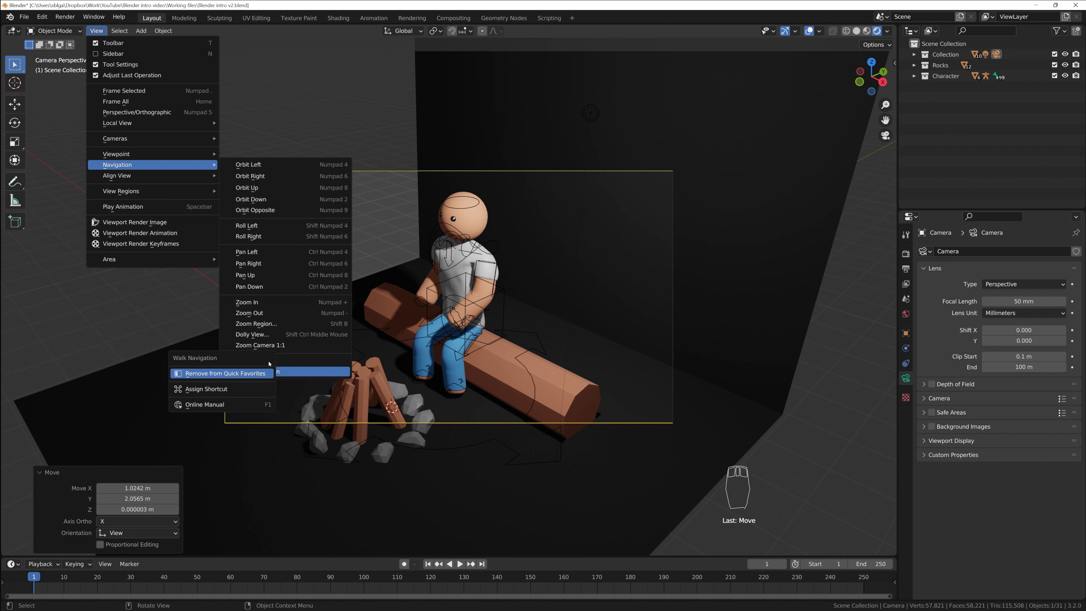
{"action": "left_click", "coordinate": [219, 375]}
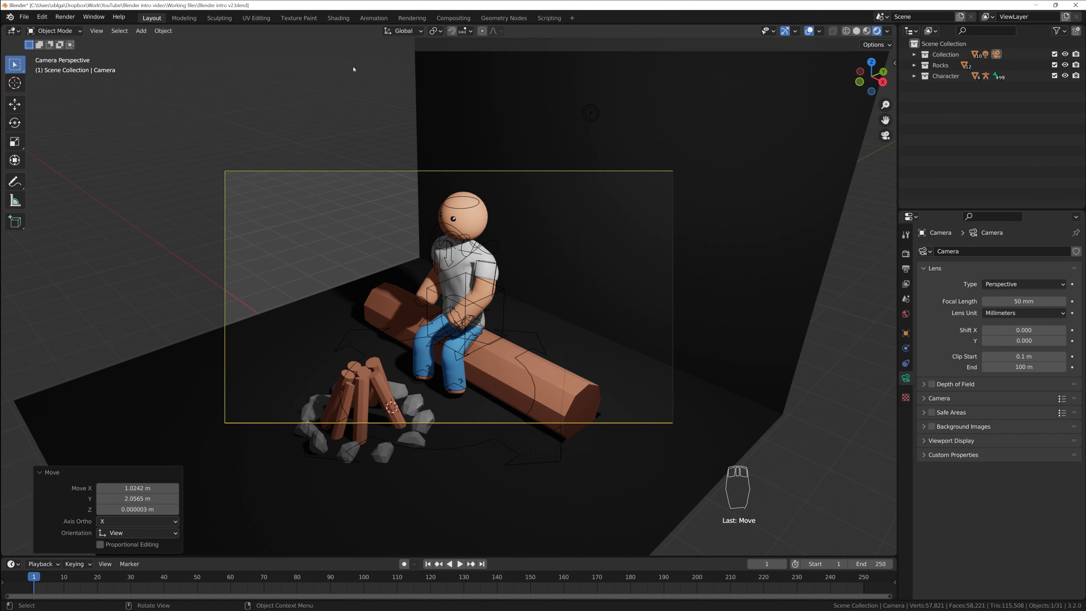
- Use Walk Navigation to swing the camera around the scene until it faces the seated character from the front
{"action": "key", "text": "q"}
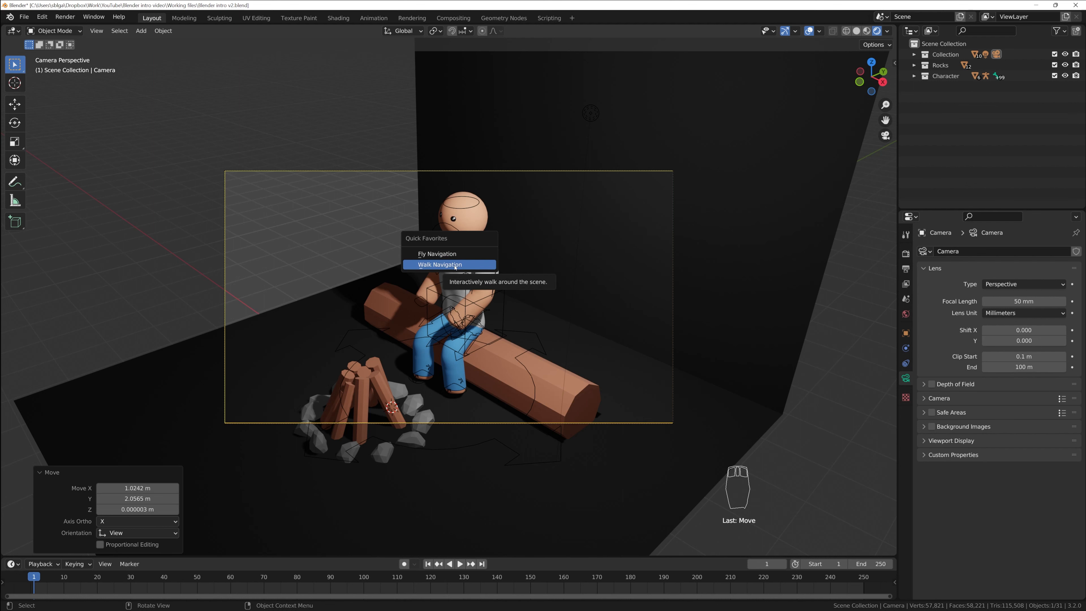
{"action": "left_click", "coordinate": [455, 265]}
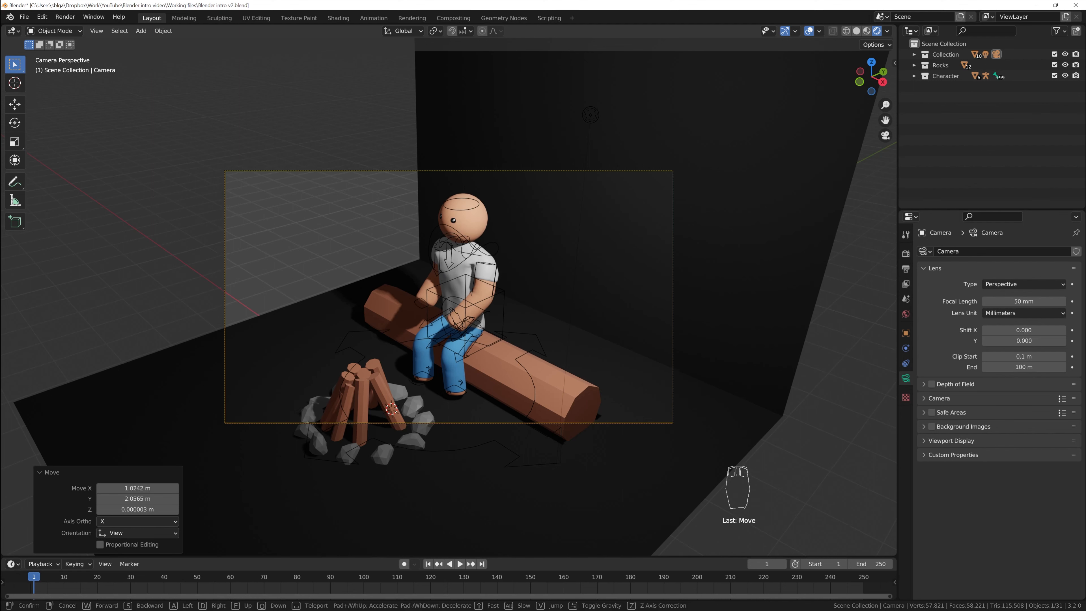
{"action": "key", "text": "a"}
{"action": "key", "text": "a"}
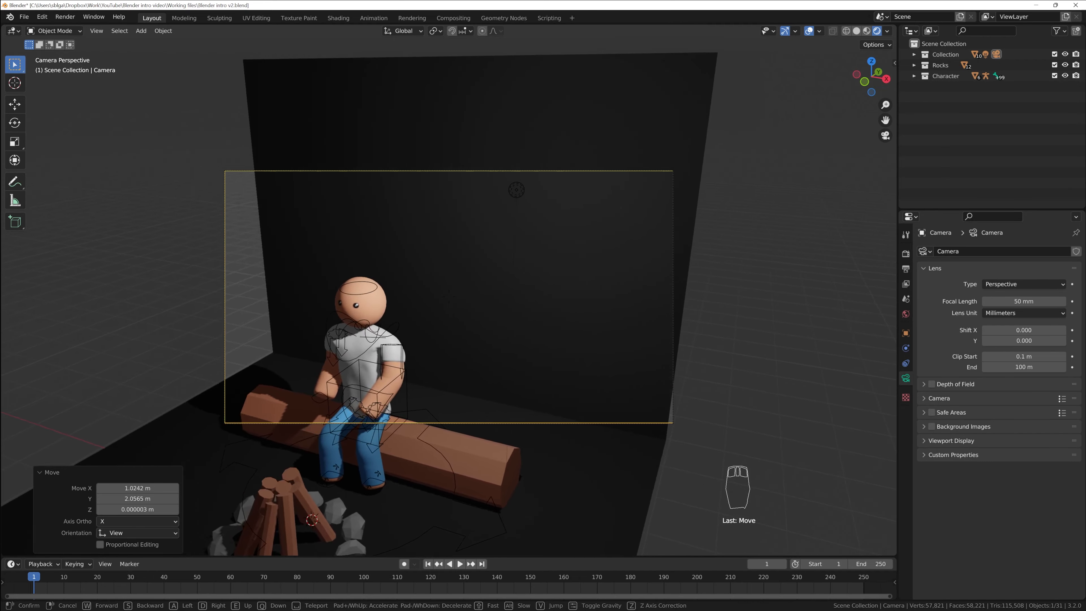
{"action": "key", "text": "a"}
{"action": "key", "text": "s"}
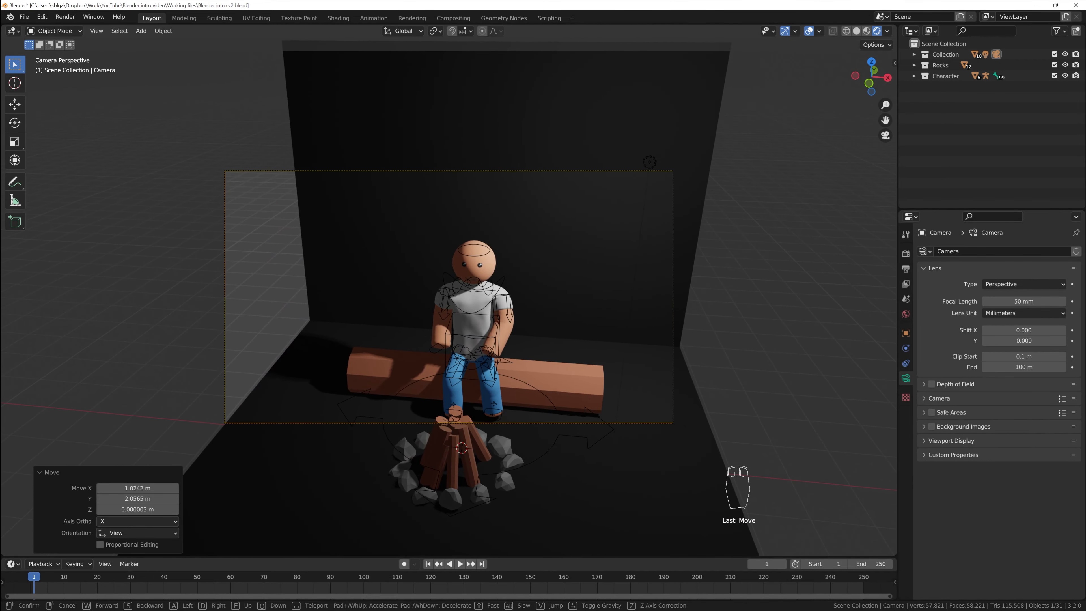
{"action": "key", "text": "a"}
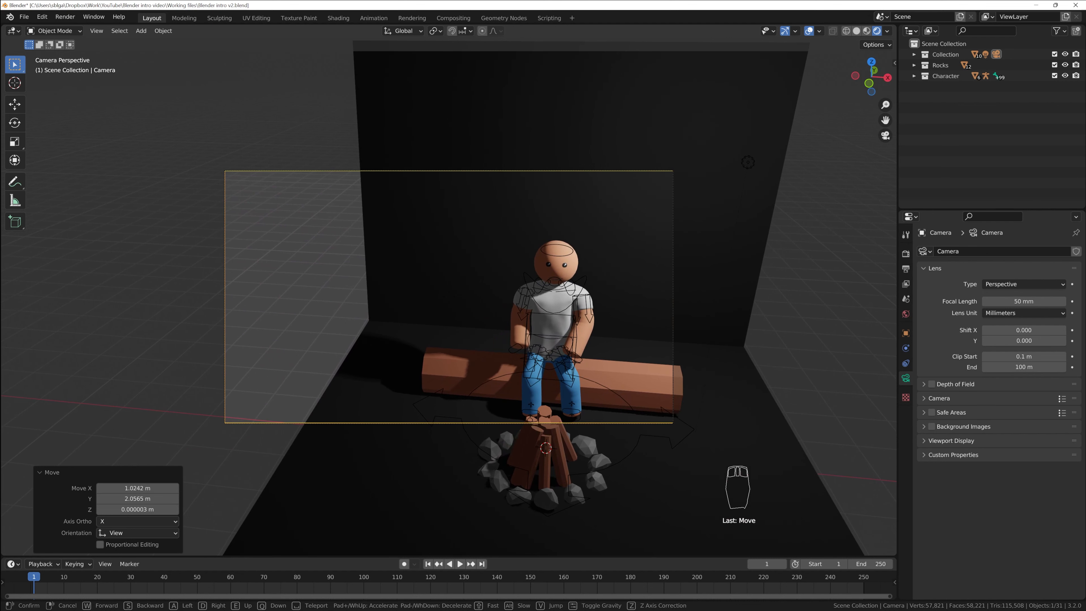
{"action": "key", "text": "d"}
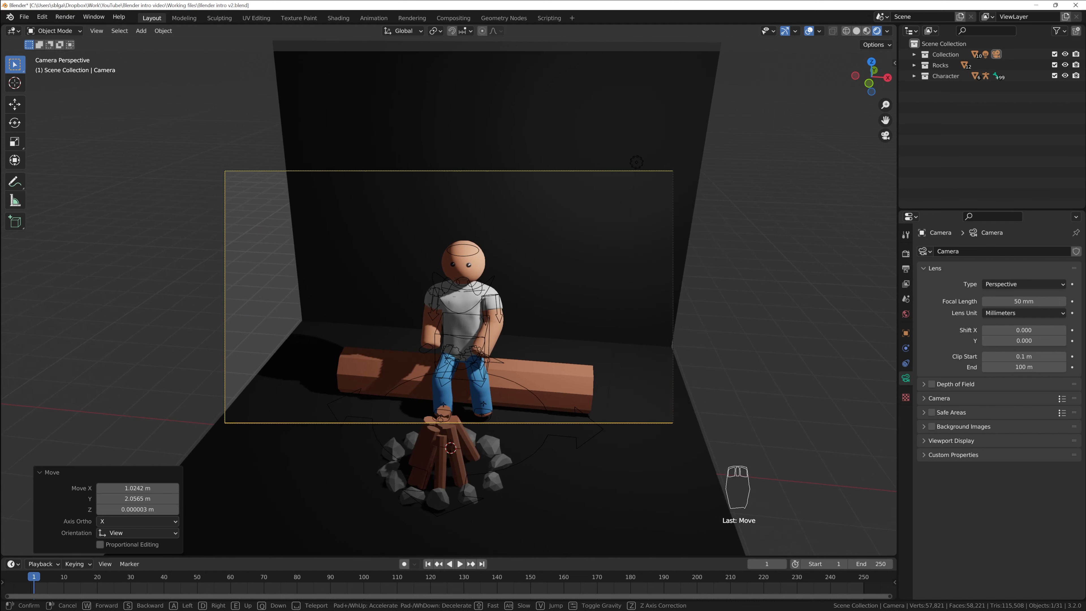
{"action": "key", "text": "a"}
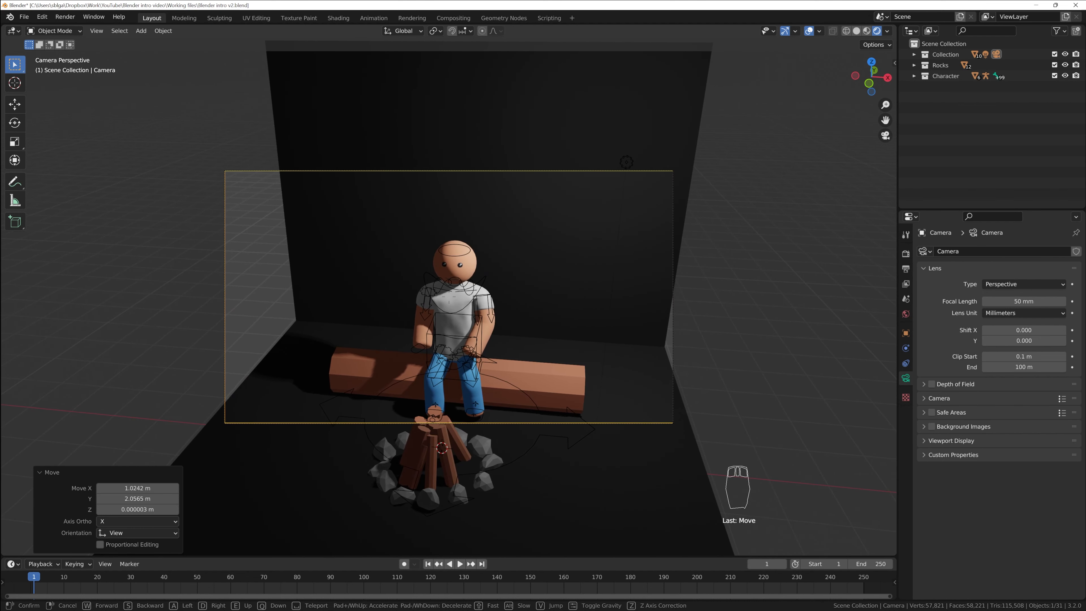
- Walk the camera backward and adjust its height until the character, log and whole campfire fit inside the frame, and accept the position
{"action": "key", "text": "w"}
{"action": "key", "text": "s"}
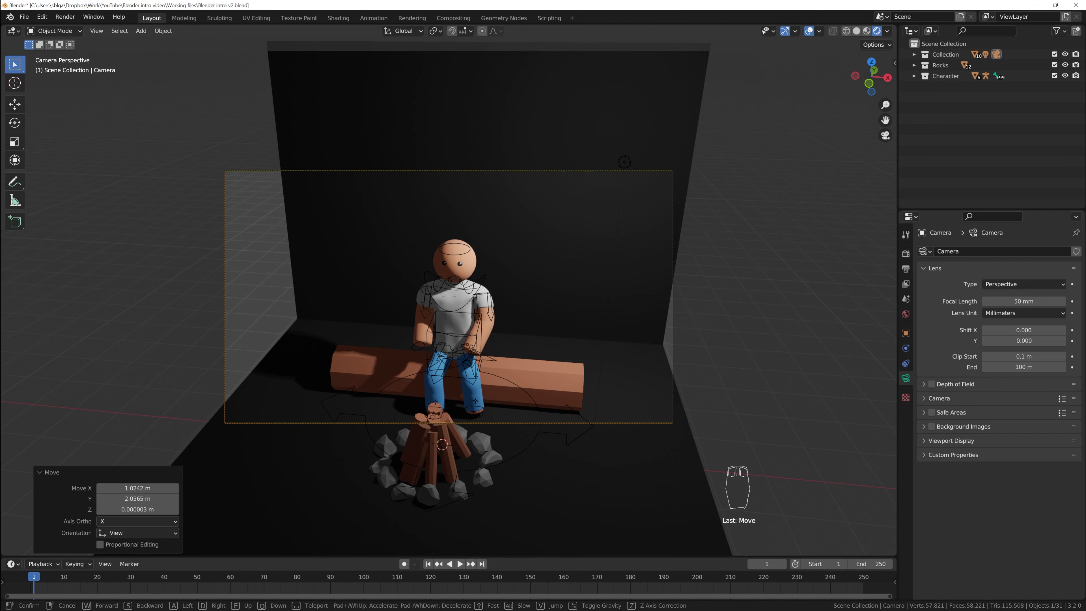
{"action": "key", "text": "e"}
{"action": "key", "text": "q"}
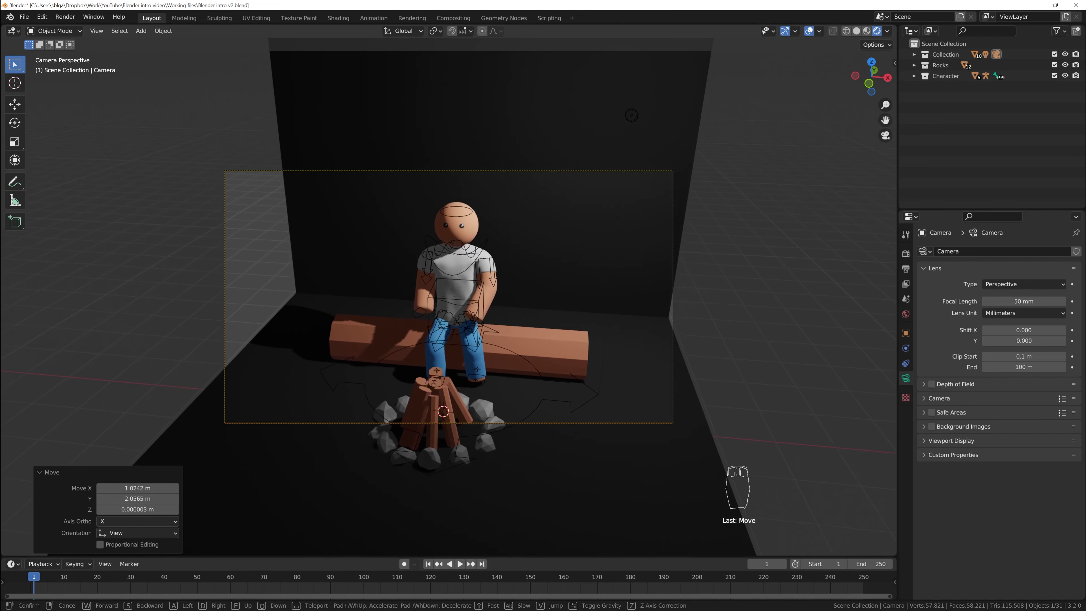
{"action": "key", "text": "q"}
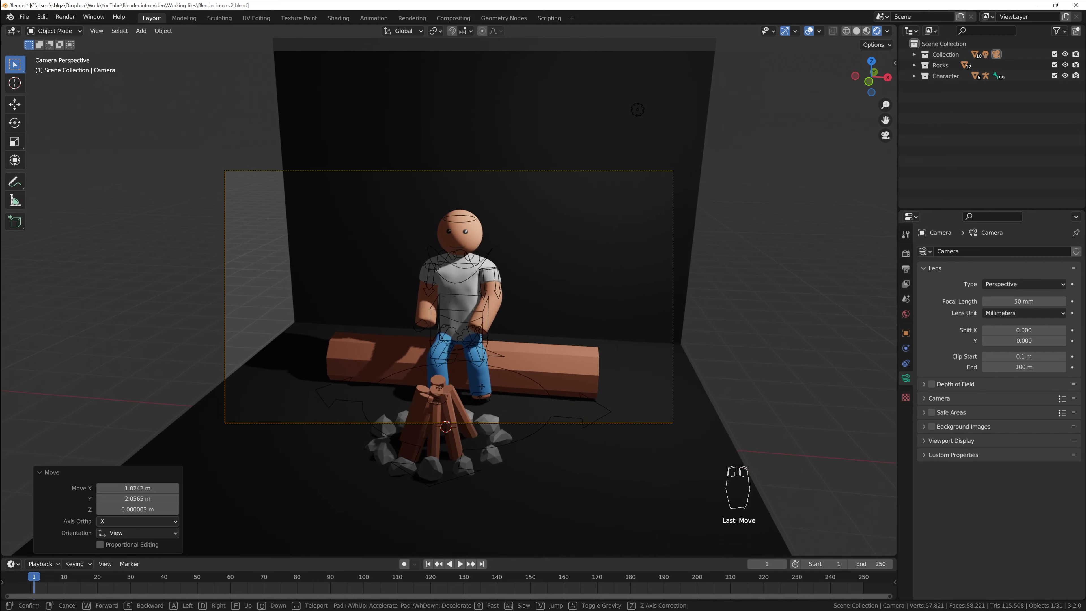
{"action": "key", "text": "s"}
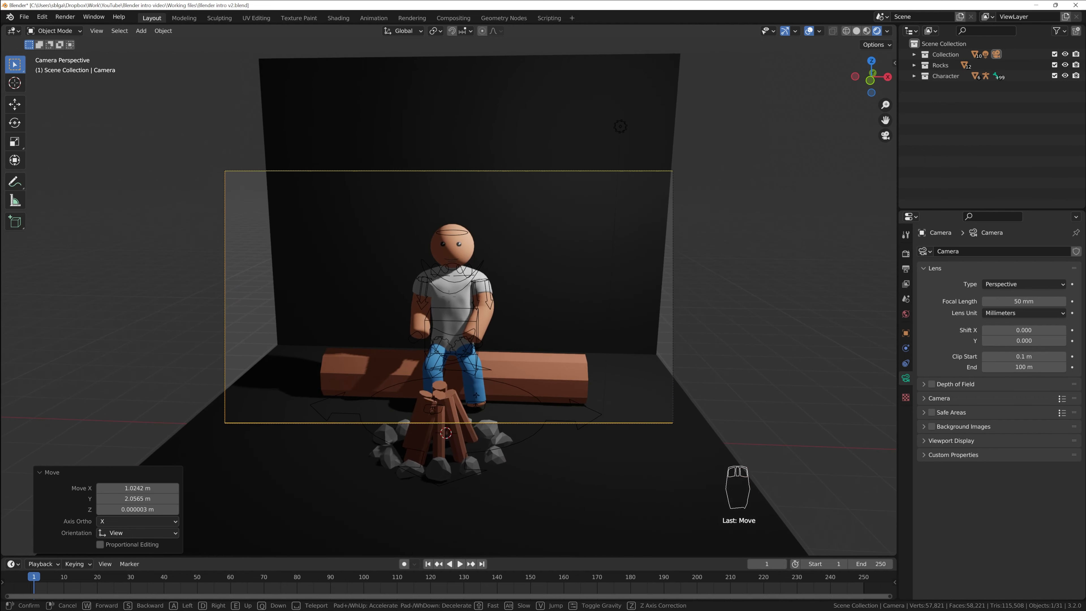
{"action": "key", "text": "s"}
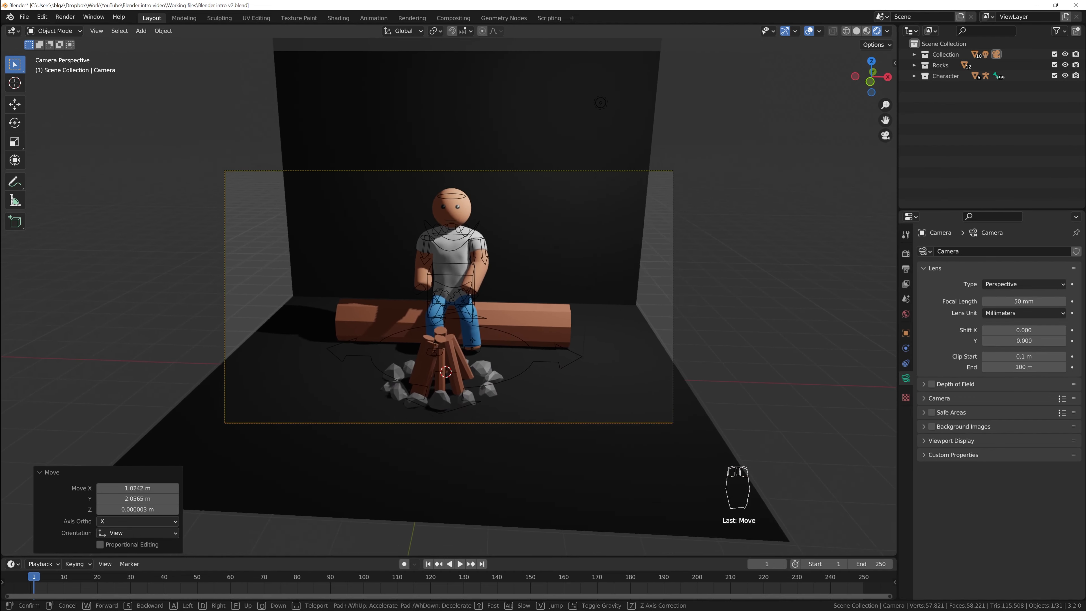
{"action": "key", "text": "s"}
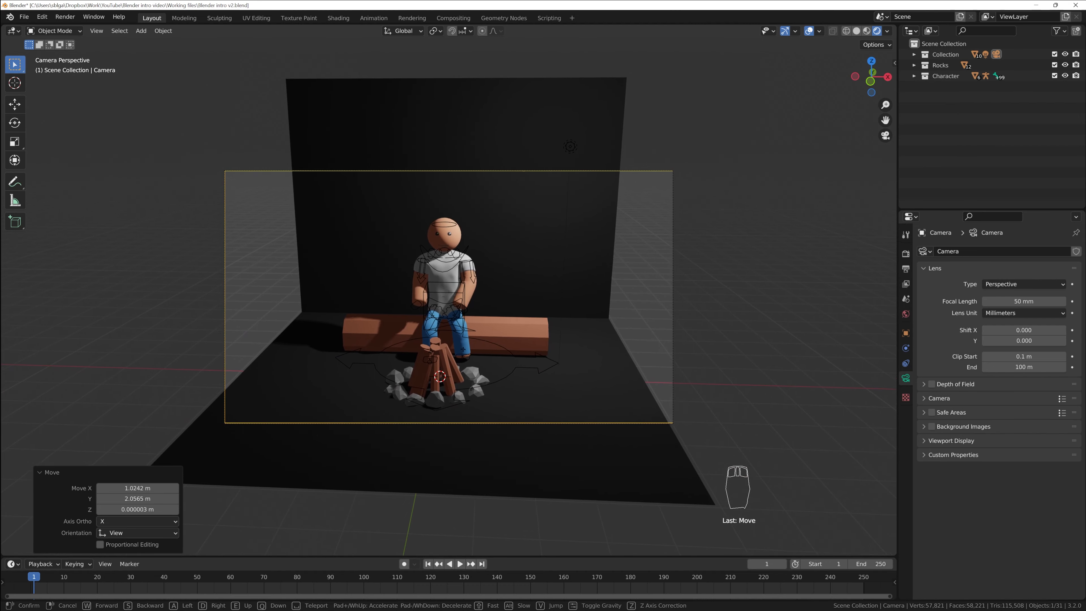
{"action": "left_click", "coordinate": [448, 301]}
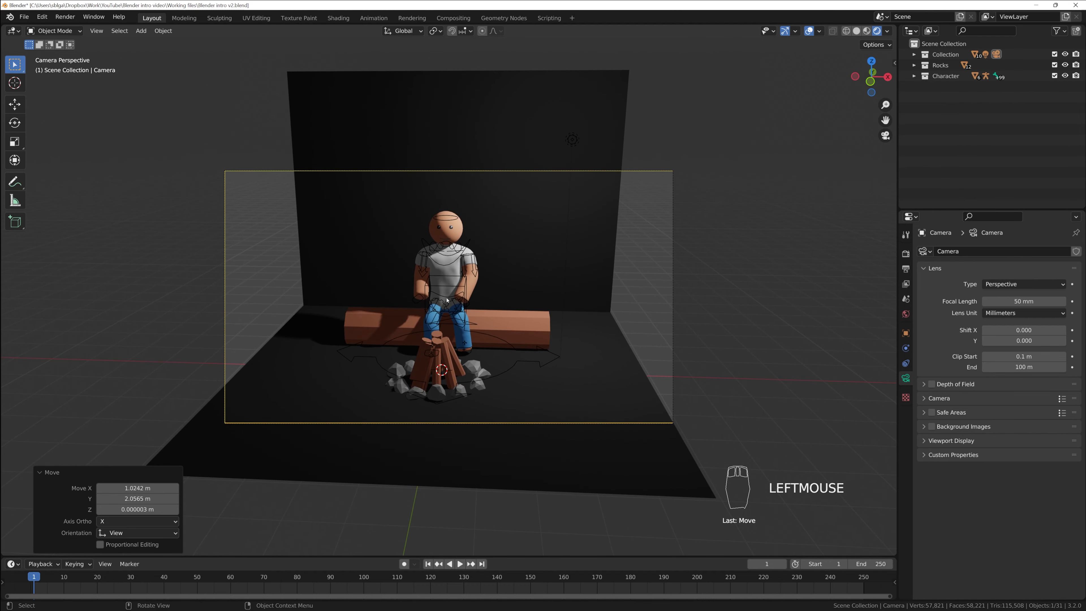
- Scale the Ground backdrop by about 1.88 along the global X axis so it fills the camera frame's width
{"action": "left_click", "coordinate": [471, 453]}
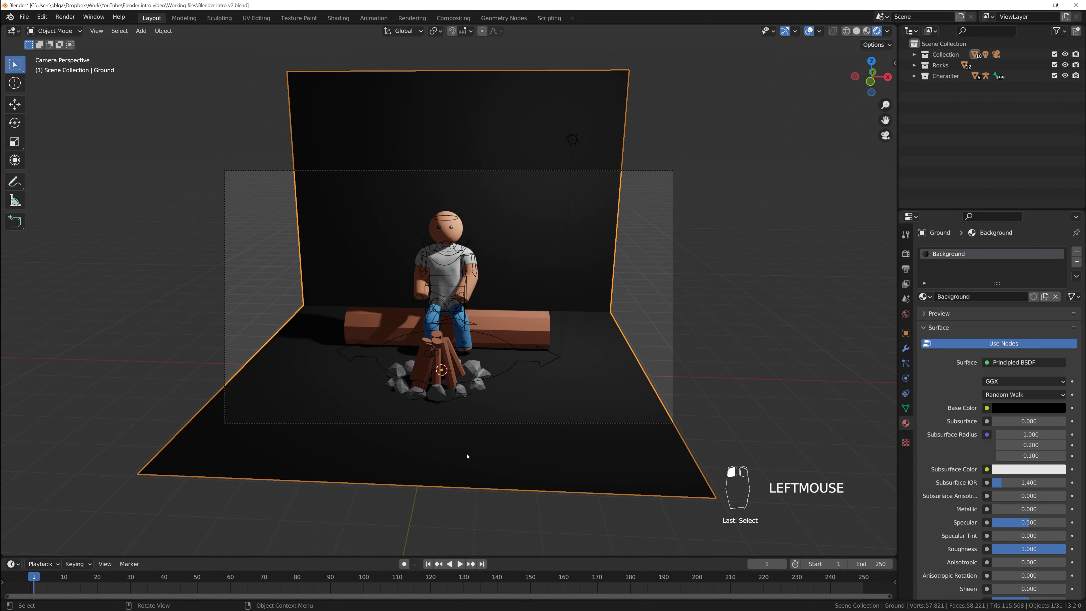
{"action": "key", "text": "s"}
{"action": "key", "text": "s"}
{"action": "key", "text": "x"}
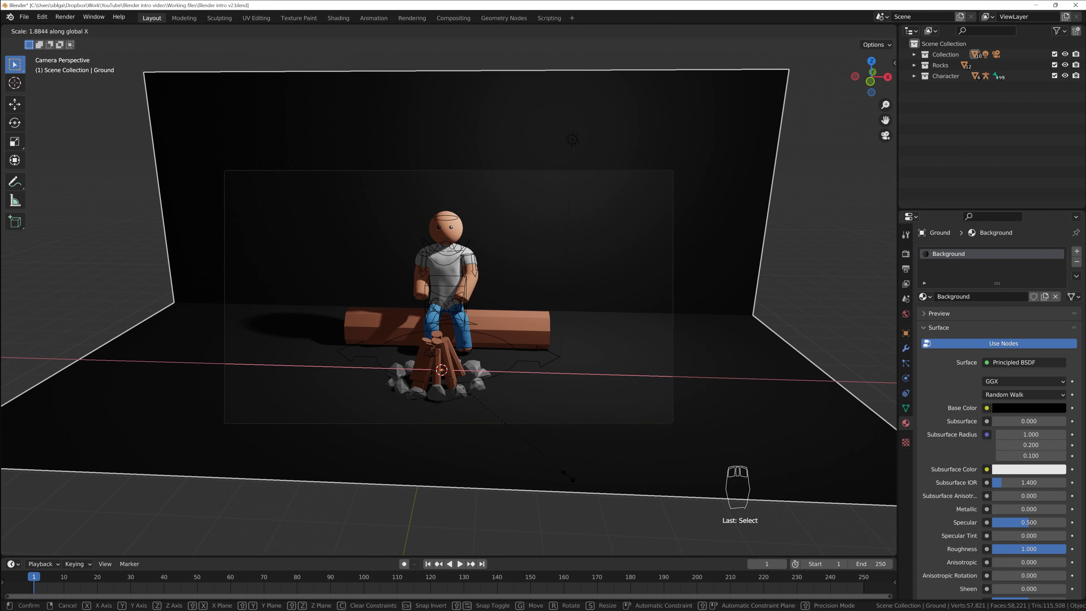
{"action": "left_click", "coordinate": [570, 492]}
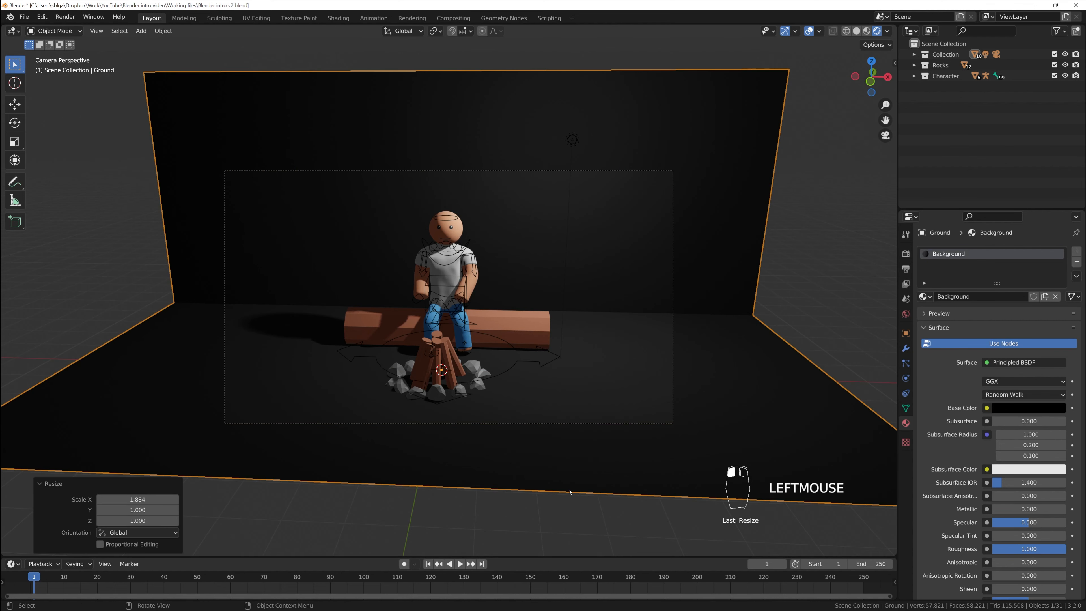
- Move the point light in front of the character, about -2.68 m in X, -3.55 m in Y and -1.46 m in Z, and return to camera view
{"action": "left_click", "coordinate": [571, 142]}
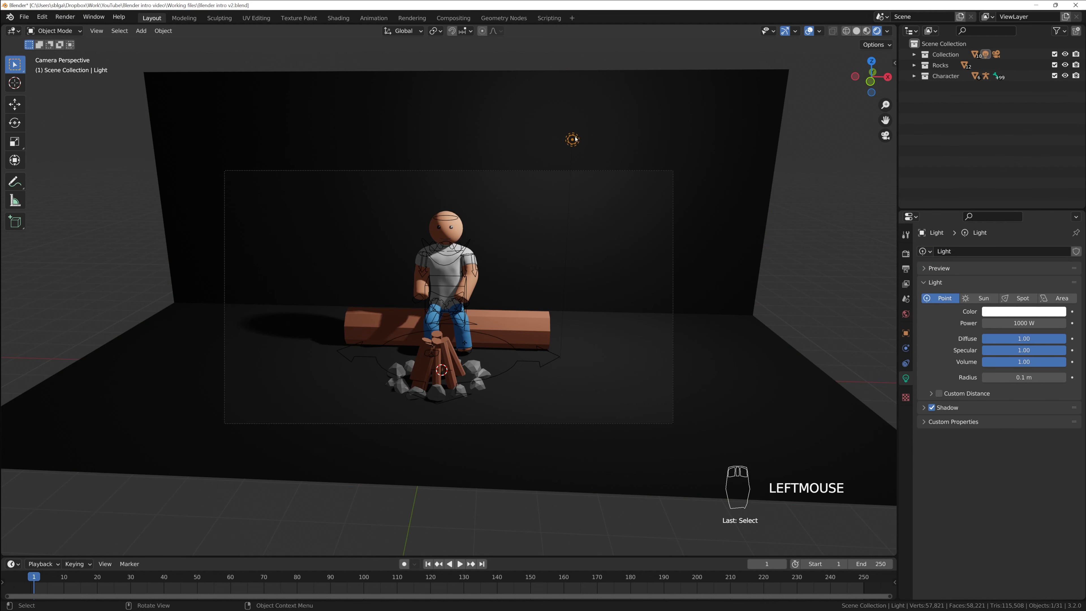
{"action": "middle_click_drag", "start_coordinate": [590, 250], "coordinate": [555, 286]}
{"action": "scroll", "coordinate": [558, 274], "scroll_direction": "down", "scroll_amount": 3}
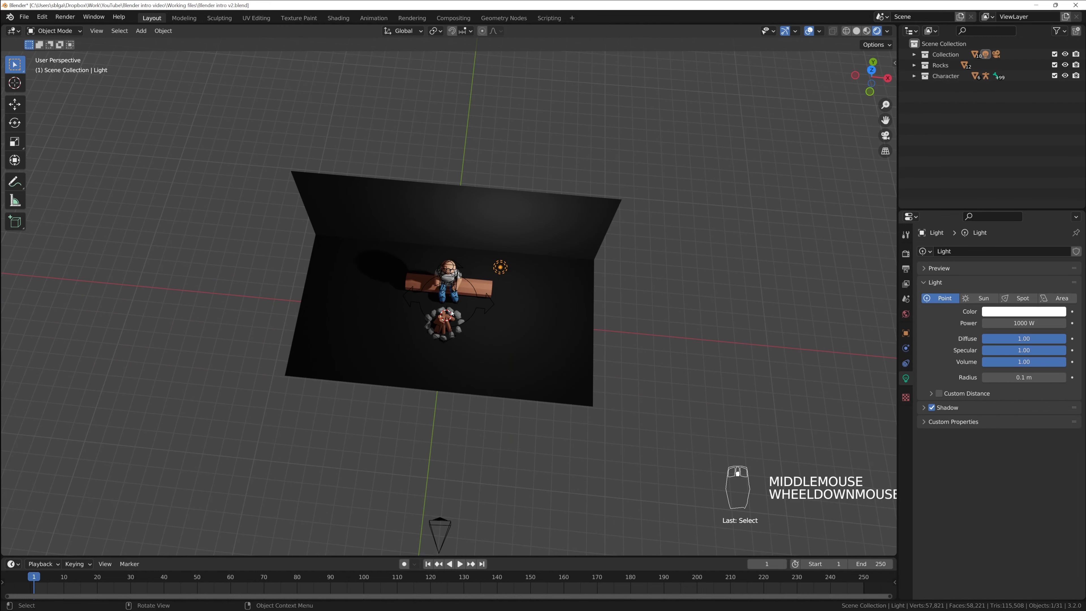
{"action": "key", "text": "g"}
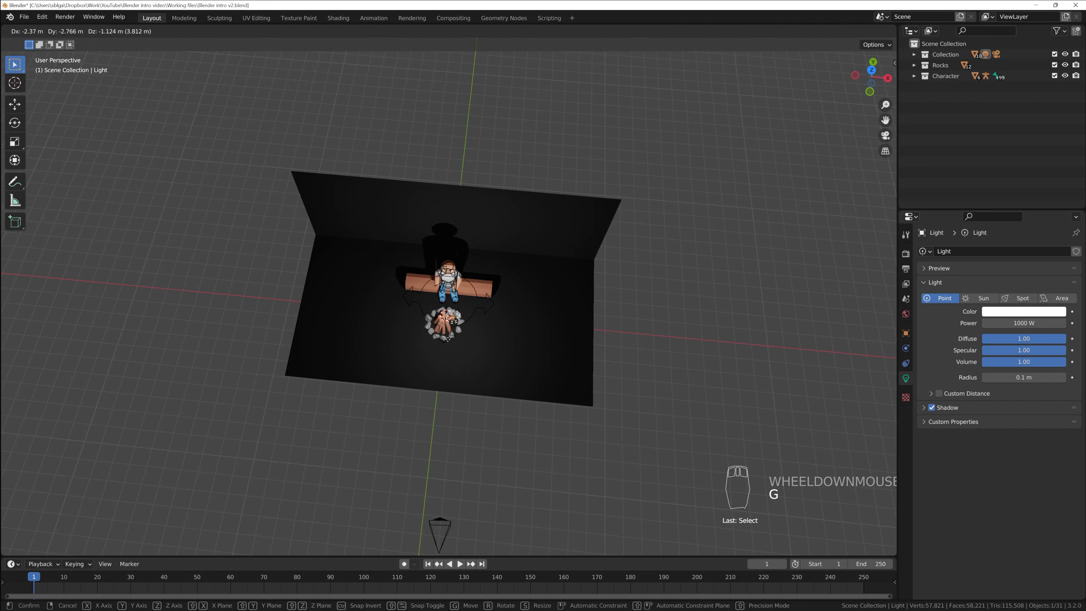
{"action": "left_click", "coordinate": [442, 353]}
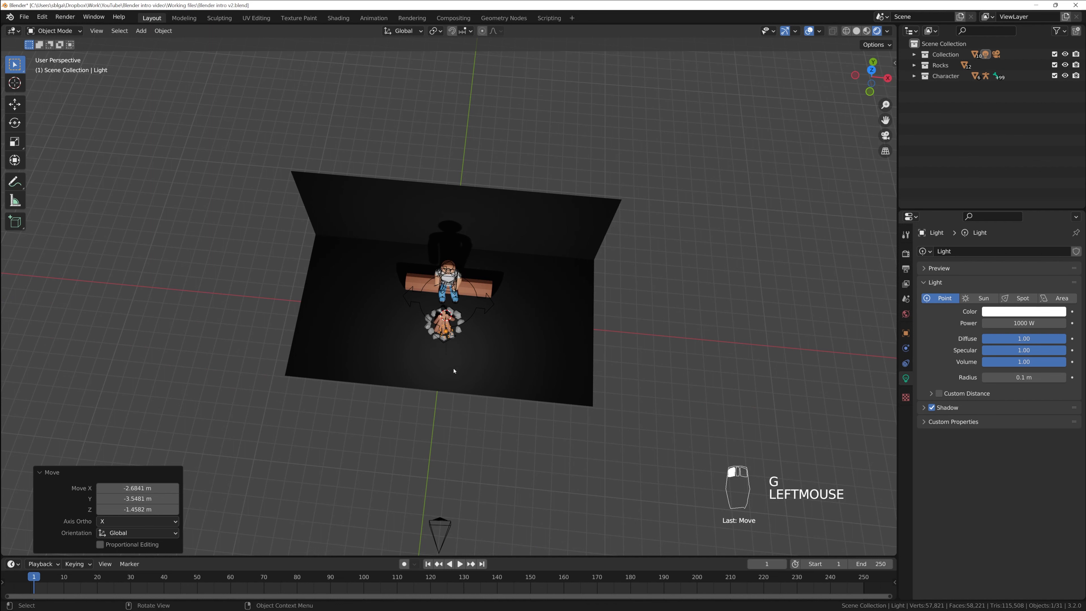
{"action": "middle_click_drag", "start_coordinate": [444, 427], "coordinate": [448, 313]}
{"action": "scroll", "coordinate": [449, 314], "scroll_direction": "up", "scroll_amount": 2}
{"action": "key", "text": "KP_0"}
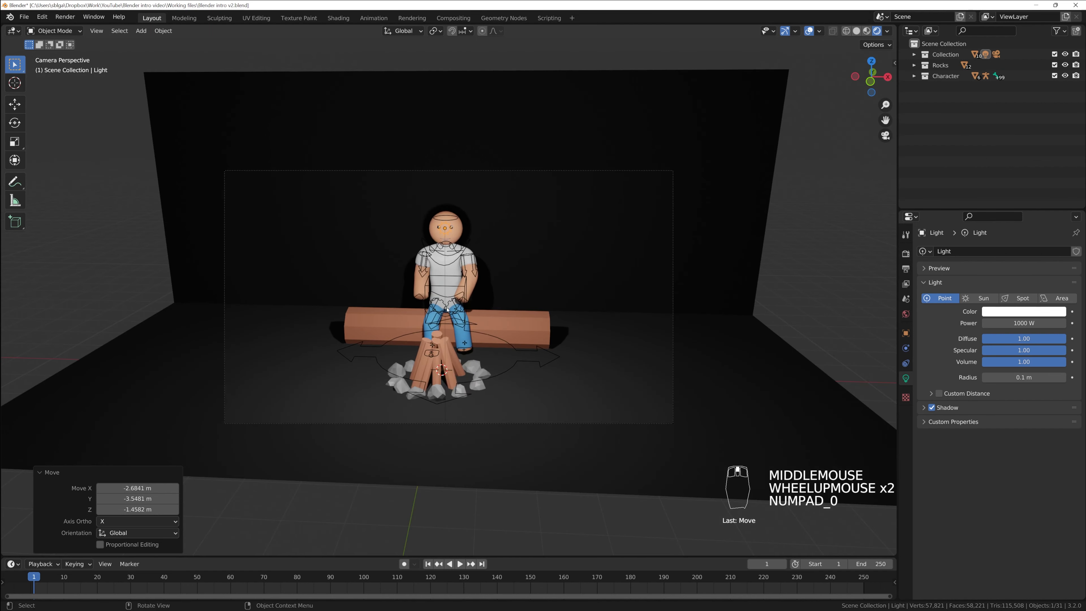
- Change the point light's color to a pale blue
{"action": "left_click", "coordinate": [906, 379]}
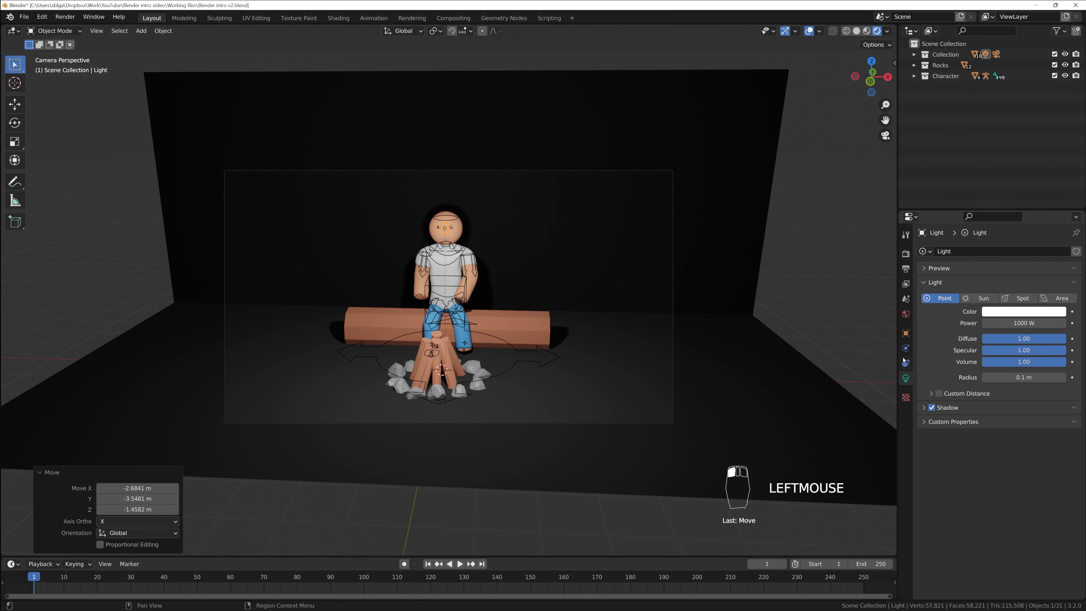
{"action": "left_click", "coordinate": [1008, 311]}
{"action": "left_click", "coordinate": [1013, 198]}
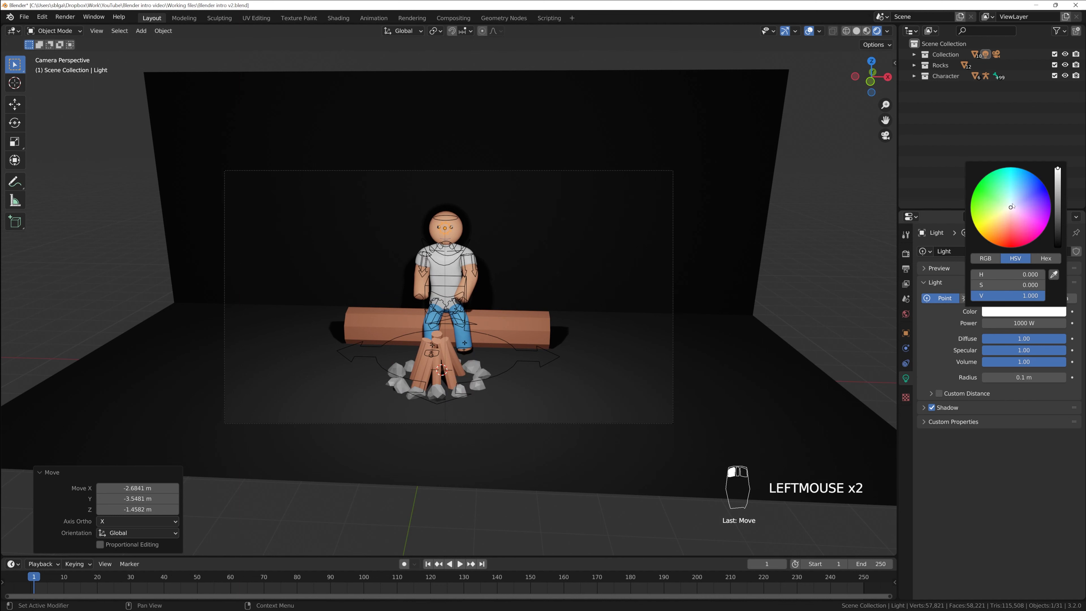
{"action": "left_click_drag", "start_coordinate": [1014, 198], "coordinate": [1016, 195]}
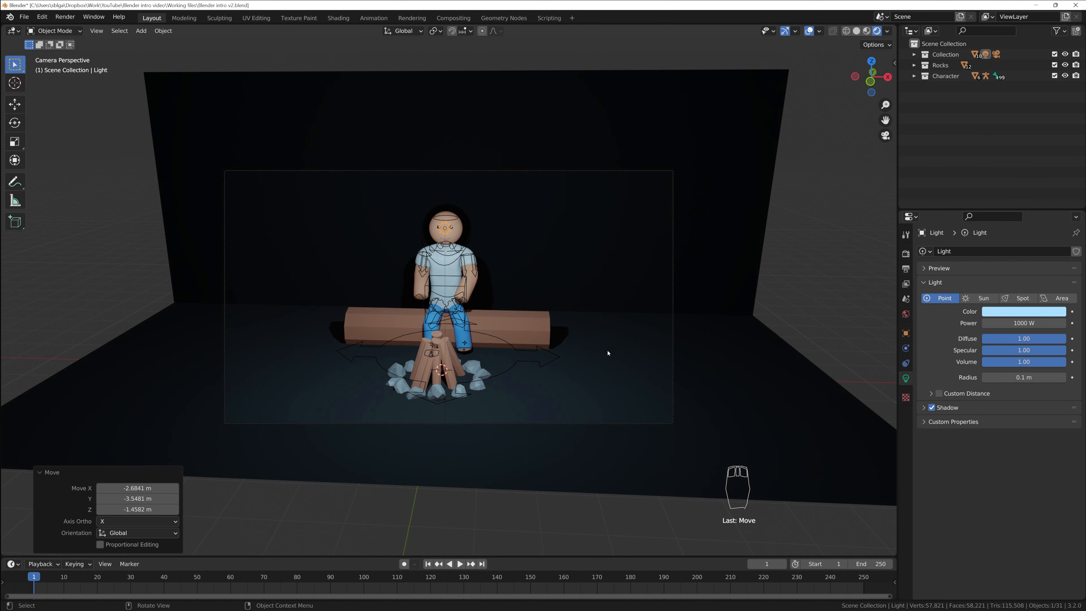
- Set the point light's power to 500 W
{"action": "left_click", "coordinate": [1021, 323]}
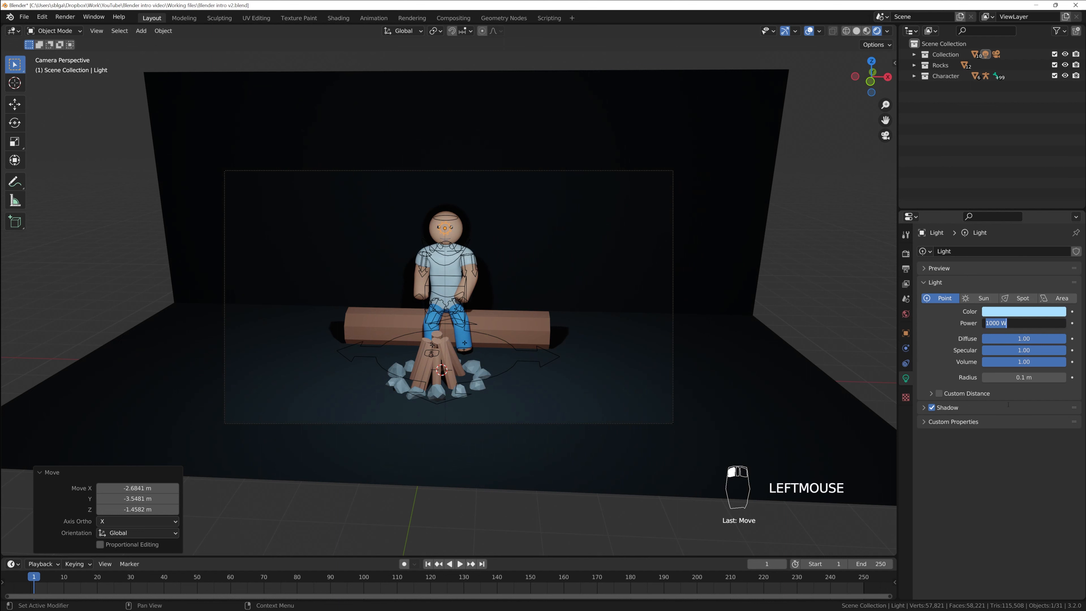
{"action": "type", "text": "500"}
{"action": "key", "text": "Return"}
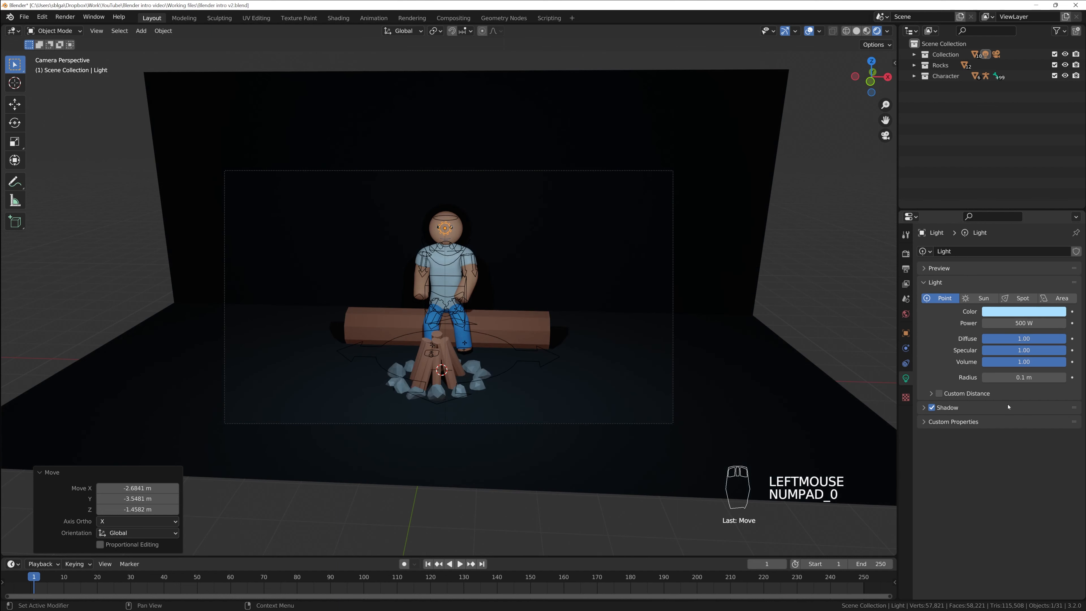
- Reduce the point light's power to 300 W
{"action": "left_click", "coordinate": [1016, 322]}
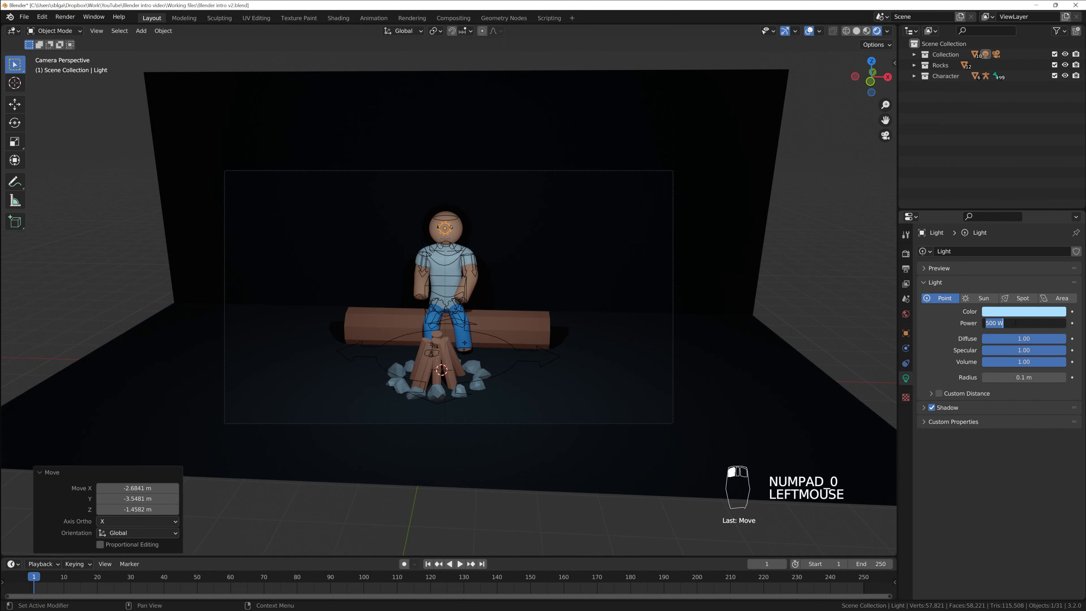
{"action": "type", "text": "300"}
{"action": "key", "text": "Return"}
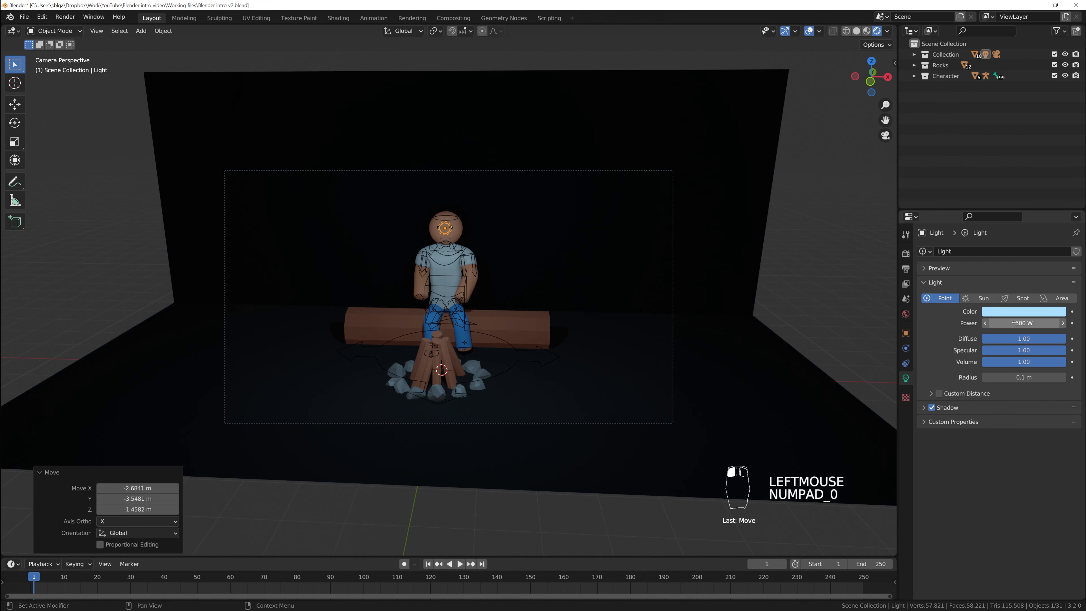
- Deselect the light, render a still image of the campfire scene and move the render window over the viewport's middle
{"action": "left_click", "coordinate": [121, 257]}
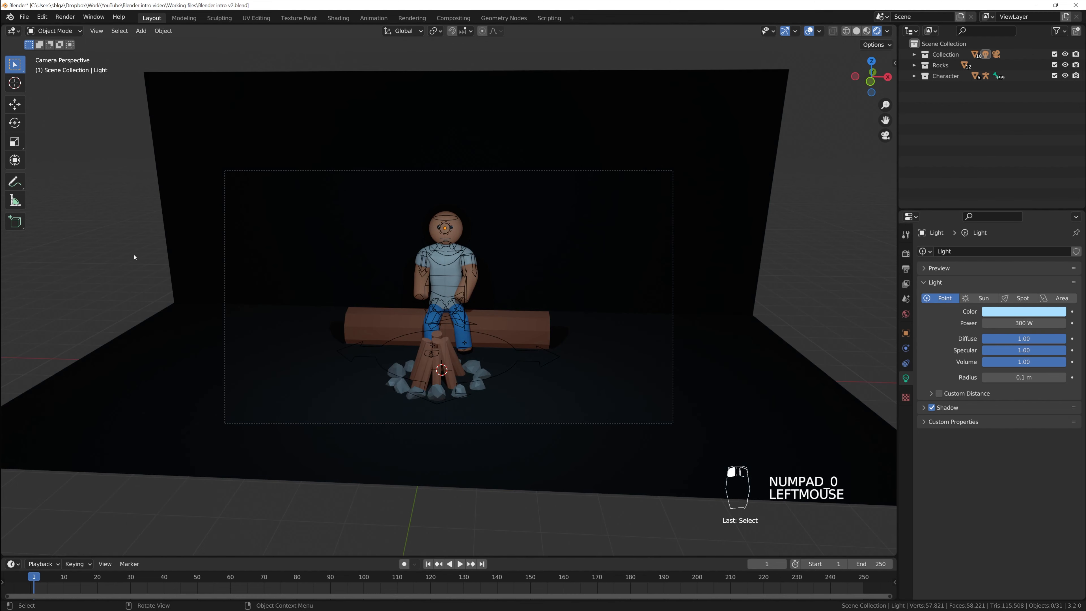
{"action": "scroll", "coordinate": [502, 263], "scroll_direction": "up", "scroll_amount": 2}
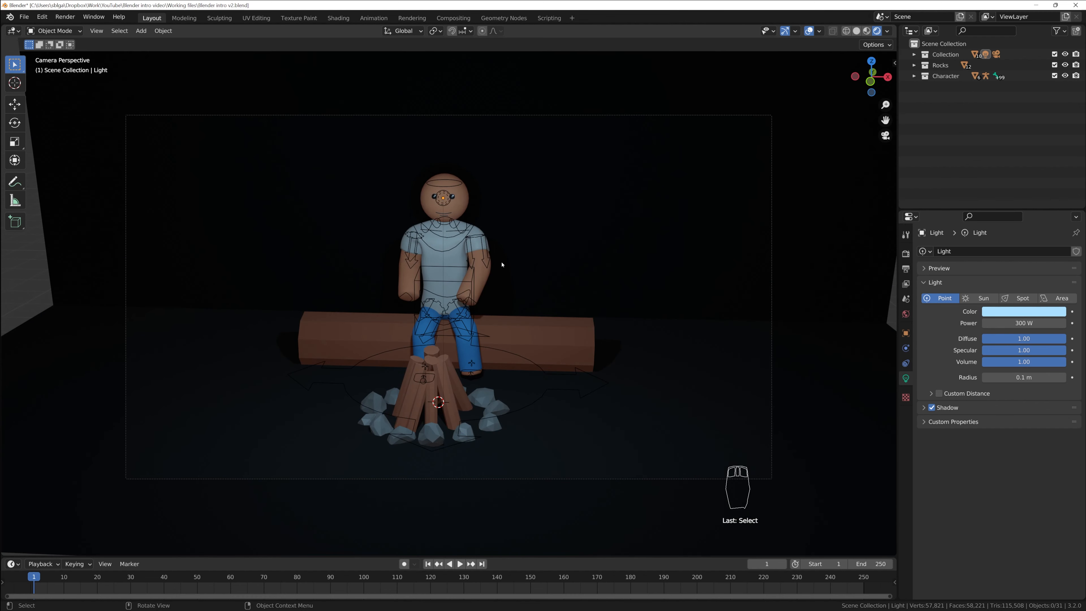
{"action": "double_click", "coordinate": [530, 274]}
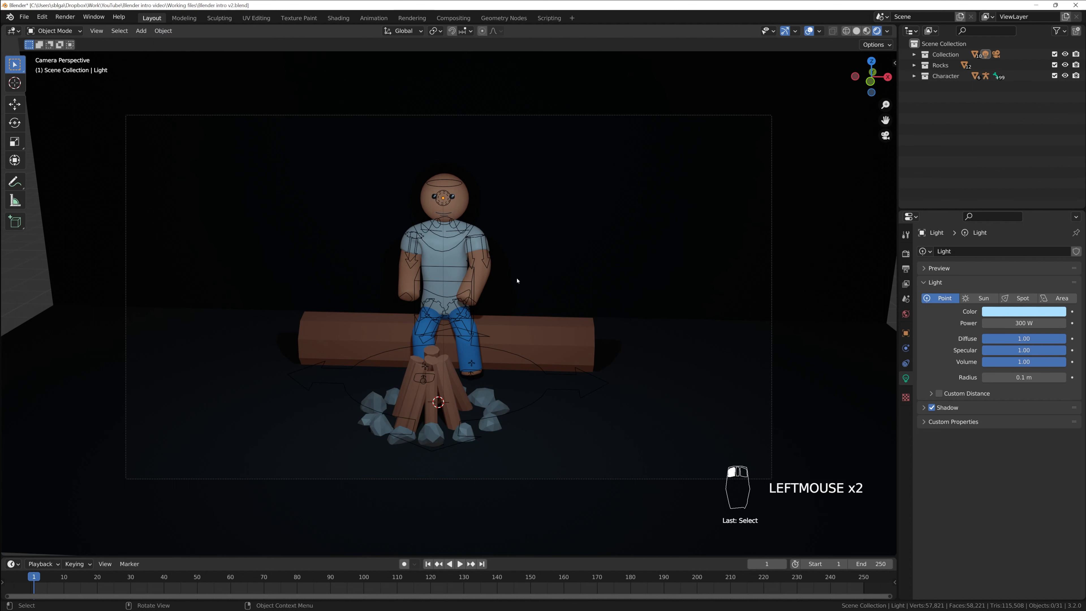
{"action": "left_click", "coordinate": [65, 17]}
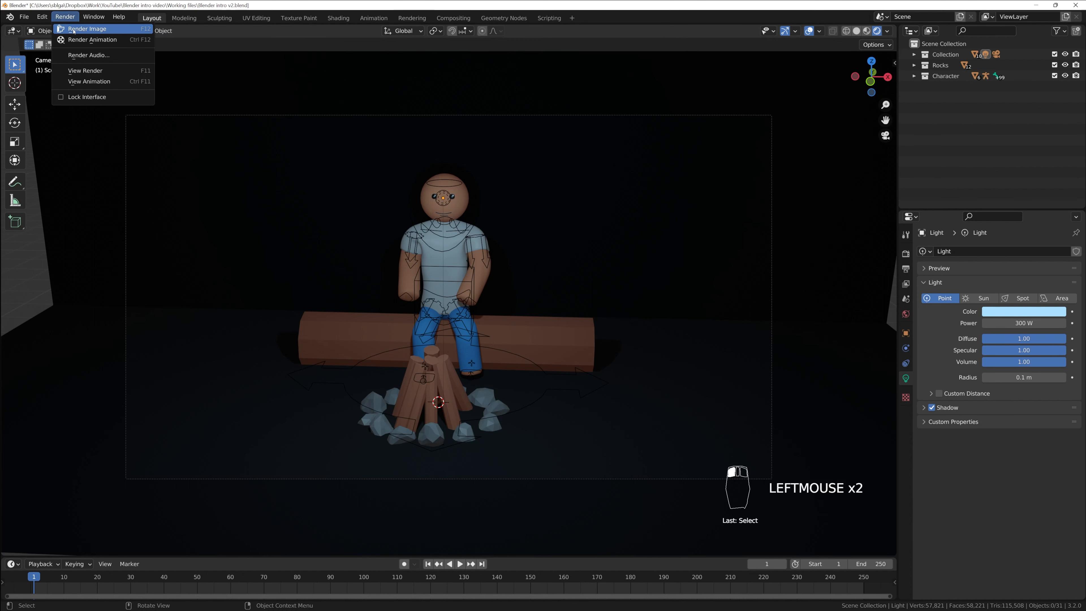
{"action": "left_click", "coordinate": [75, 29]}
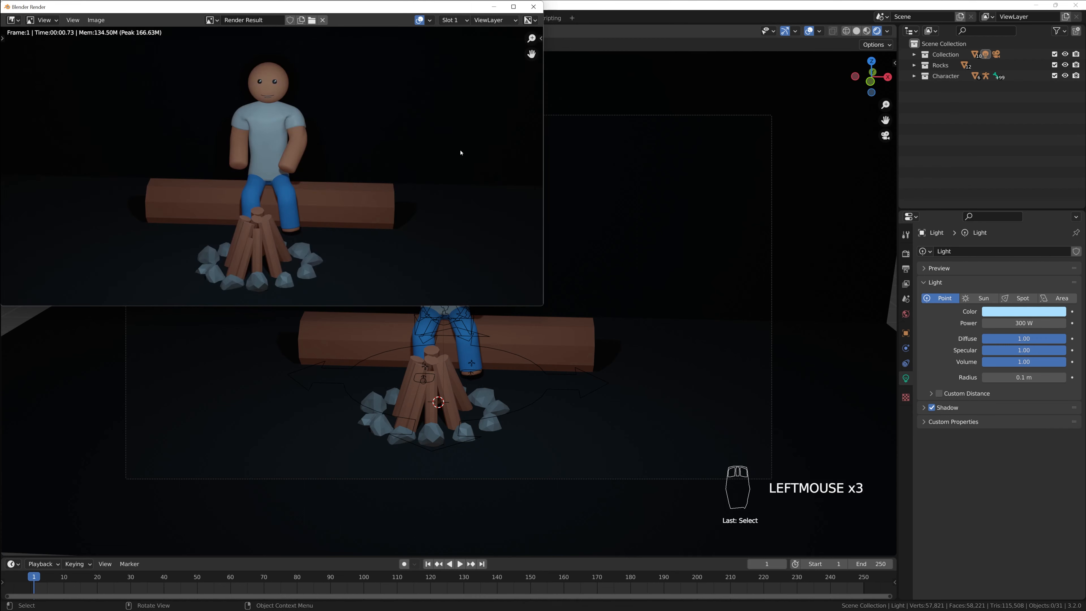
{"action": "left_click_drag", "start_coordinate": [113, 6], "coordinate": [299, 105]}
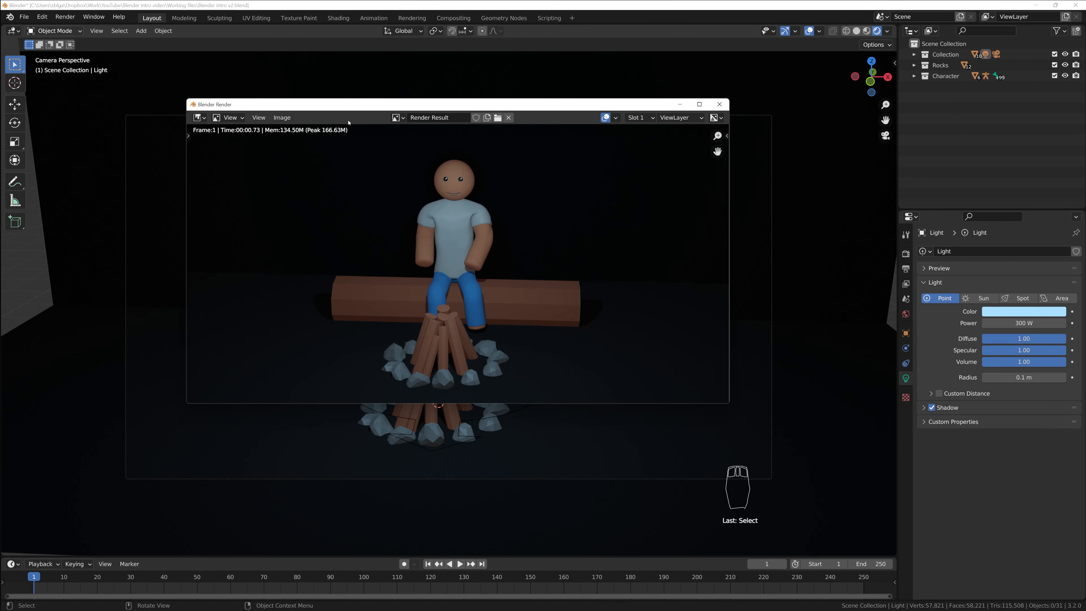
{"action": "left_click", "coordinate": [282, 118]}
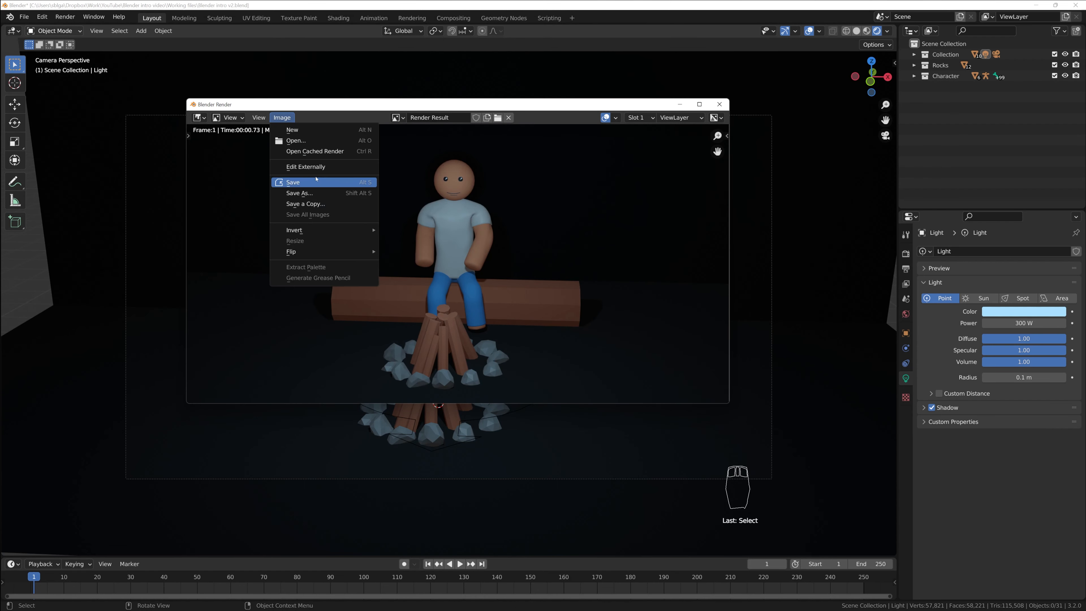
{"action": "left_click", "coordinate": [297, 194]}
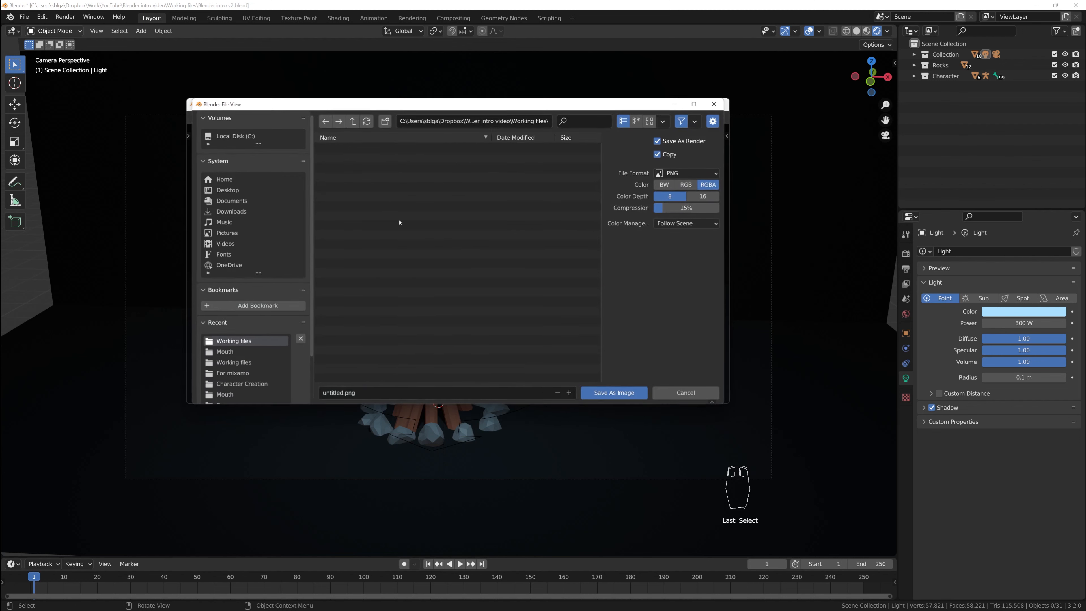
{"action": "left_click", "coordinate": [686, 393]}
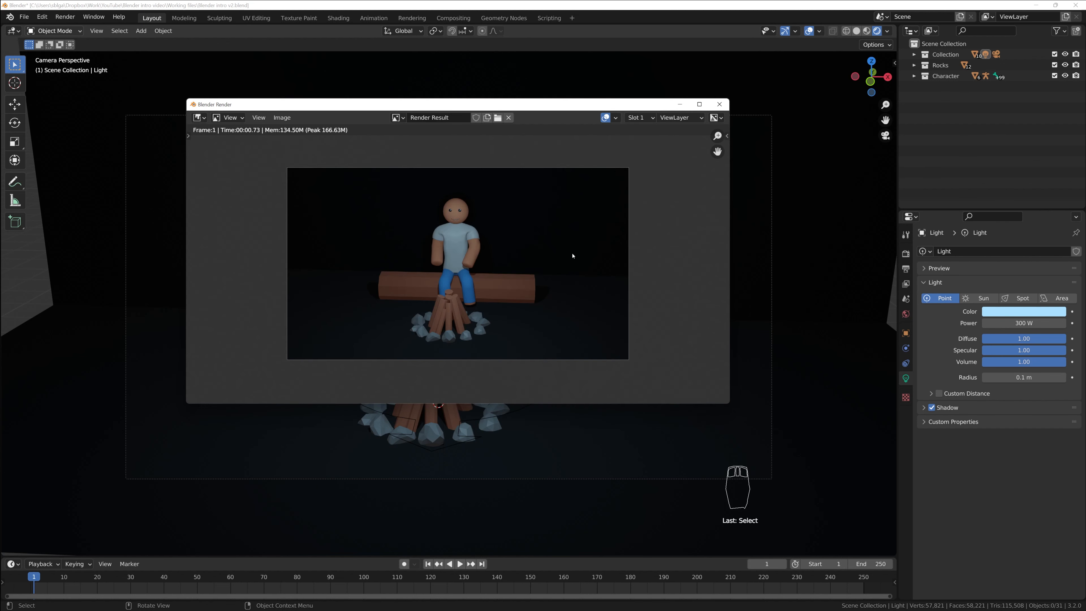